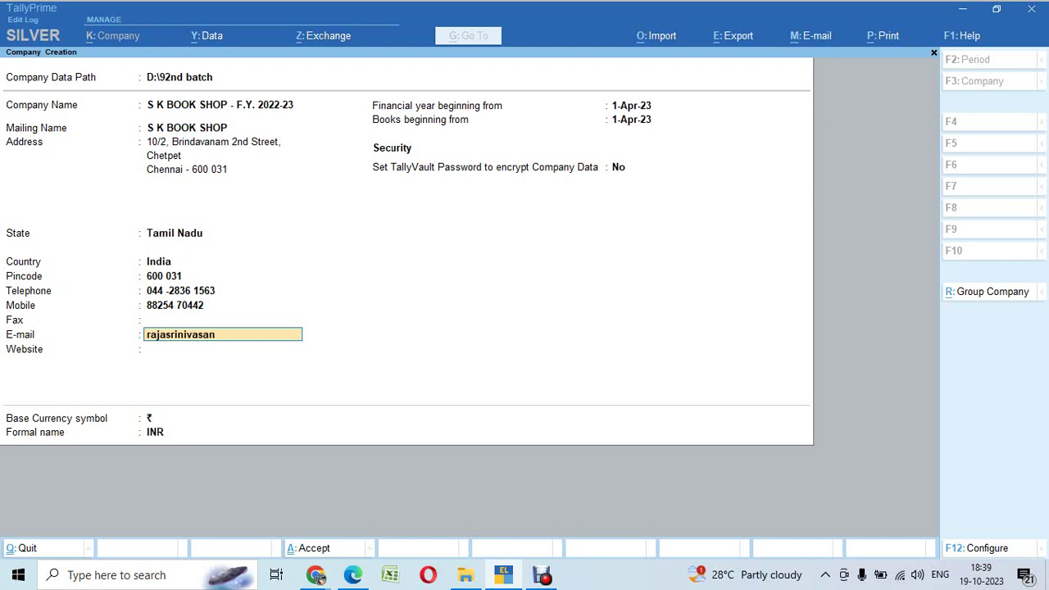
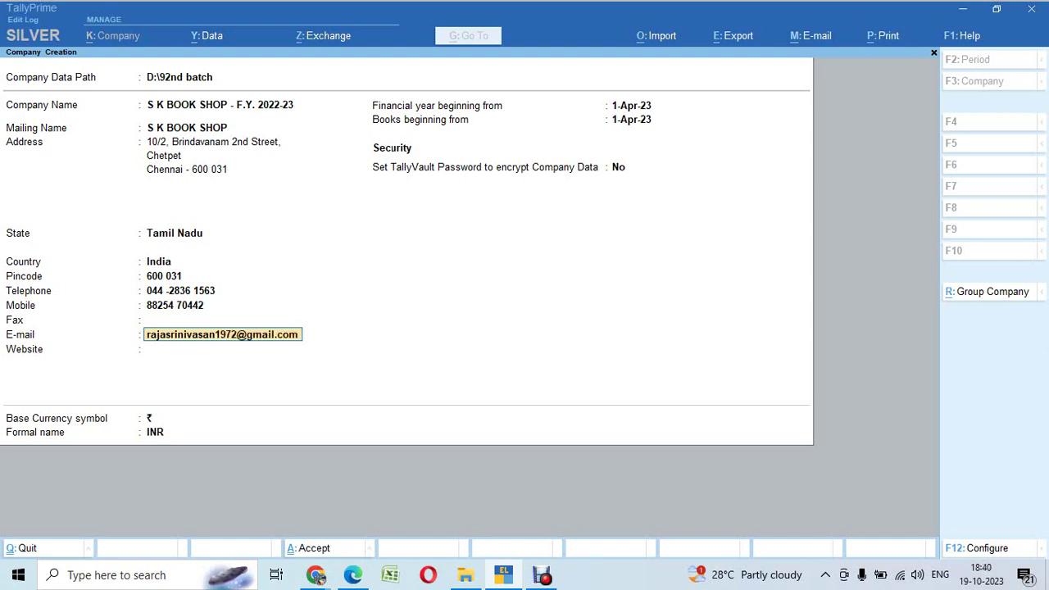
Step: Enter the company e-mail and set the financial year beginning to 1-Apr-22, then save the details
key(Return)
key(Return)
text(a22)
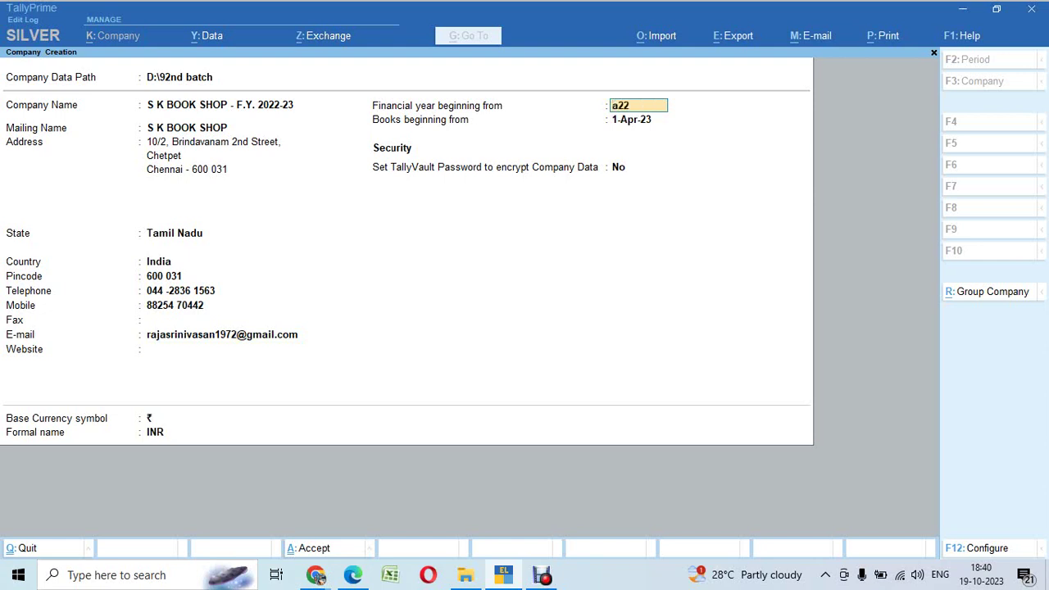
key(Return)
key(Return)
key(Return)
key(Return)
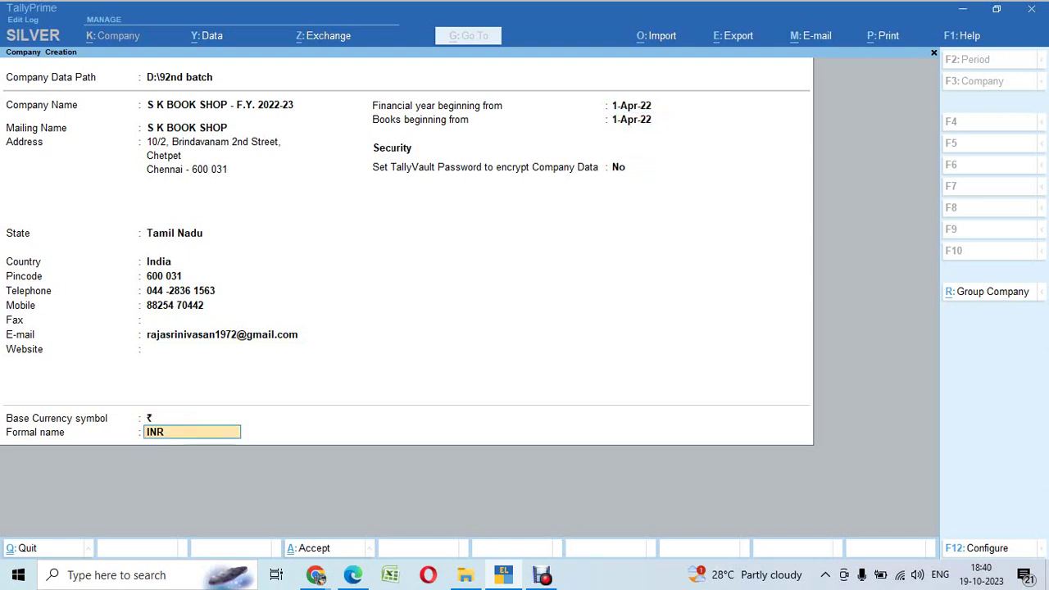
key(Return)
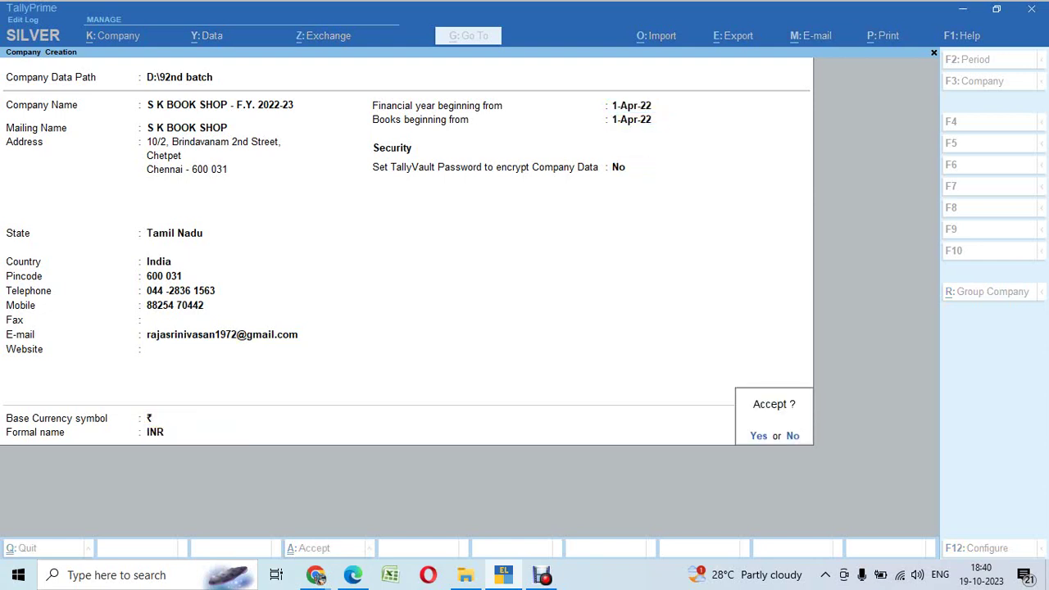
key(Return)
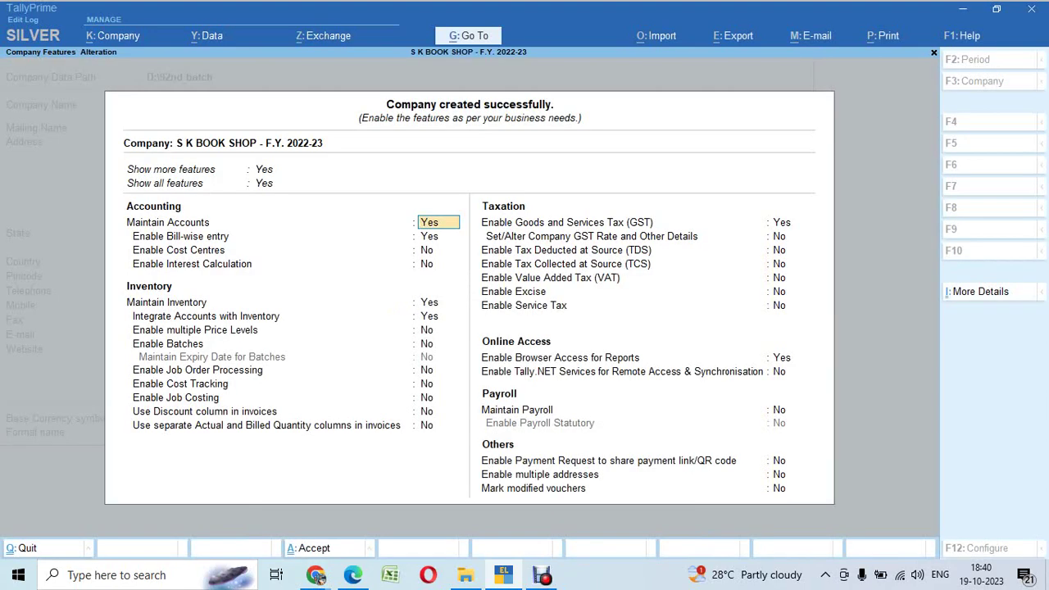
Step: Set Enable GST to No and accept the company features
key(Return)
key(Return)
key(Return)
key(Return)
key(Return)
key(Return)
key(Return)
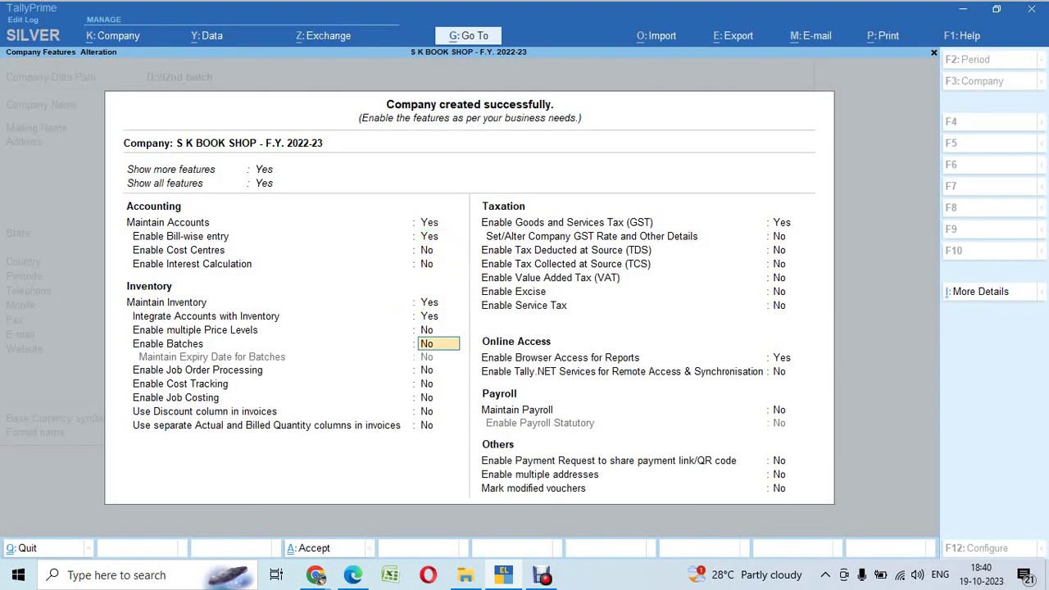
key(Return)
key(Return)
key(Return)
key(Return)
key(Return)
key(Return)
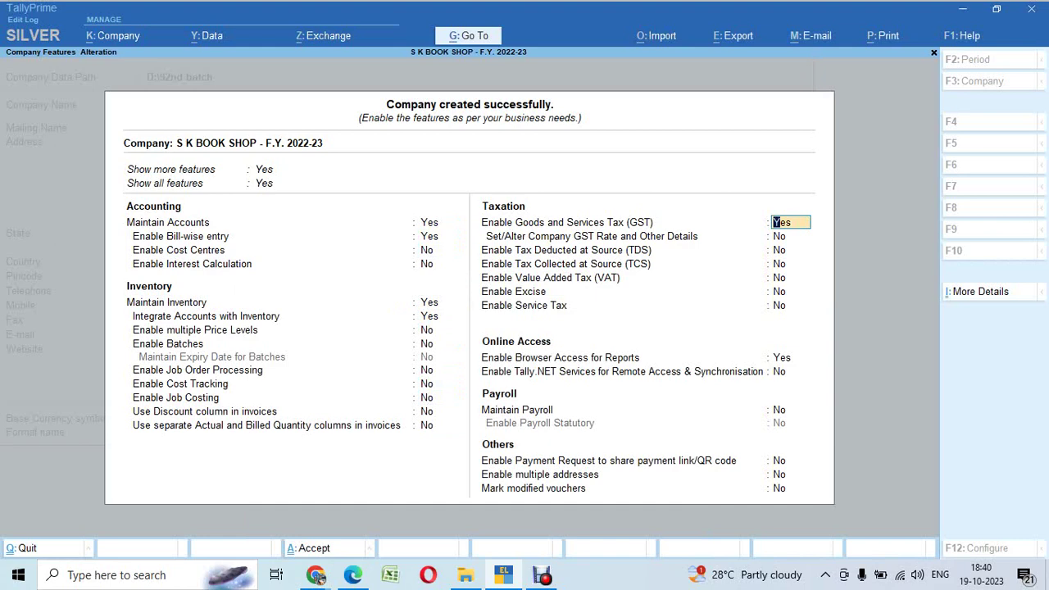
text(n)
key(Return)
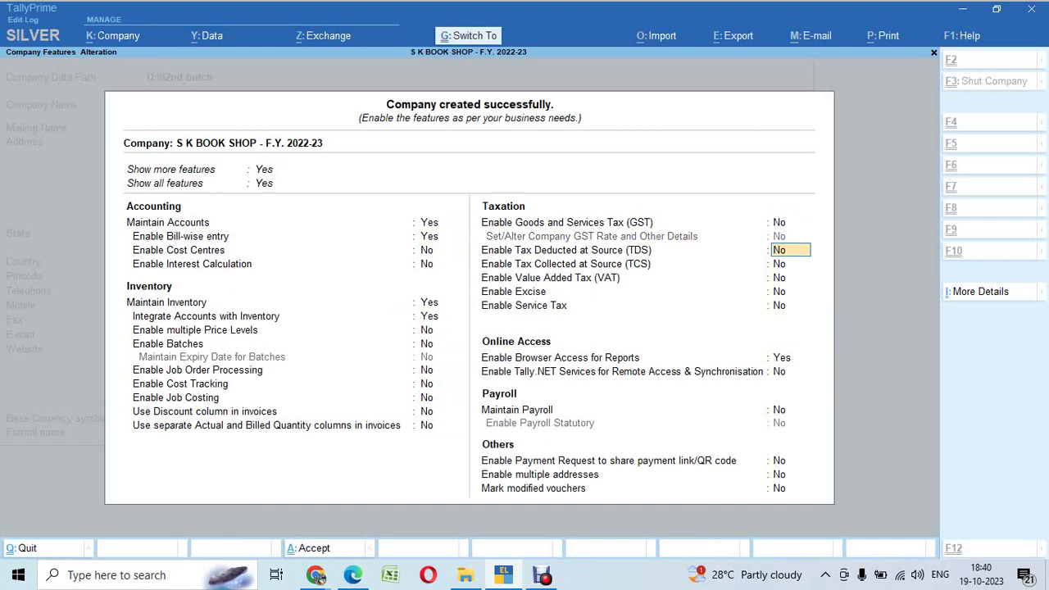
key(ctrl+a)
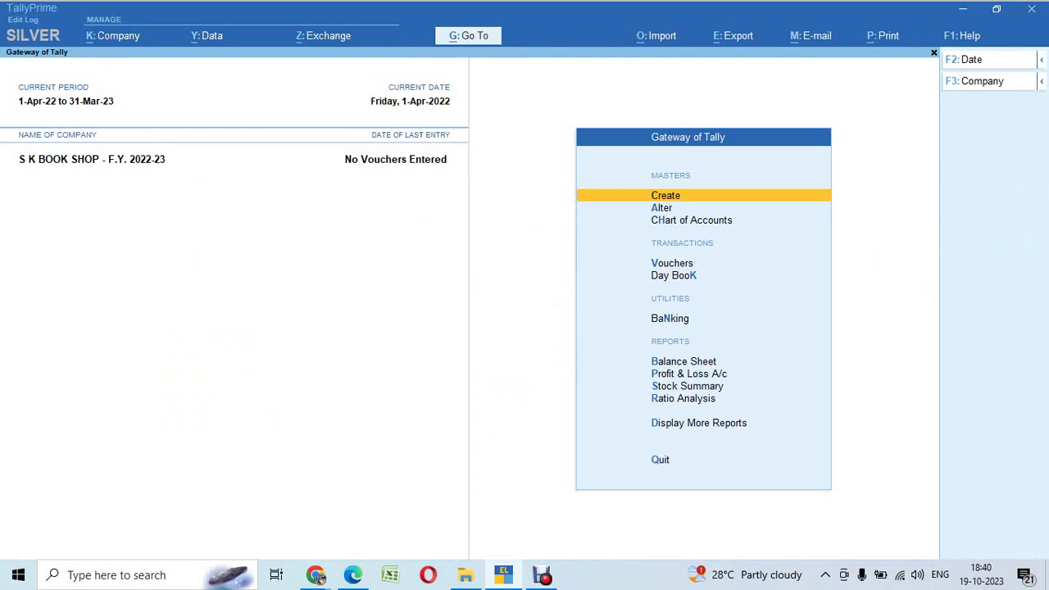
key(alt+Tab)
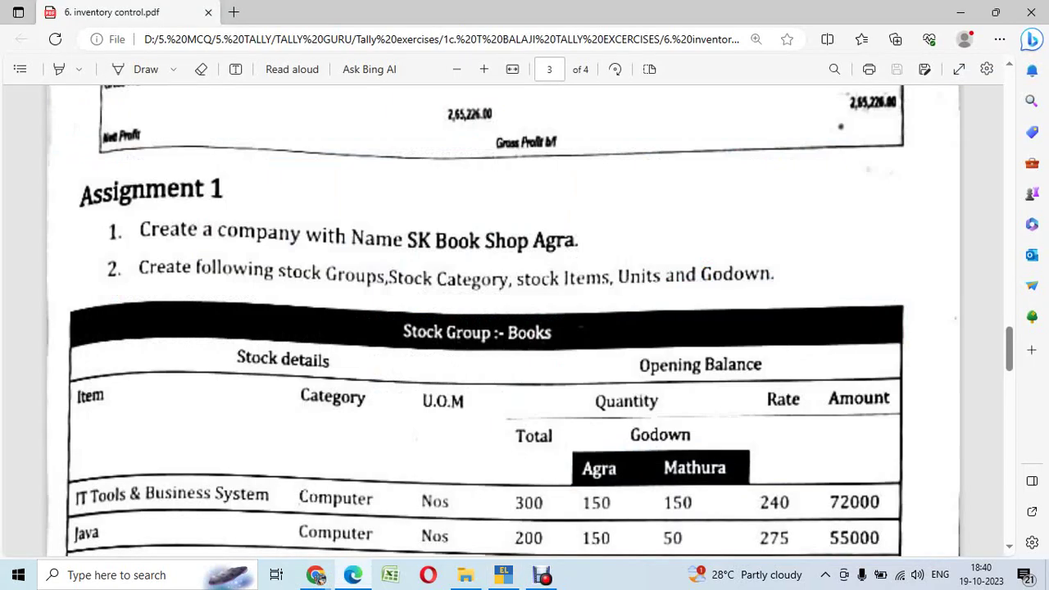
key(Down)
key(Down)
key(Down)
key(Down)
key(Down)
key(Down)
key(Down)
key(Down)
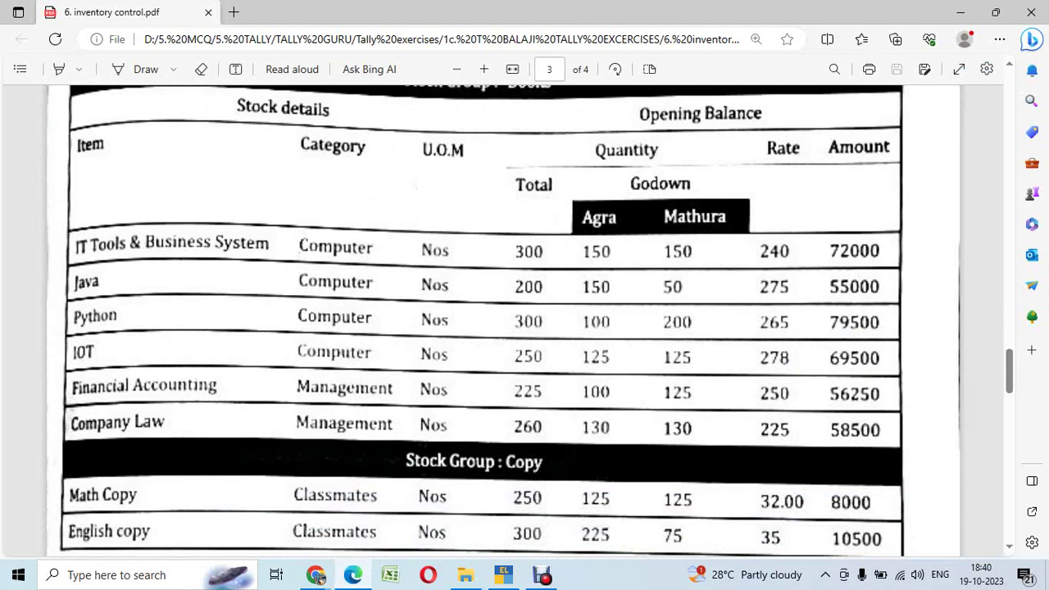
key(Up)
key(Up)
key(Up)
key(Up)
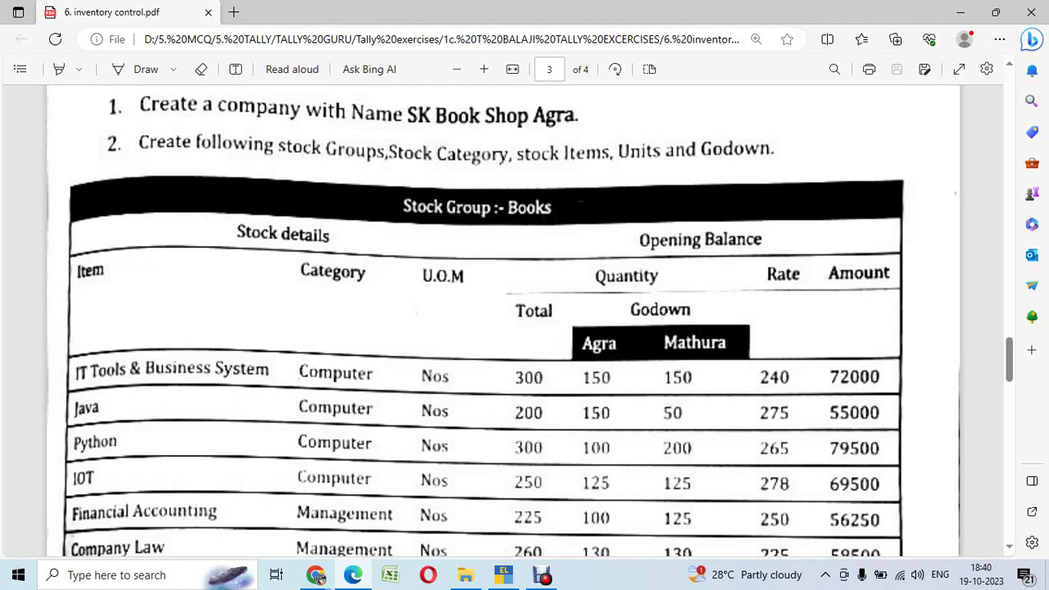
key(Down)
key(Down)
key(Down)
key(Down)
key(Down)
key(Down)
key(Down)
key(Down)
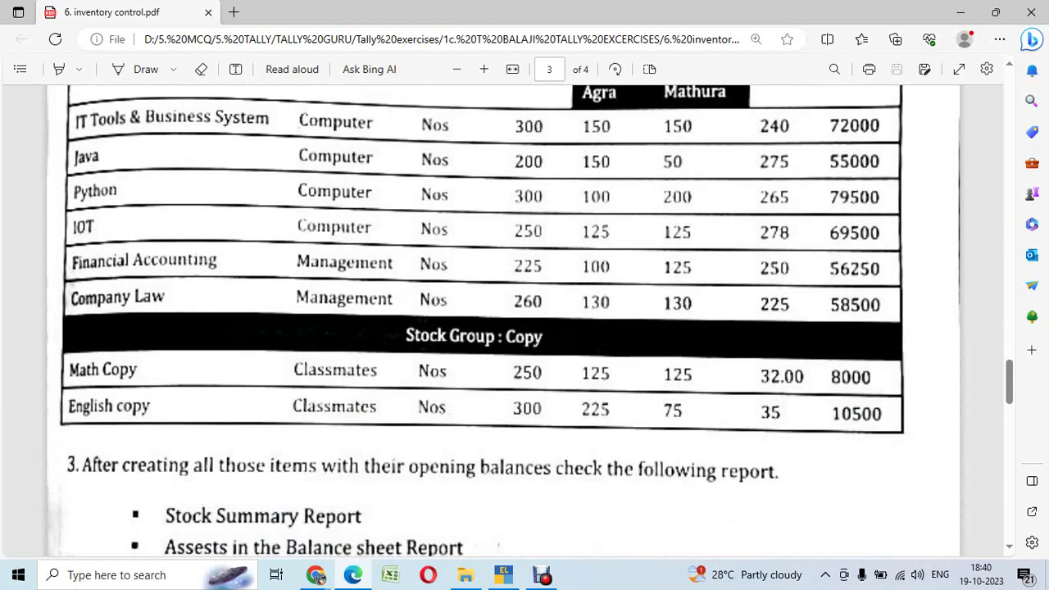
key(alt+Tab)
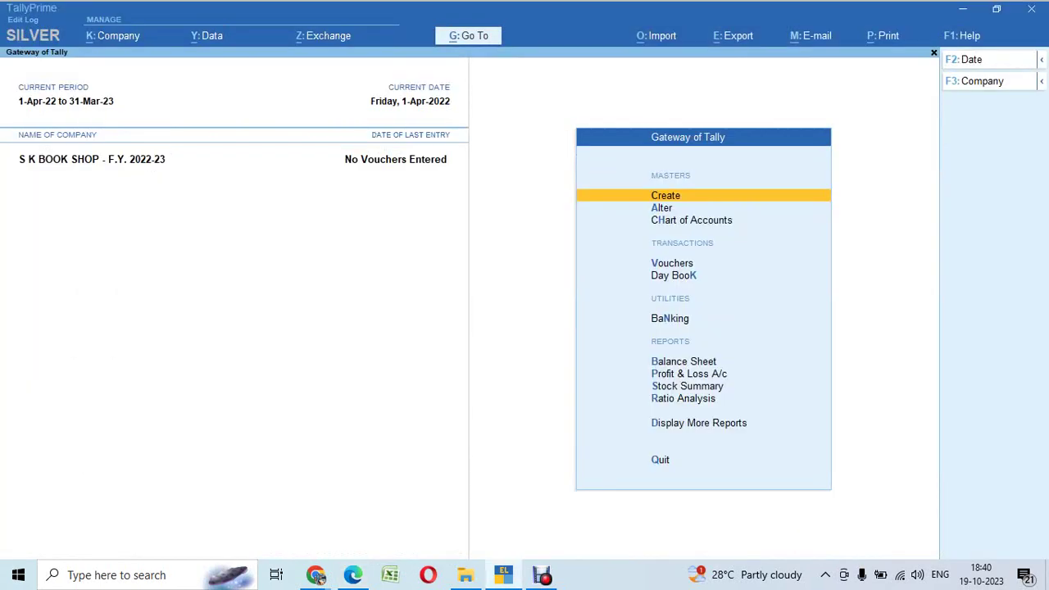
Step: Create stock groups Books and Copy, each under Primary
key(Return)
key(Down)
key(Down)
key(Down)
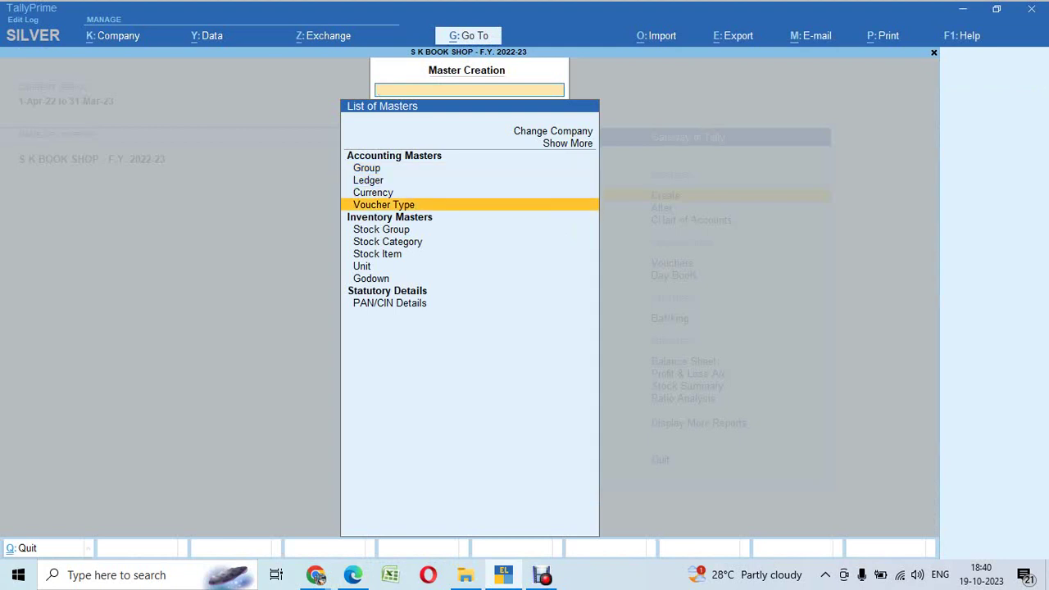
key(Down)
key(Return)
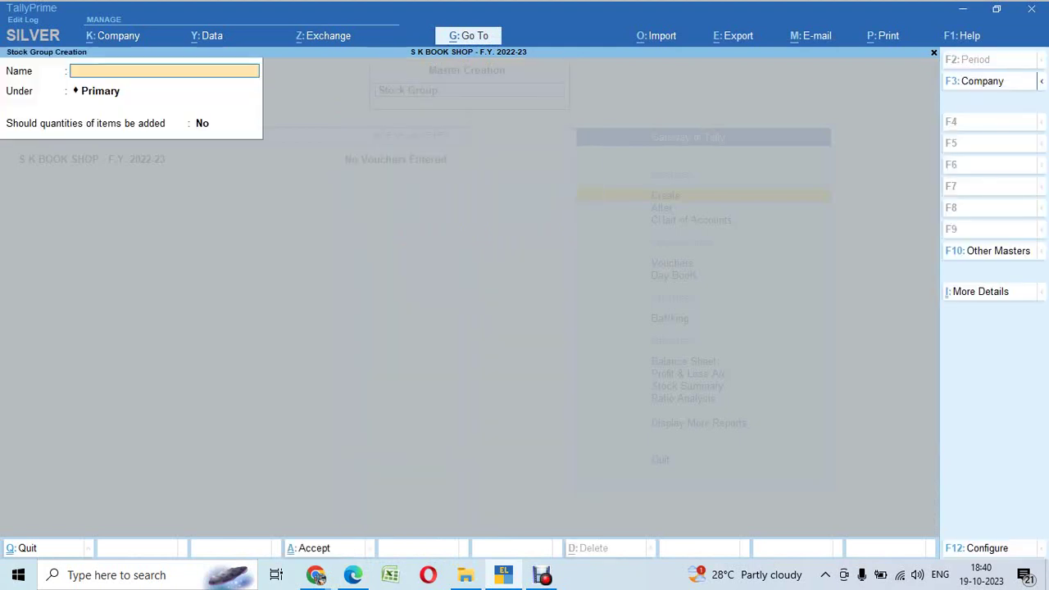
text(Books)
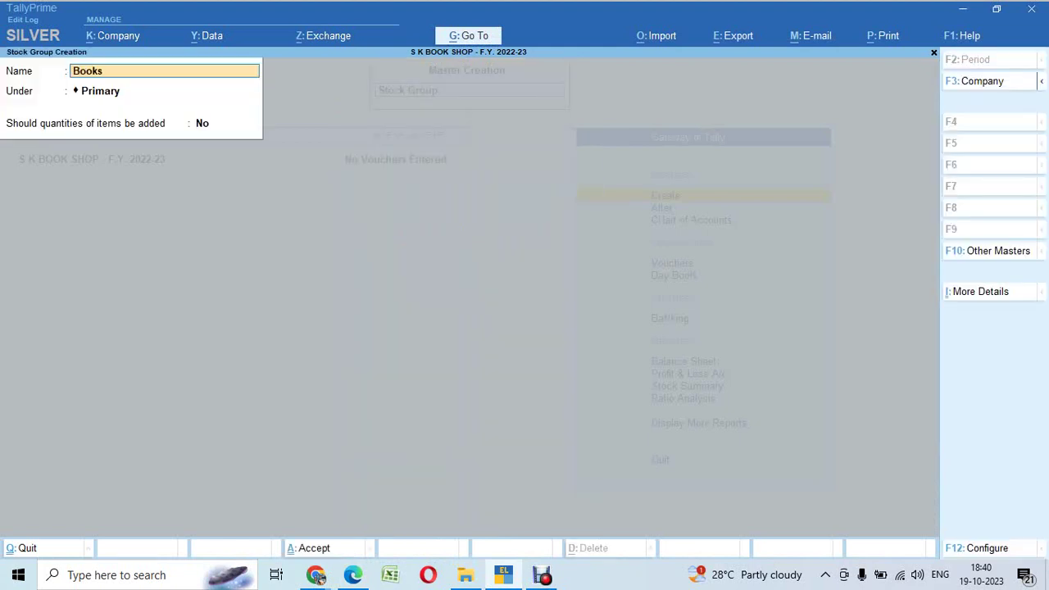
key(Return)
key(Return)
key(Return)
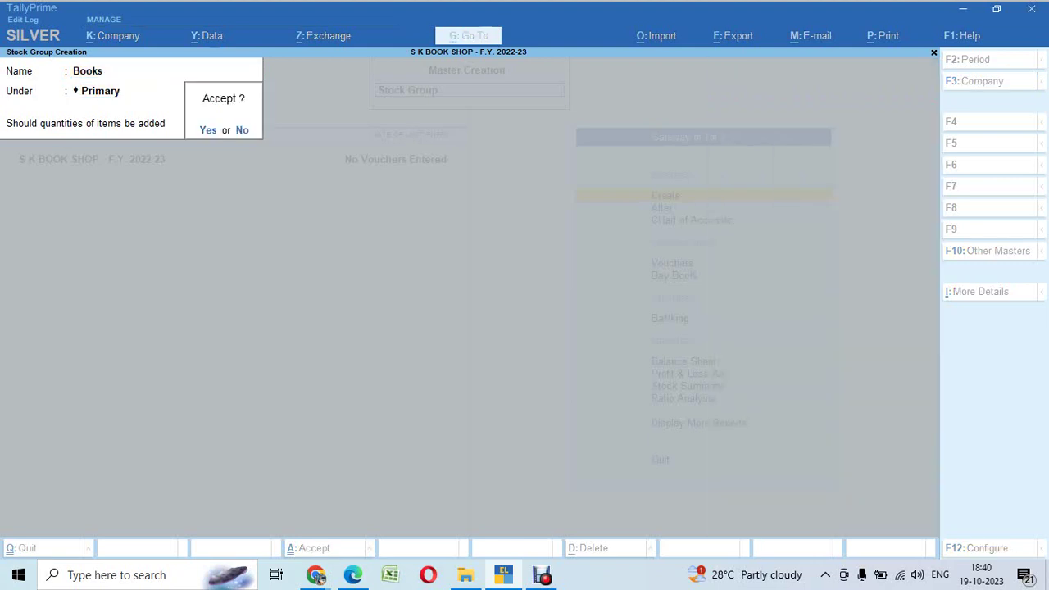
key(Return)
text(Copy)
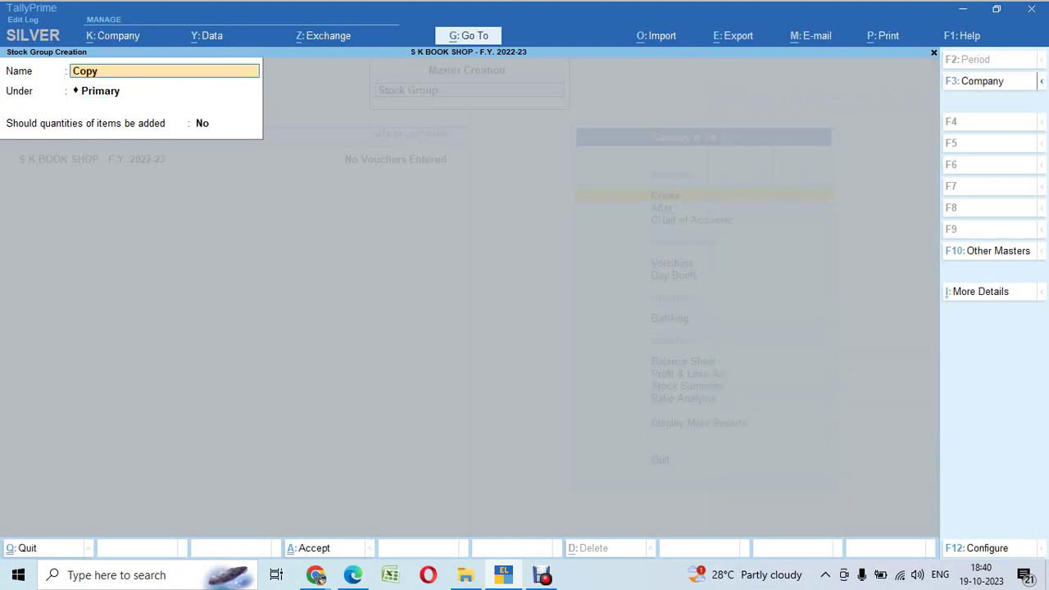
key(Return)
key(Return)
key(Return)
key(Return)
key(Escape)
key(alt+Tab)
scroll(504, 316, up, 3)
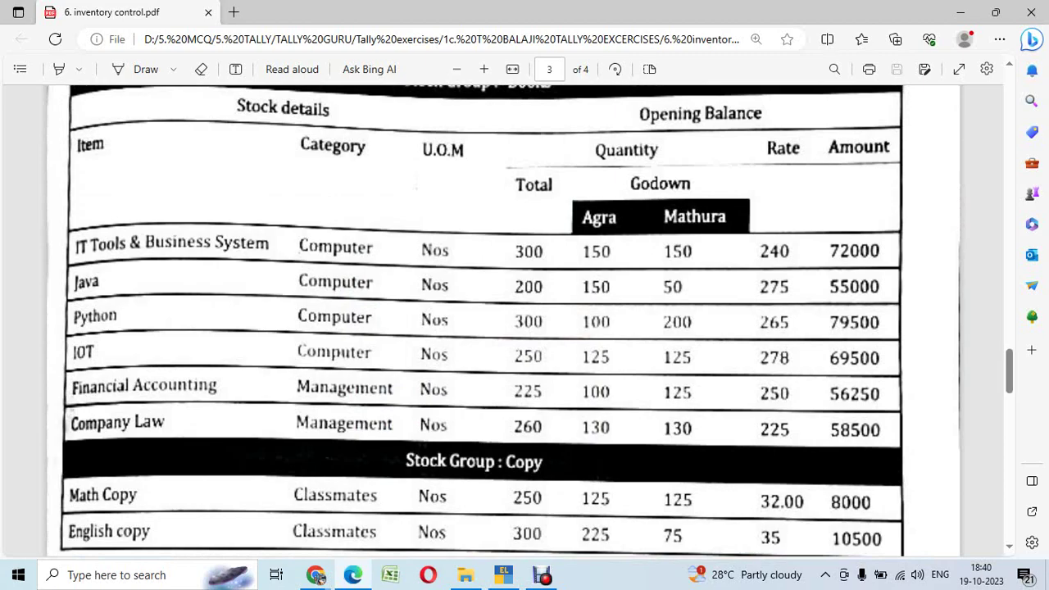
Step: Create stock categories Computer and Management under Primary
key(alt+Tab)
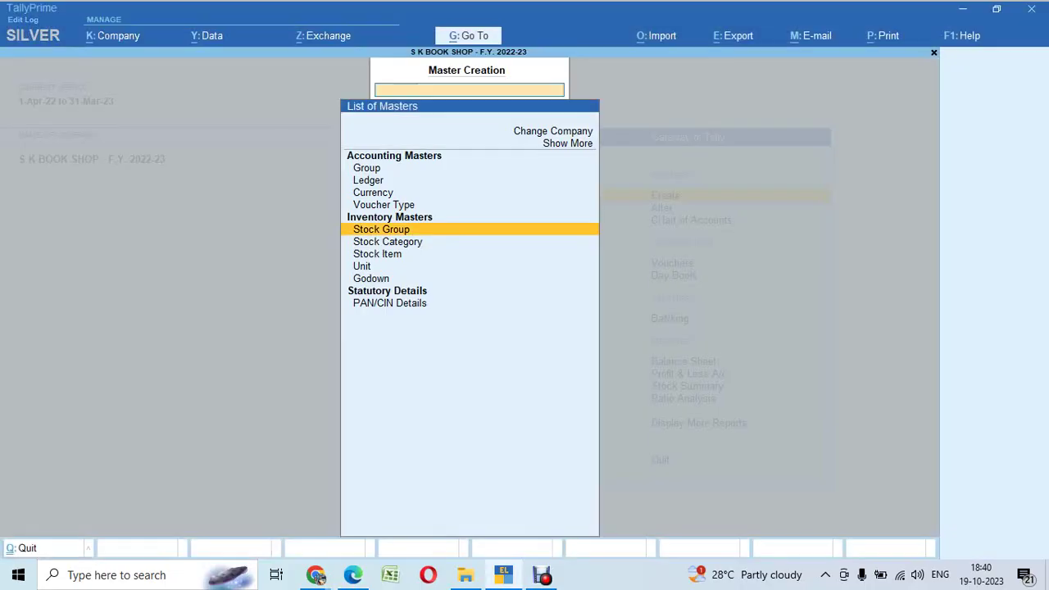
key(Down)
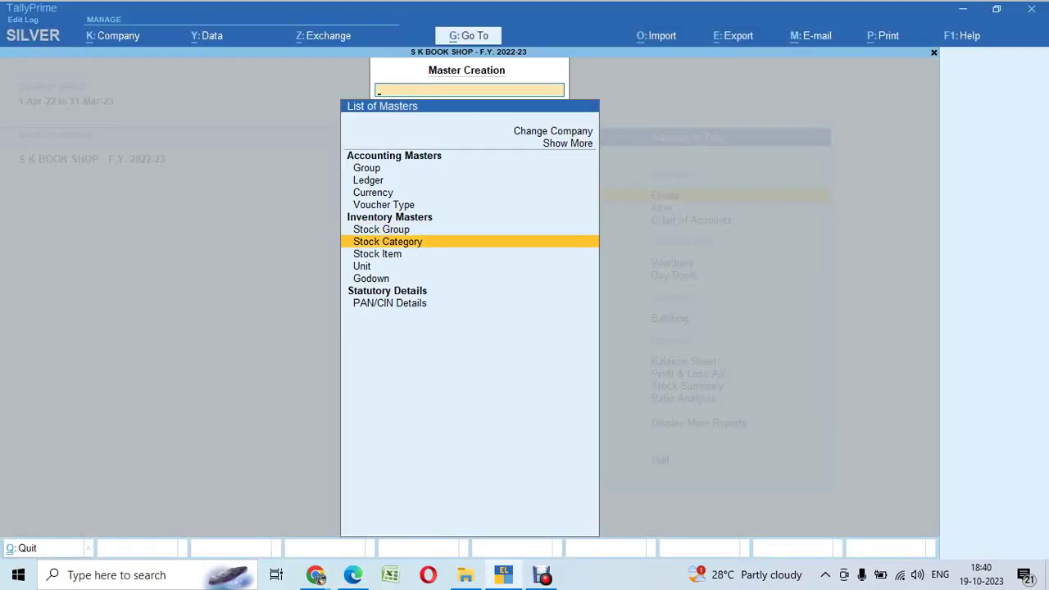
key(Return)
text(Comp)
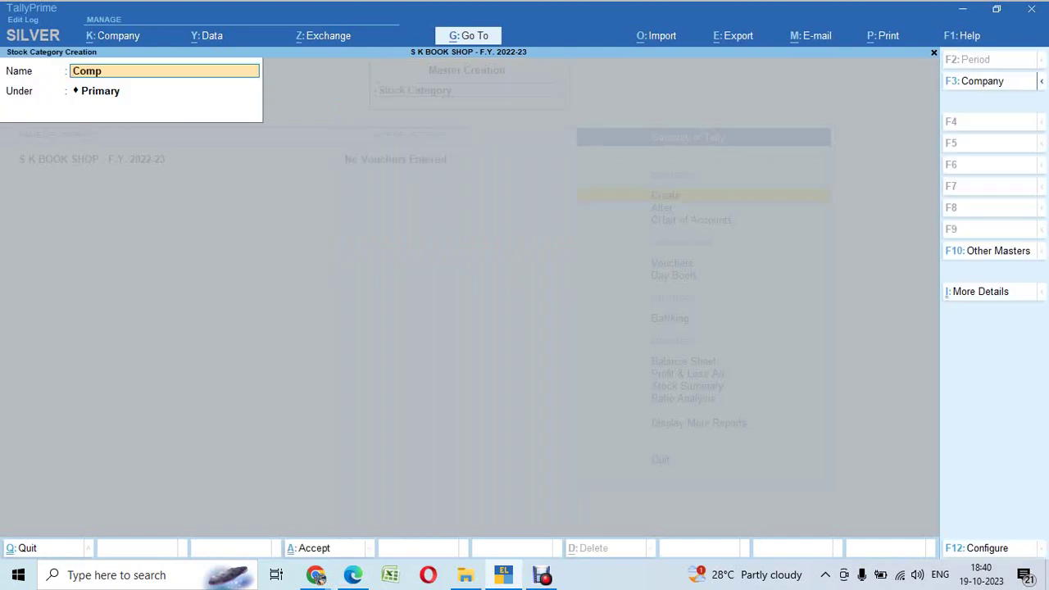
text(uter)
key(Return)
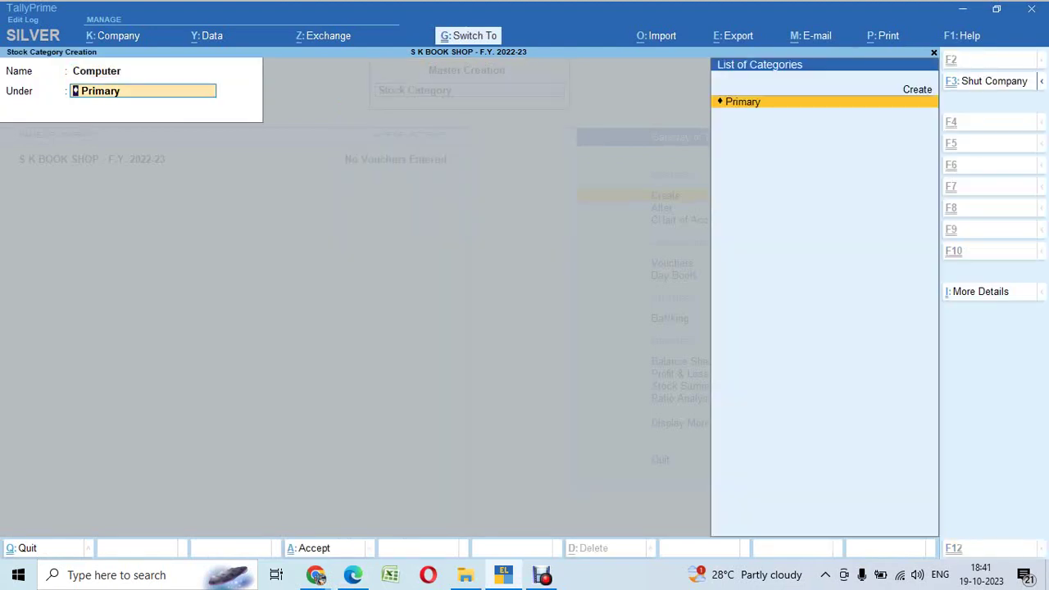
key(ctrl+a)
key(alt+Tab)
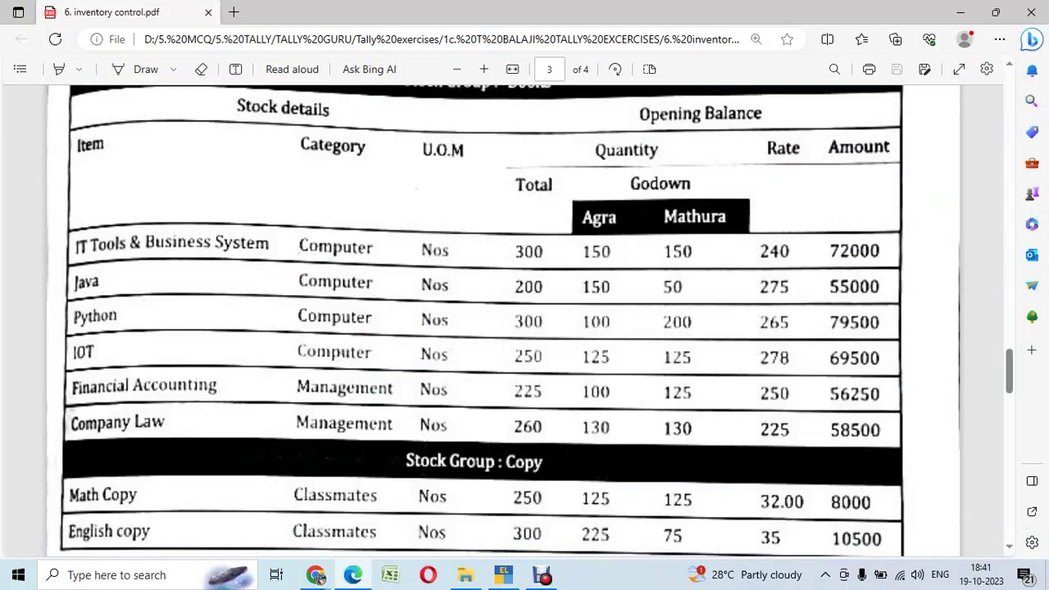
key(alt+Tab)
text(Management)
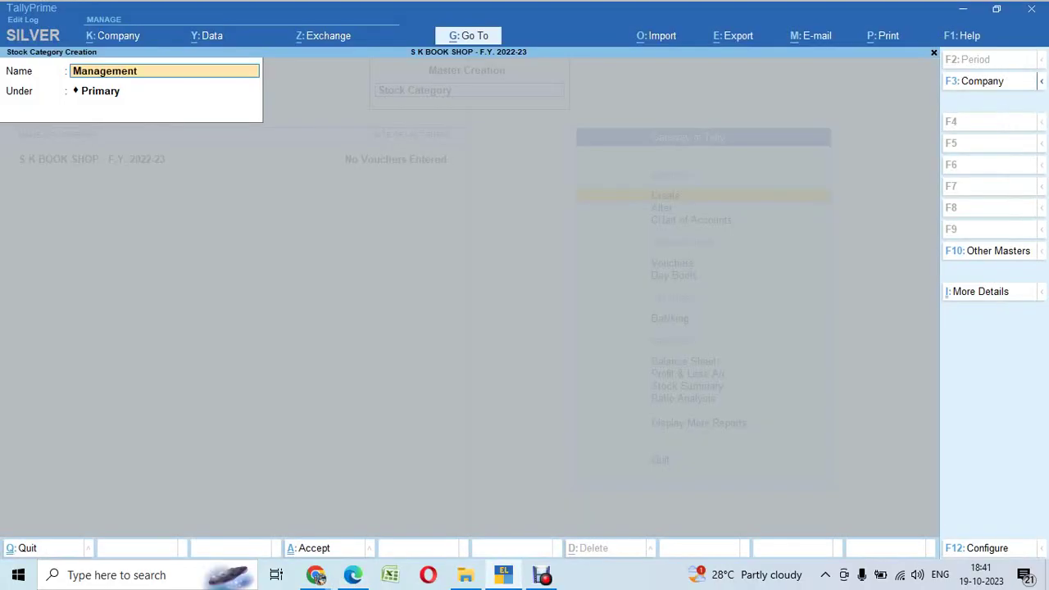
key(Return)
key(Return)
Step: Add the Classmates stock category under Primary and quit the category form
key(alt+Tab)
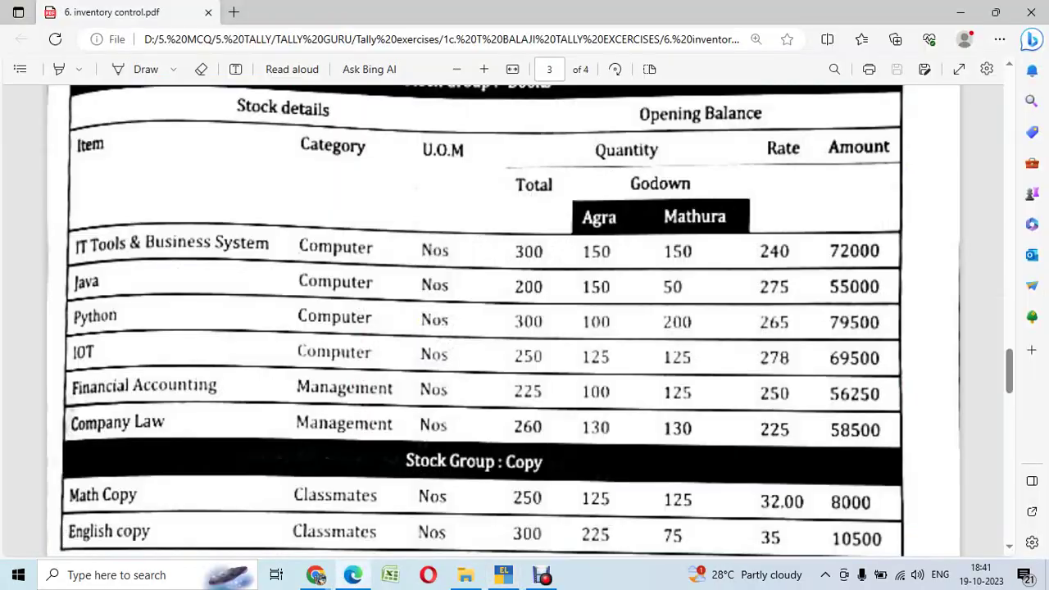
key(alt+Tab)
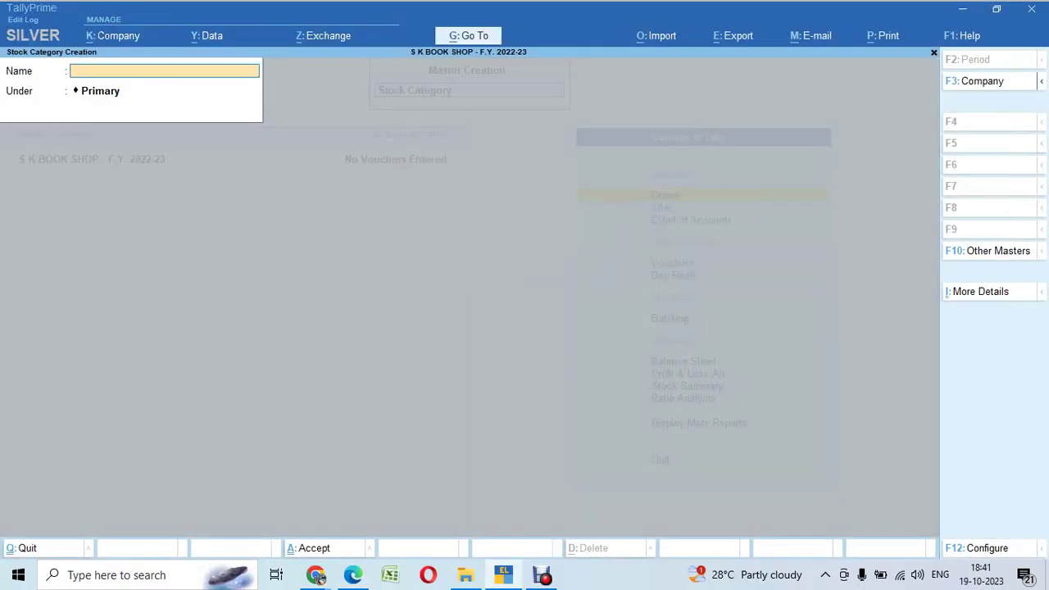
text(Classma)
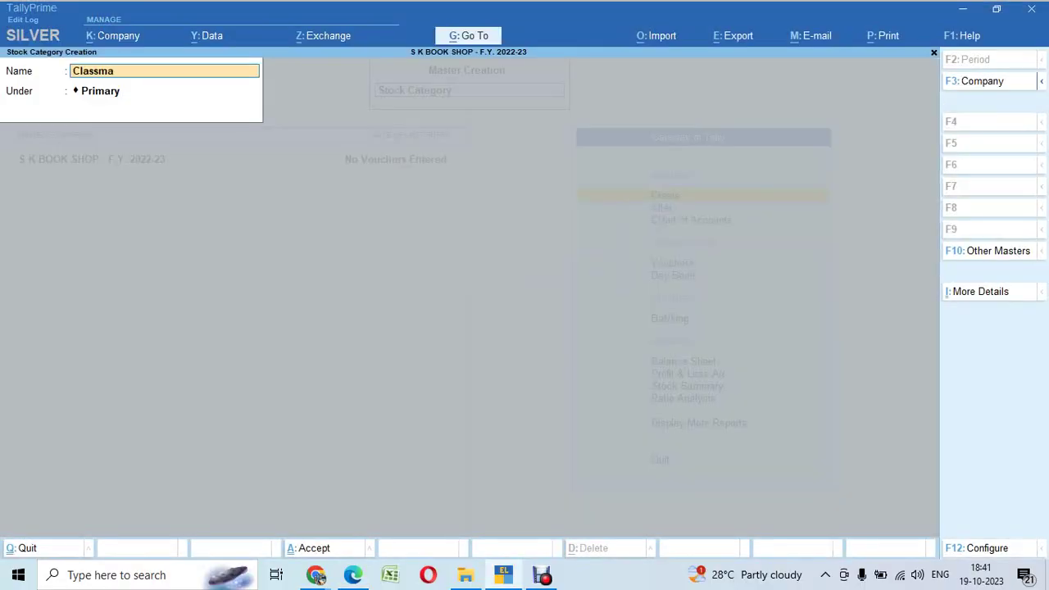
text(tes)
key(Return)
key(ctrl+a)
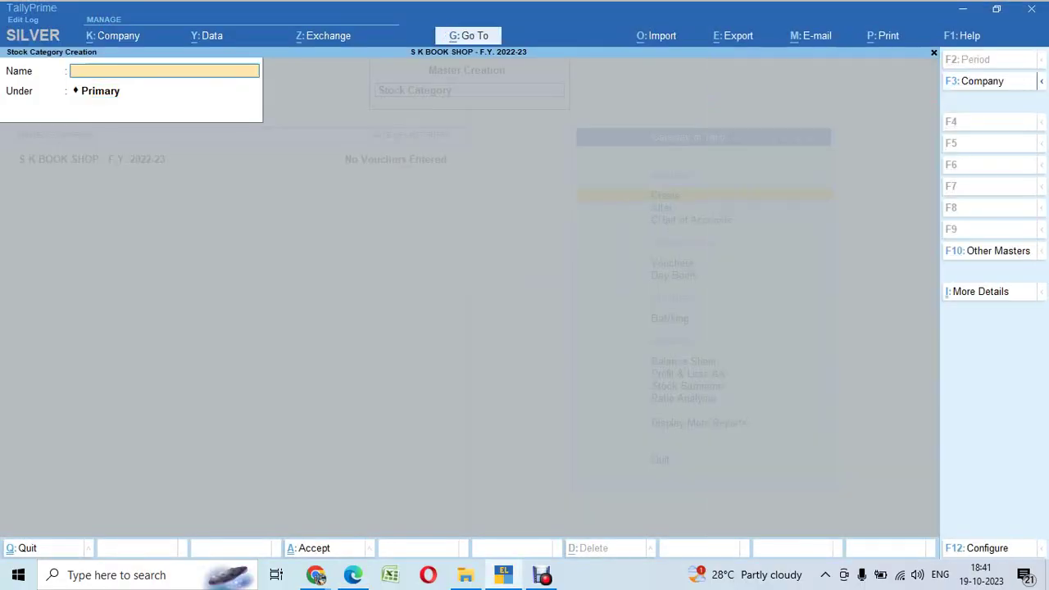
key(Escape)
key(y)
key(alt+Tab)
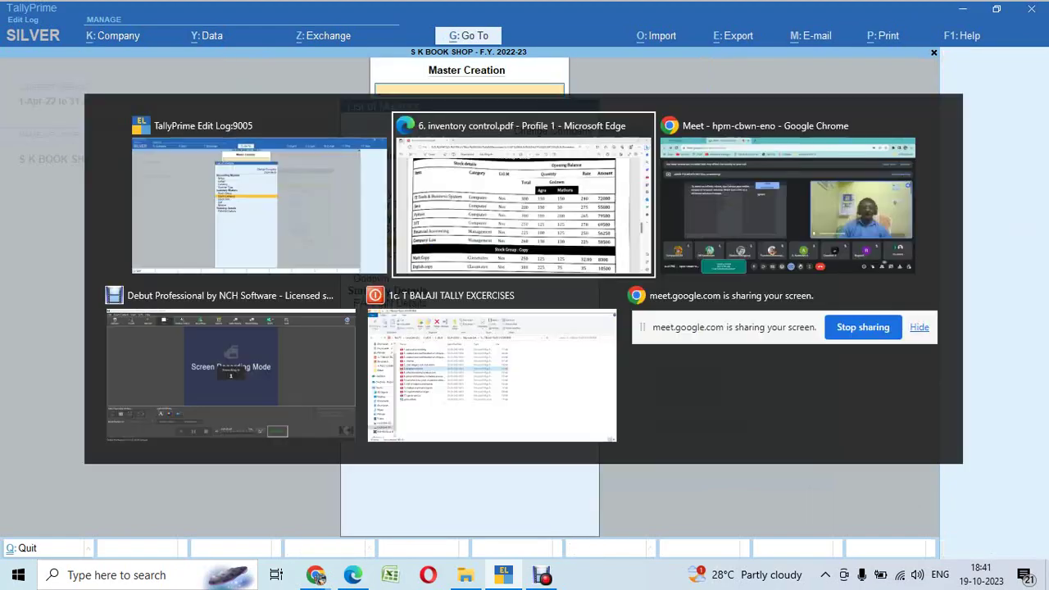
Step: Create unit Nos. with formal name Numbers and 0 decimal places
key(alt+Tab)
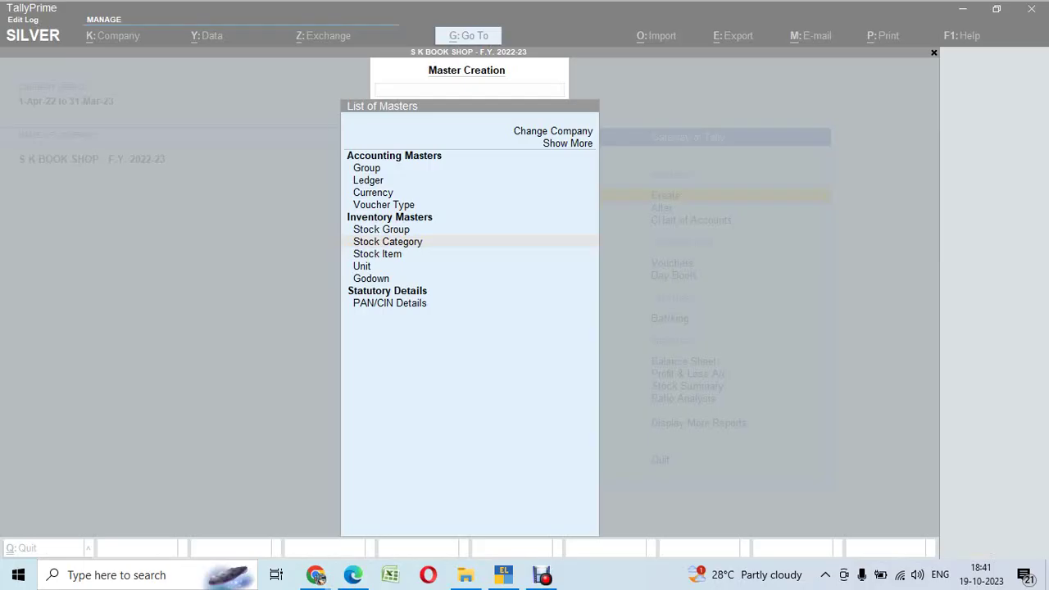
key(Down)
key(Down)
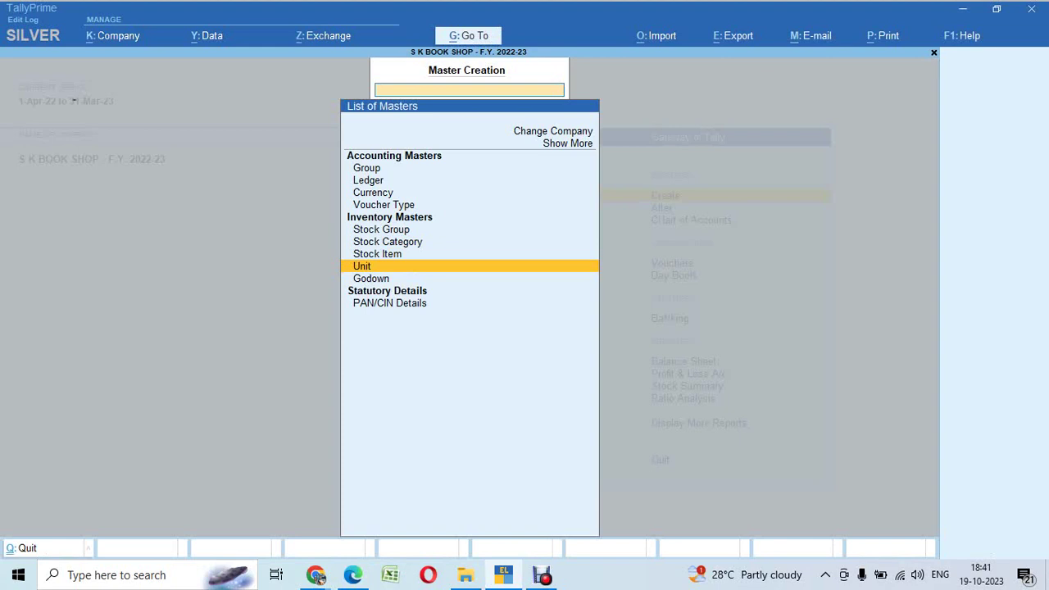
key(Return)
text(Nos)
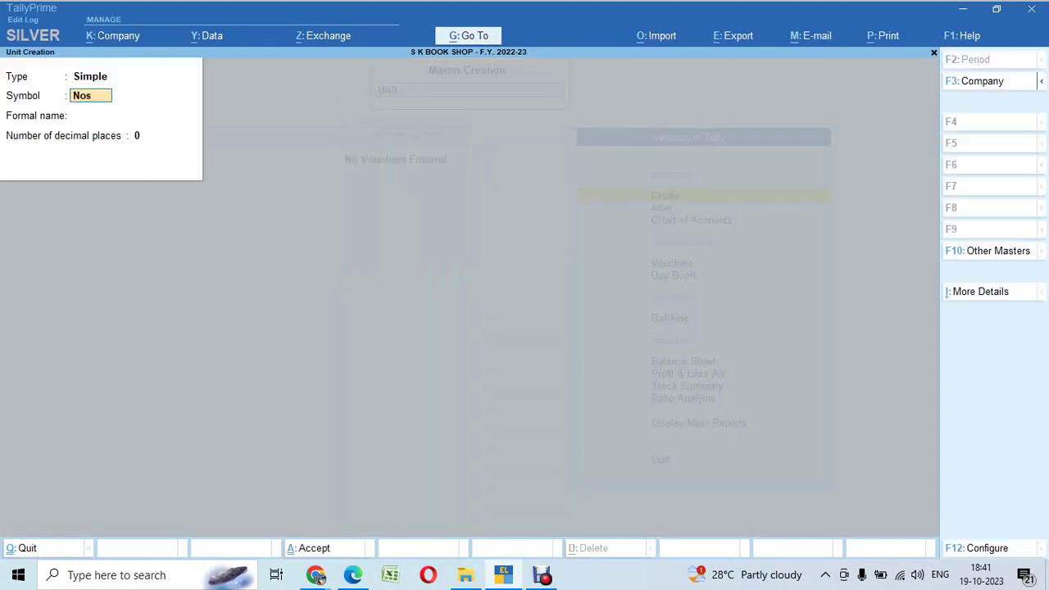
text(.)
key(Return)
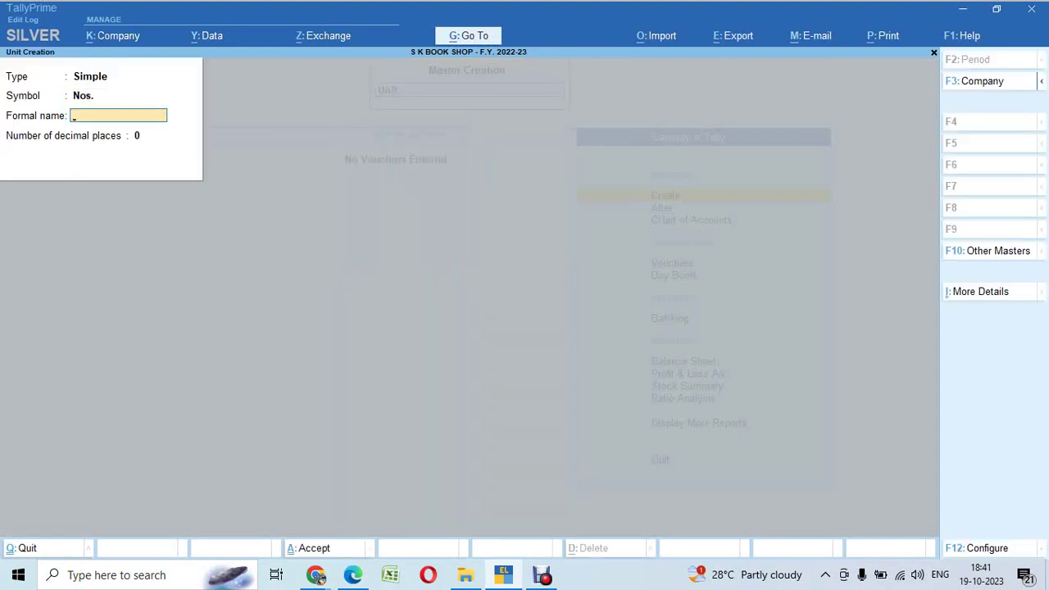
text(Numbers)
key(Return)
key(Return)
key(Return)
key(Escape)
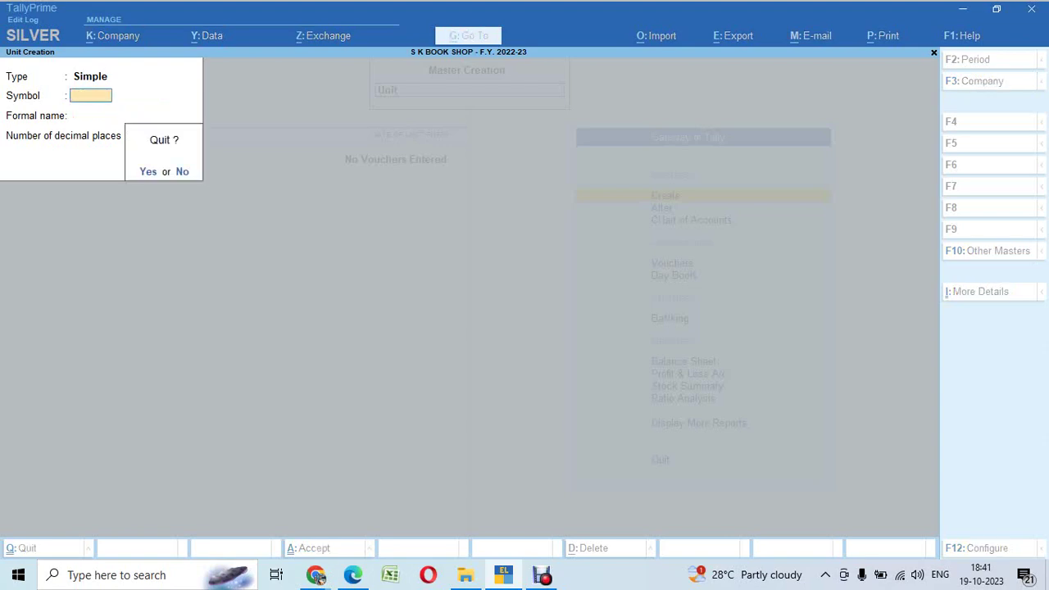
key(Return)
key(alt+Tab)
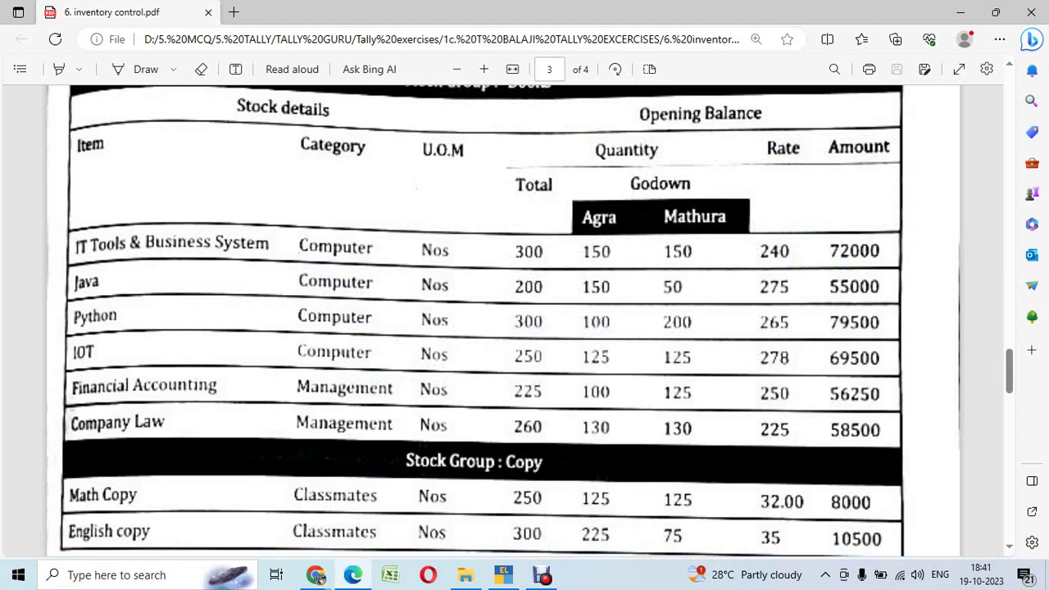
key(alt+Tab)
Step: Create godowns Agra and Mathura under Primary, then quit the godown form
key(Down)
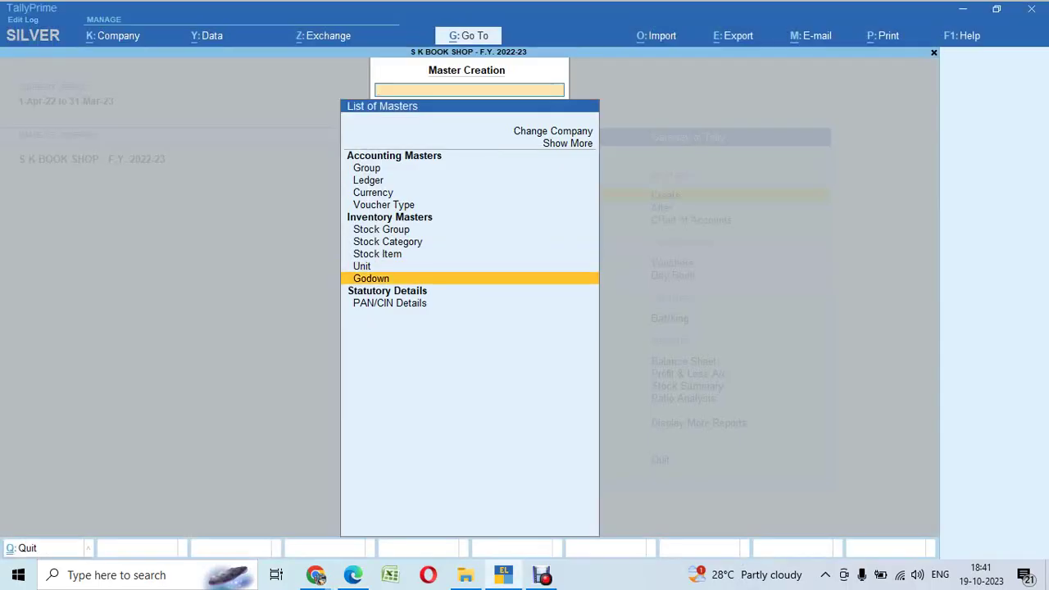
key(Return)
key(c)
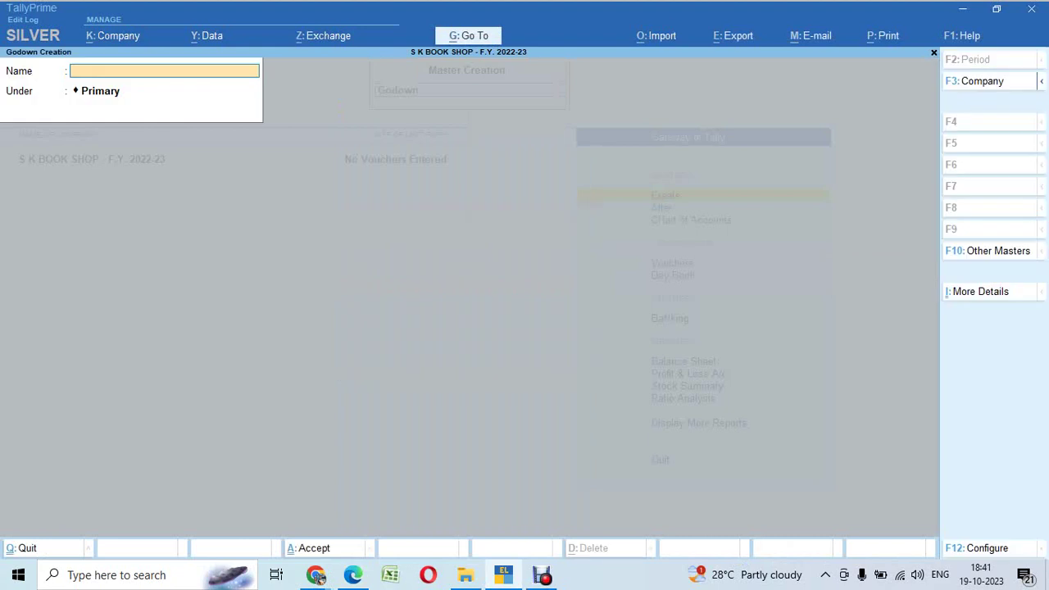
text(Agra)
key(Return)
key(ctrl+a)
text(Mathura)
key(Return)
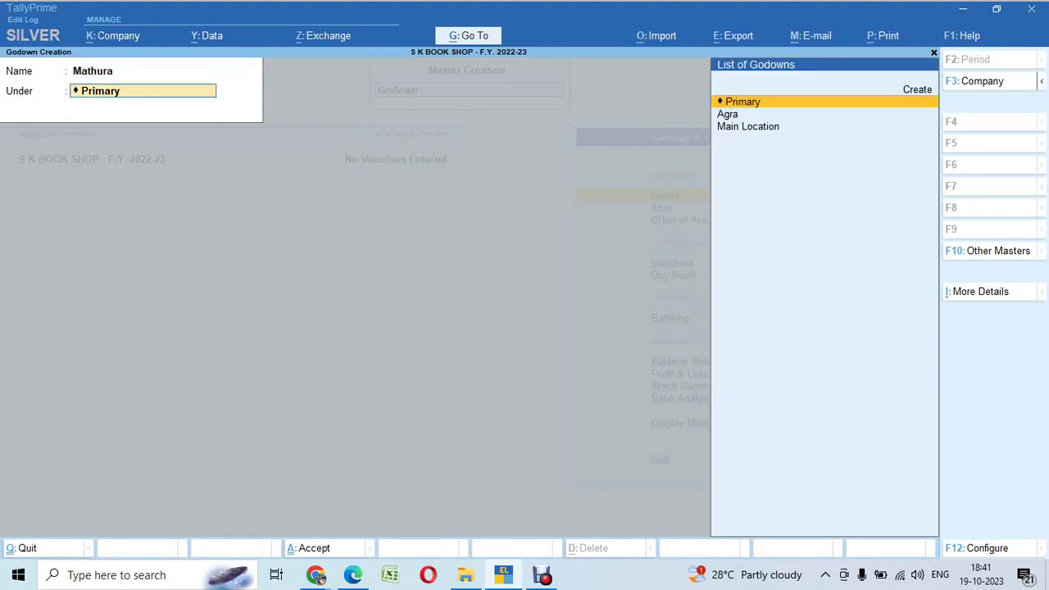
key(ctrl+a)
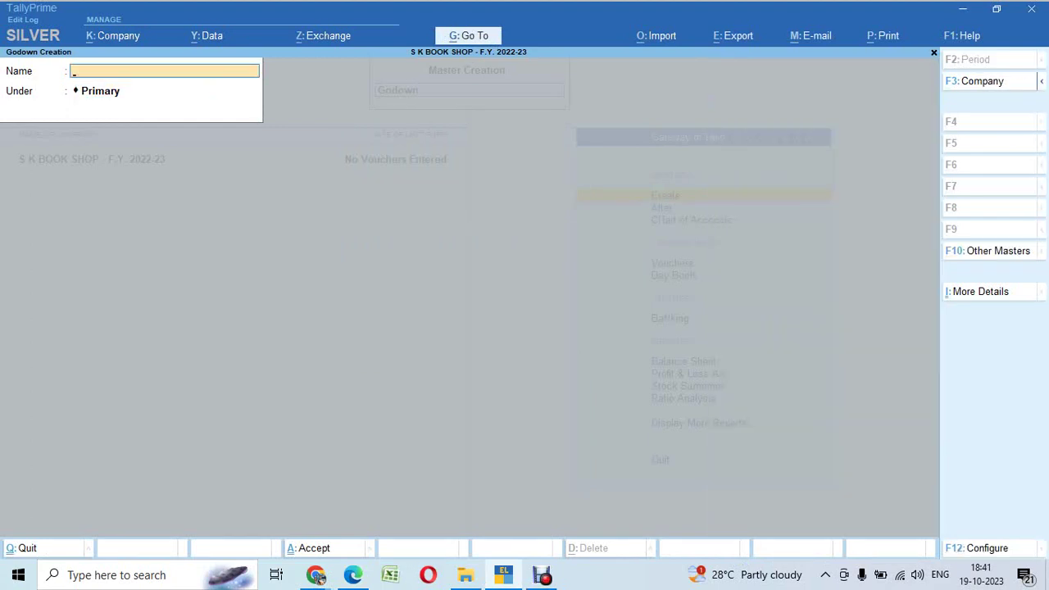
key(Escape)
key(Return)
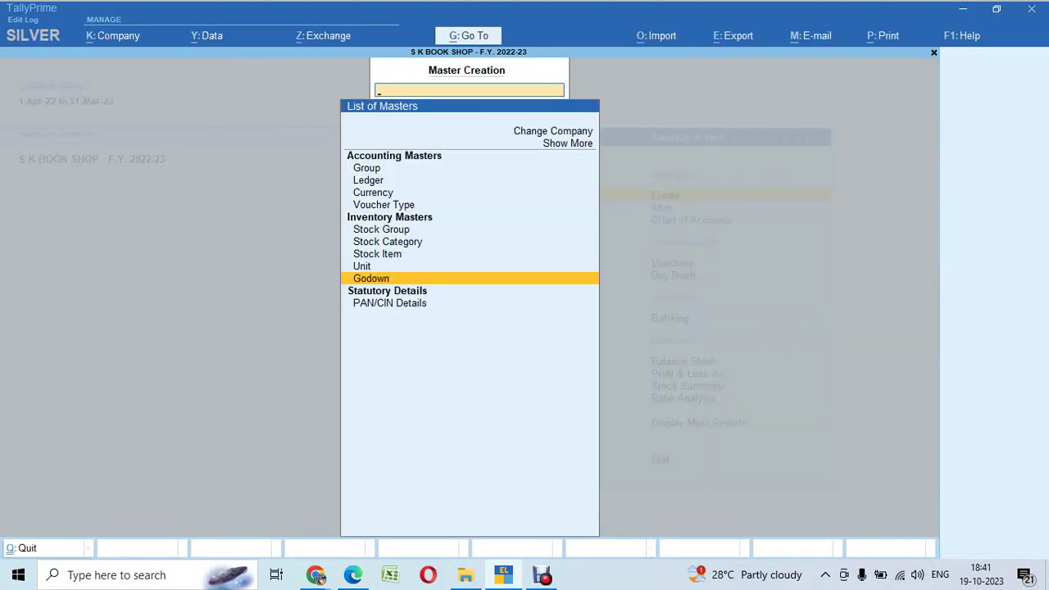
Step: Open a new stock item creation form from the list of masters
key(alt+Tab)
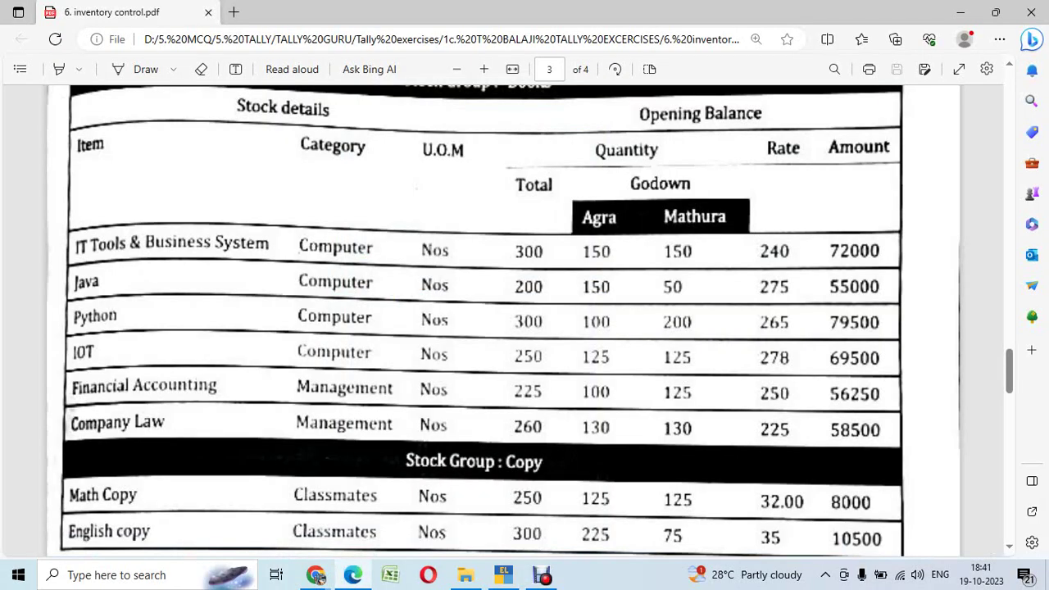
key(alt+Tab)
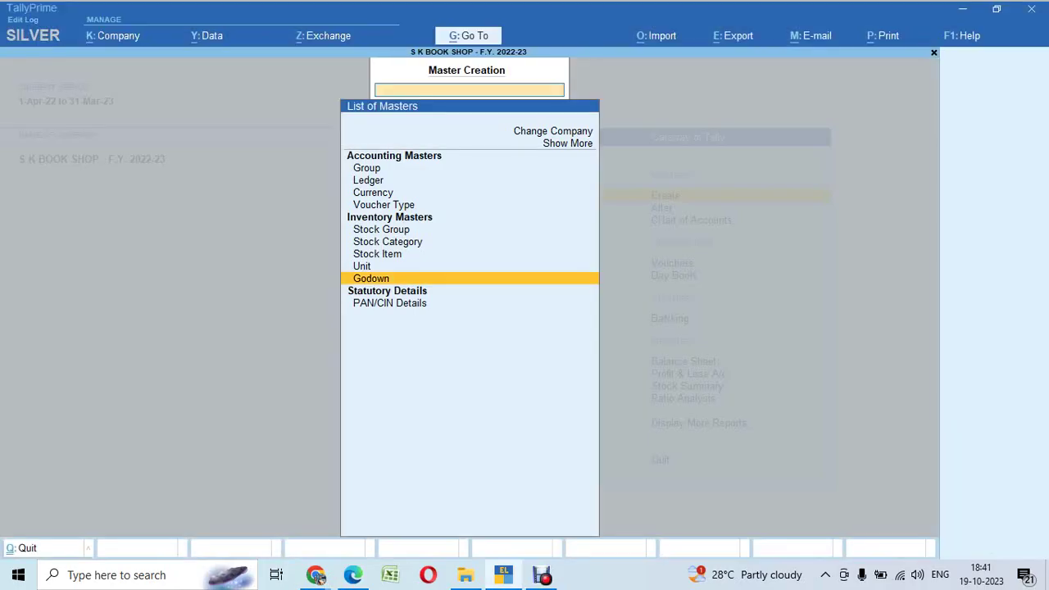
key(Escape)
key(Return)
key(Down)
key(Down)
key(Down)
key(Down)
key(Down)
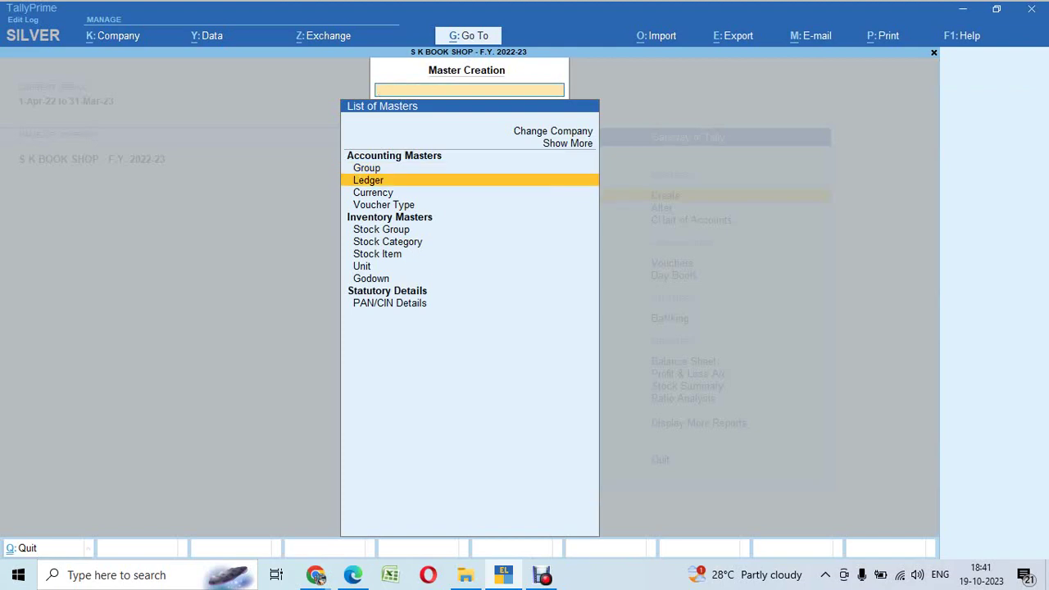
key(Down)
key(Return)
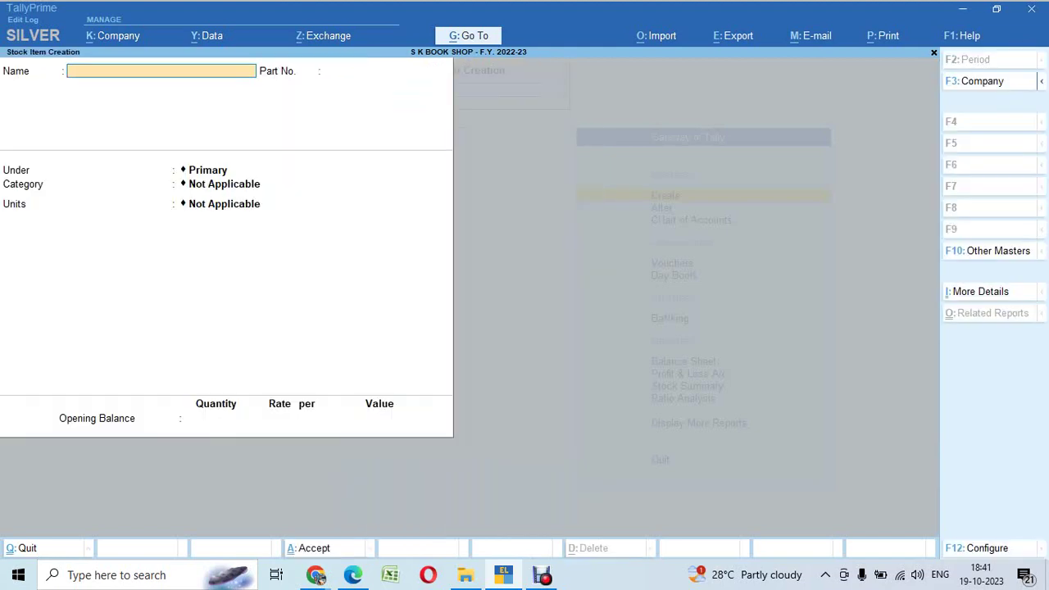
Step: Name the stock item 'IT Tools and Business Systems', correcting its spelling
key(alt+Tab)
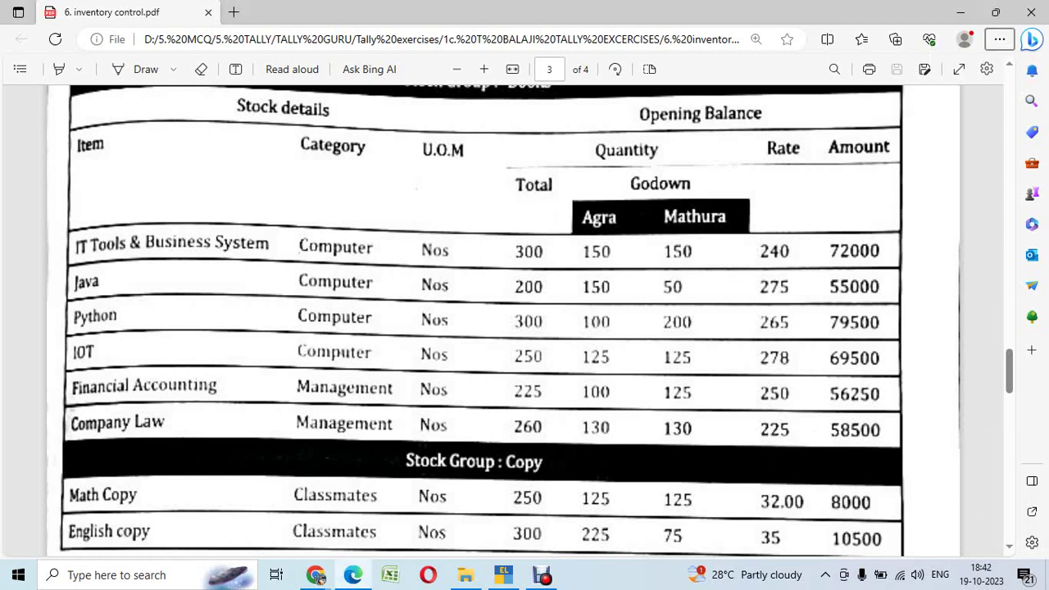
key(alt+Tab)
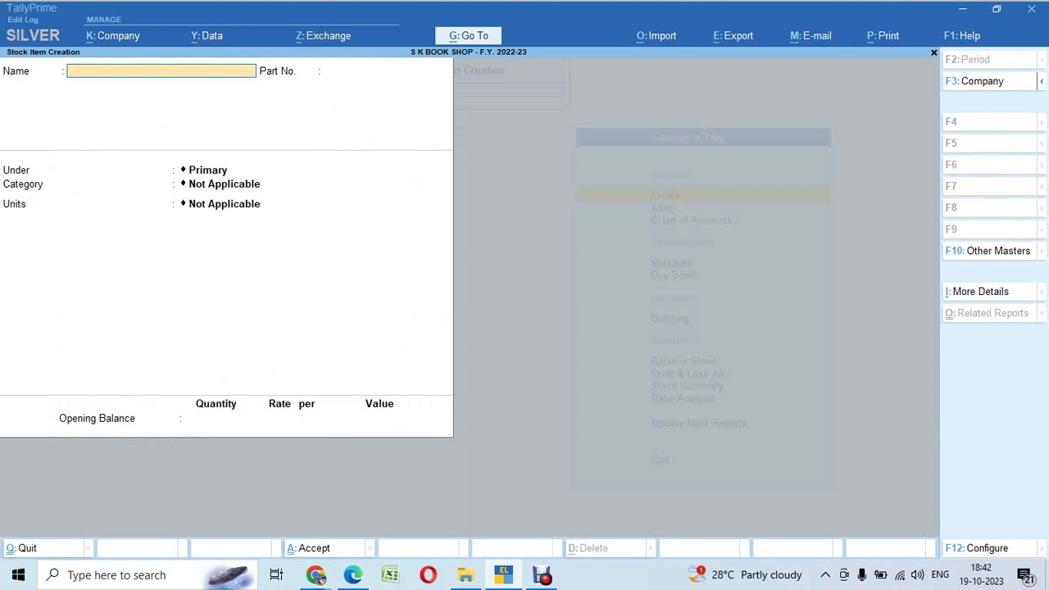
text(T Tools and Business Systeme)
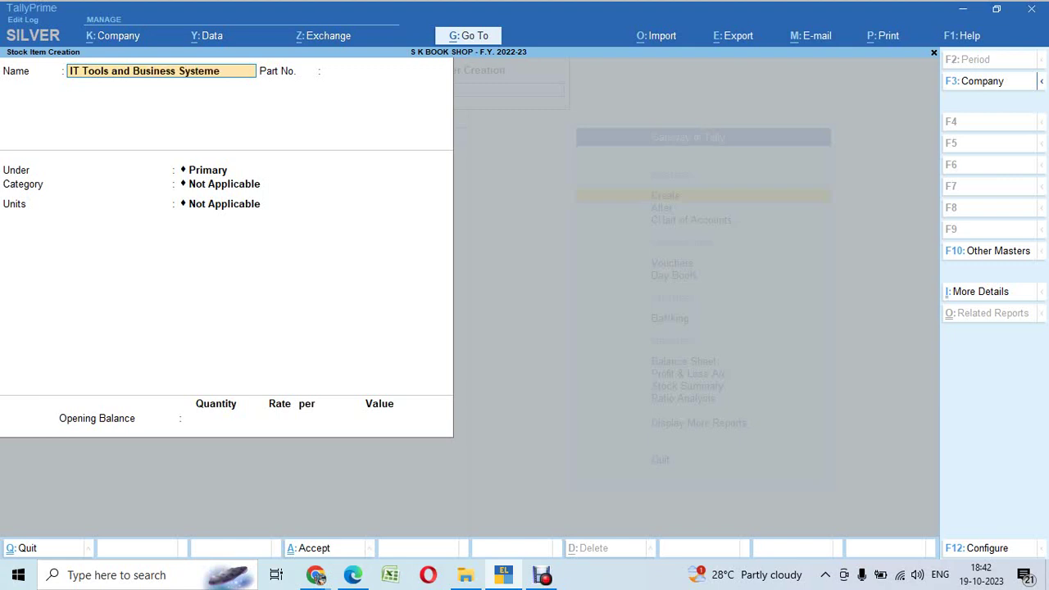
text(s)
key(BackSpace)
text(s)
Step: Give the item part no. 01, group Books, category Computer and unit Nos
key(Return)
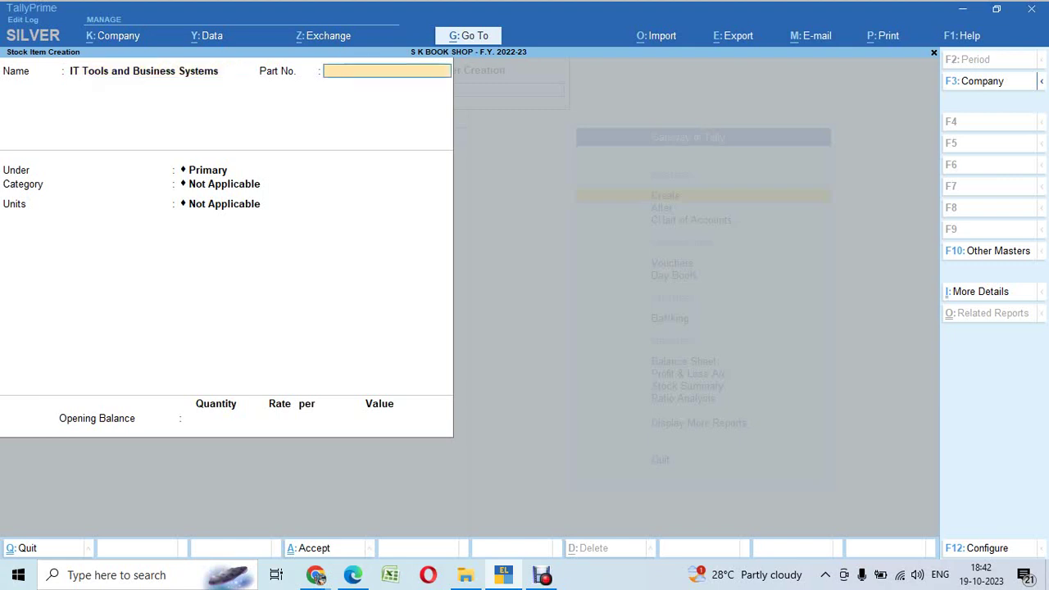
text(01)
key(Return)
key(Down)
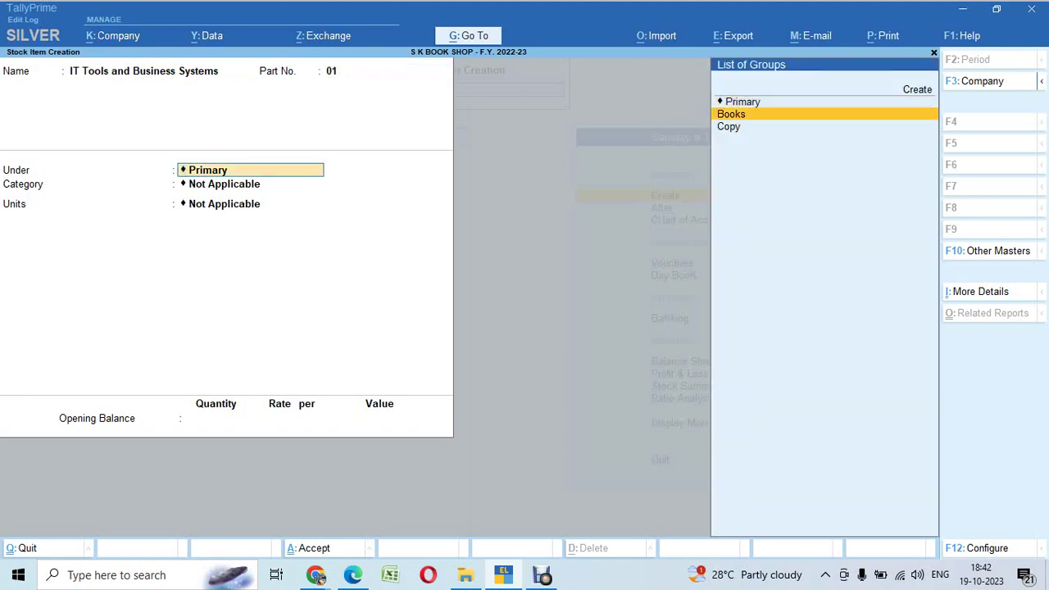
key(Return)
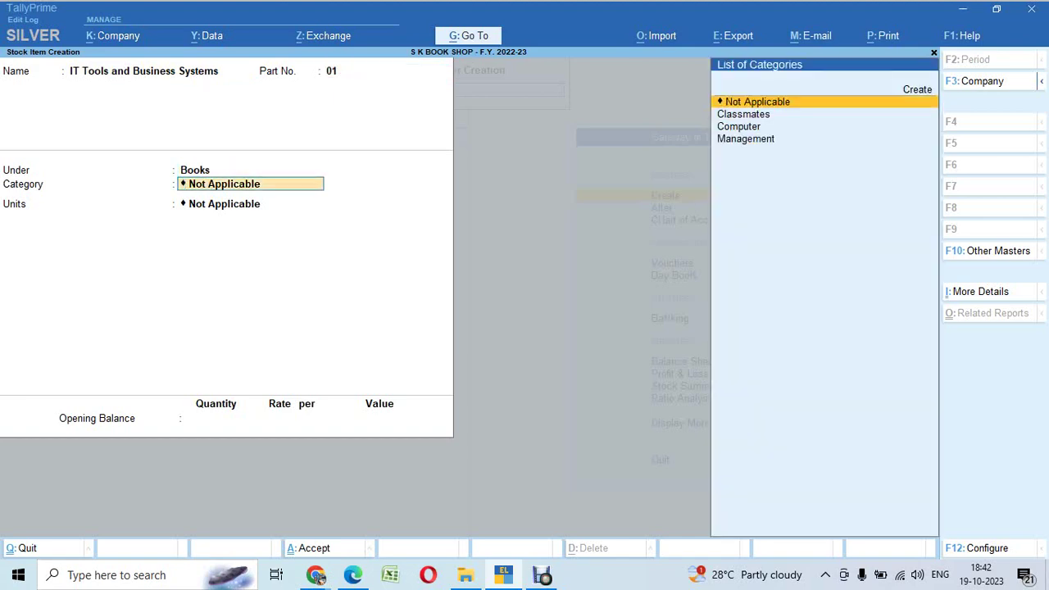
key(alt+Tab)
key(alt+Tab)
key(Down)
key(Down)
key(Return)
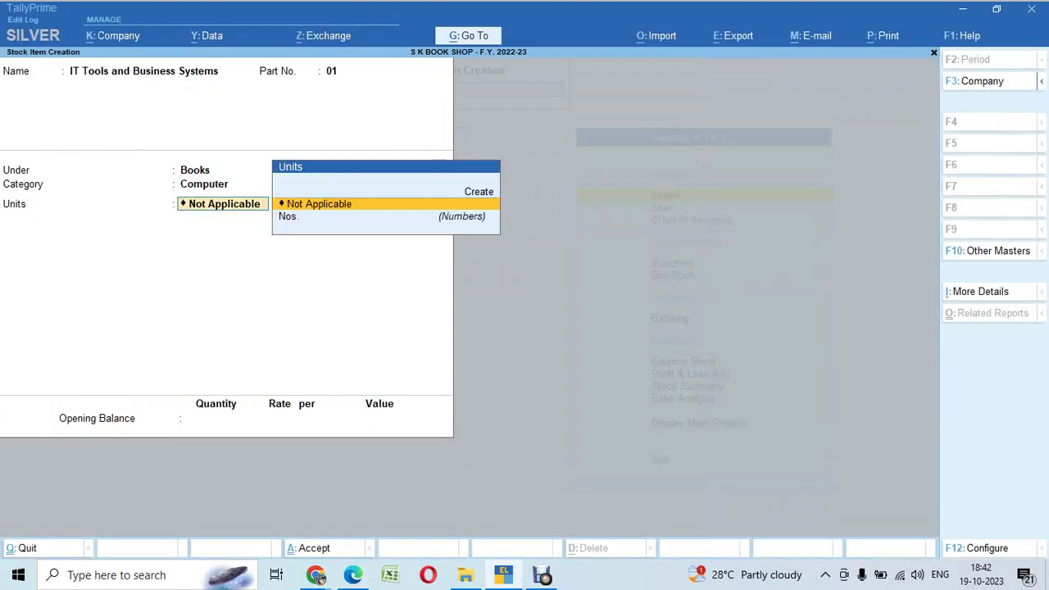
key(Down)
key(Return)
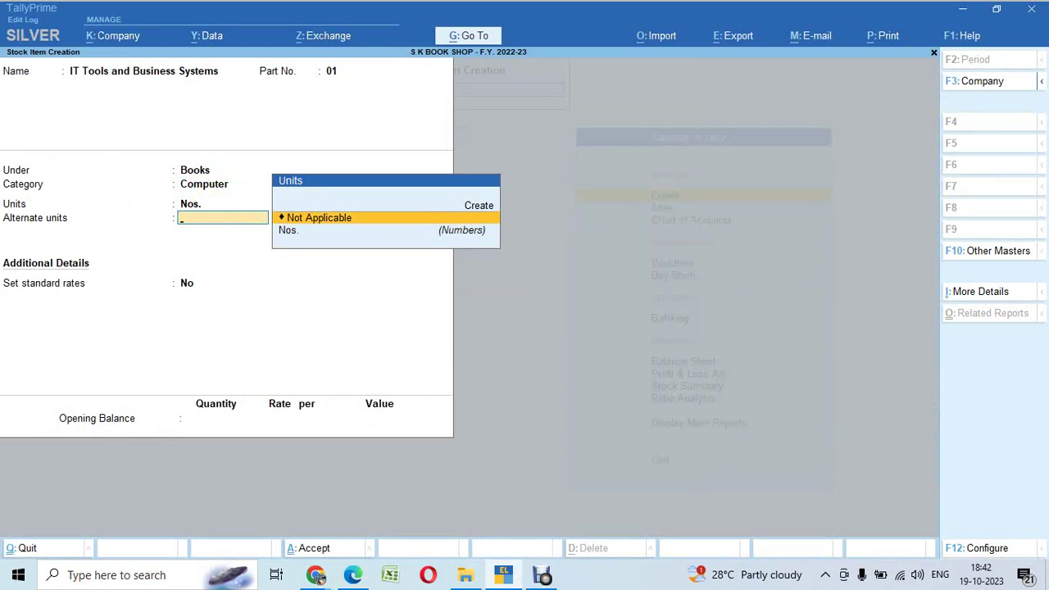
Step: Turn off alternate units in the stock item configuration
key(F12)
key(Down)
key(Down)
key(Down)
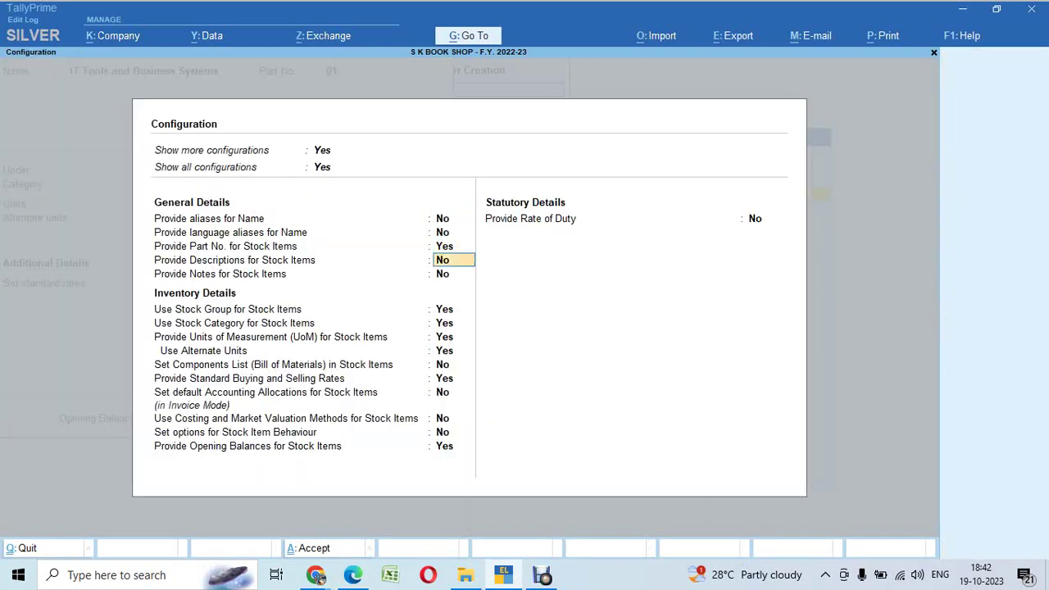
key(Down)
key(Down)
key(Down)
key(Down)
key(Down)
text(n)
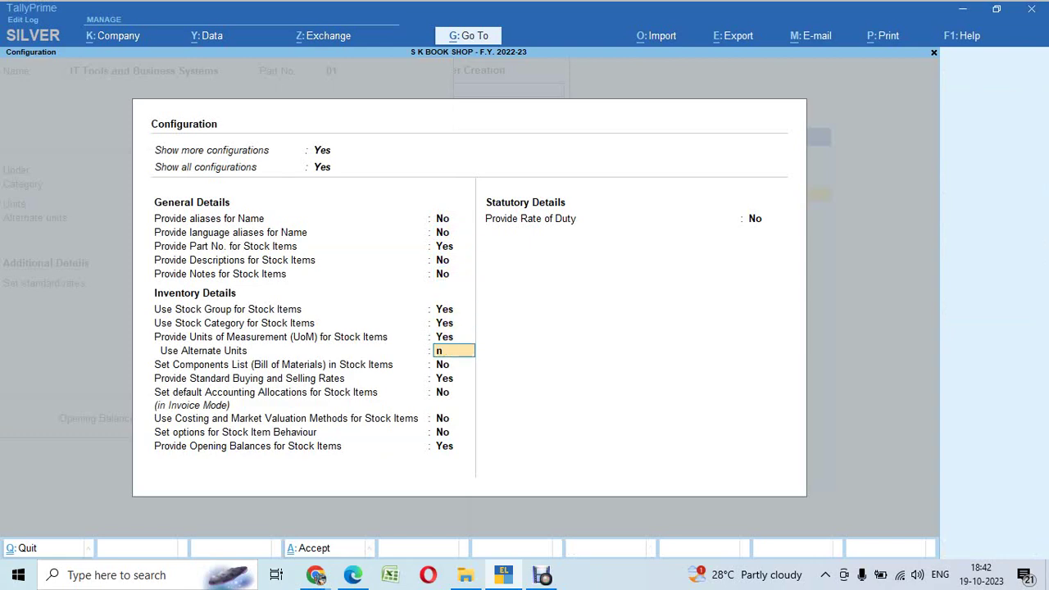
key(Return)
key(ctrl+a)
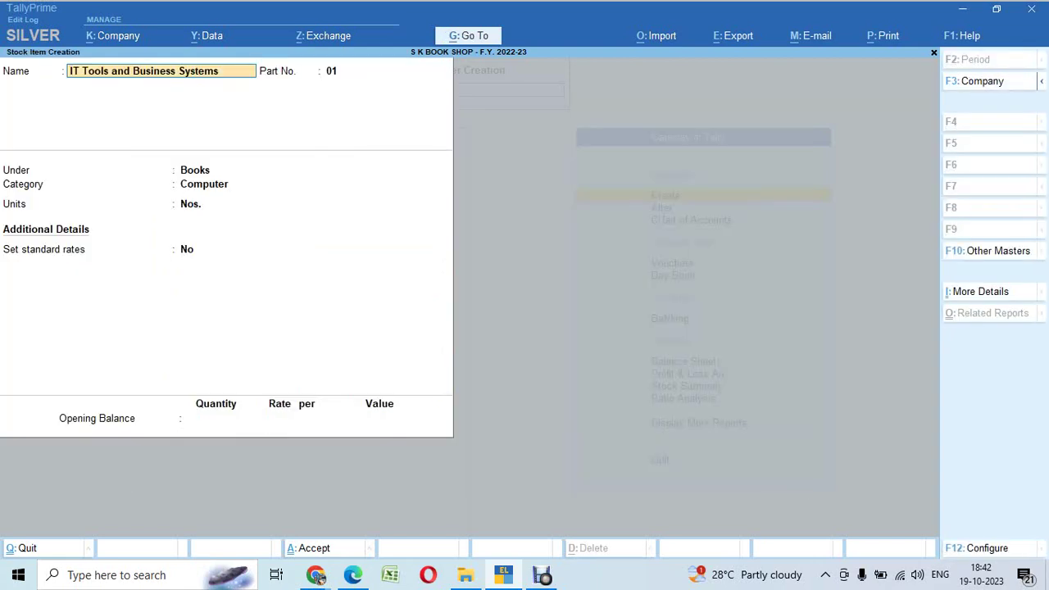
Step: Set standard rates to Yes for the item
key(Return)
key(Return)
key(Return)
key(Return)
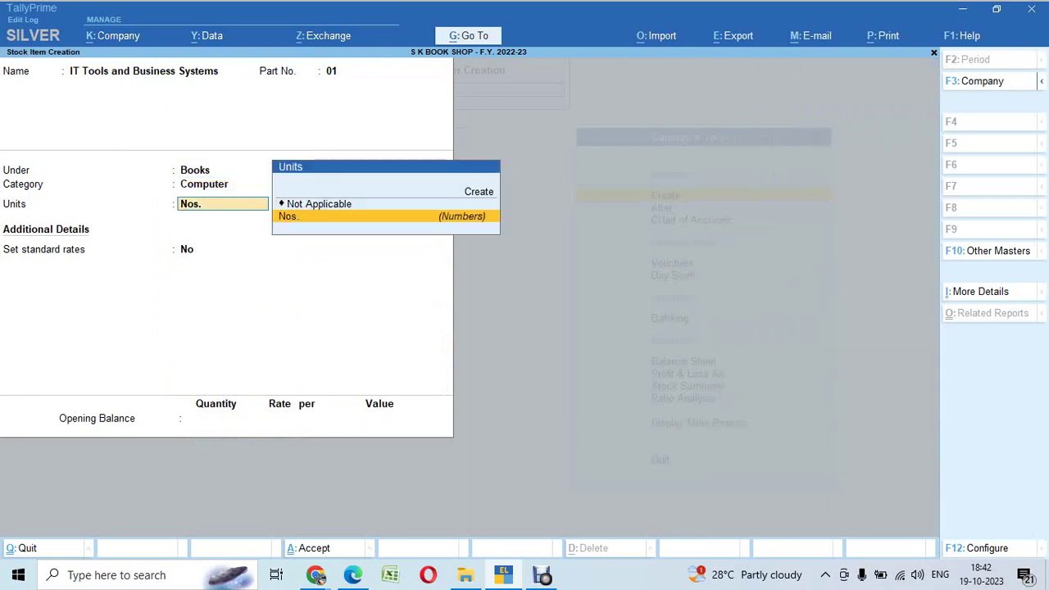
key(Return)
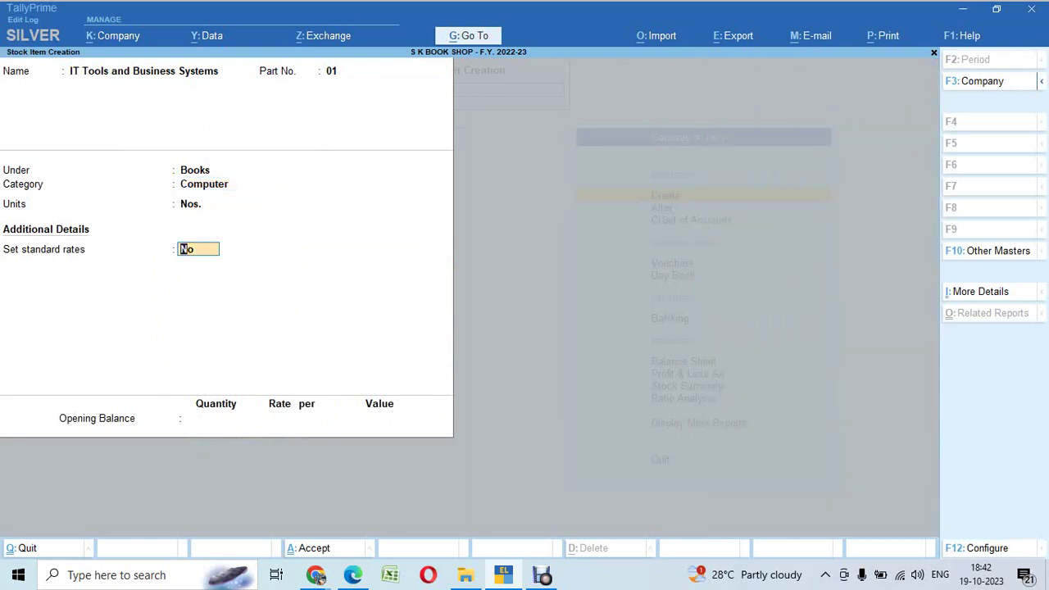
text(y)
key(Return)
key(alt+Tab)
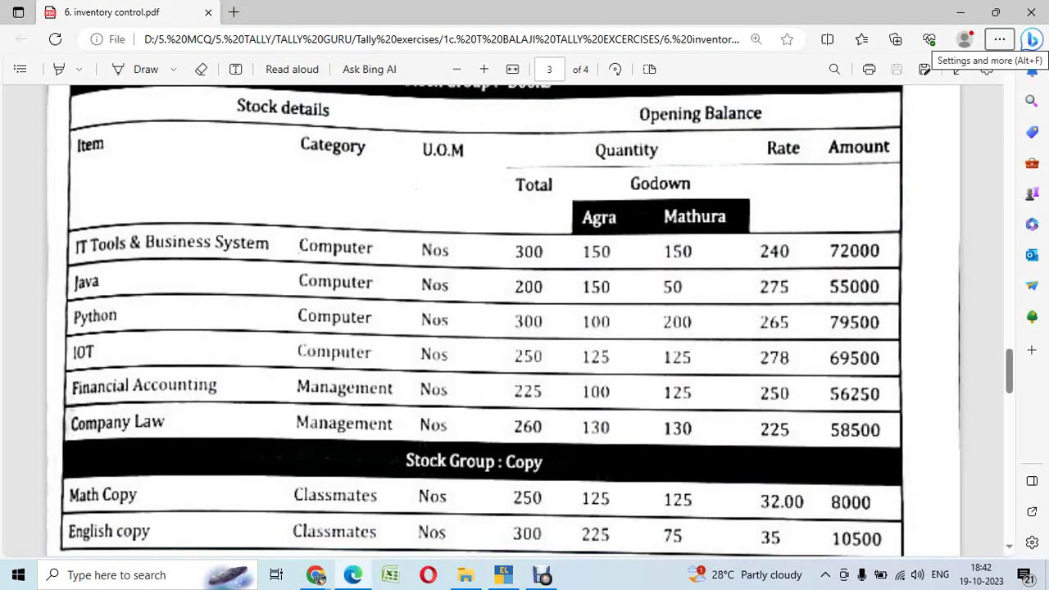
key(alt+Tab)
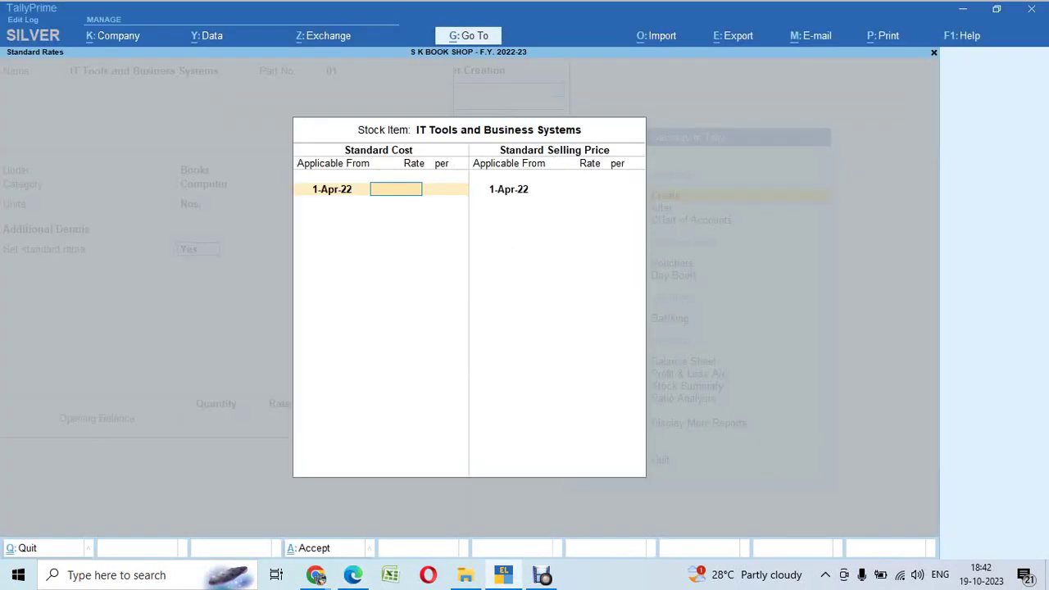
Step: Enter standard cost 240 and selling price 288 (240*120% via calculator) per Nos
text(240)
key(Return)
key(Return)
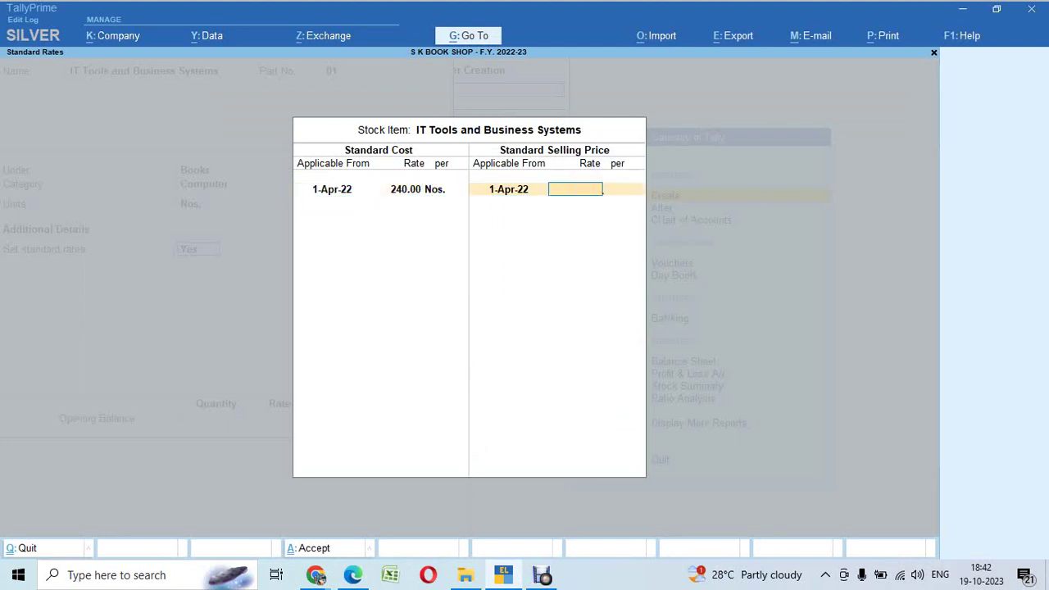
key(ctrl+n)
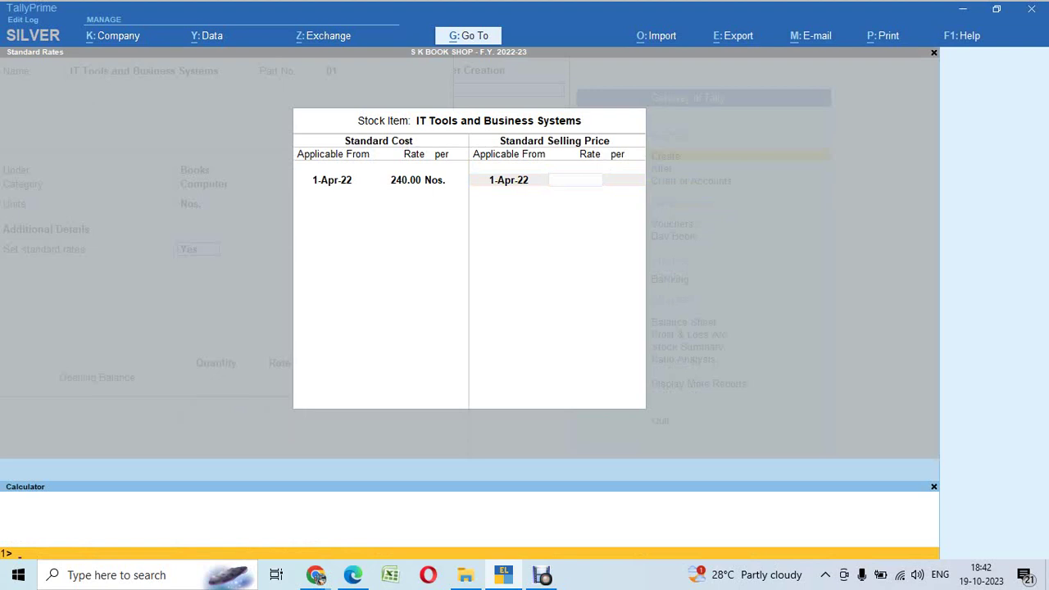
key(ctrl+m)
key(ctrl+n)
text(240*120%)
key(Return)
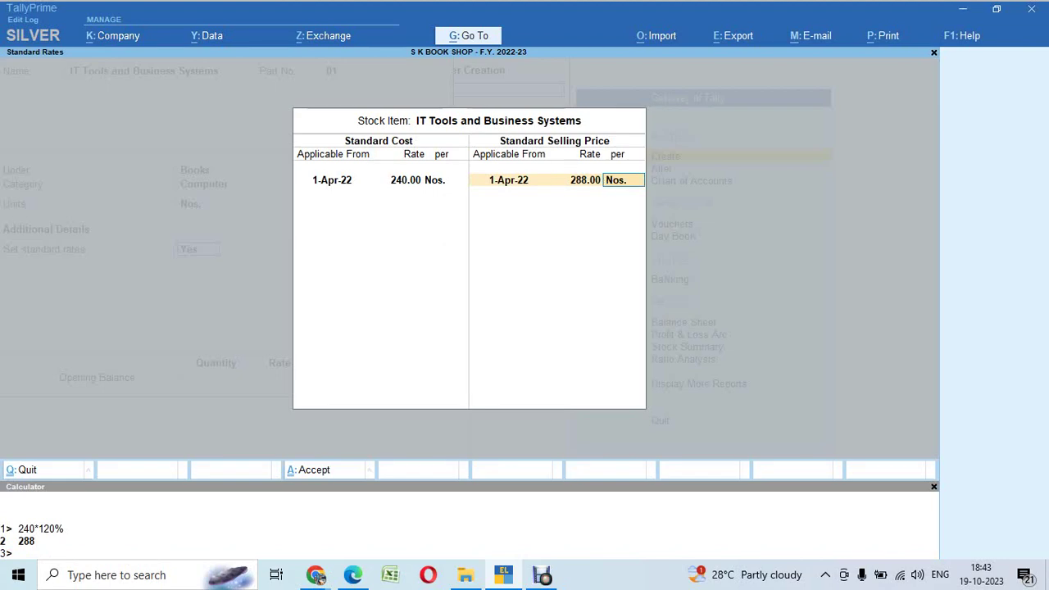
key(Return)
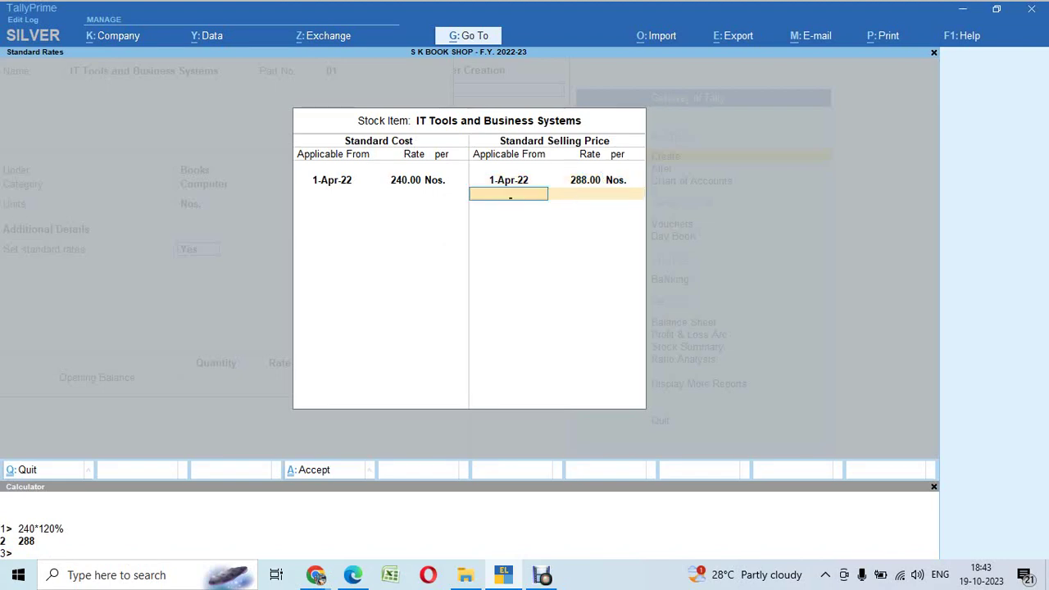
key(Return)
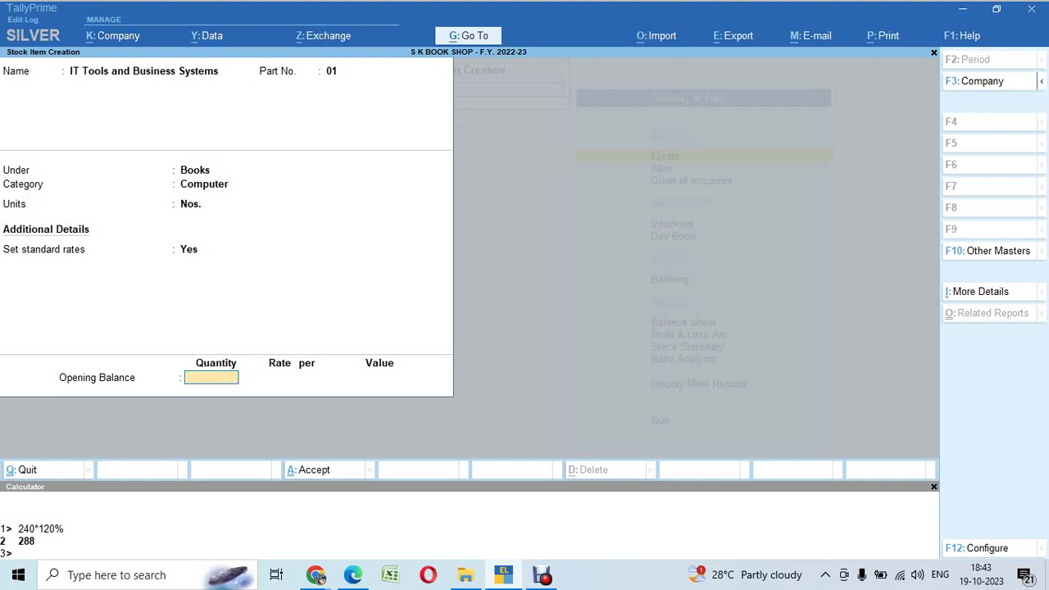
Step: Enter opening stock 300 and allocate 150 Nos. at 240 to the Agra godown
key(alt+Tab)
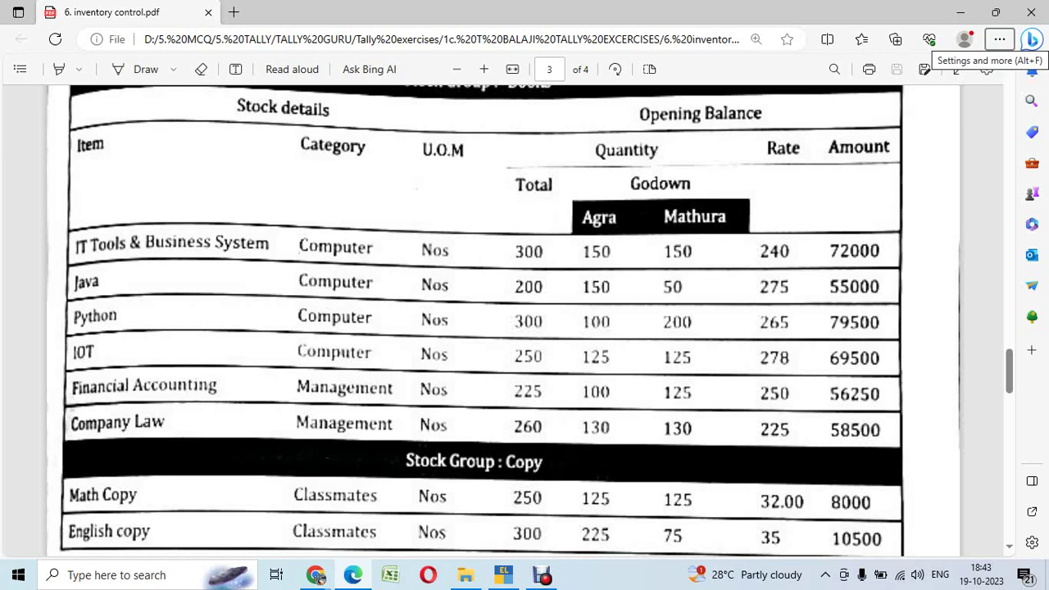
key(alt+Tab)
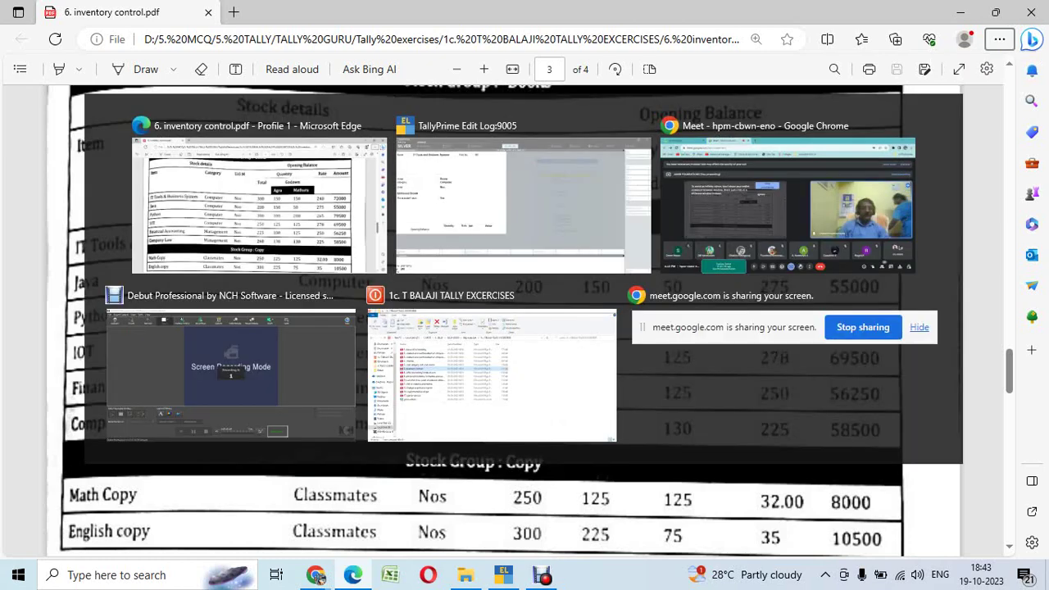
text(300)
key(Return)
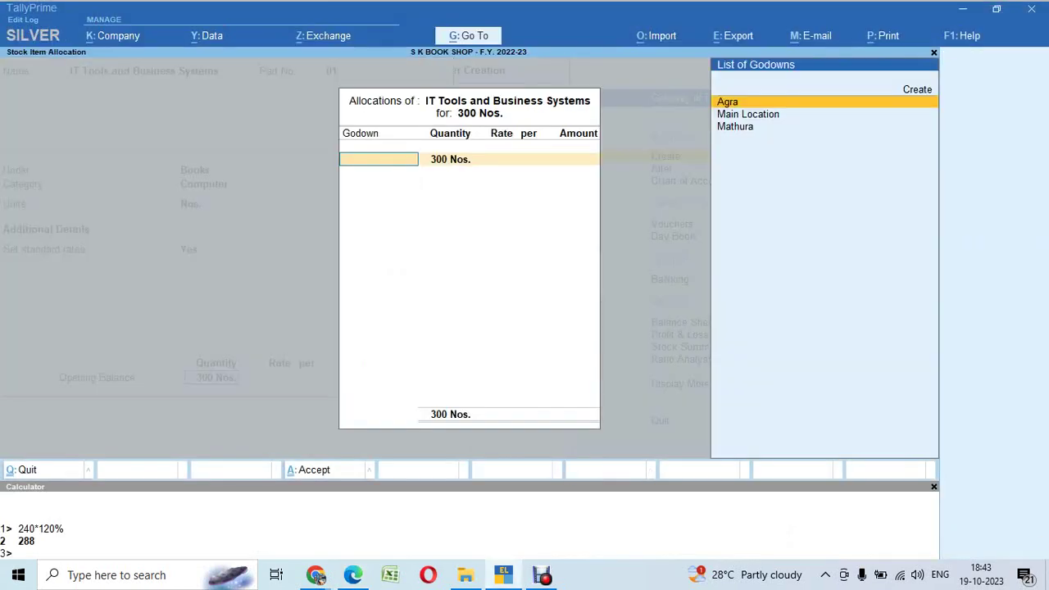
key(Down)
key(Down)
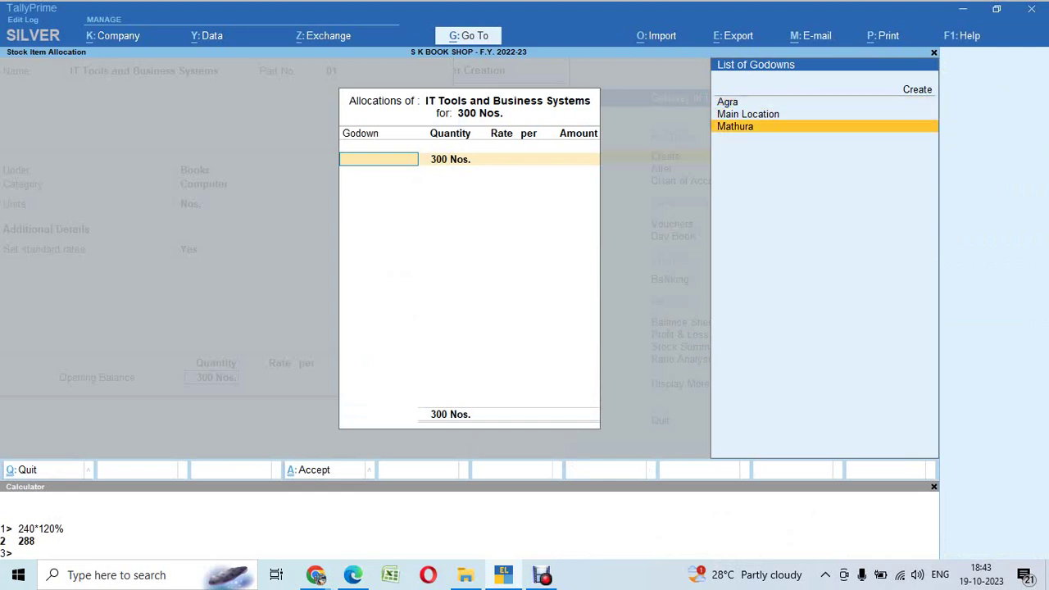
key(alt+Tab)
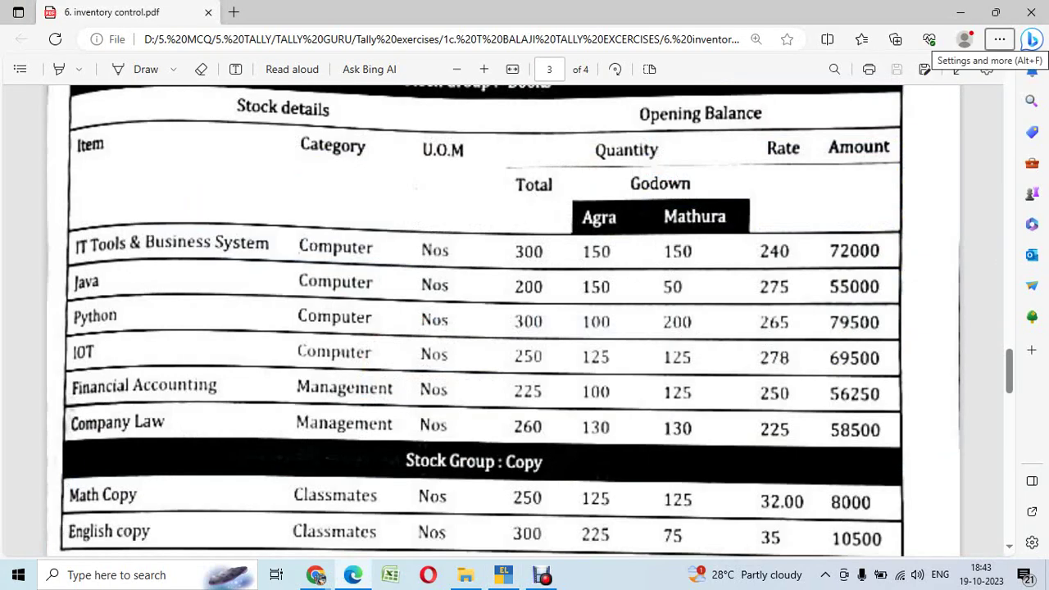
key(alt+Tab)
key(Up)
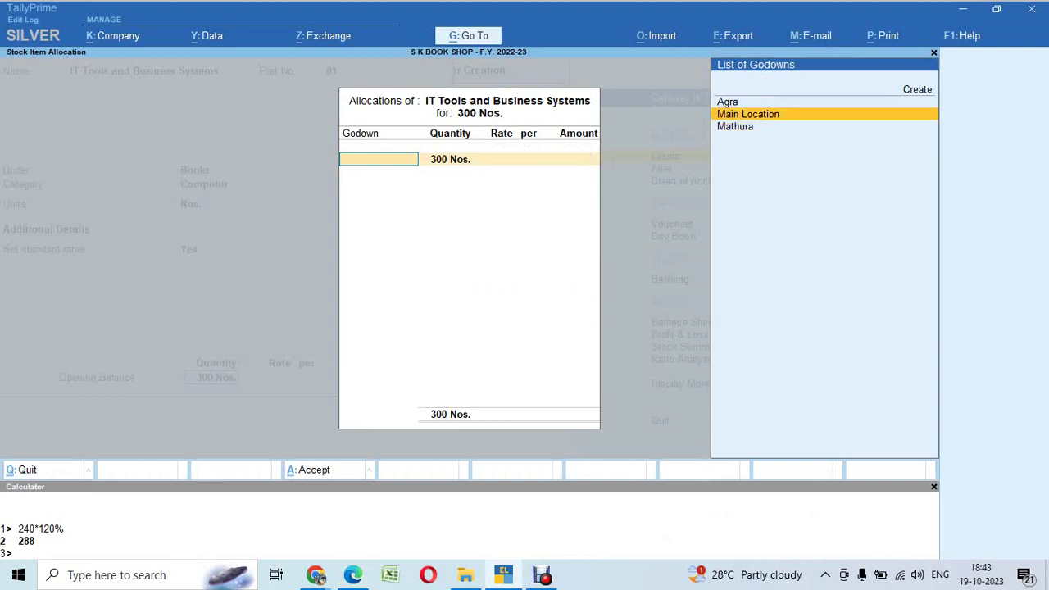
key(Up)
key(Return)
text(150)
key(Return)
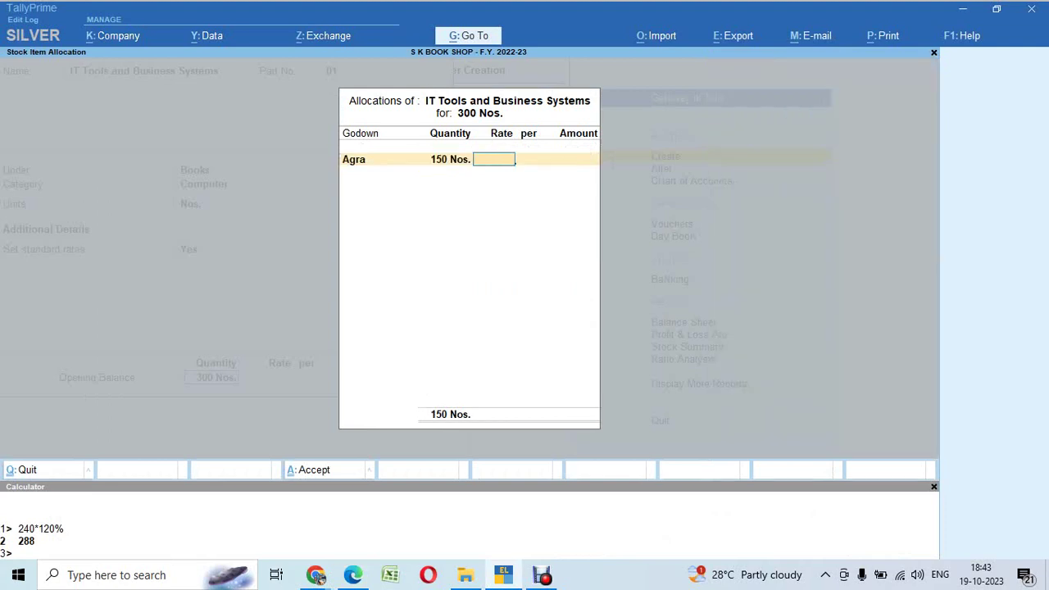
key(alt+Tab)
key(alt+Tab)
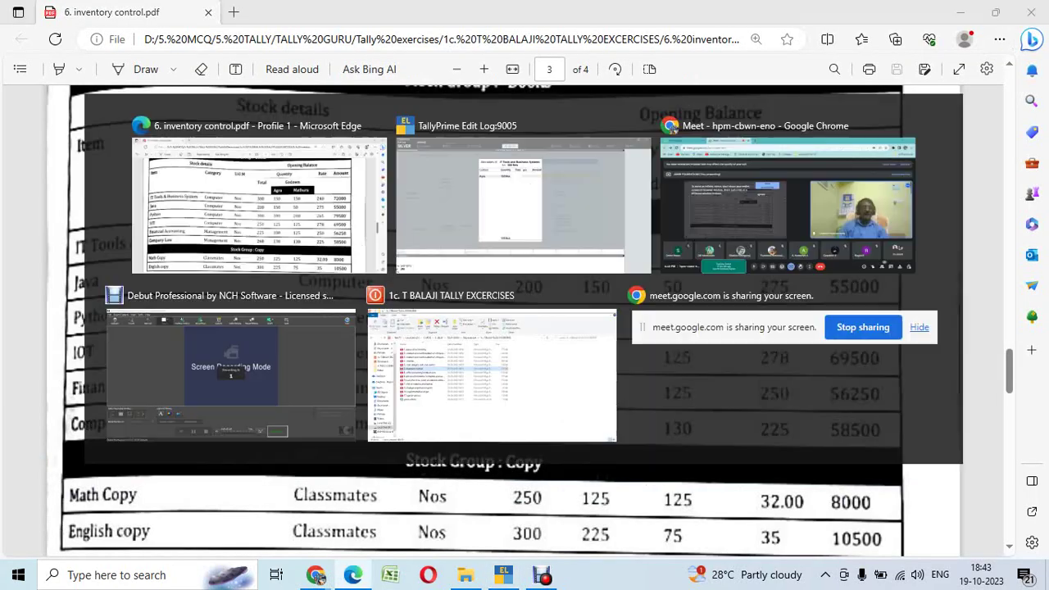
text(240)
key(Return)
Step: Allocate the remaining 150 Nos. at 240 to Mathura and save the item
key(Return)
key(Return)
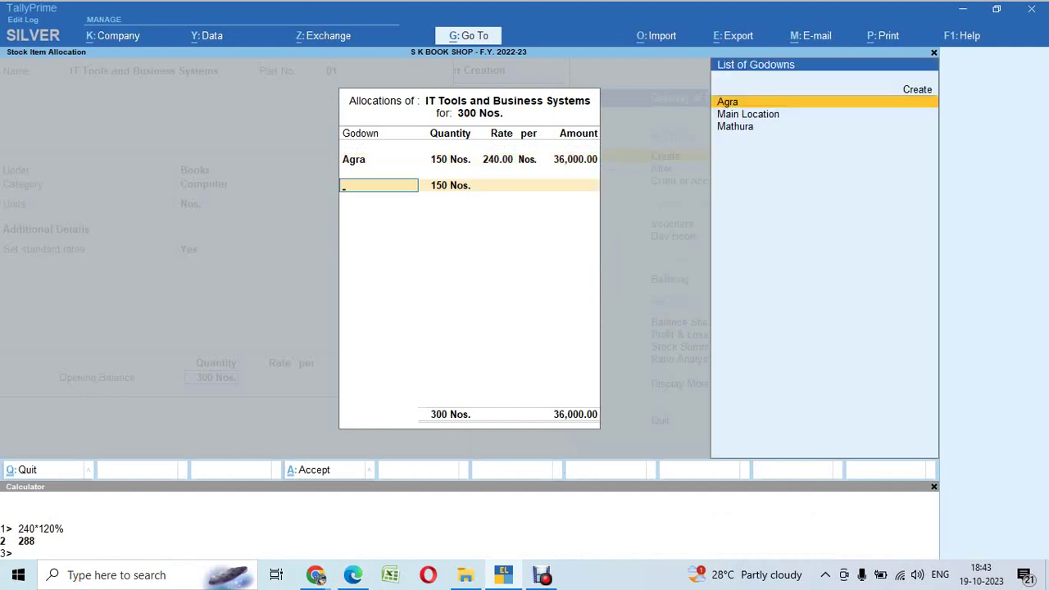
key(Down)
key(Down)
key(Return)
key(Return)
text(2)
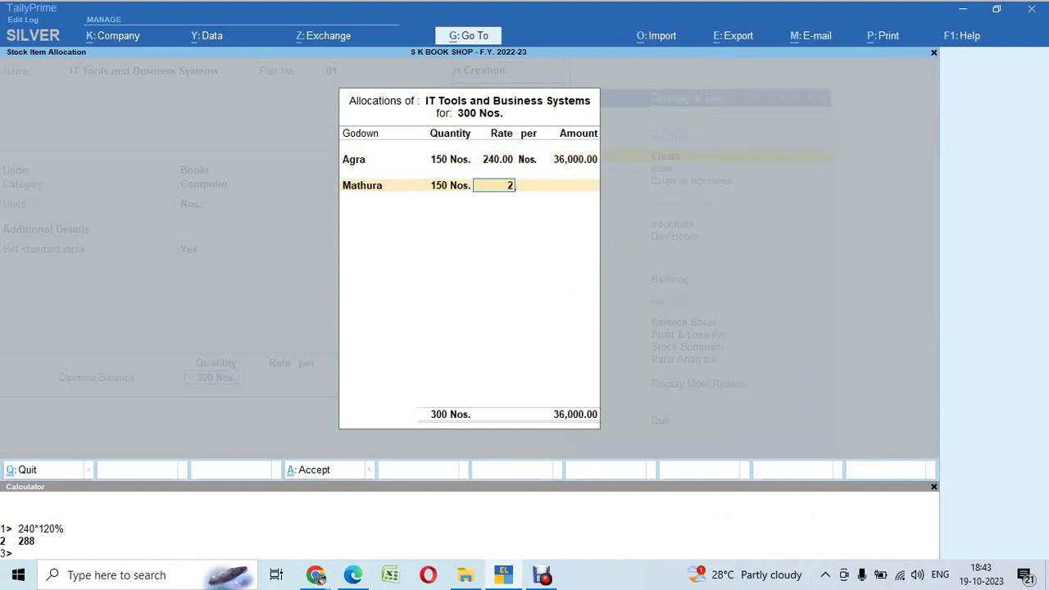
text(40)
key(Return)
key(Return)
key(Return)
key(Return)
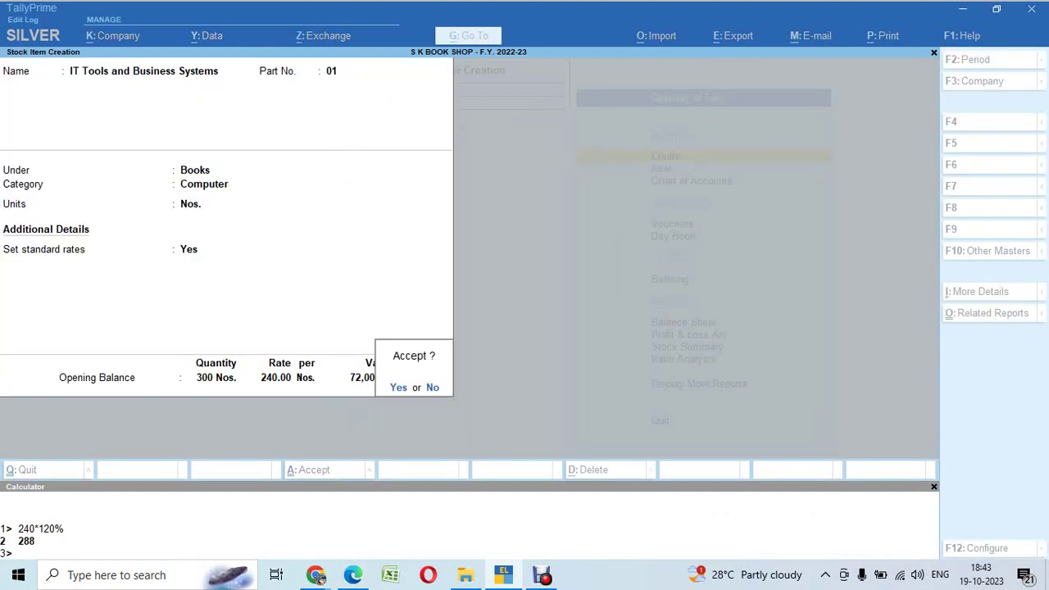
key(alt+Tab)
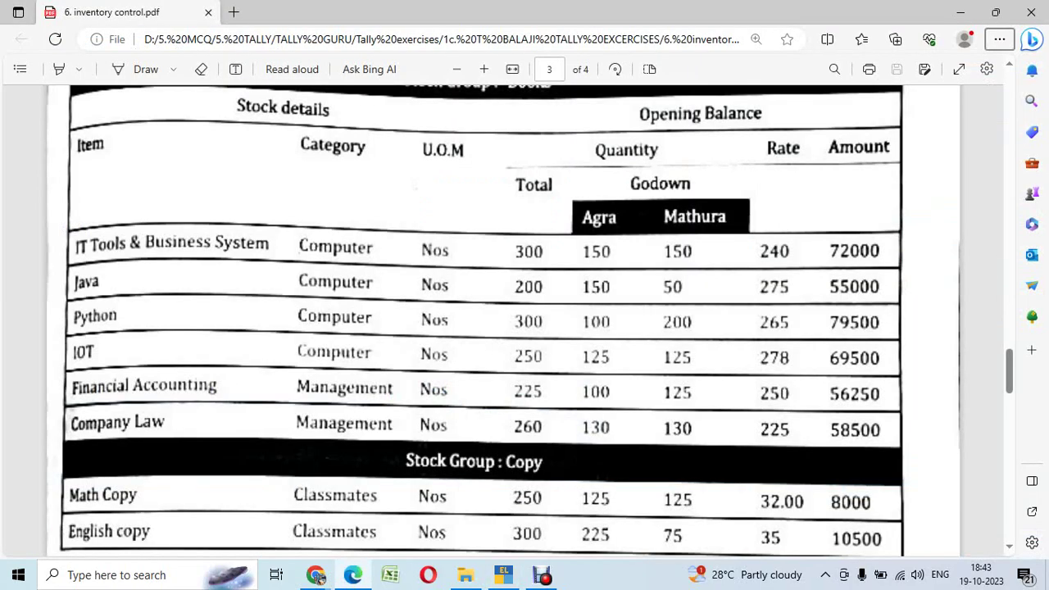
key(alt+Tab)
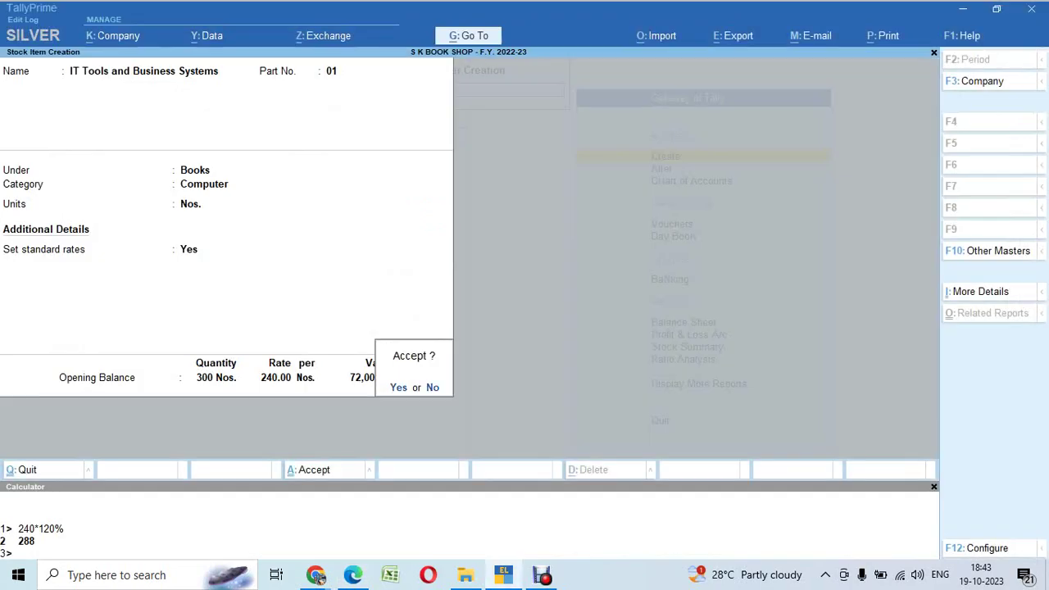
key(Return)
key(alt+Tab)
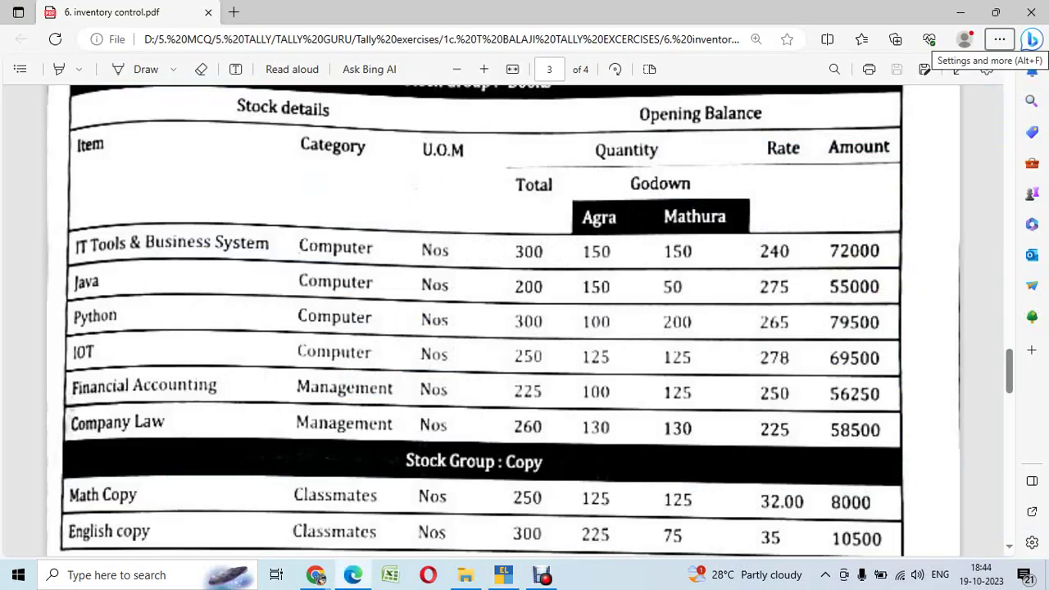
key(alt+Tab)
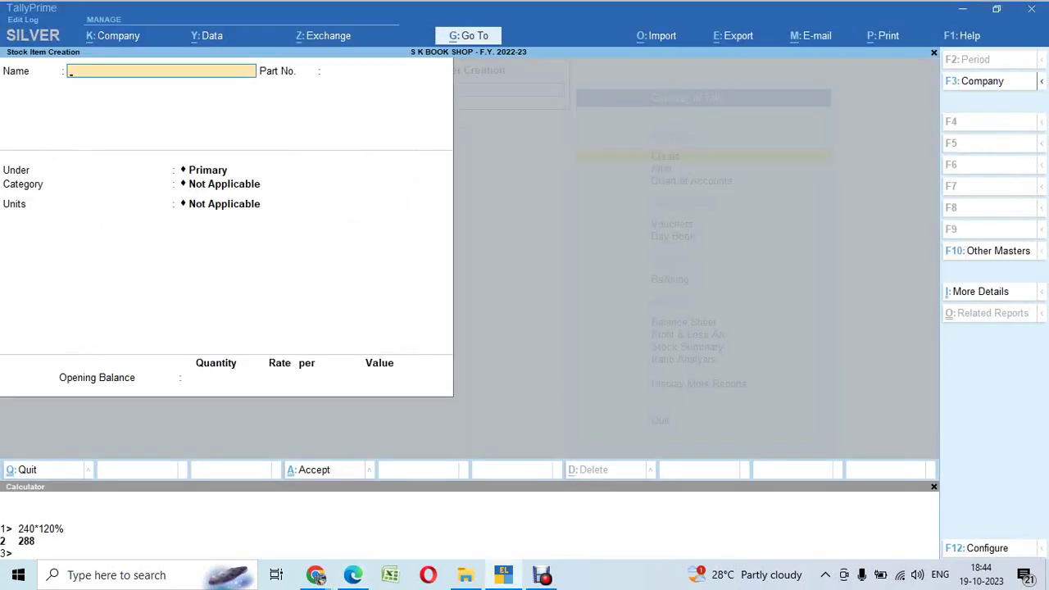
Step: Name the stock item Java, part no. 02, under Books, category Computer, unit Nos
text(Java)
key(Return)
text(02)
key(Return)
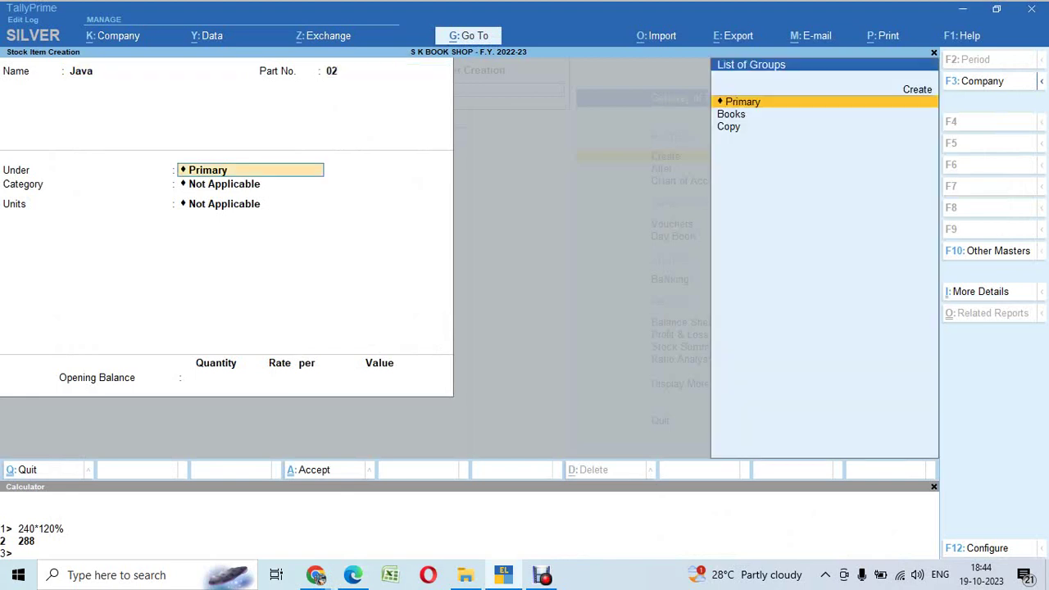
key(Down)
key(Return)
text(n)
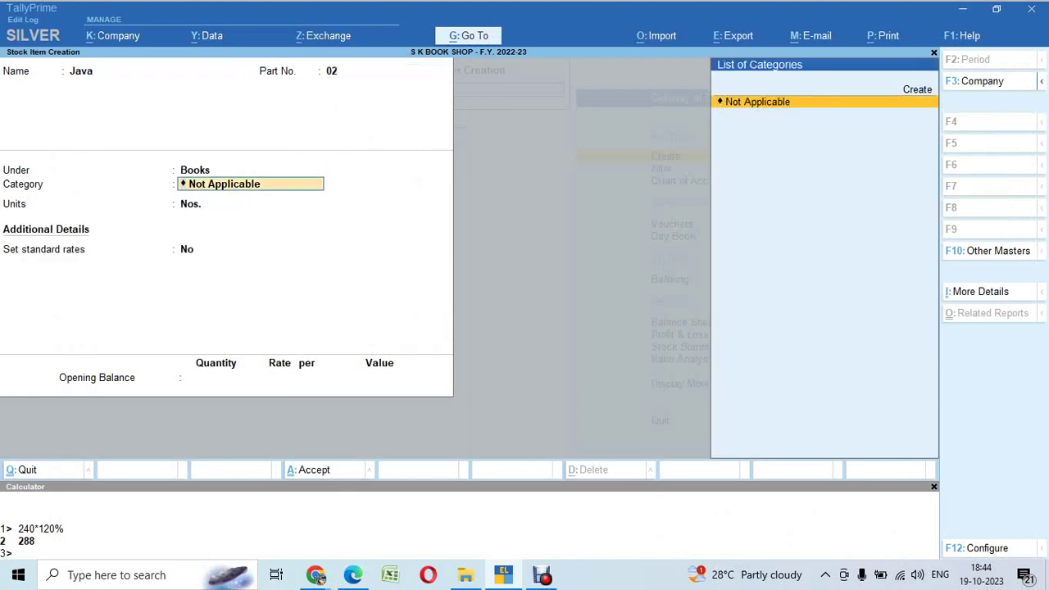
key(BackSpace)
key(Down)
key(Down)
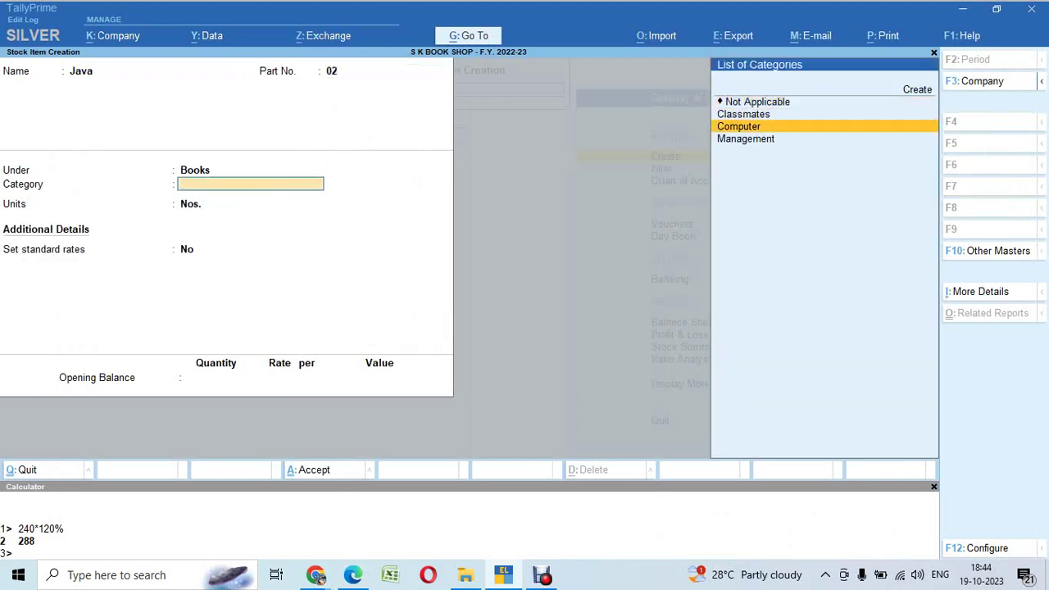
key(alt+Tab)
key(alt+Tab)
key(Return)
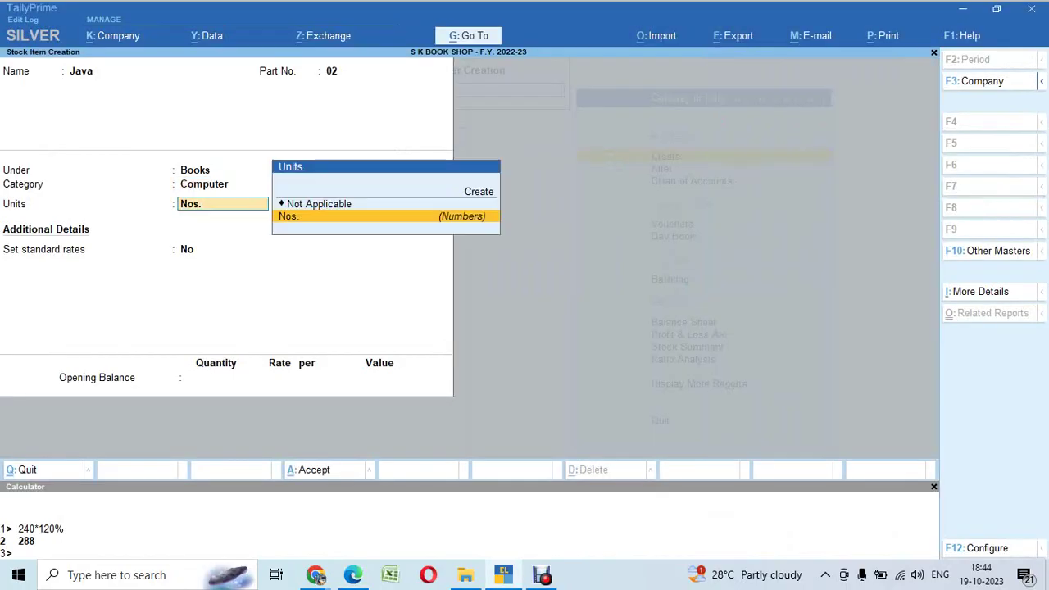
key(Return)
Step: Enable standard rates: cost 275 and selling price 330 calculated as 275*120%
text(y)
key(Return)
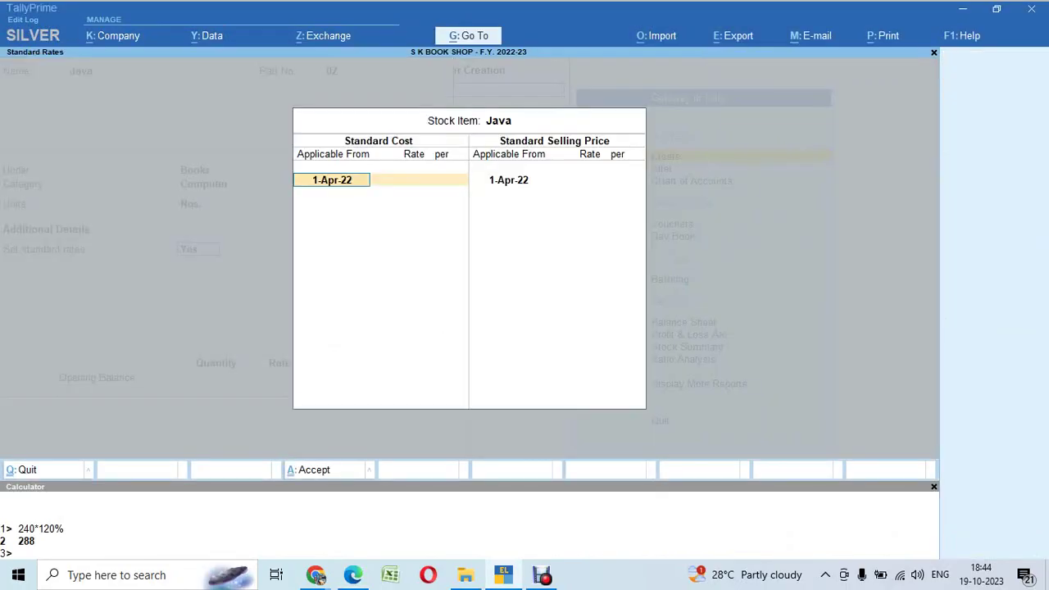
key(alt+Tab)
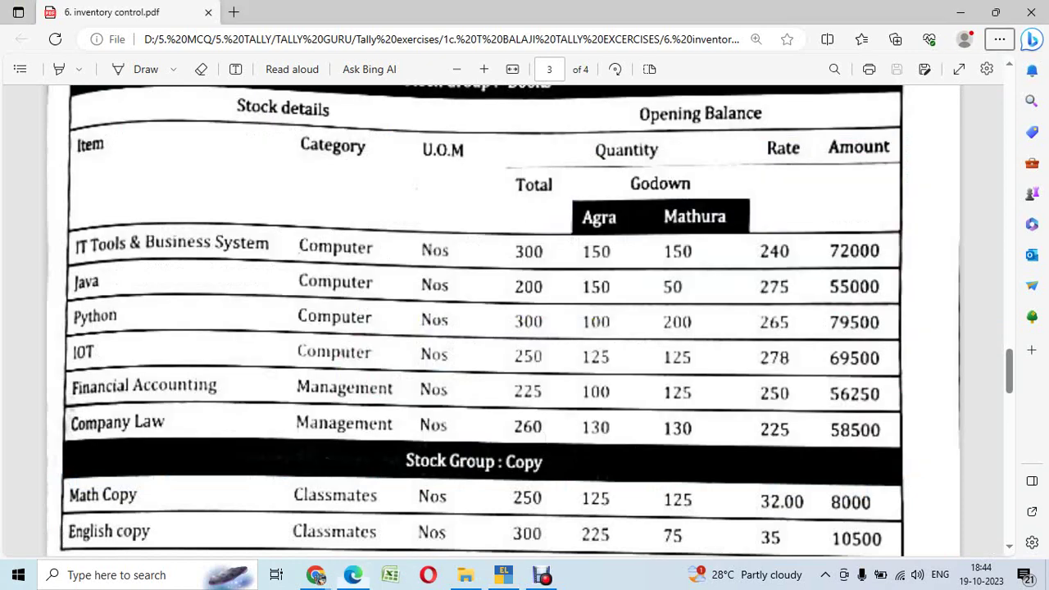
key(alt+Tab)
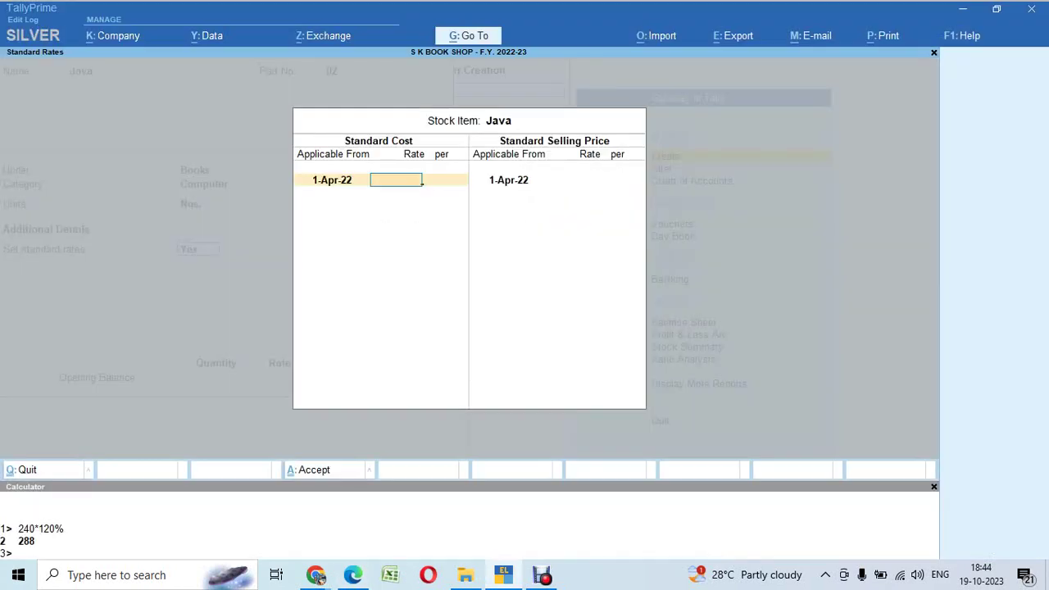
key(alt+Tab)
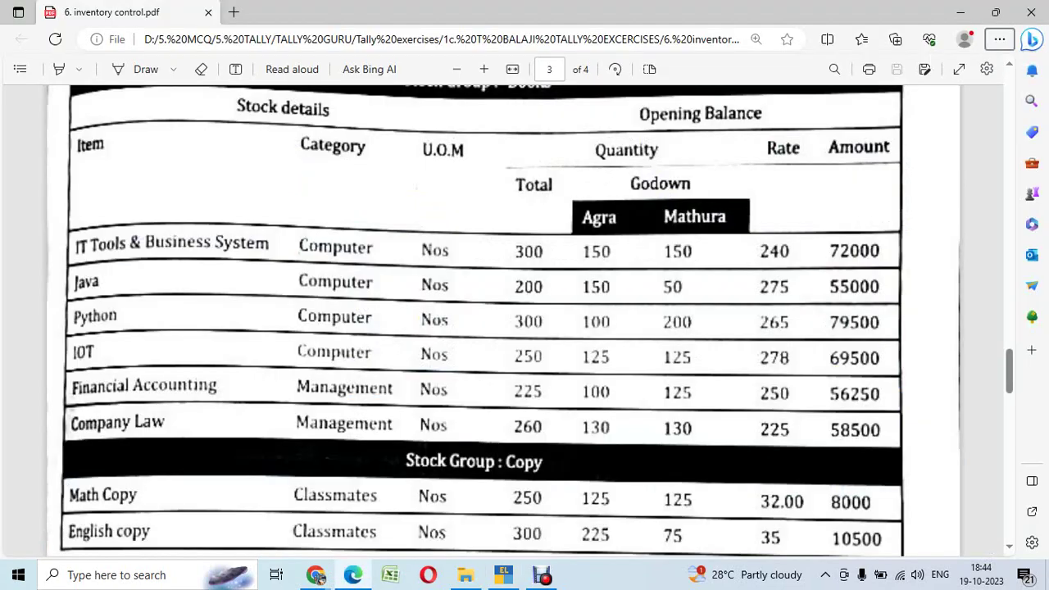
key(alt+Tab)
text(275)
key(Return)
key(Return)
key(Return)
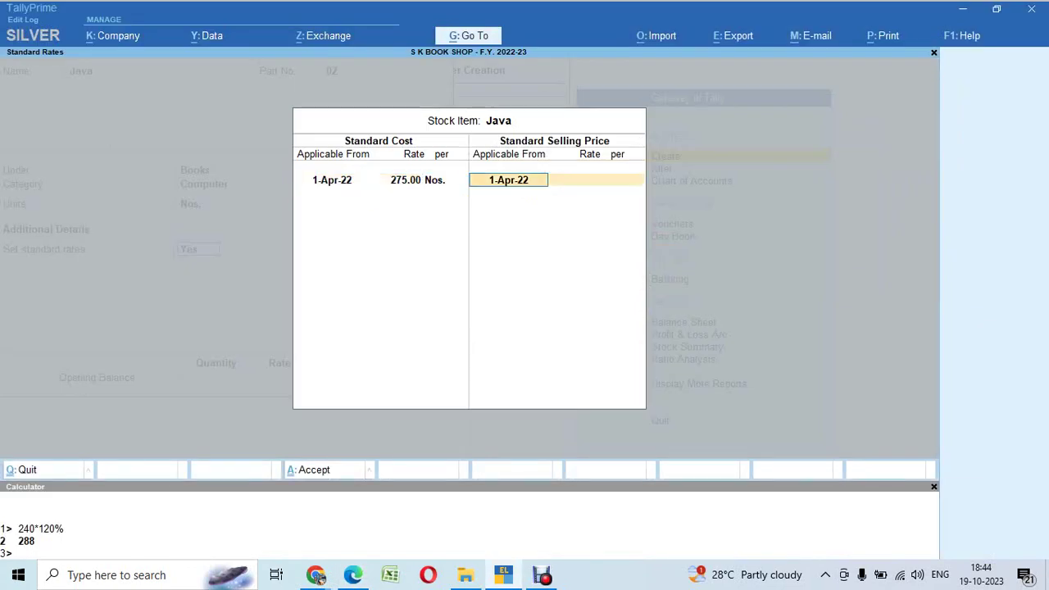
key(ctrl+n)
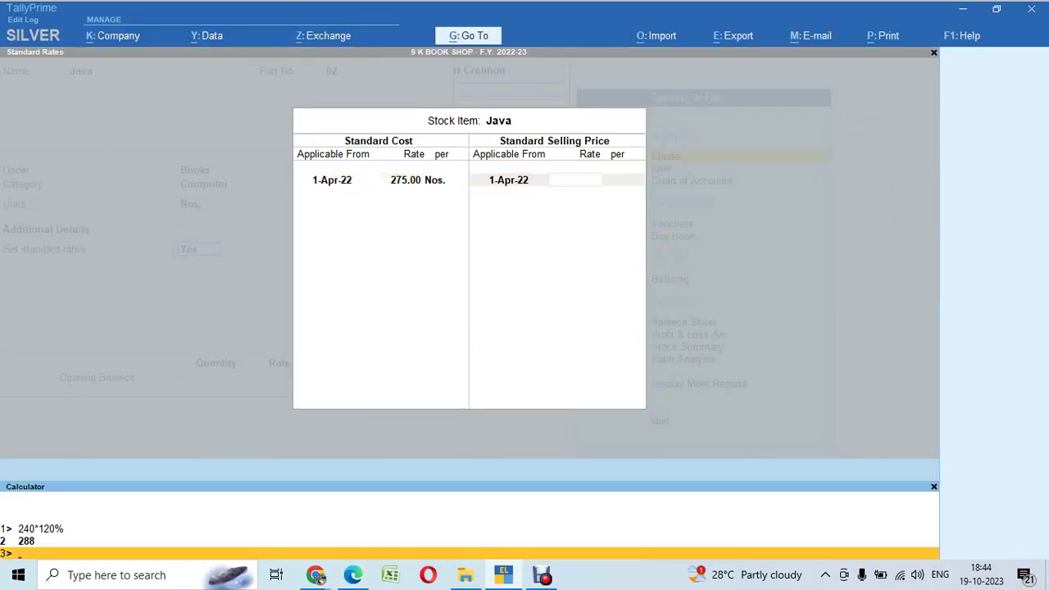
text(275*120%)
key(Return)
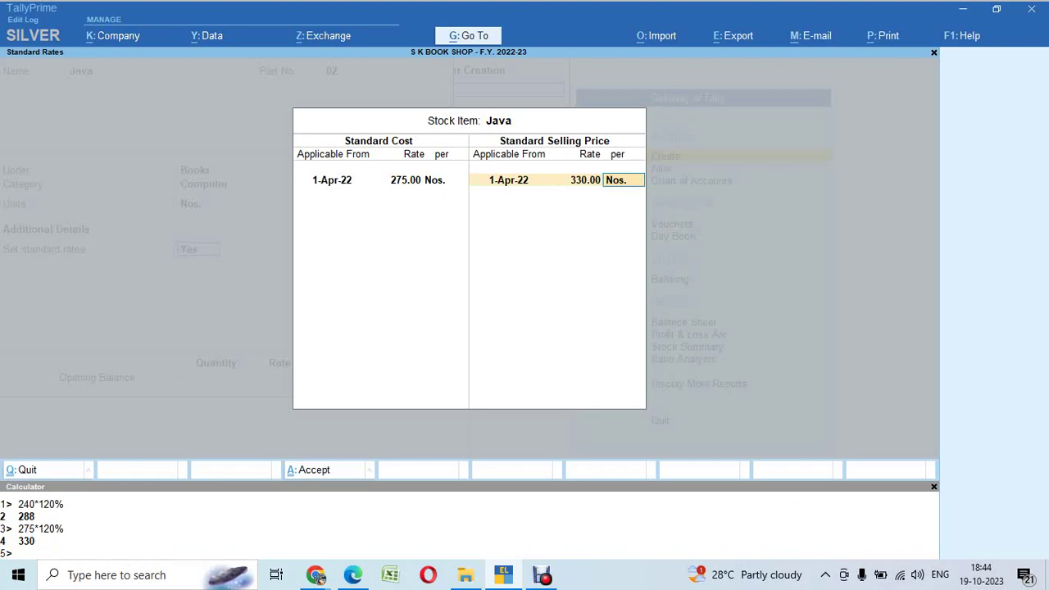
key(Return)
key(Return)
key(alt+Tab)
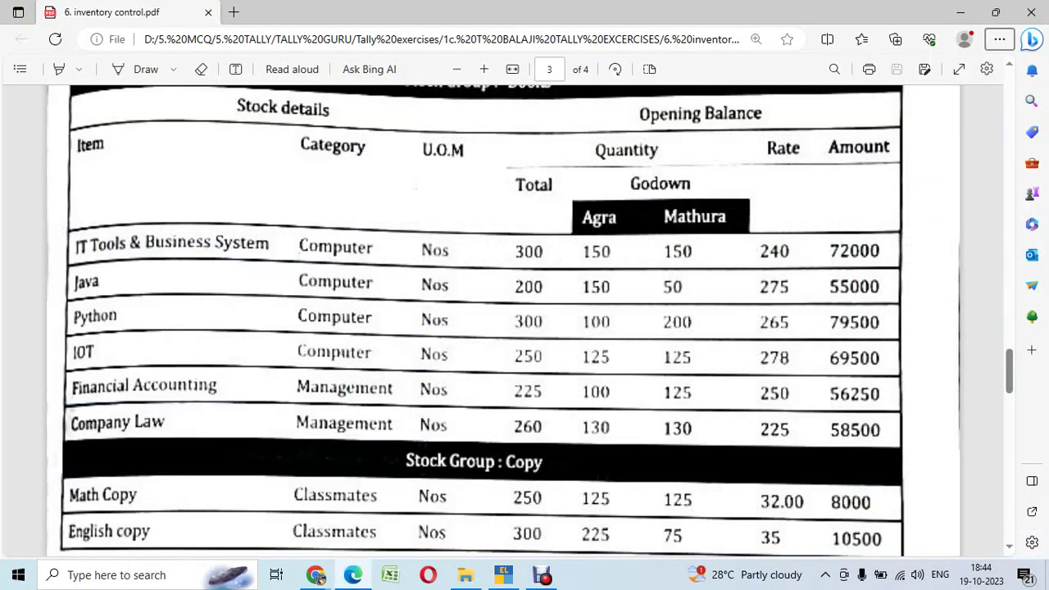
key(alt+Tab)
Step: Enter opening quantity 200 and allocate 150 Nos. to the Agra godown at 275
text(200)
key(Return)
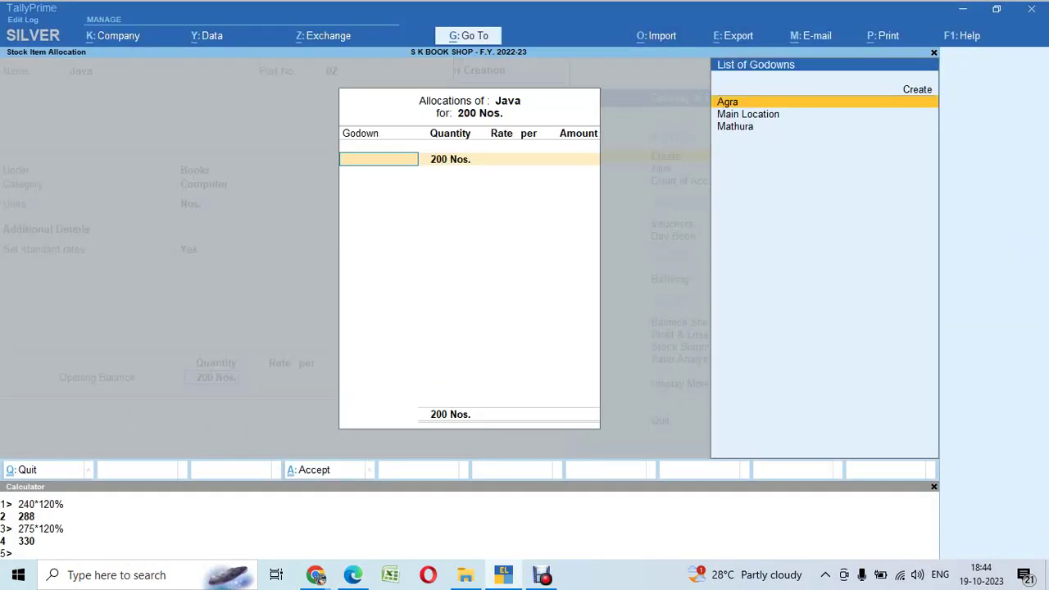
key(Down)
key(Down)
key(Up)
key(Up)
key(Return)
key(alt+Tab)
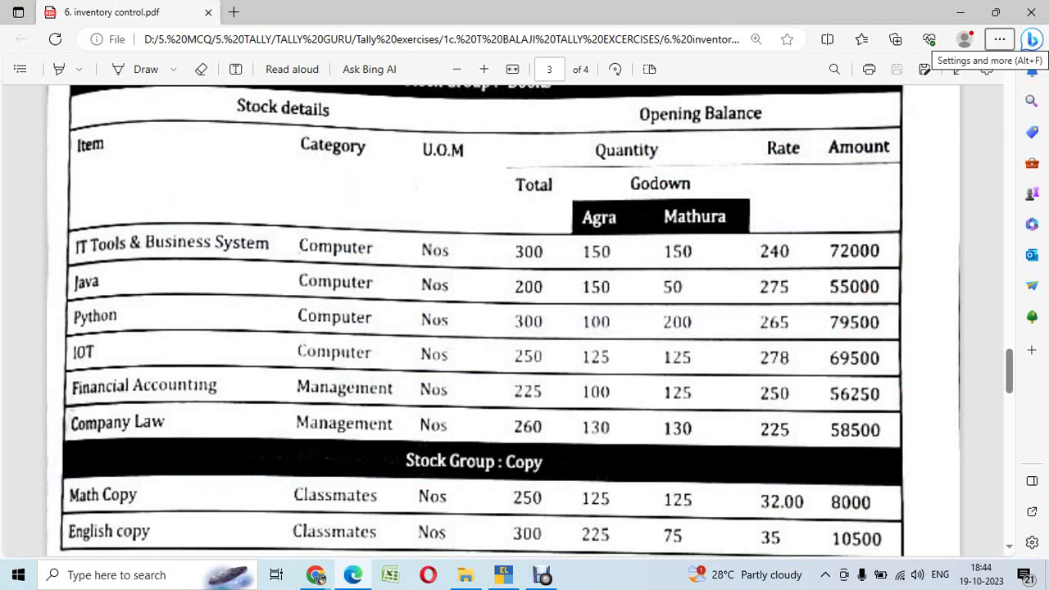
key(alt+Tab)
text(150)
key(Return)
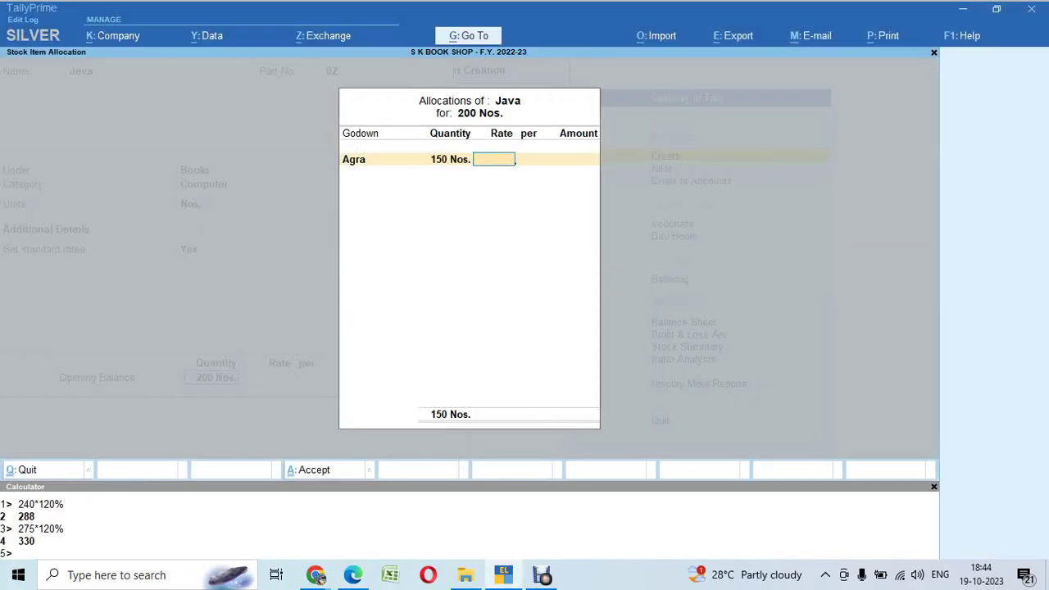
text(275)
key(Return)
Step: Allocate the remaining 50 Nos. to Mathura at 275 and accept the Java item
key(Return)
key(Return)
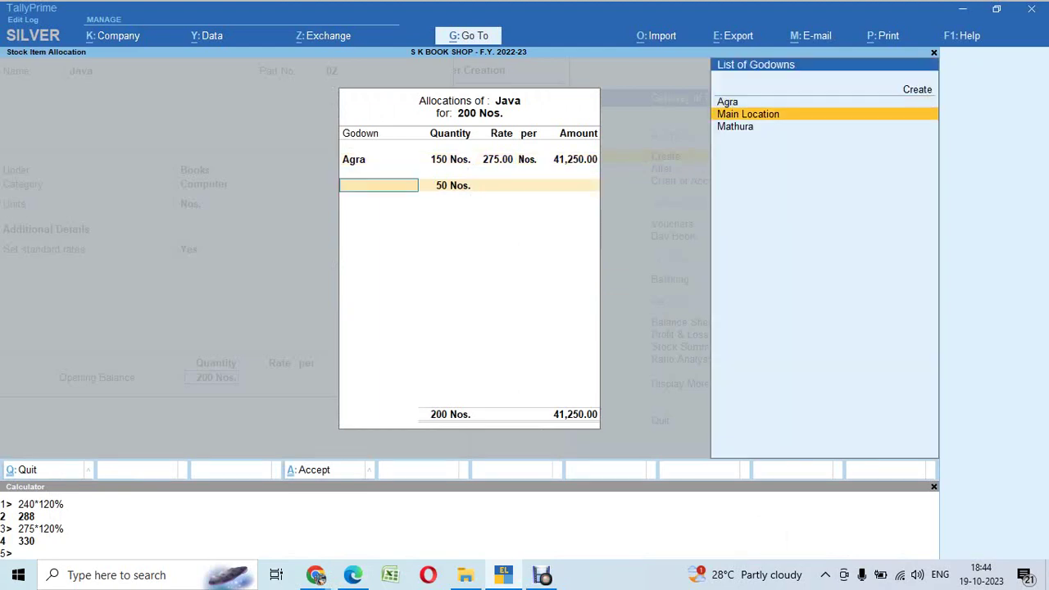
key(Down)
key(Return)
text(275)
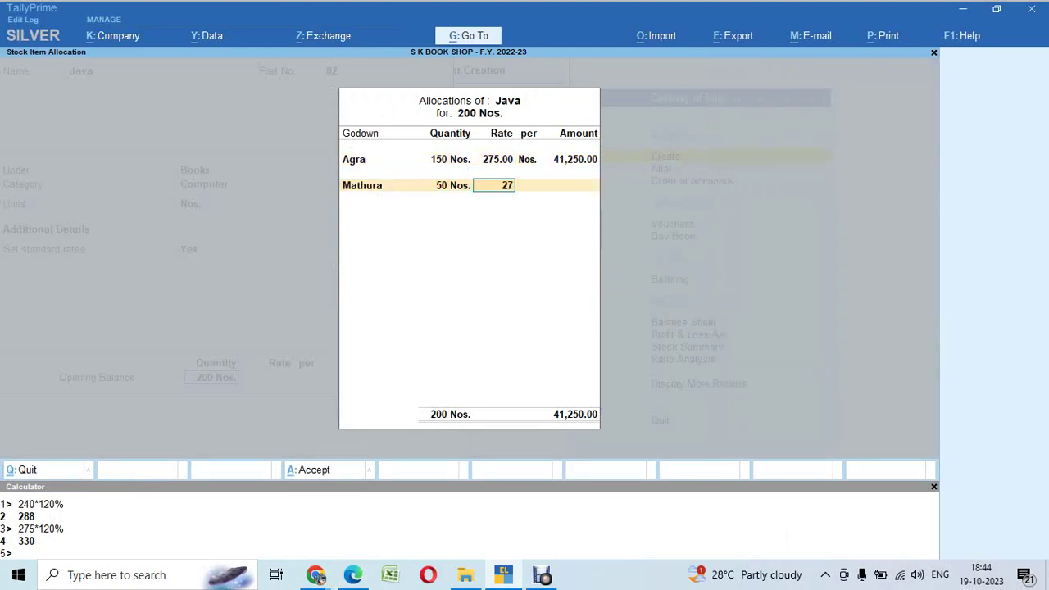
key(Return)
key(alt+Tab)
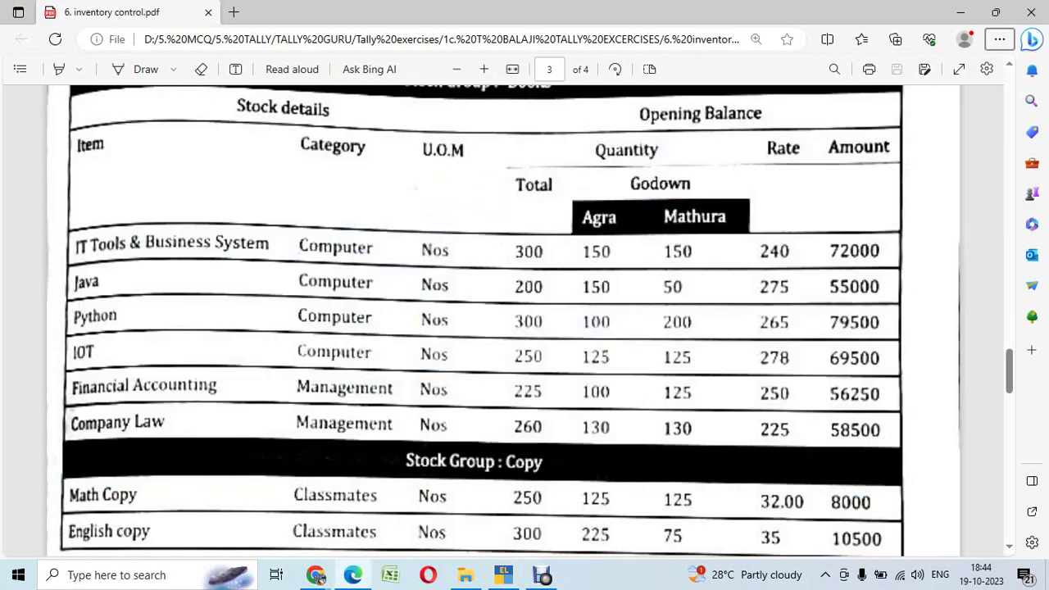
key(alt+Tab)
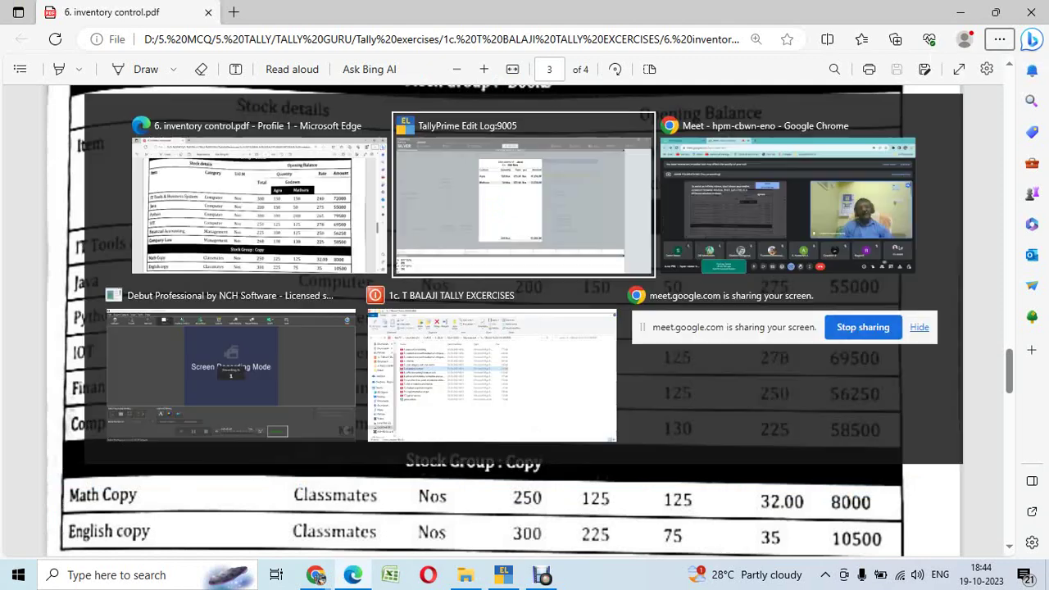
key(Return)
key(Return)
key(Return)
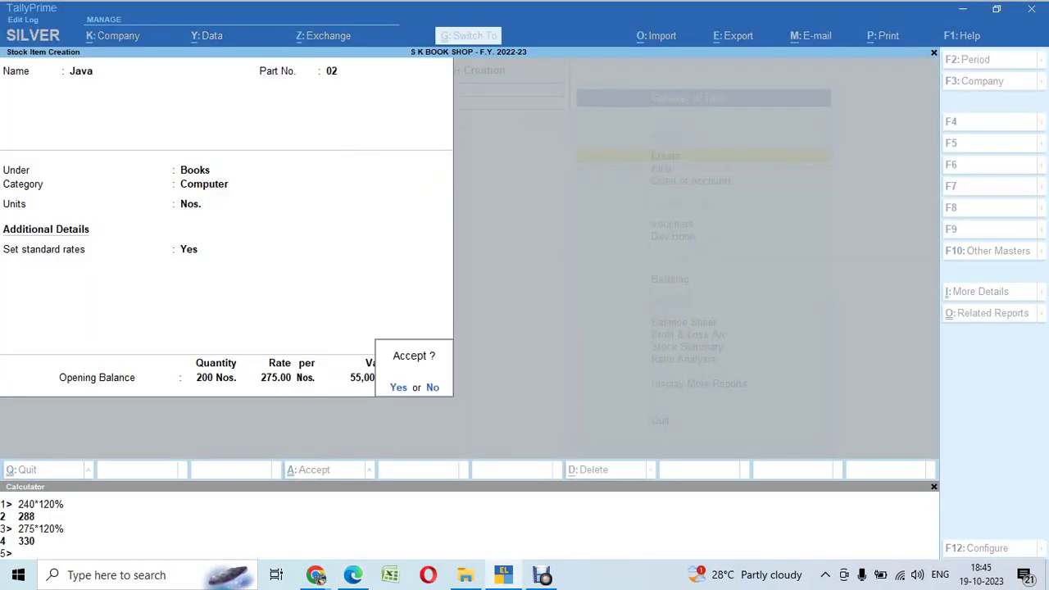
key(Return)
key(alt+Tab)
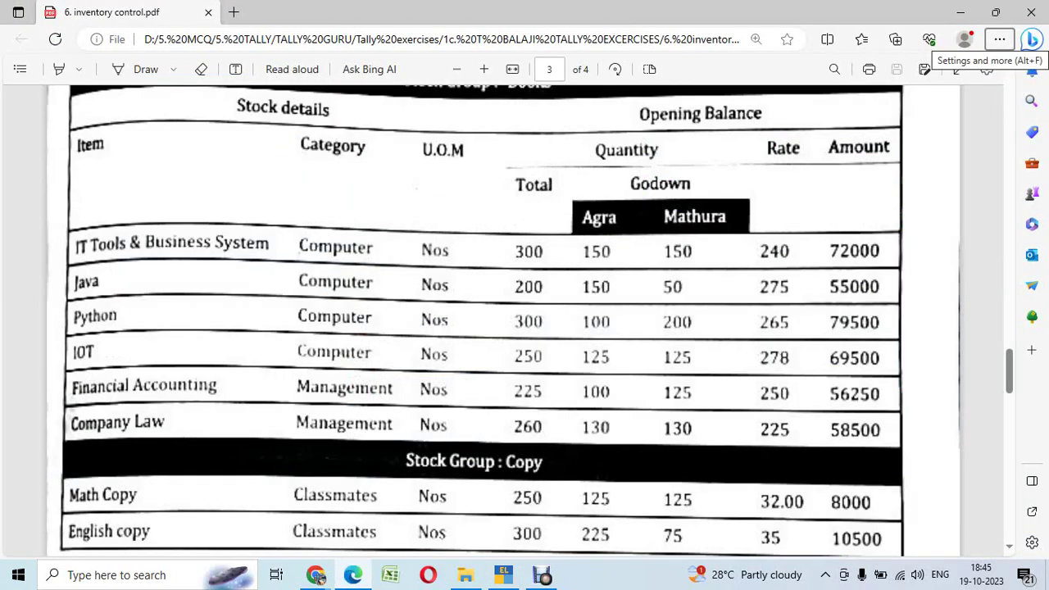
key(alt+Tab)
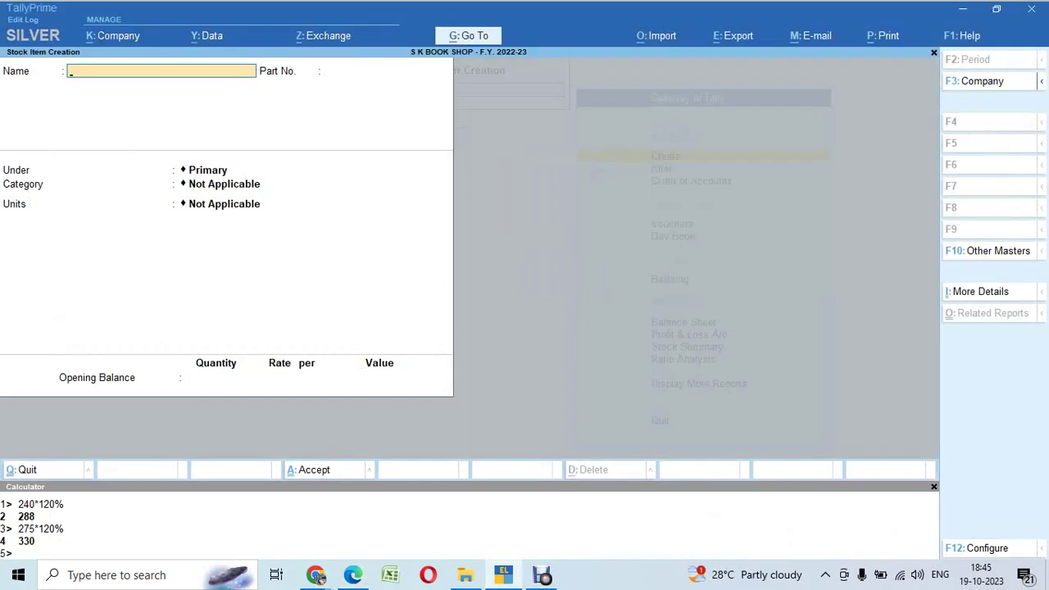
Step: Name the item Python, part no. 03, under Books, category Computer, unit Nos
text(Python)
key(Return)
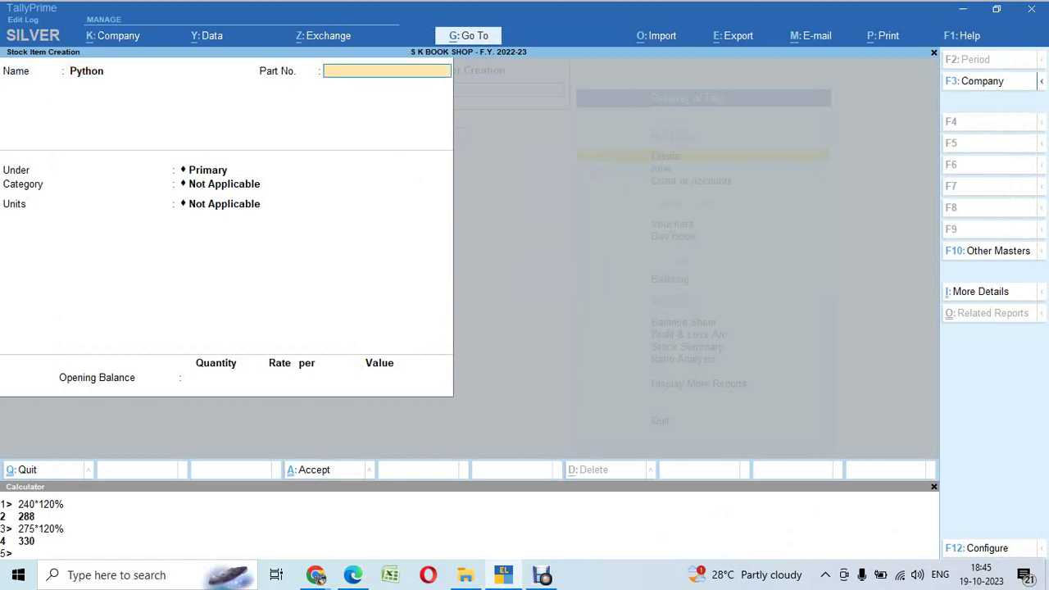
text(03)
key(Return)
key(Down)
key(Return)
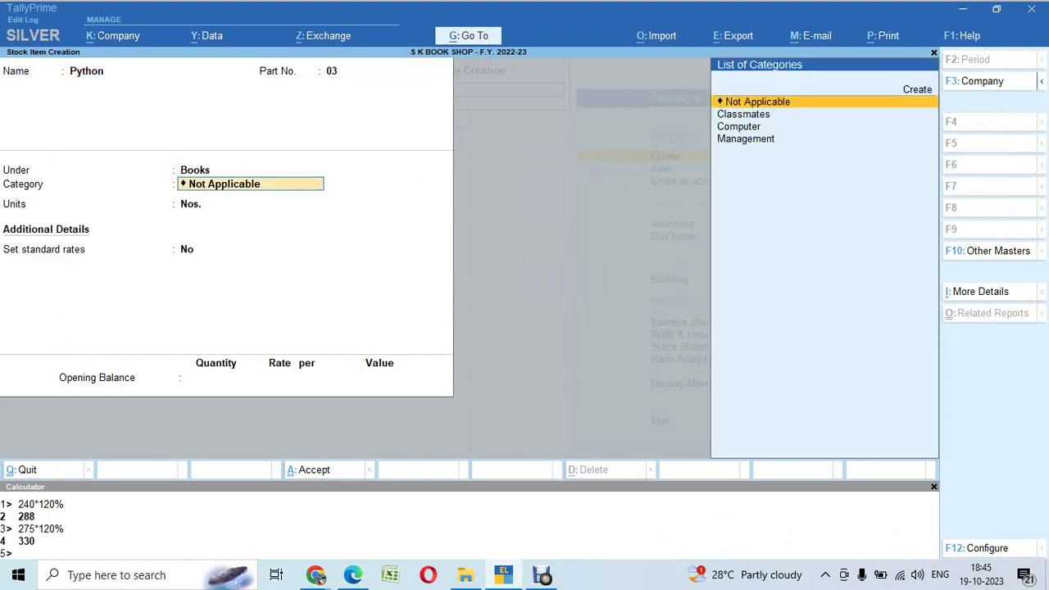
key(Down)
key(Down)
key(Return)
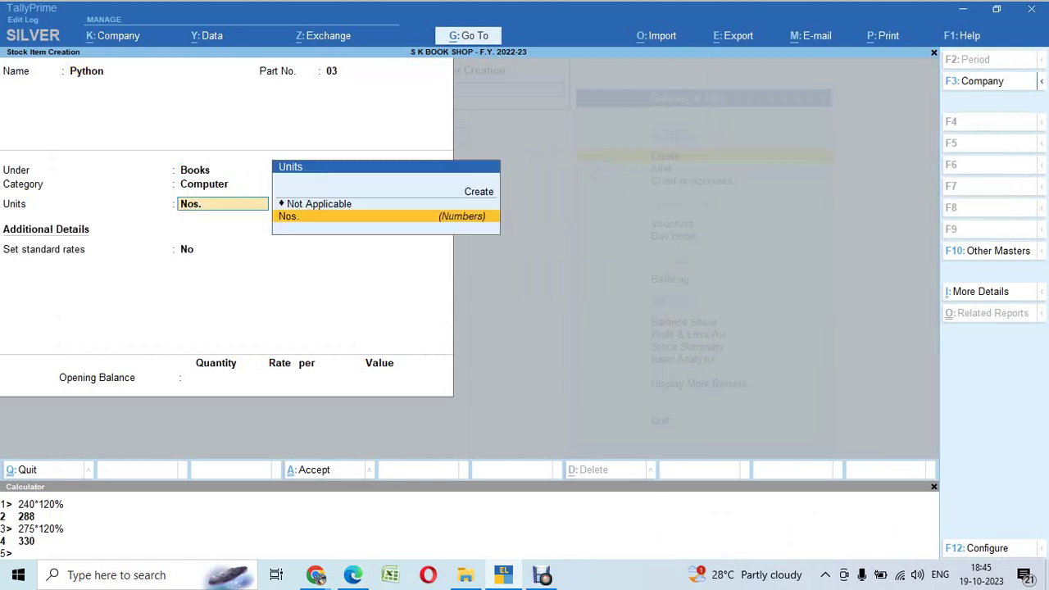
key(Return)
Step: Enable standard rates with cost 265 and selling price 318 from 265*120%
text(y)
key(Return)
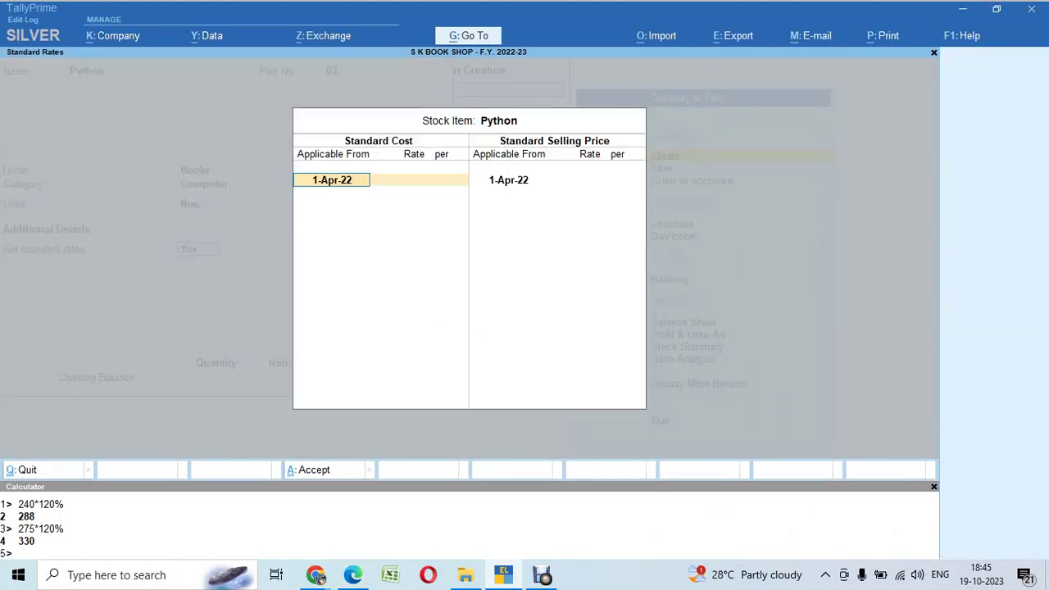
key(Return)
key(alt+Tab)
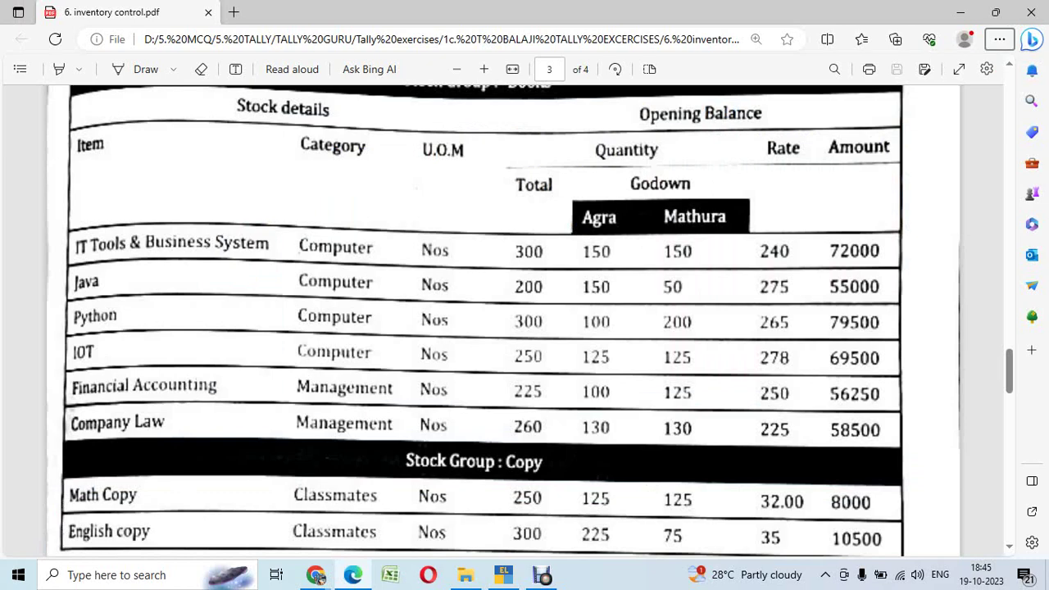
key(alt+Tab)
text(265)
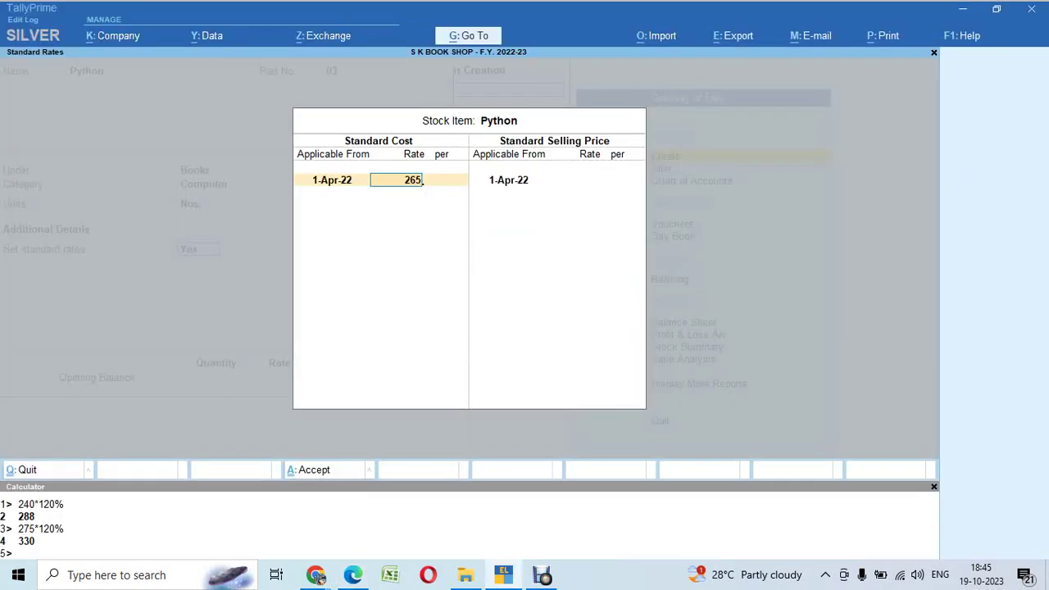
key(Return)
key(Return)
key(Return)
key(ctrl+n)
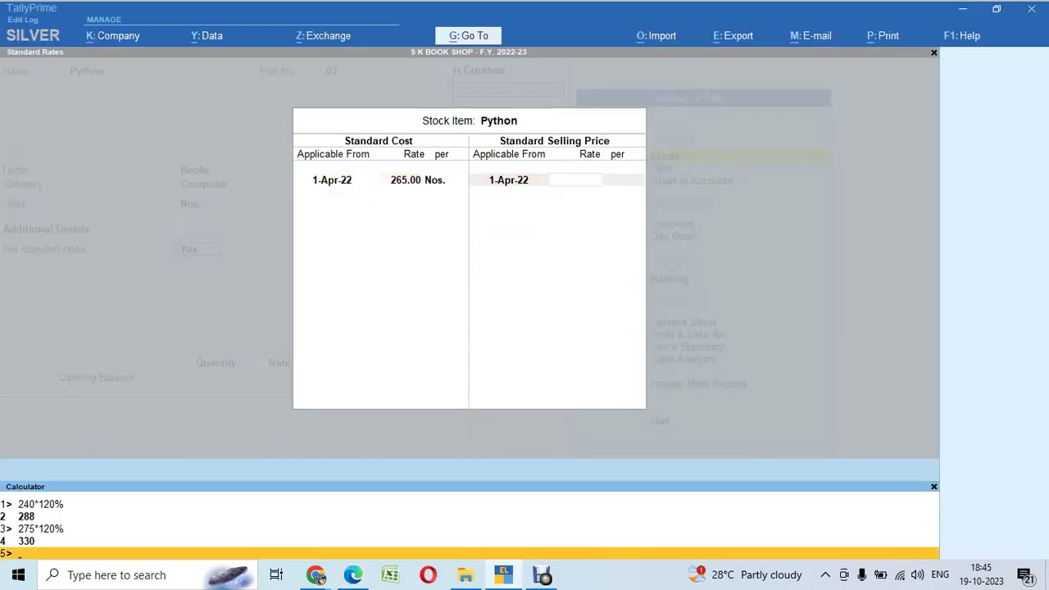
text(265*120%)
key(Return)
key(ctrl+m)
key(Return)
key(Return)
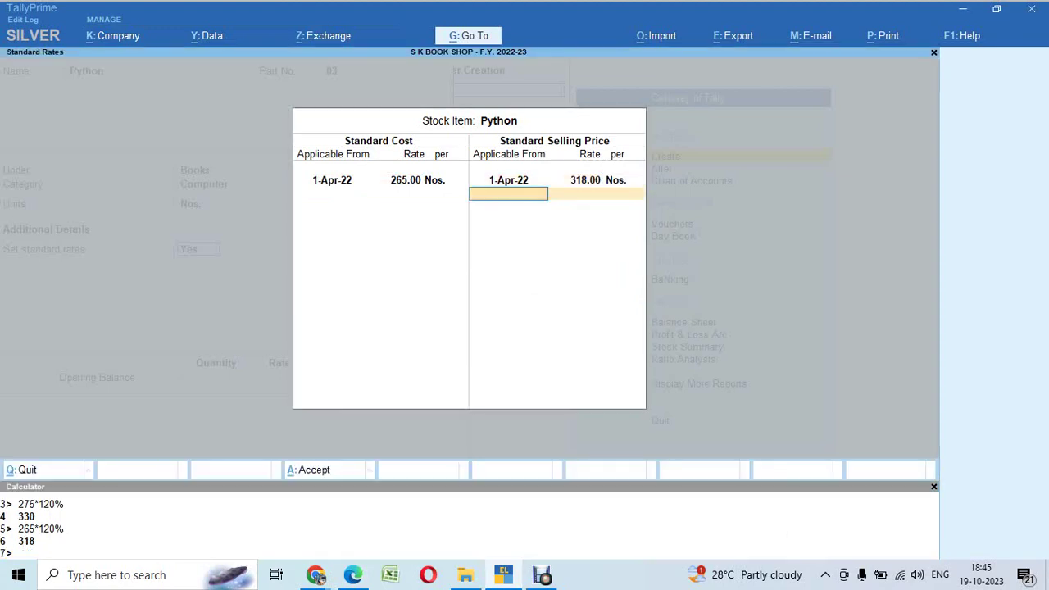
key(Return)
key(alt+Tab)
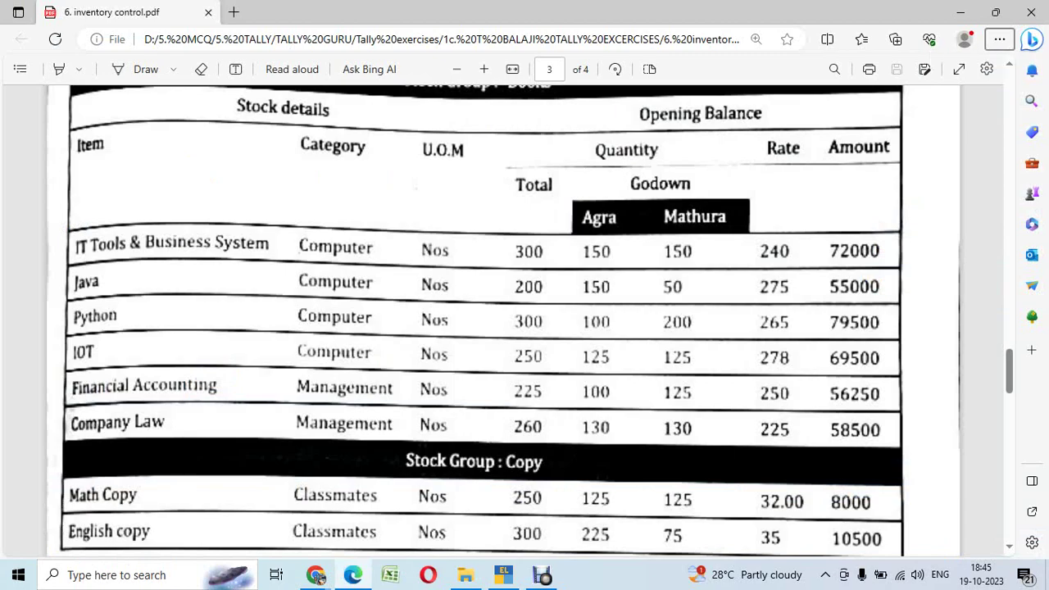
key(alt+Tab)
Step: Enter opening quantity 300 and allocate 100 Nos. to Agra at 265
text(00)
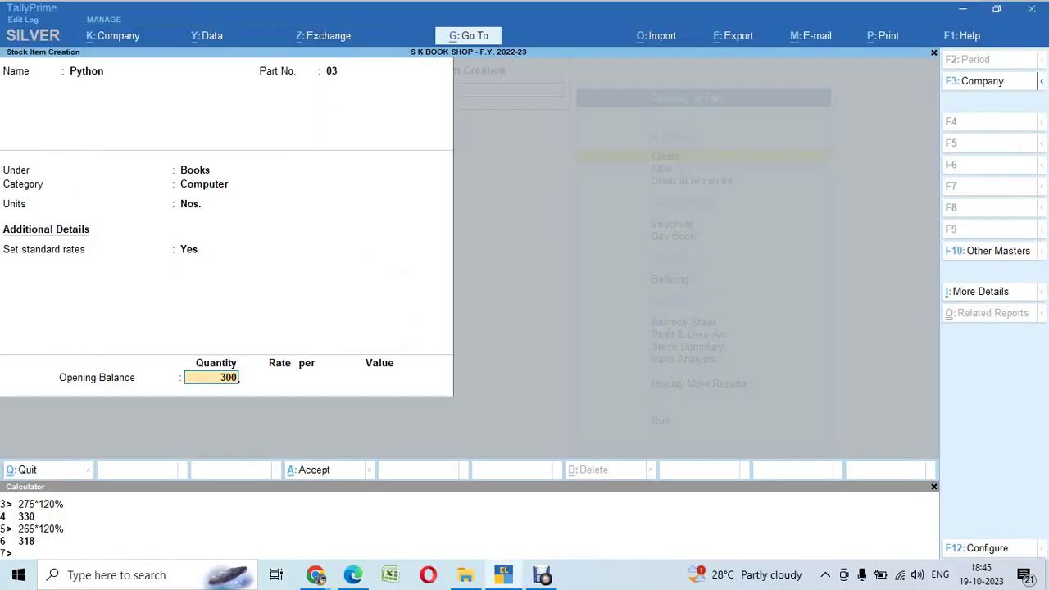
key(Return)
key(Down)
key(Up)
key(Return)
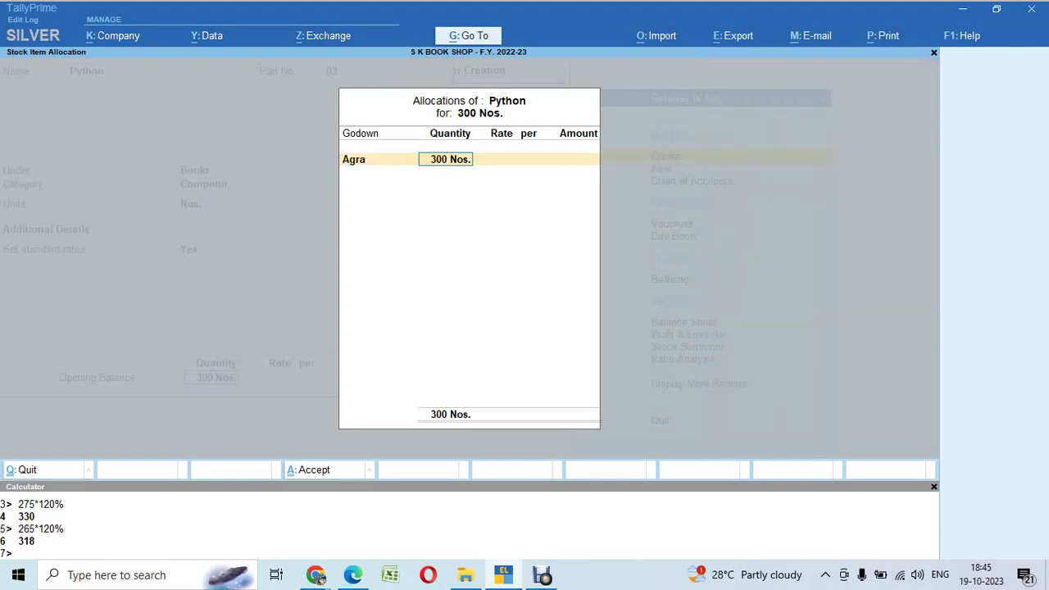
key(alt+Tab)
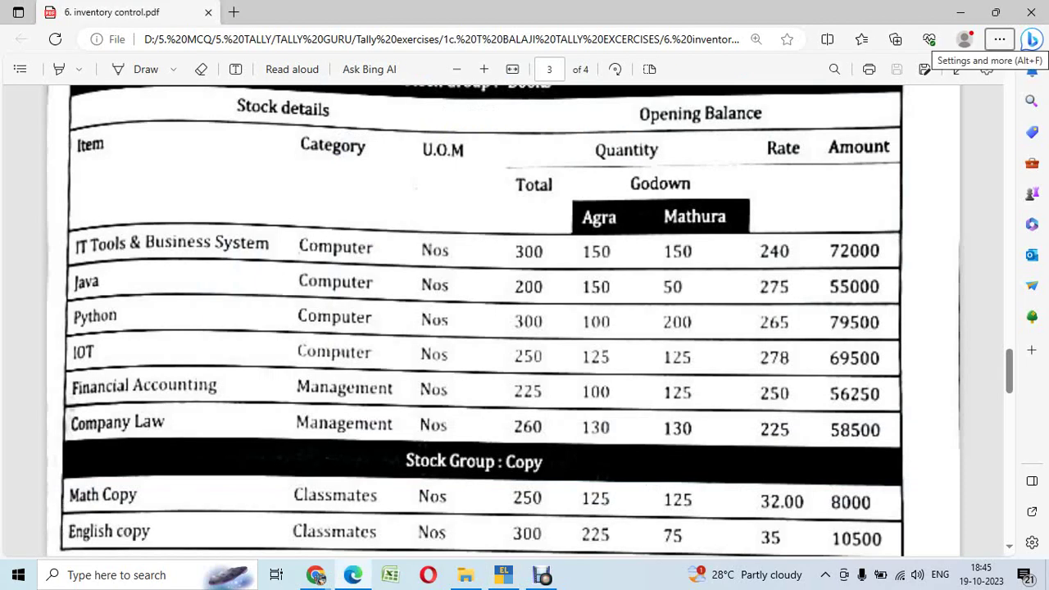
key(alt+Tab)
text(100)
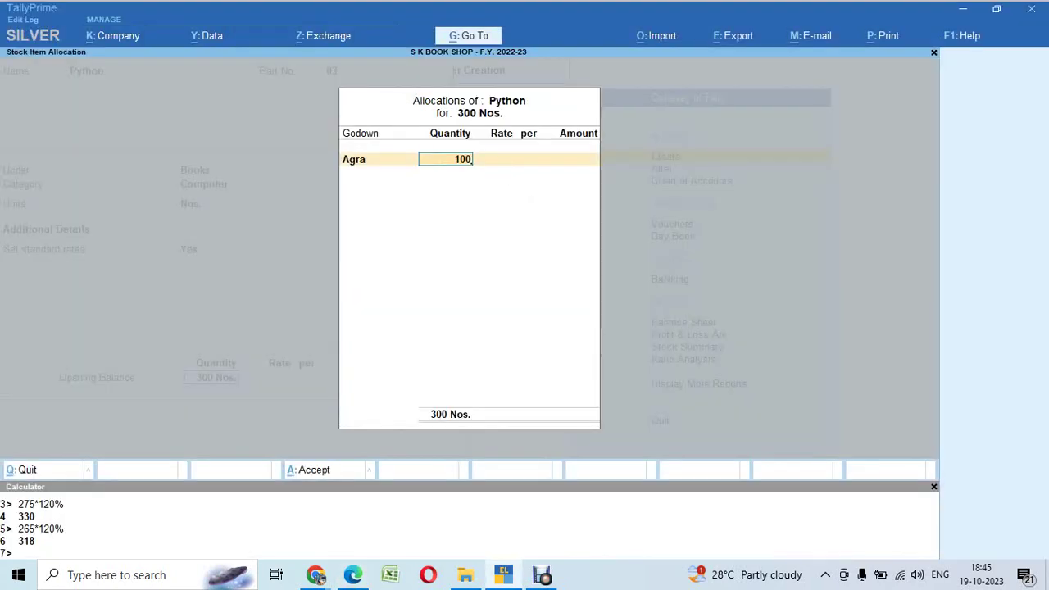
key(Return)
text(265)
key(Return)
Step: Put the remaining 200 Nos. in Mathura at 265 and accept Python, totalling 79,500
key(Return)
key(Return)
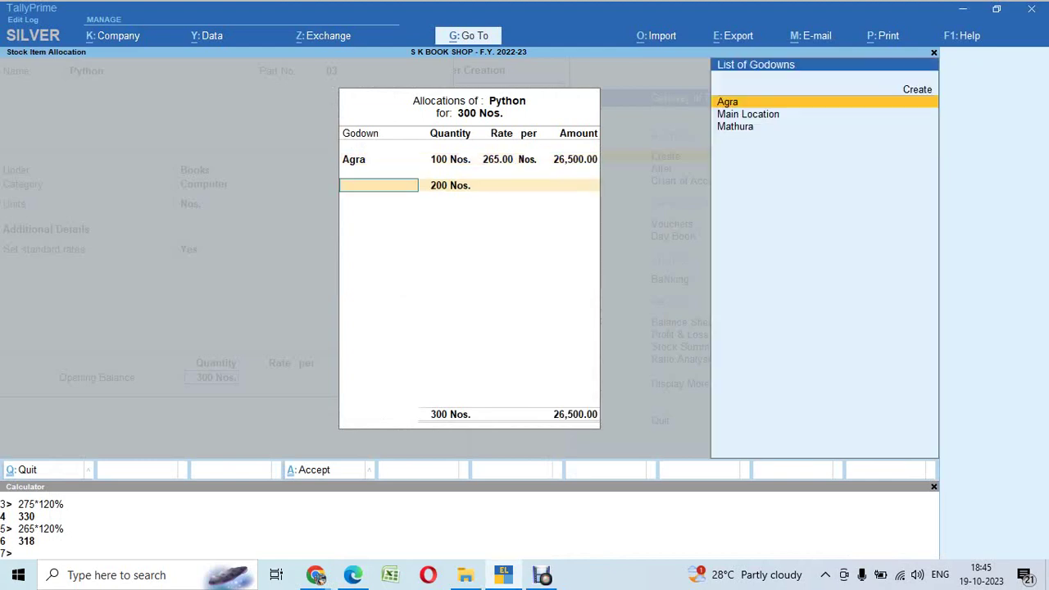
key(Down)
key(Down)
key(Return)
key(Return)
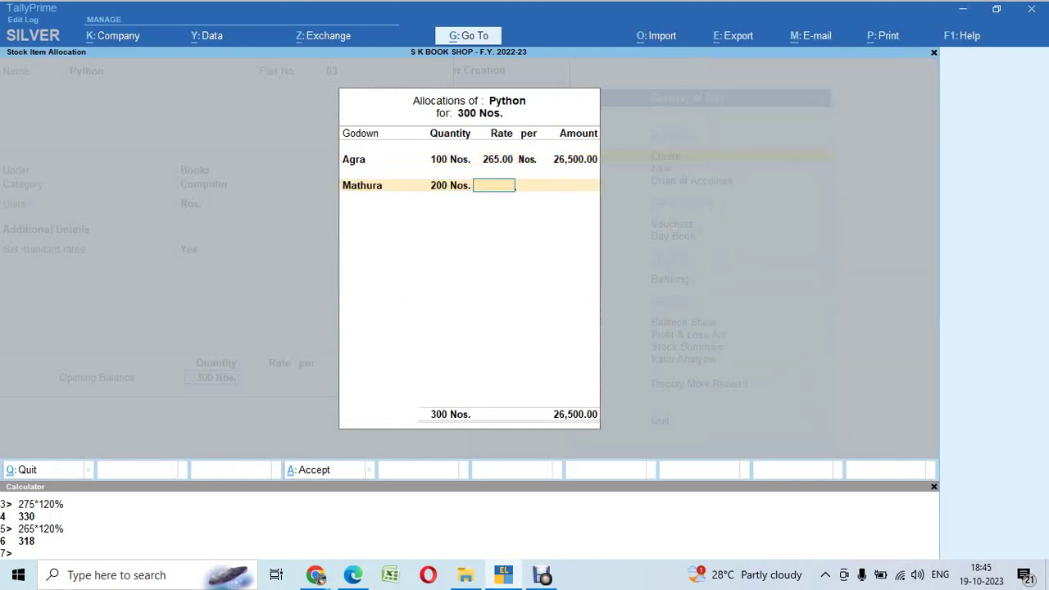
text(265)
key(Return)
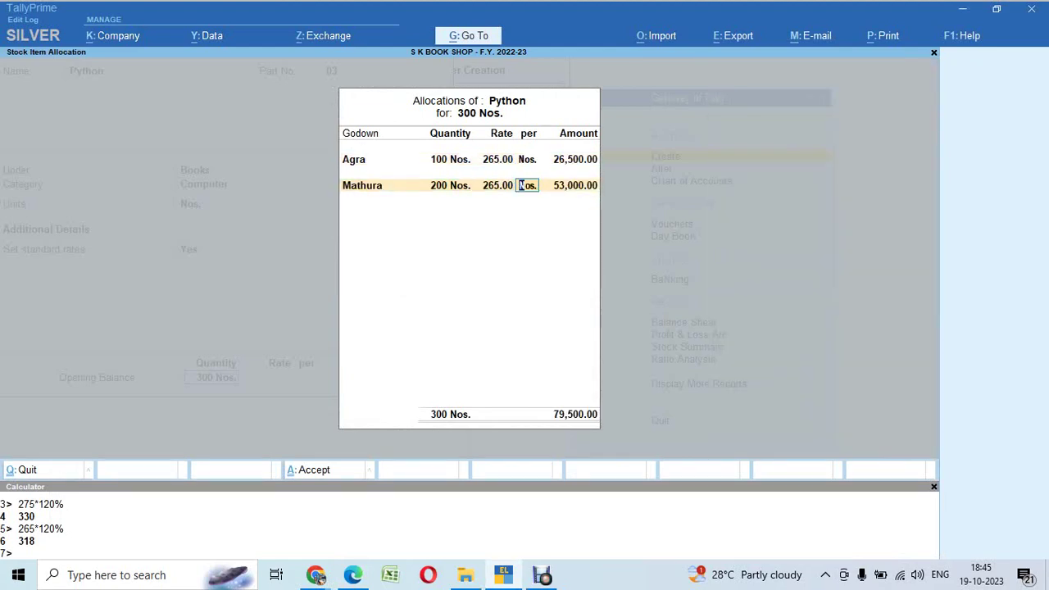
key(alt+Tab)
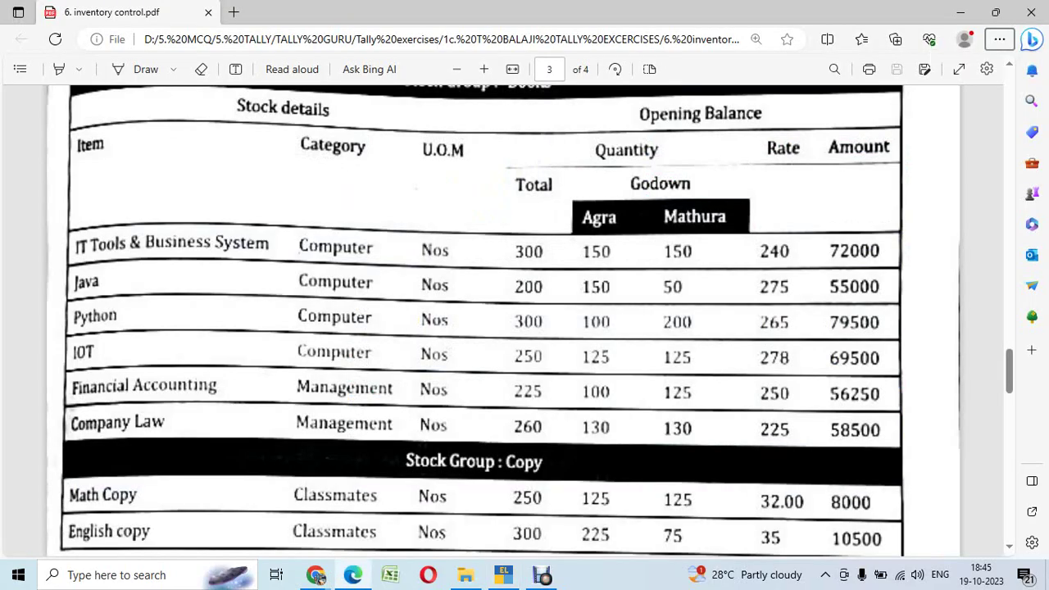
key(alt+Tab)
key(Return)
key(Return)
key(Return)
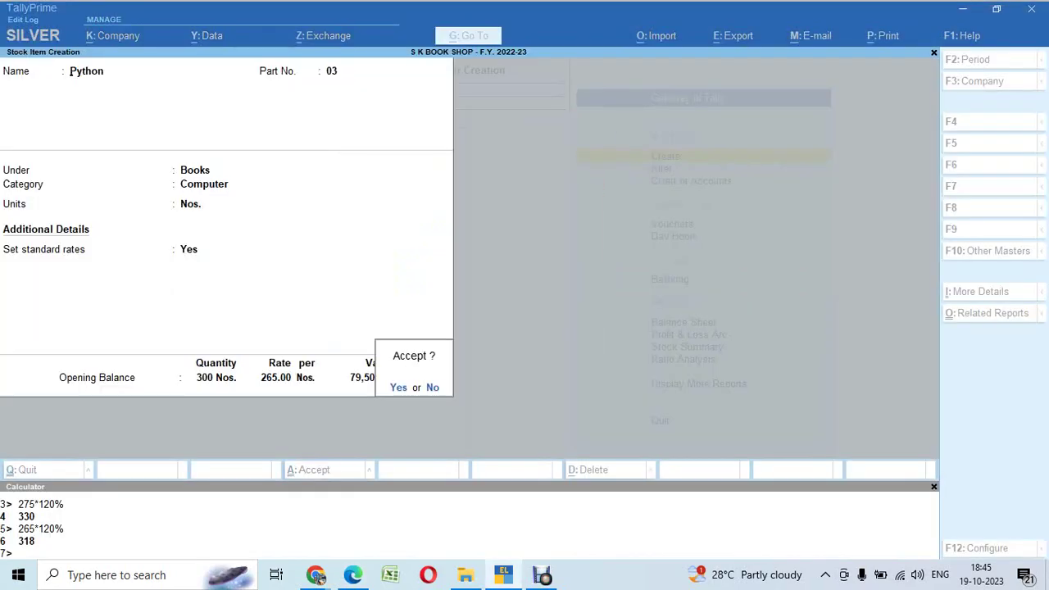
key(Return)
key(alt+Tab)
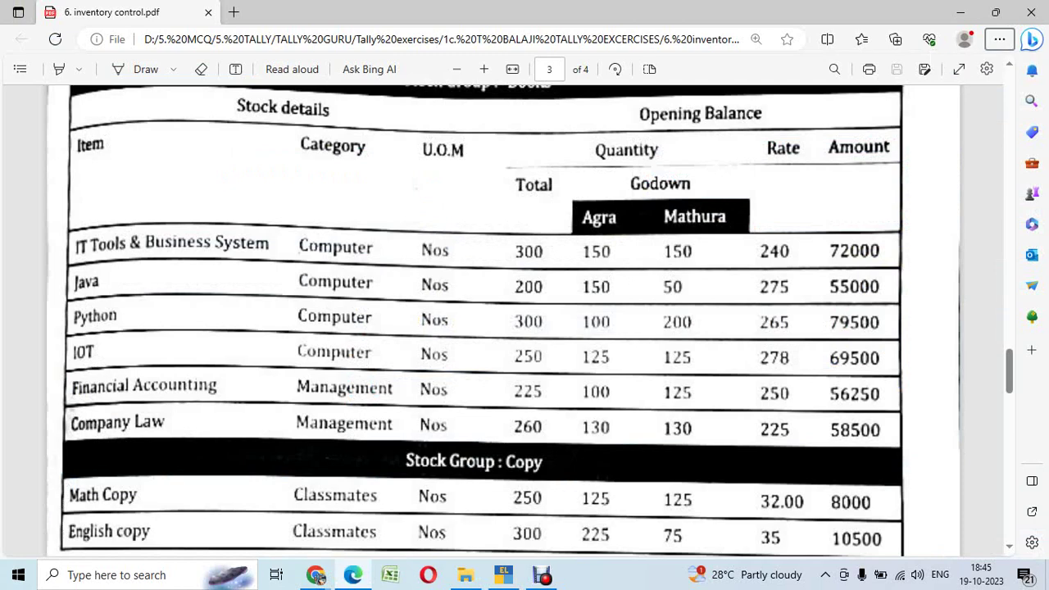
key(alt+Tab)
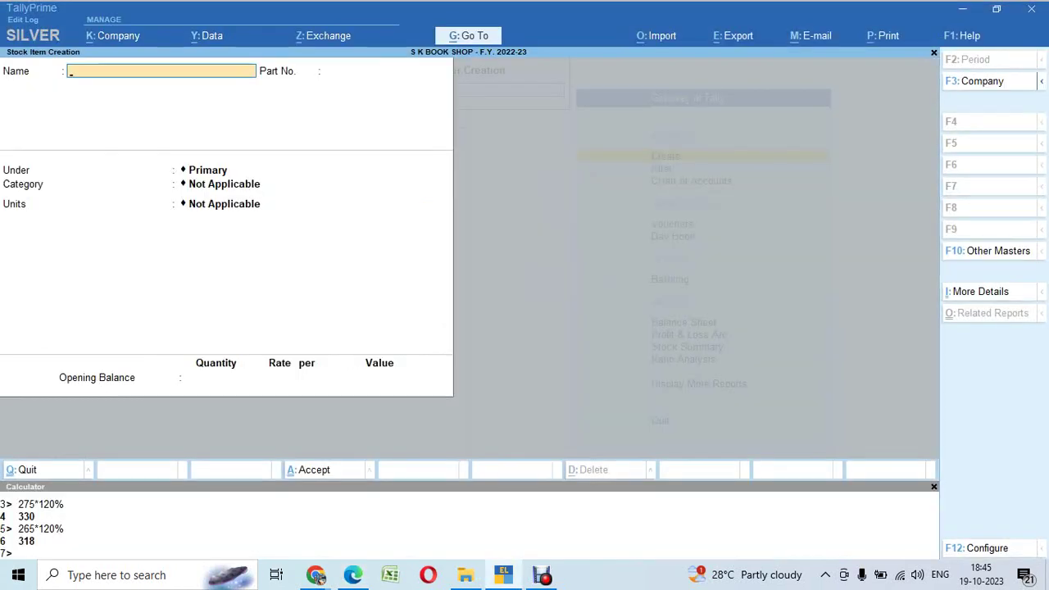
Step: Create item IOT with part no. 04, under Books, category Computer, unit Nos
text(IOT)
key(Return)
text(014)
key(Return)
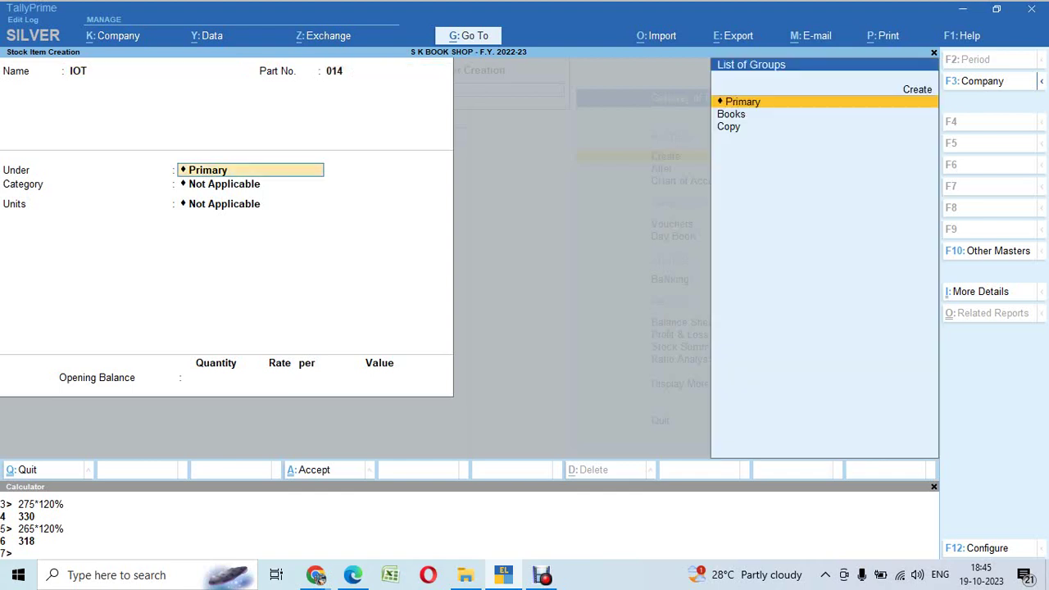
key(BackSpace)
text(04)
key(Return)
key(Down)
key(Return)
key(Down)
key(Down)
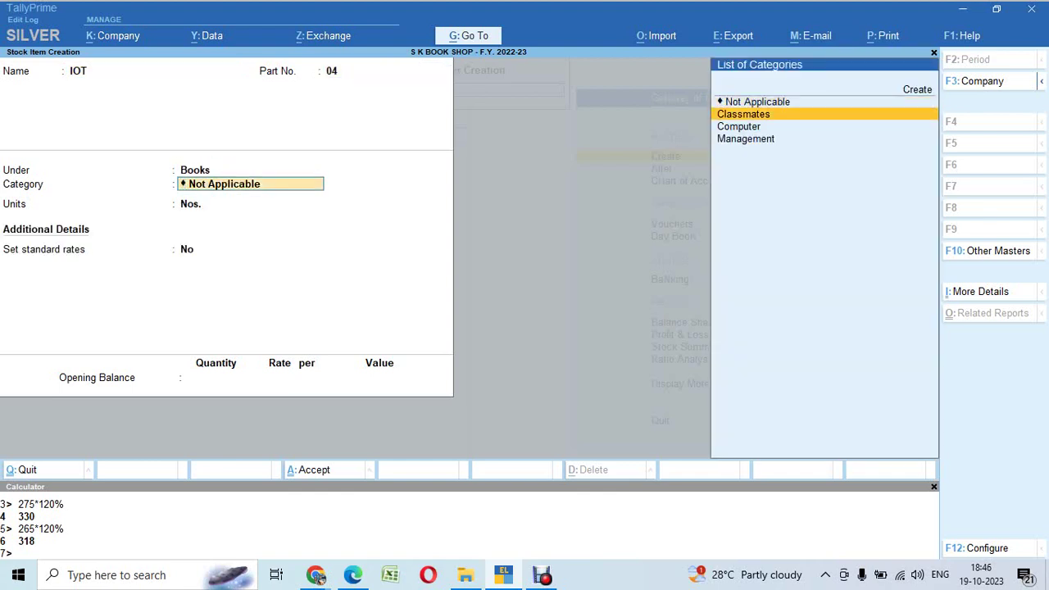
key(Return)
key(Return)
text(y)
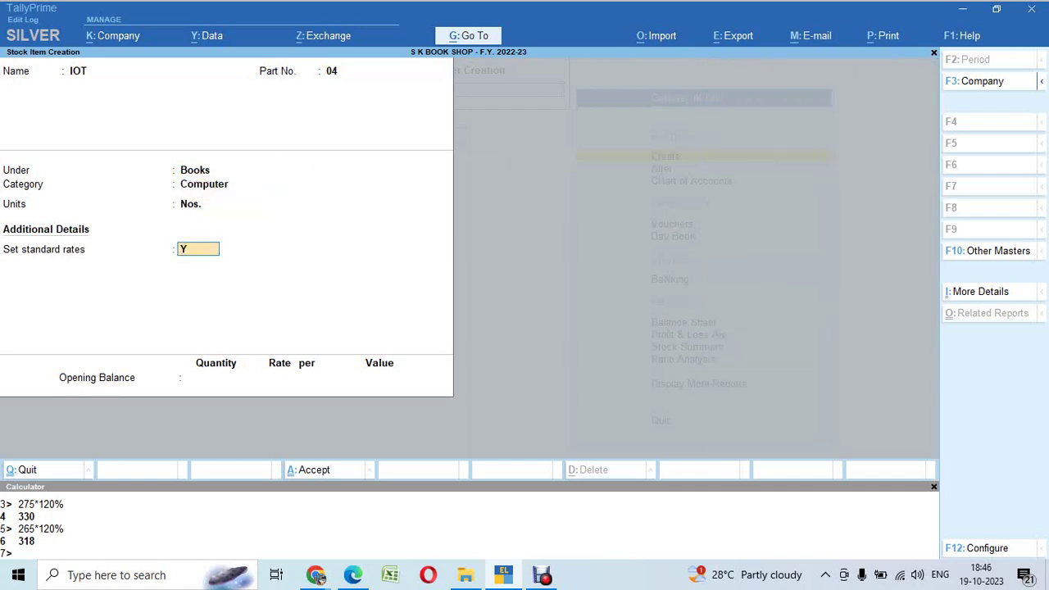
key(Return)
key(Return)
Step: Set standard cost 278 and selling price 335, replacing the calculated 333.60
key(alt+Tab)
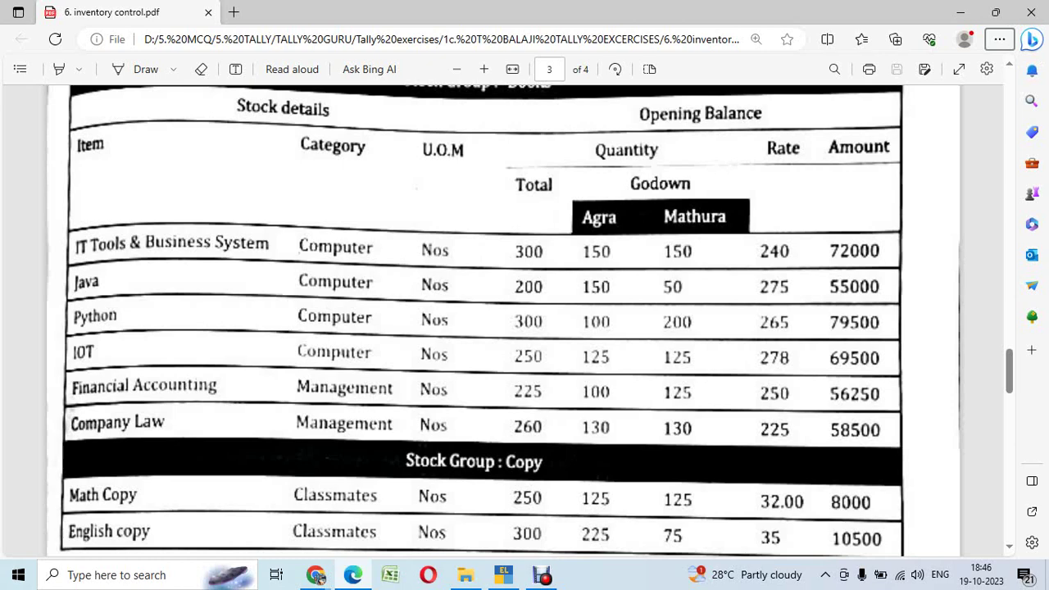
key(alt+Tab)
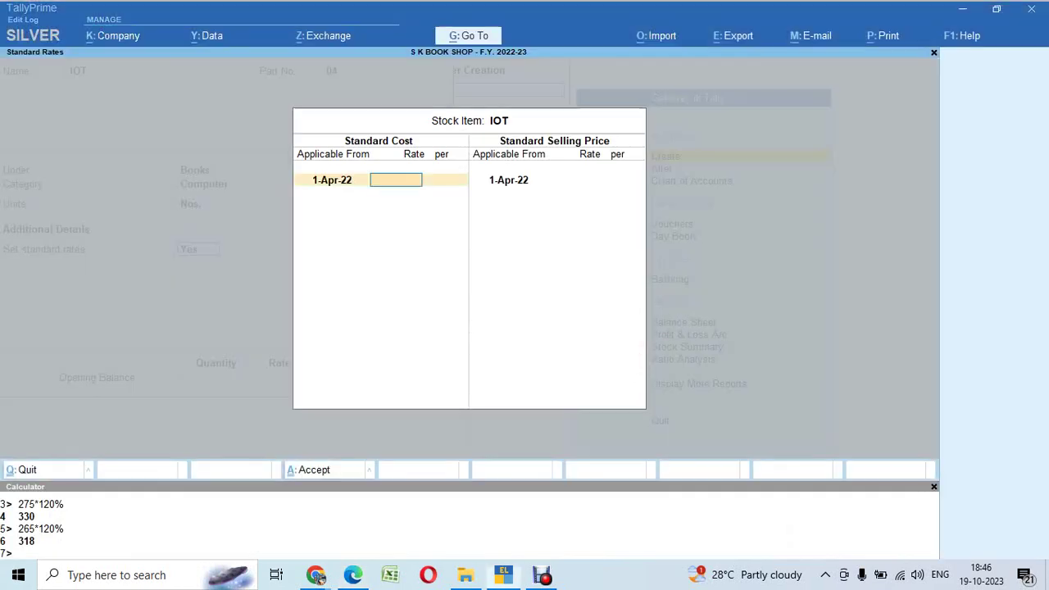
text(278)
key(Return)
key(Return)
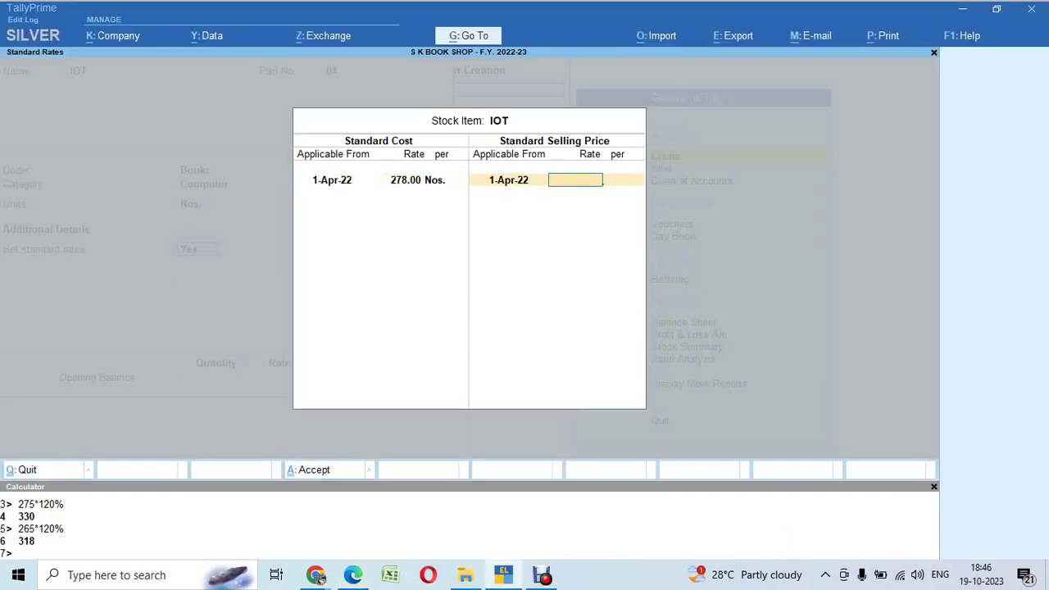
key(ctrl+n)
text(278)
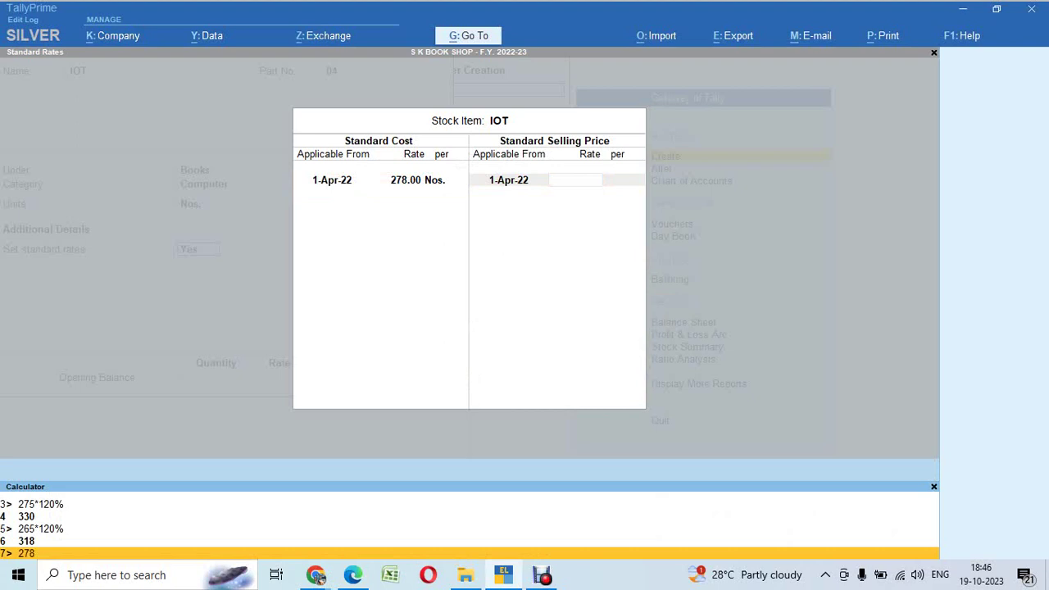
text(*120%)
key(Return)
key(shift+Tab)
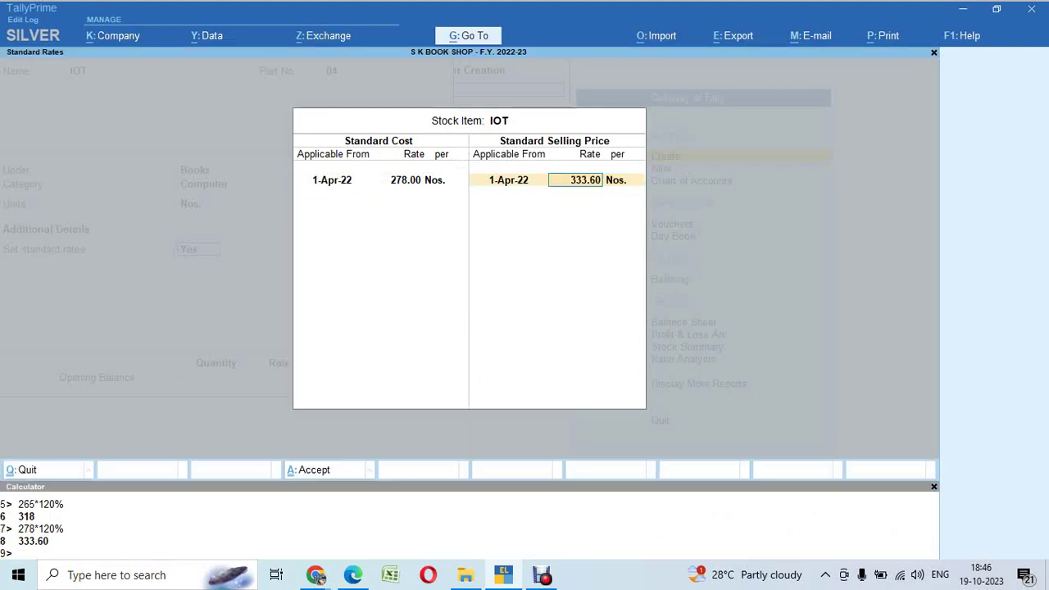
key(BackSpace)
text(335)
key(Return)
key(Return)
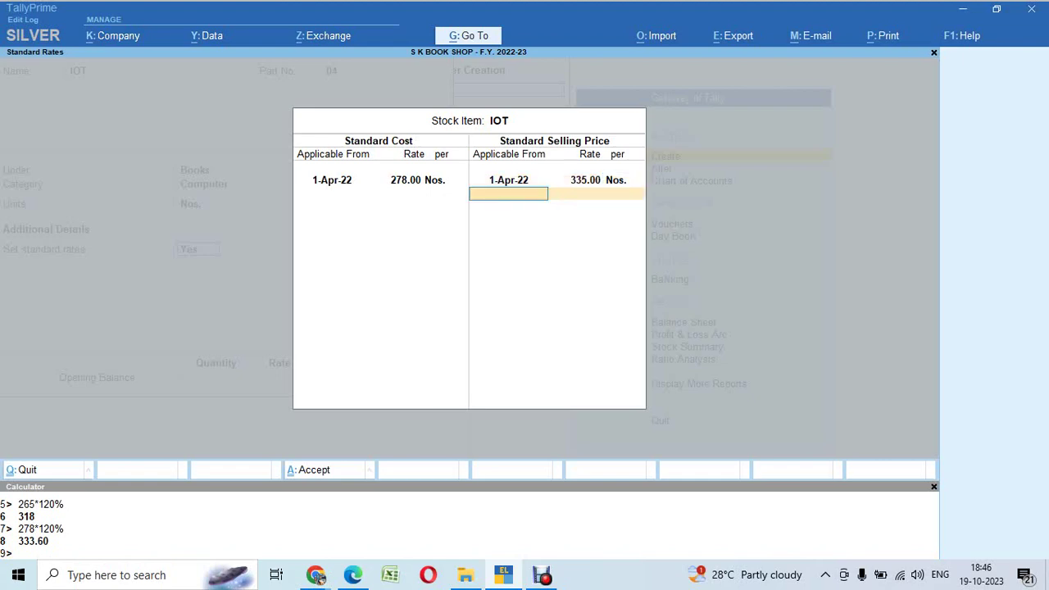
key(Return)
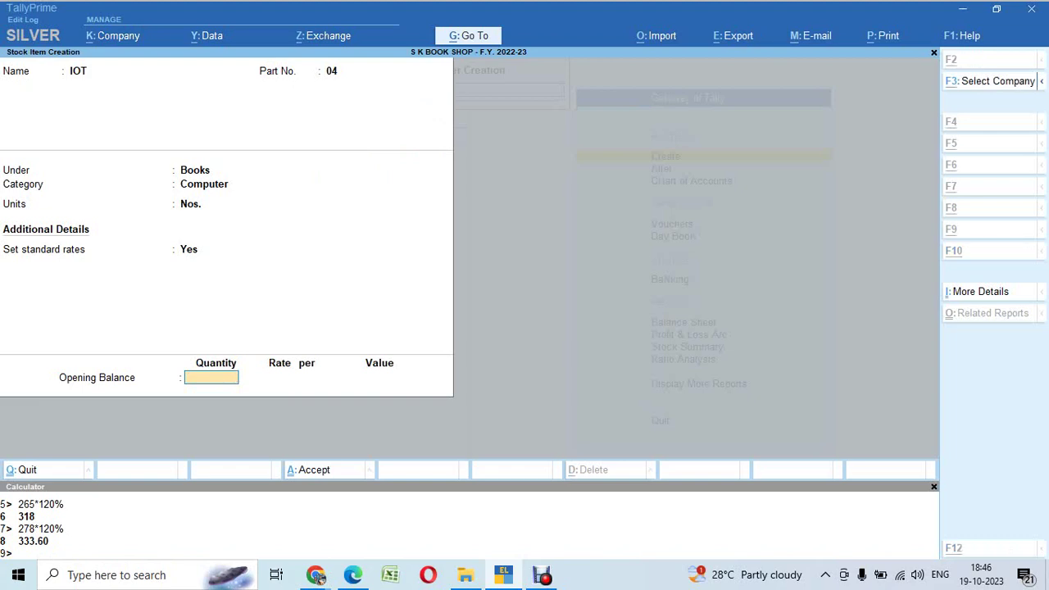
key(alt+Tab)
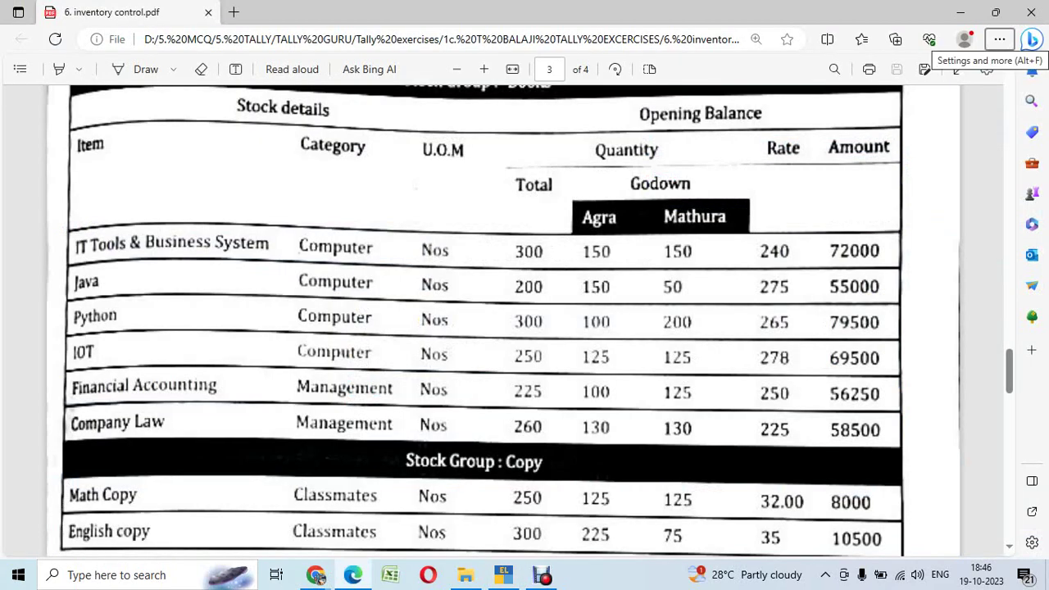
Step: Enter opening quantity 250 and allocate 125 Nos. to Agra at 278
key(alt+Tab)
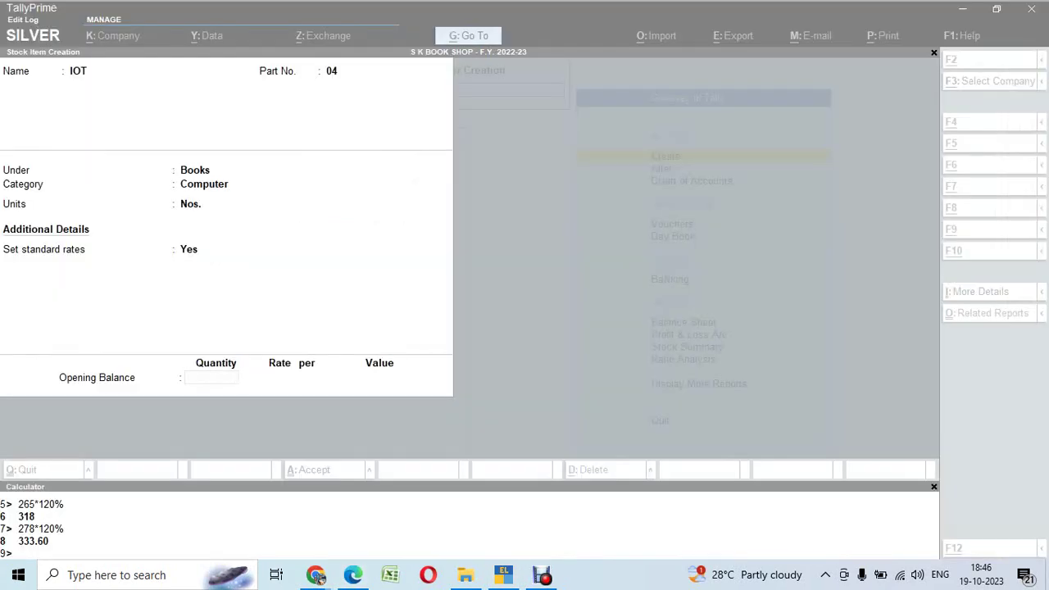
text(250)
key(Return)
key(Down)
key(Up)
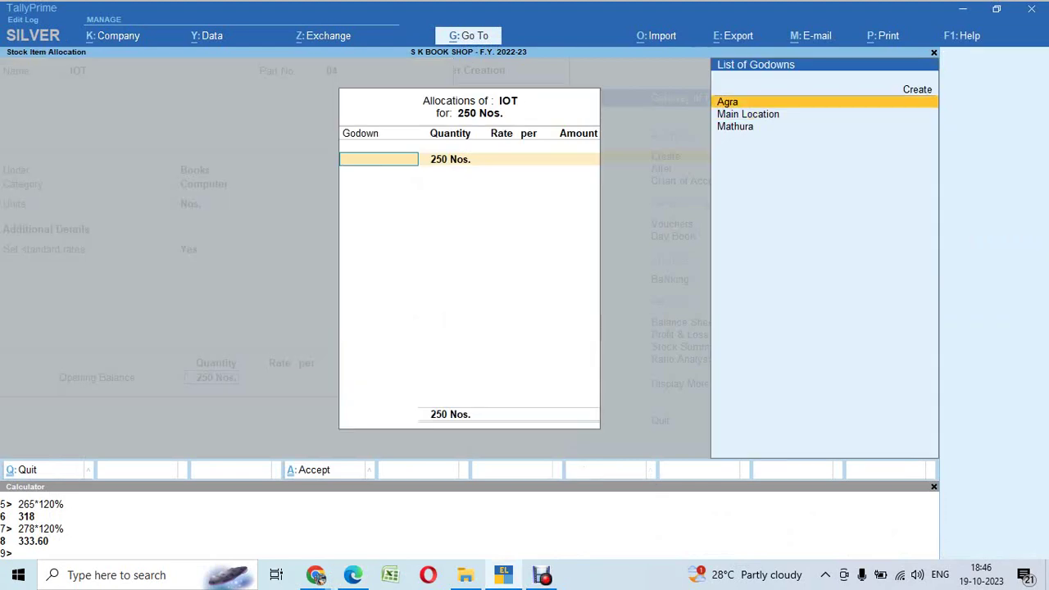
key(Return)
key(alt+Tab)
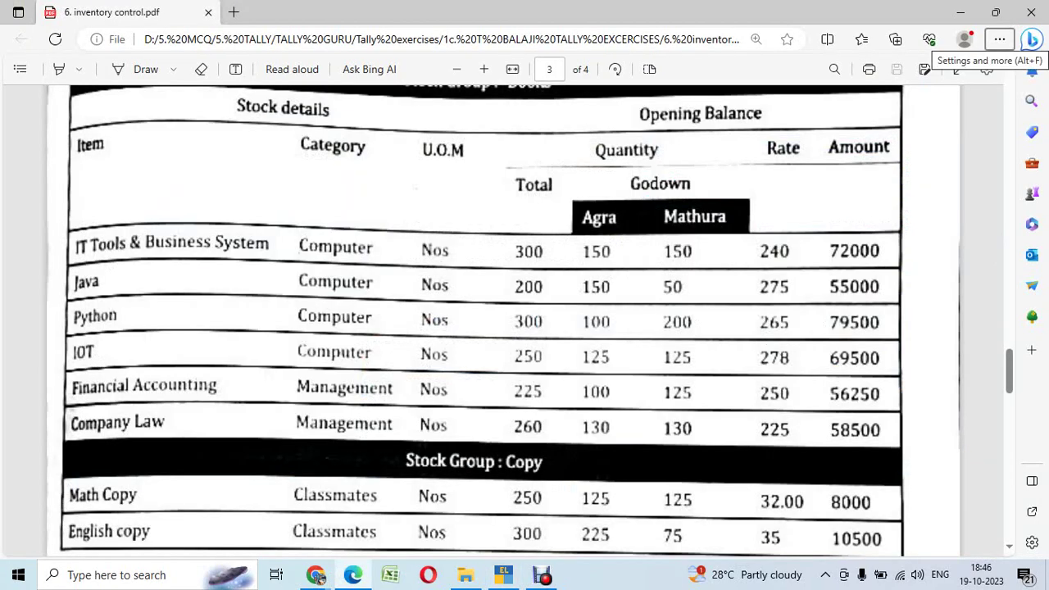
key(alt+Tab)
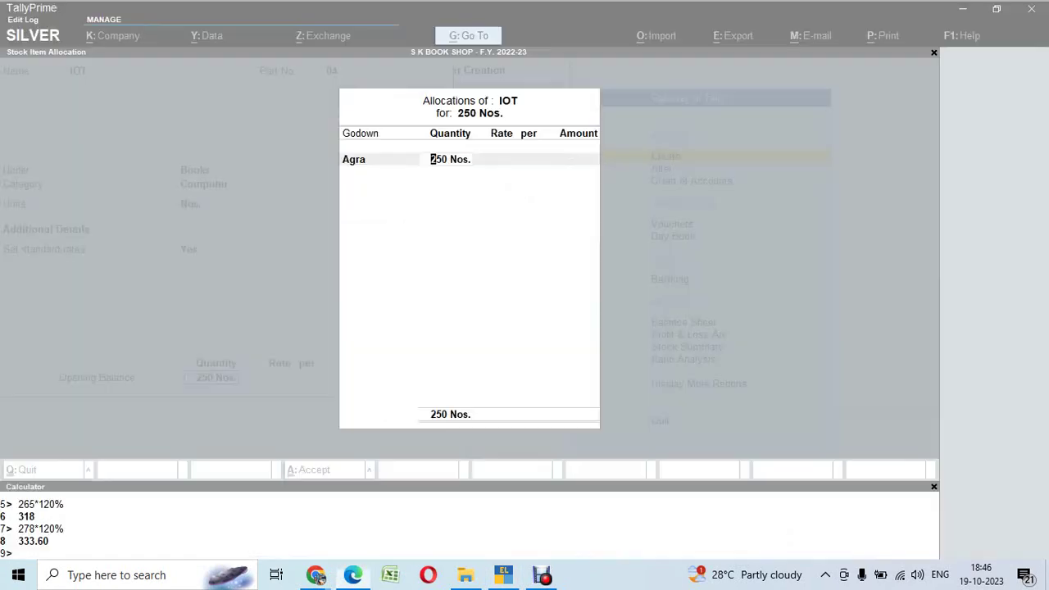
text(125)
key(Return)
text(278)
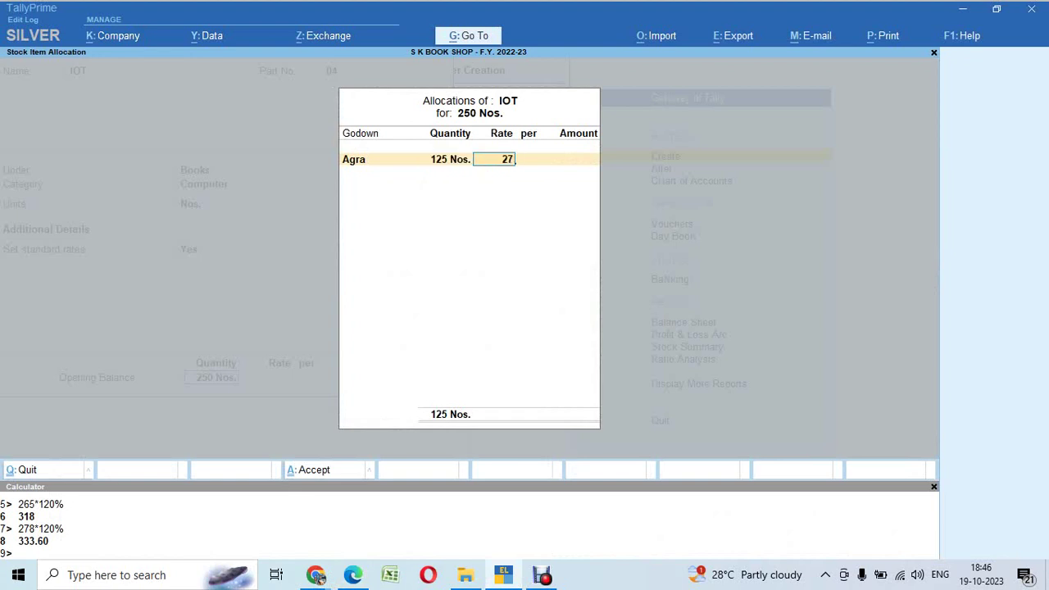
key(Return)
Step: Allocate the other 125 Nos. to Mathura at 278 and accept IOT, totalling 69,500
key(Return)
key(Down)
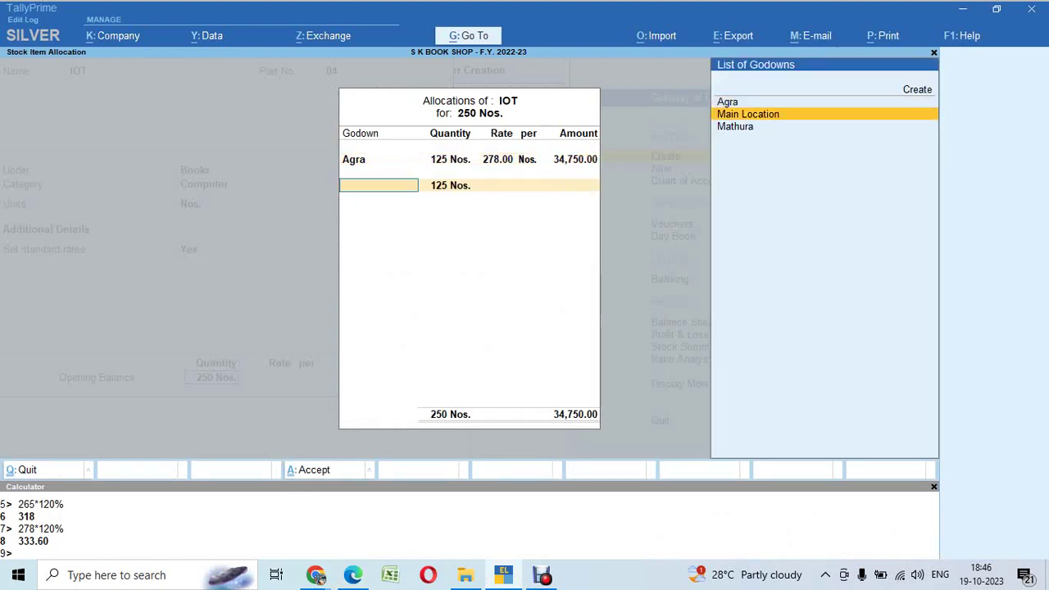
key(Down)
key(Return)
key(Return)
text(78)
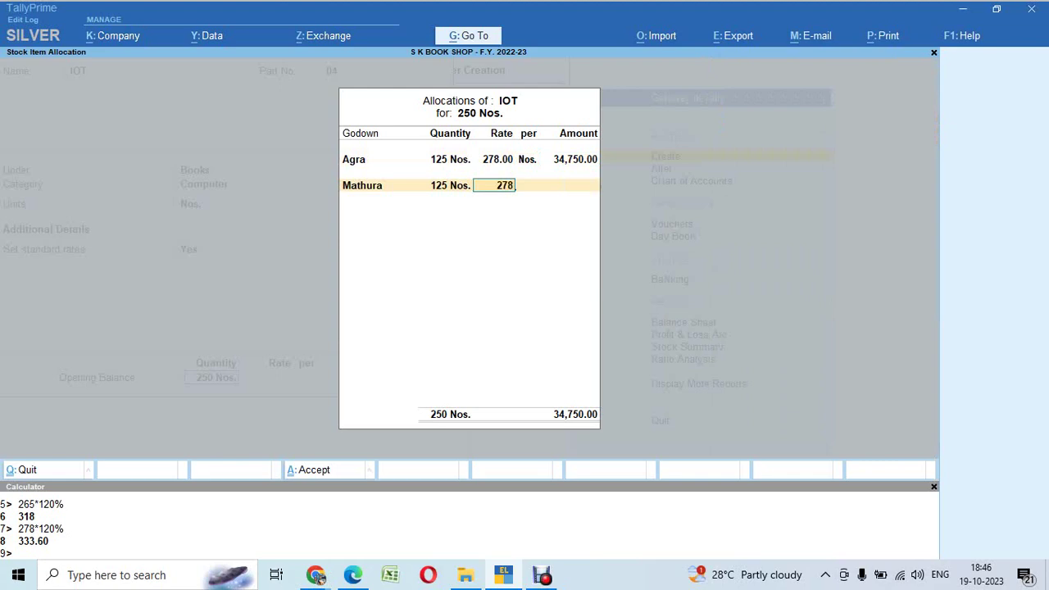
key(Return)
key(Return)
key(alt+Tab)
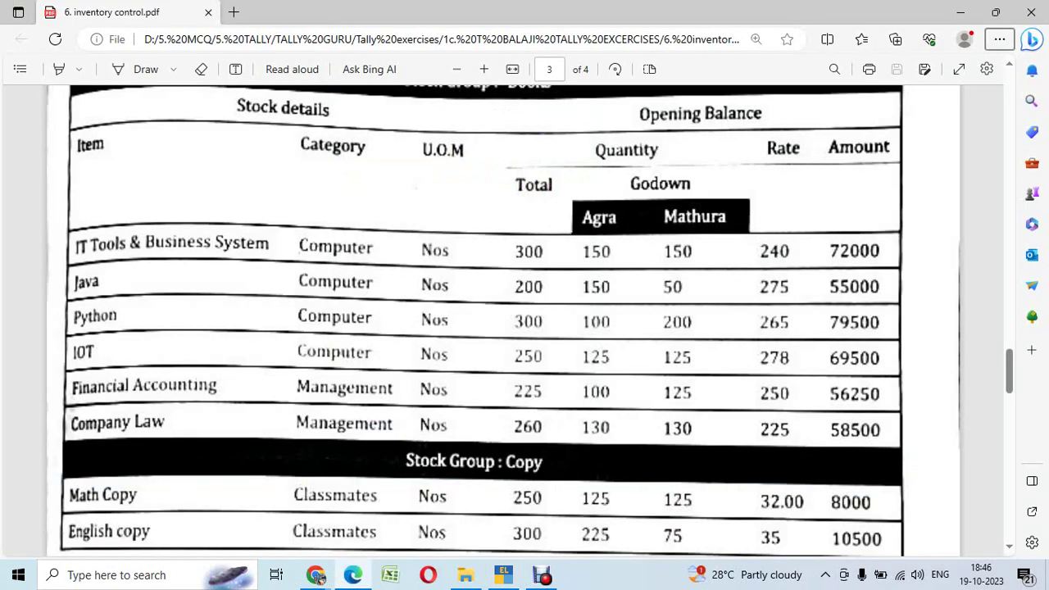
key(alt+Tab)
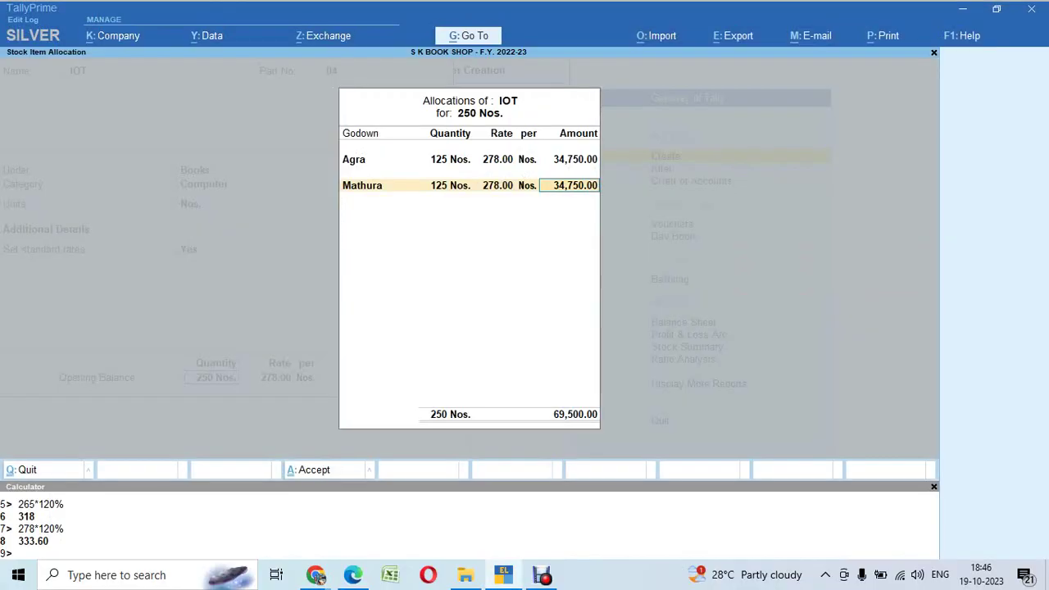
key(Return)
key(Return)
key(Return)
key(alt+Tab)
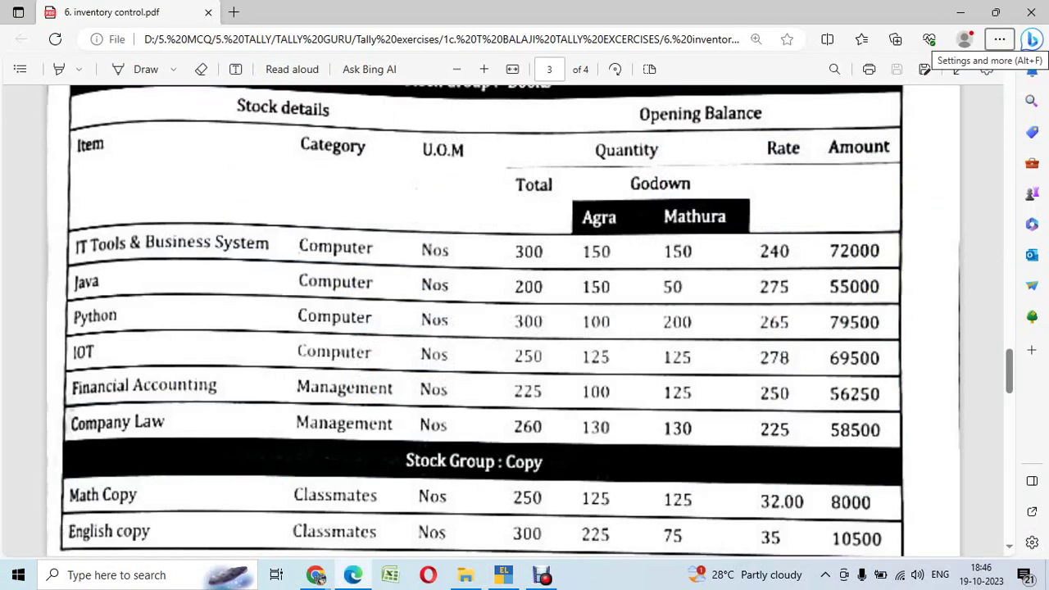
Step: Name the new stock item 'Financial Accounting' with part number 05
key(alt+Tab)
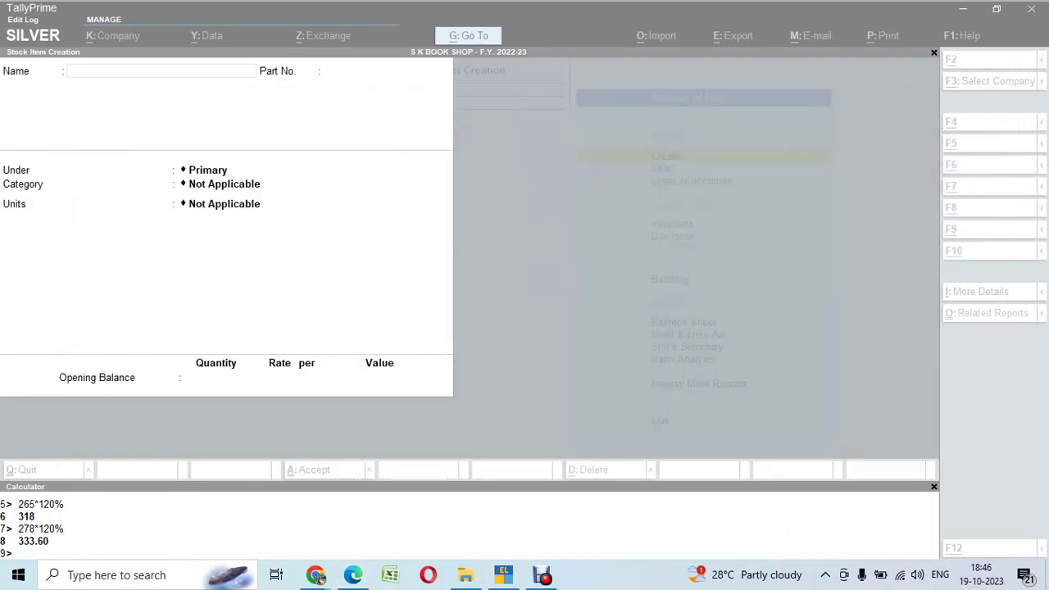
text(FINANC)
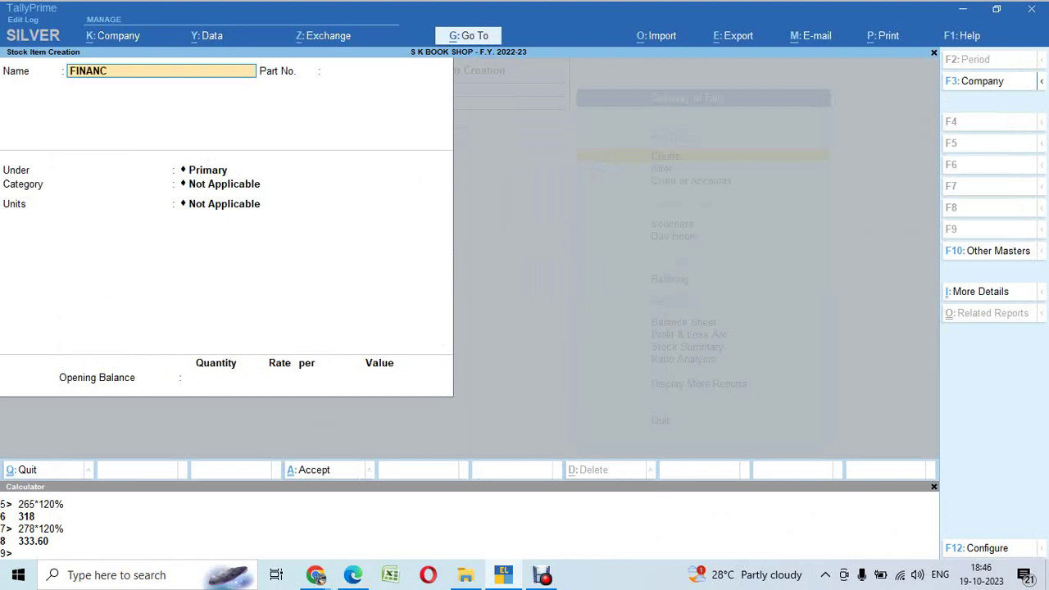
key(BackSpace)
key(BackSpace)
key(BackSpace)
key(BackSpace)
key(BackSpace)
key(BackSpace)
key(BackSpace)
key(BackSpace)
text(Finaincati)
key(BackSpace)
text(inaincial accounting)
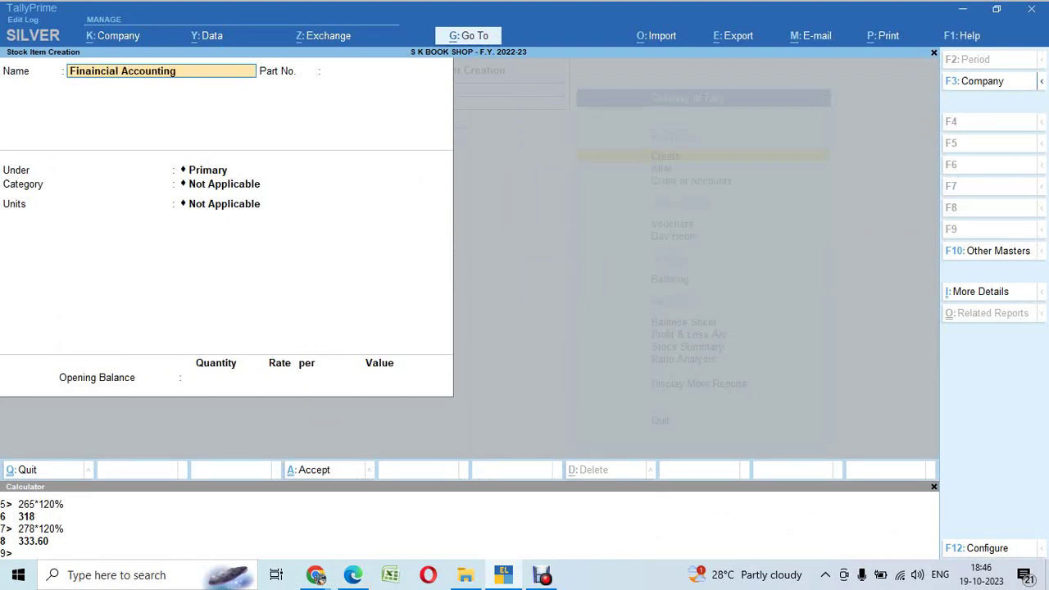
key(Return)
key(alt+Tab)
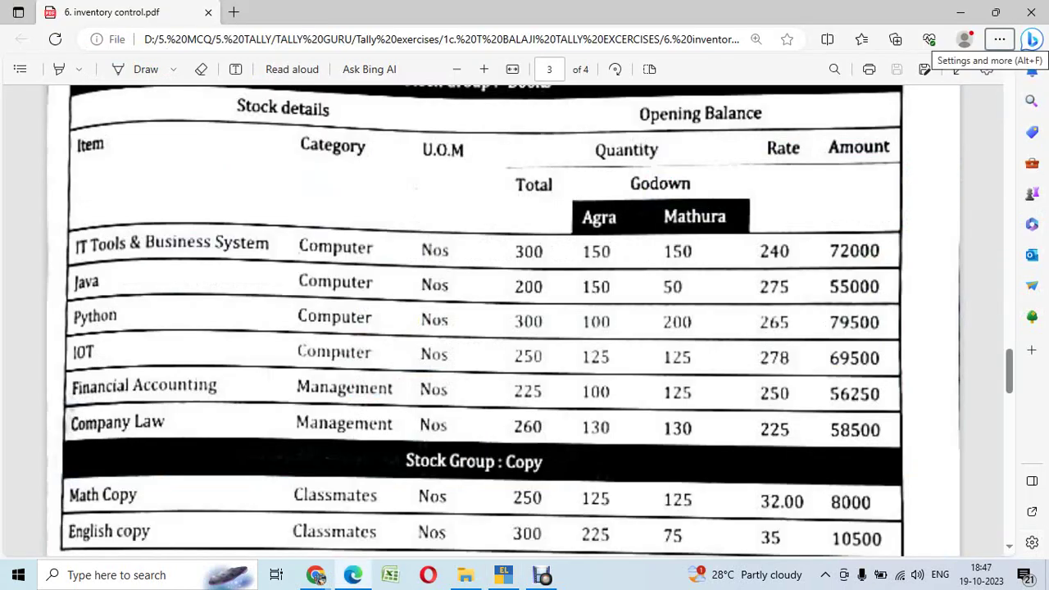
key(alt+Tab)
text(05)
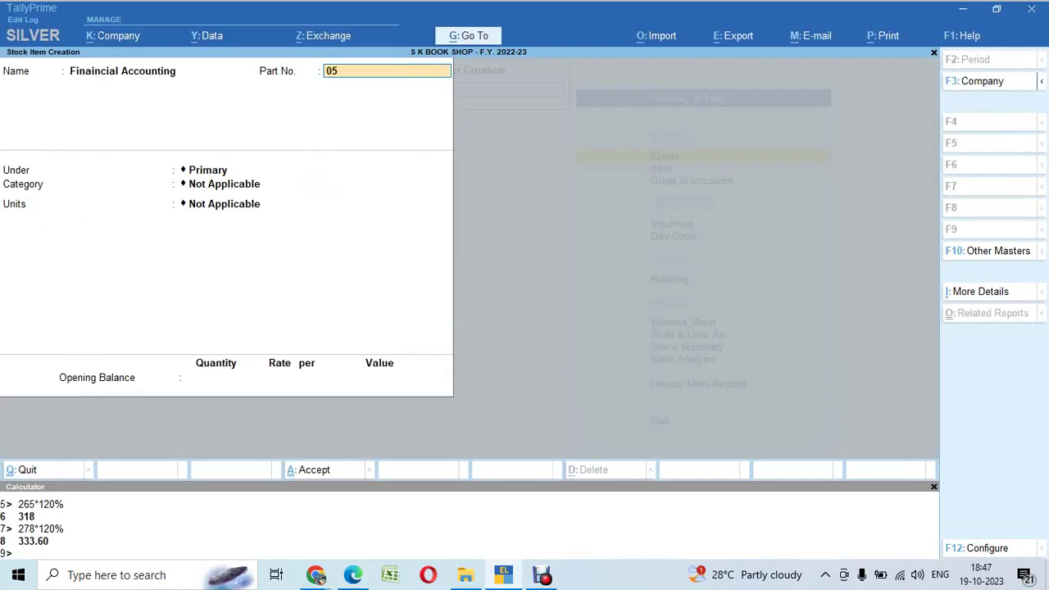
key(Return)
Step: Place it under Books, category Management, units Nos., with standard rates turned on
key(Down)
key(Return)
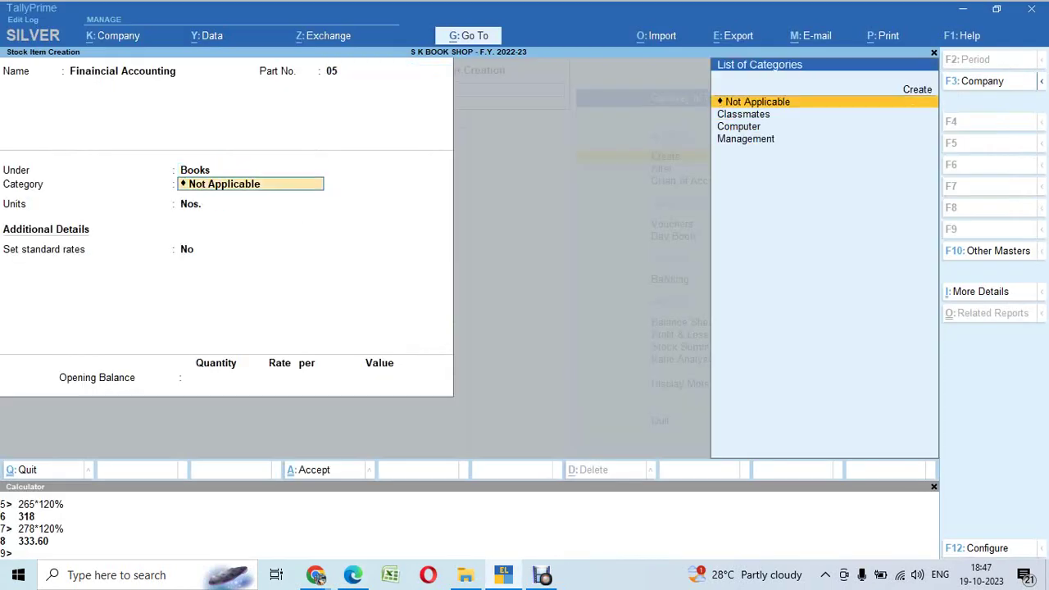
key(BackSpace)
key(Down)
key(Down)
key(Down)
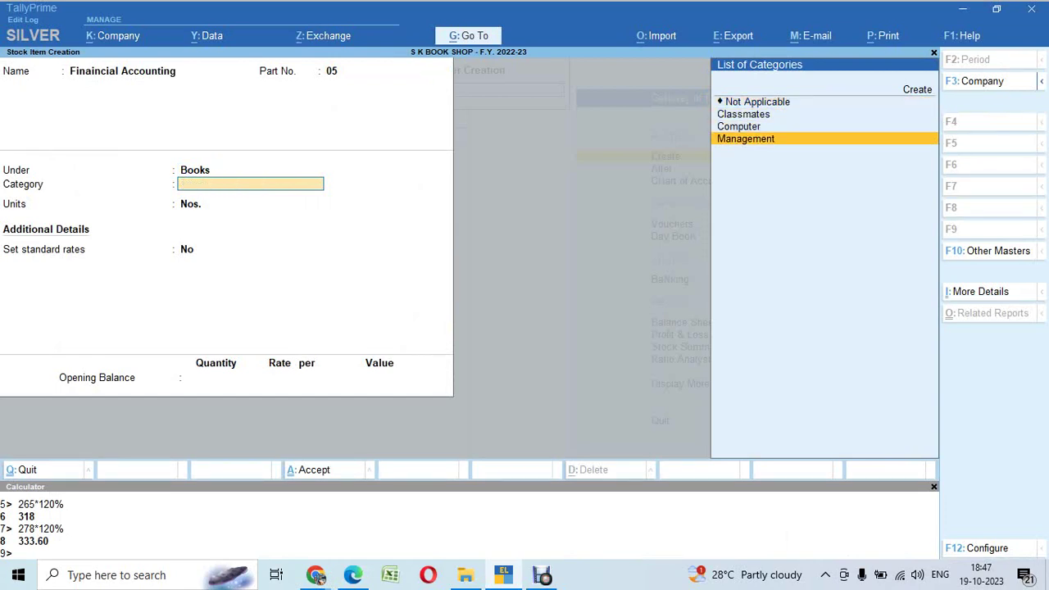
key(Return)
key(Return)
key(y)
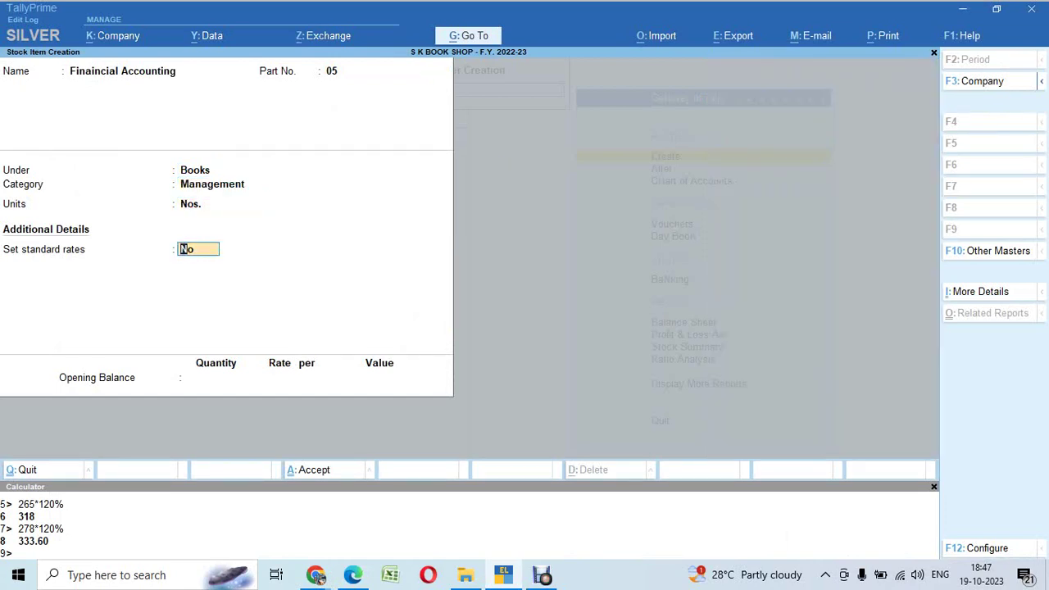
key(Return)
key(alt+Tab)
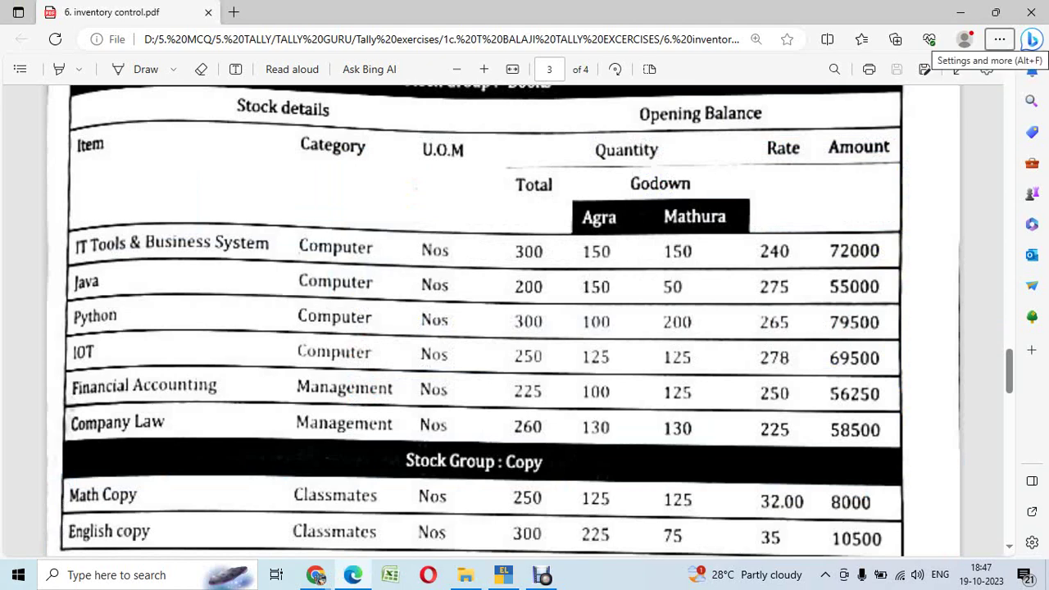
key(alt+Tab)
Step: Set standard cost 250 and a selling price of 120% of 250 via the calculator
text(25)
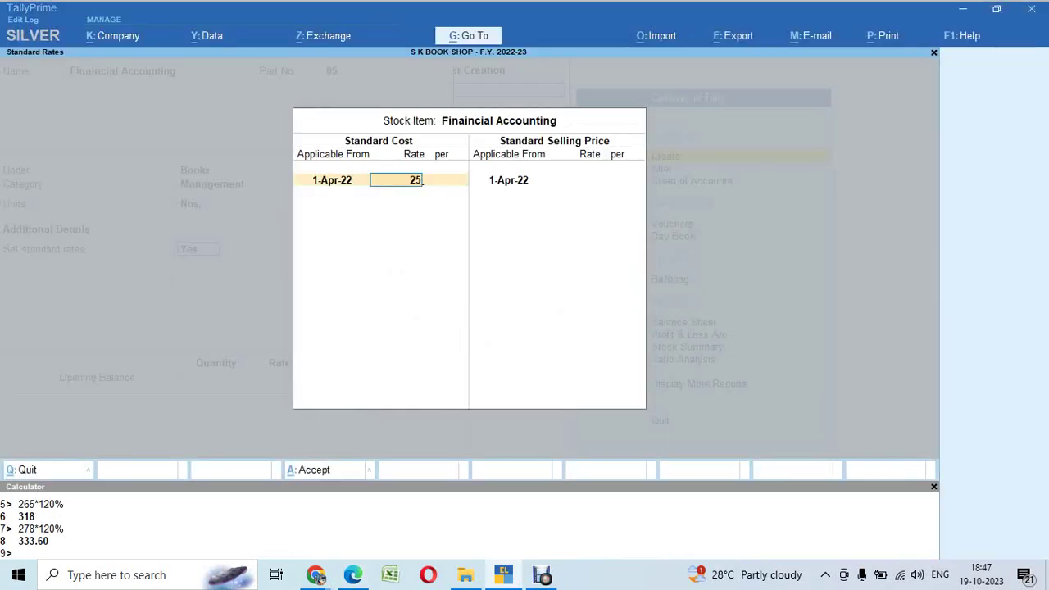
text(0)
key(Return)
key(Return)
key(Return)
key(Return)
key(ctrl+n)
text(2)
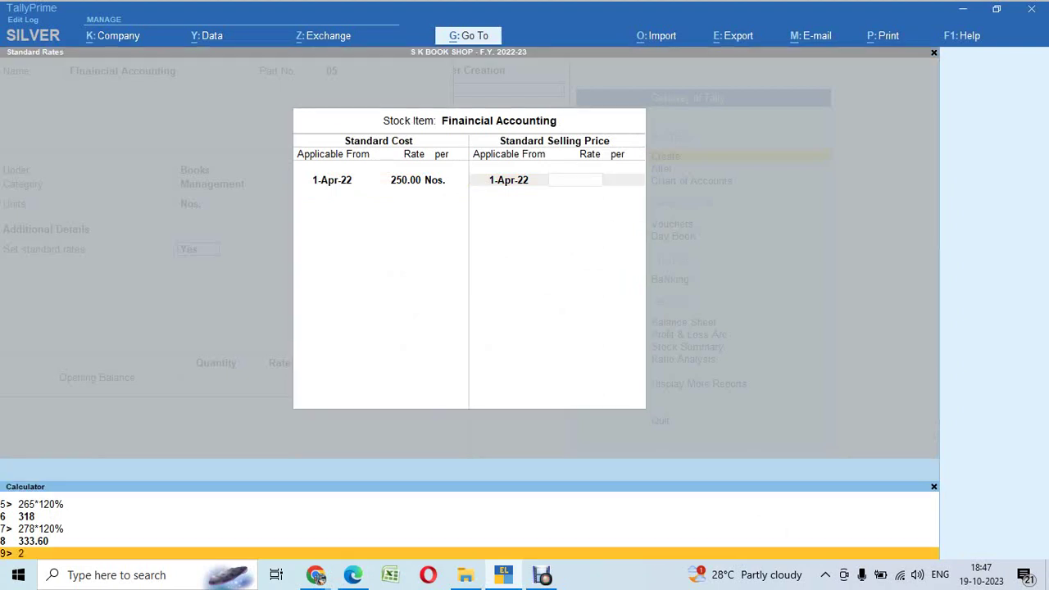
text(50*1520)
key(BackSpace)
key(BackSpace)
text(20)
key(BackSpace)
text(%)
key(Return)
key(Return)
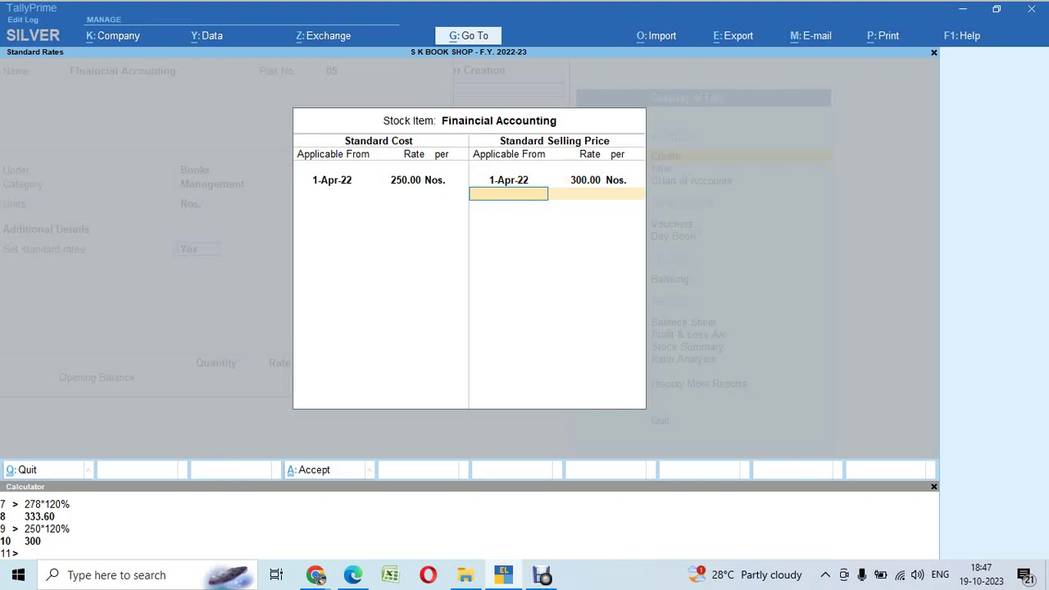
key(Return)
key(alt+Tab)
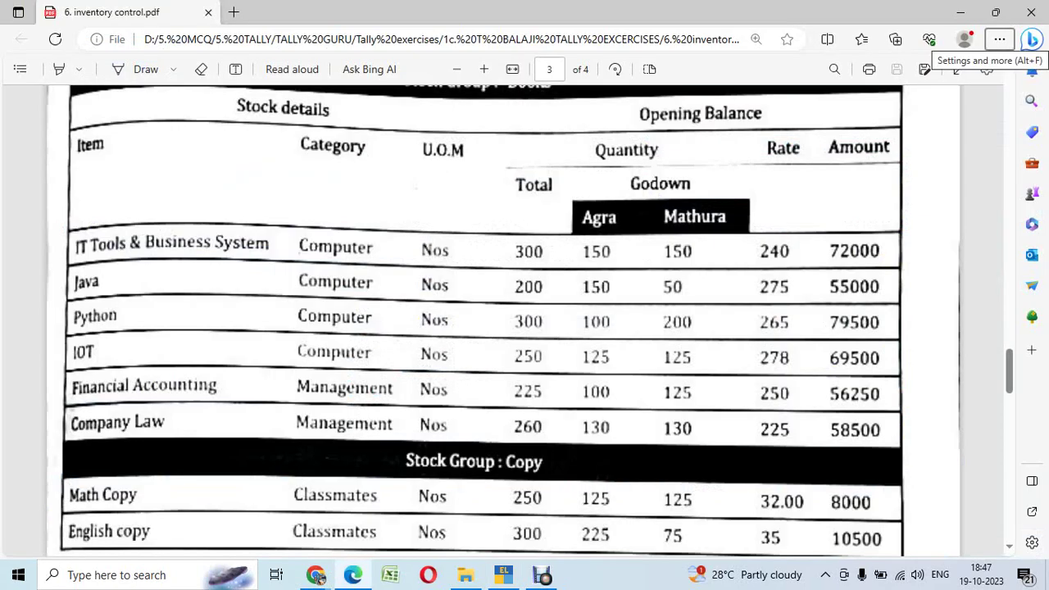
key(alt+Tab)
Step: Enter opening quantity 225 and allocate 100 units to Agra at 250
text(225)
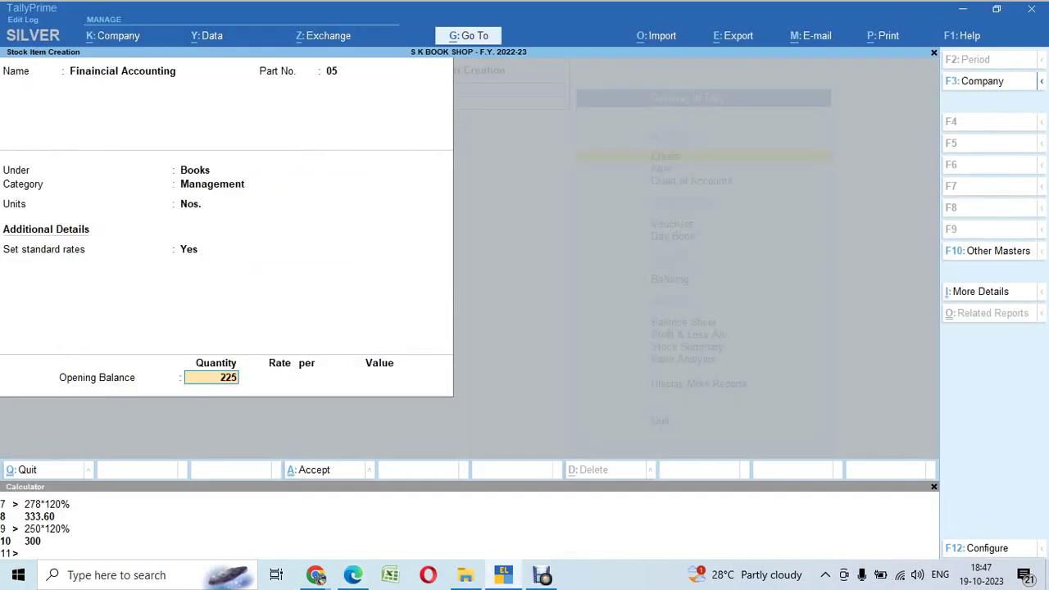
key(Return)
key(Down)
key(Up)
key(Return)
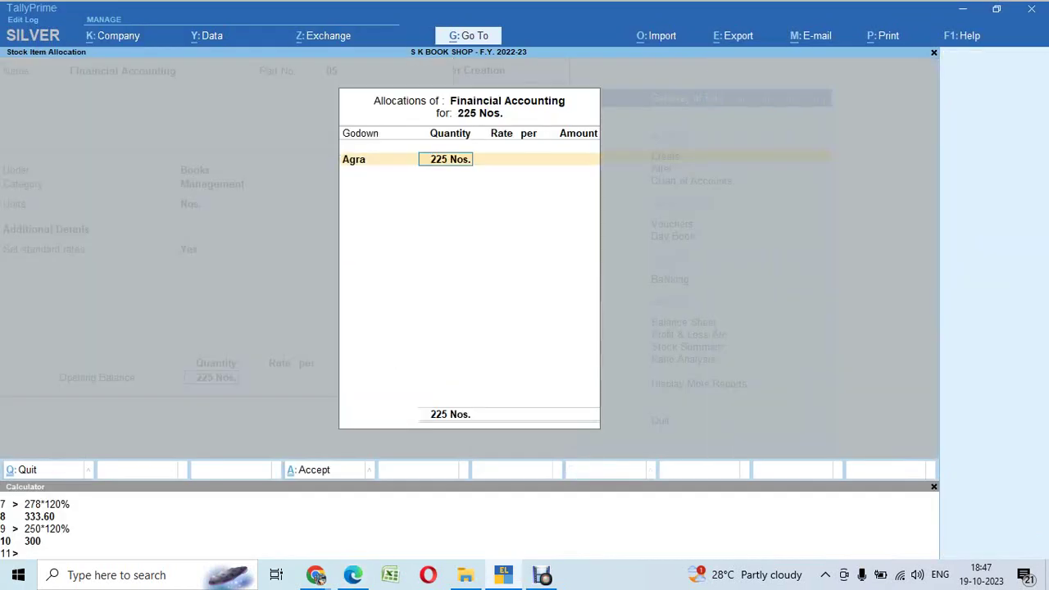
text(100)
key(Return)
key(alt+Tab)
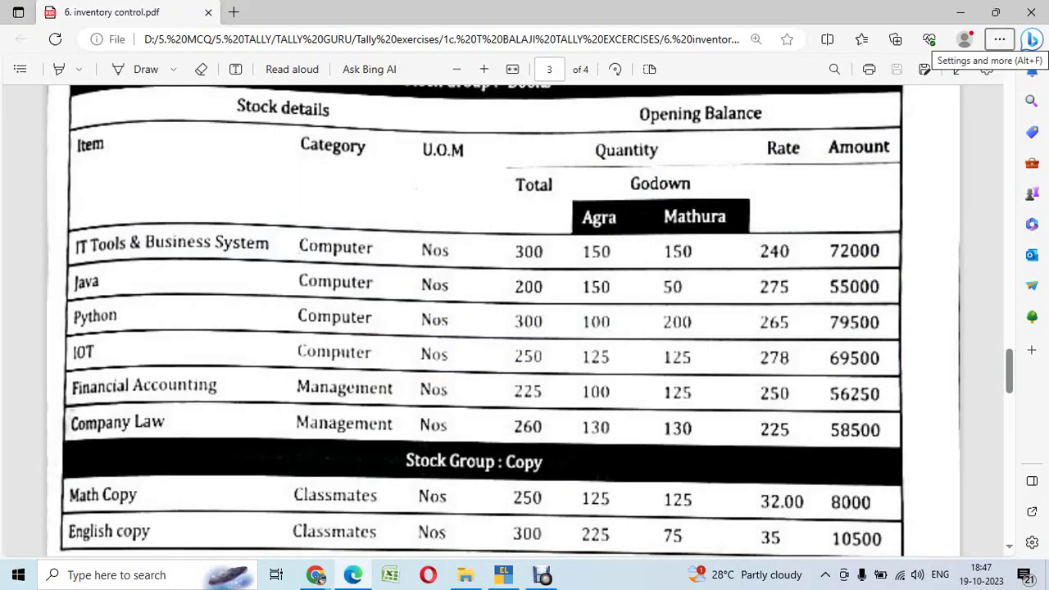
key(alt+Tab)
text(250)
key(Return)
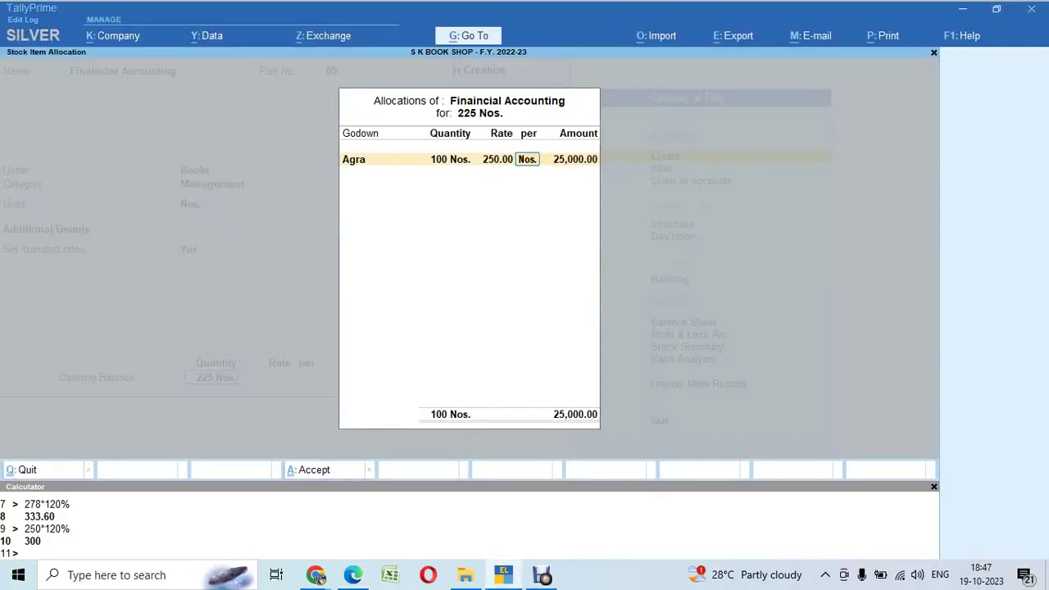
Step: Allocate the remaining 125 units to Mathura at 250 and save the item
key(Return)
key(Return)
key(Down)
key(Down)
key(Return)
key(Return)
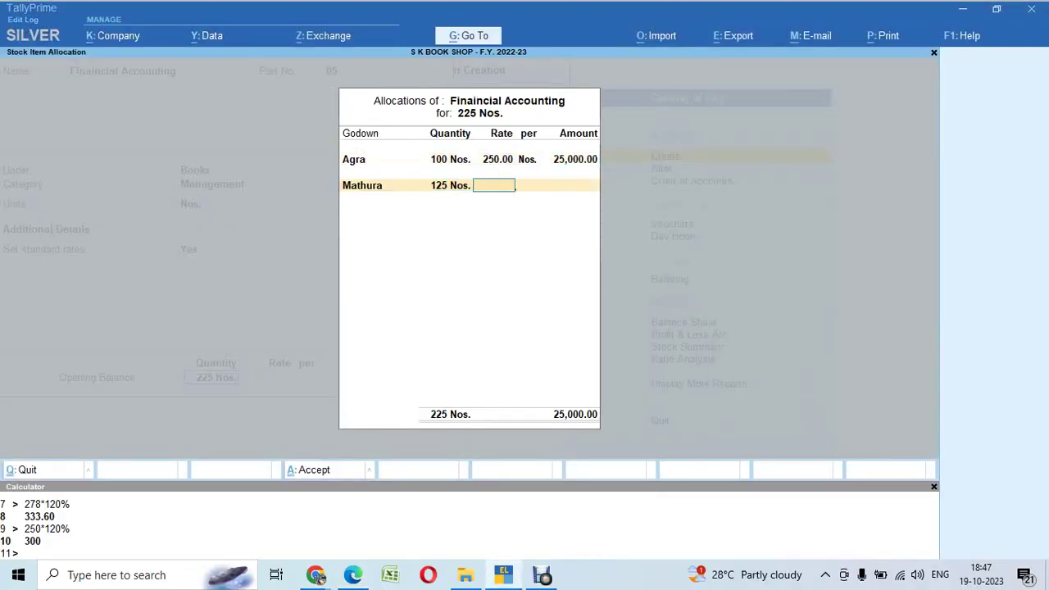
text(250)
key(Return)
key(Return)
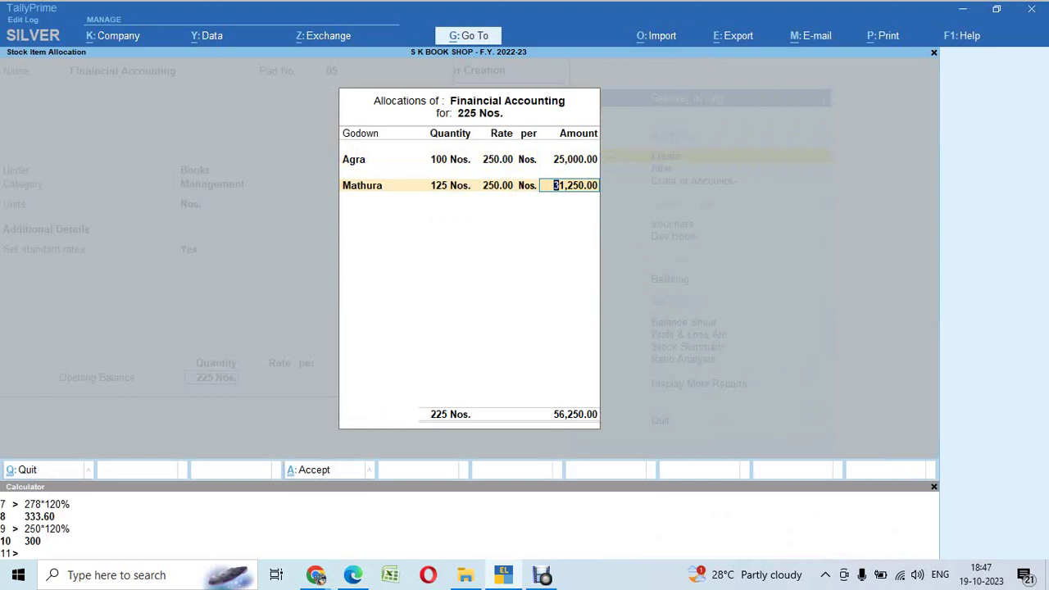
key(alt+Tab)
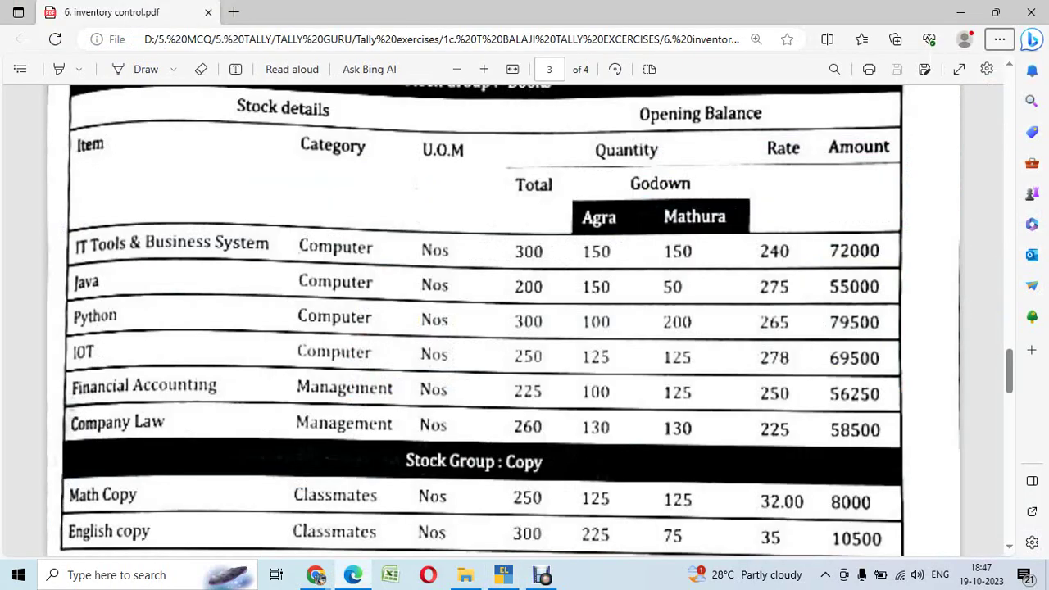
key(alt+Tab)
key(Return)
key(alt+Tab)
key(alt+Tab)
Step: Create Company Law, part 06, under Books, category Computer, Nos., with standard rates on
text(Compan)
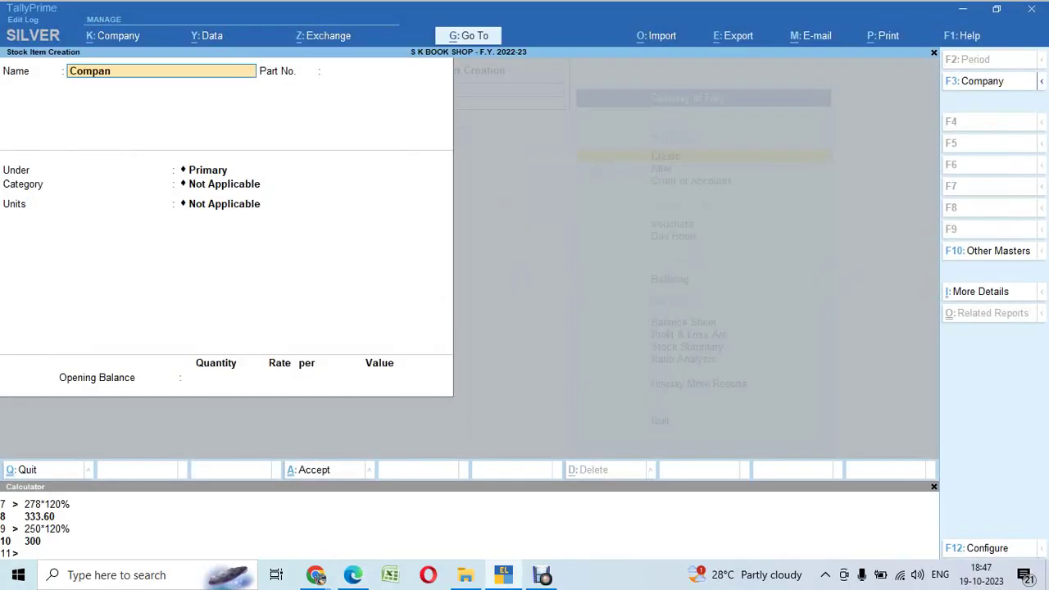
key(Return)
text(06)
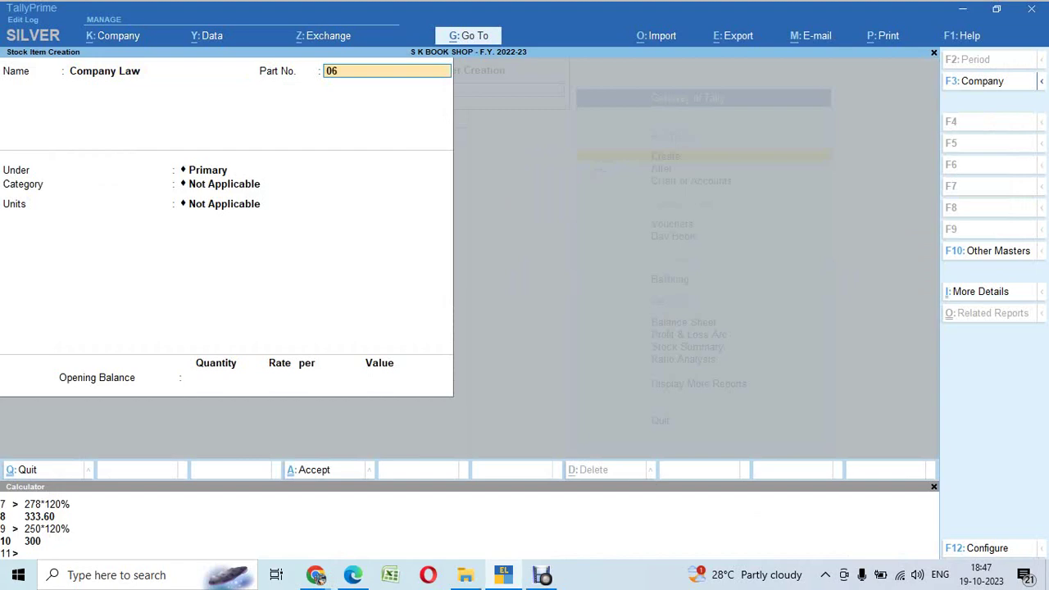
key(Return)
key(Down)
key(Return)
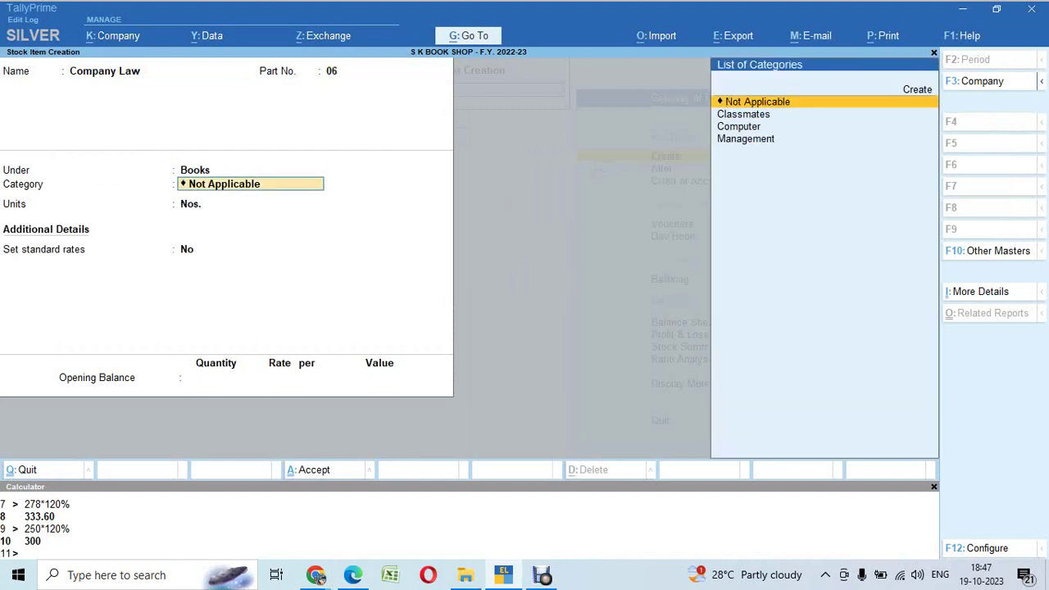
key(Down)
key(Down)
key(Return)
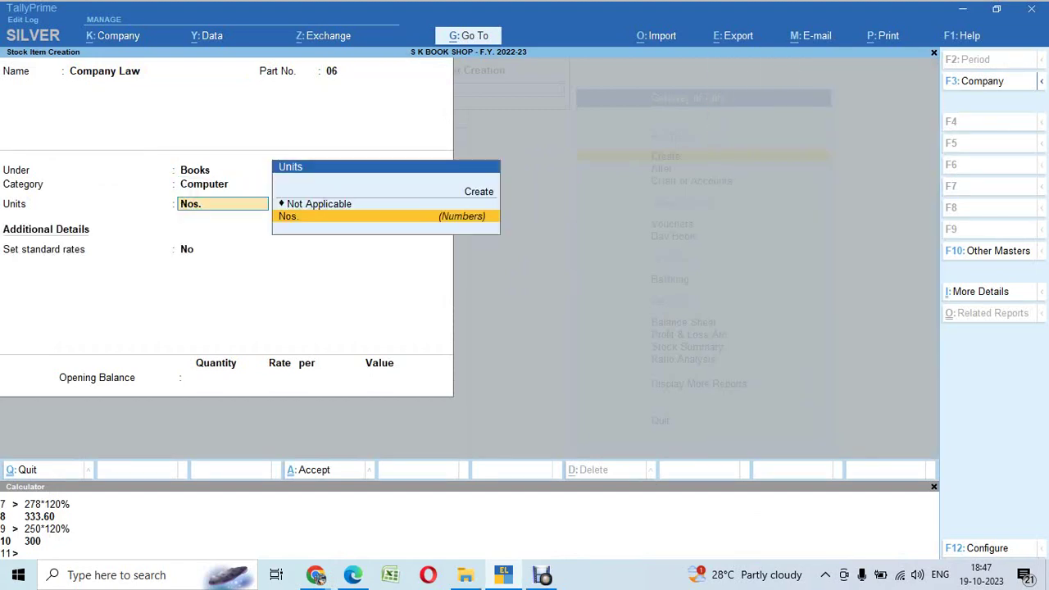
key(Return)
key(y)
key(Return)
key(Return)
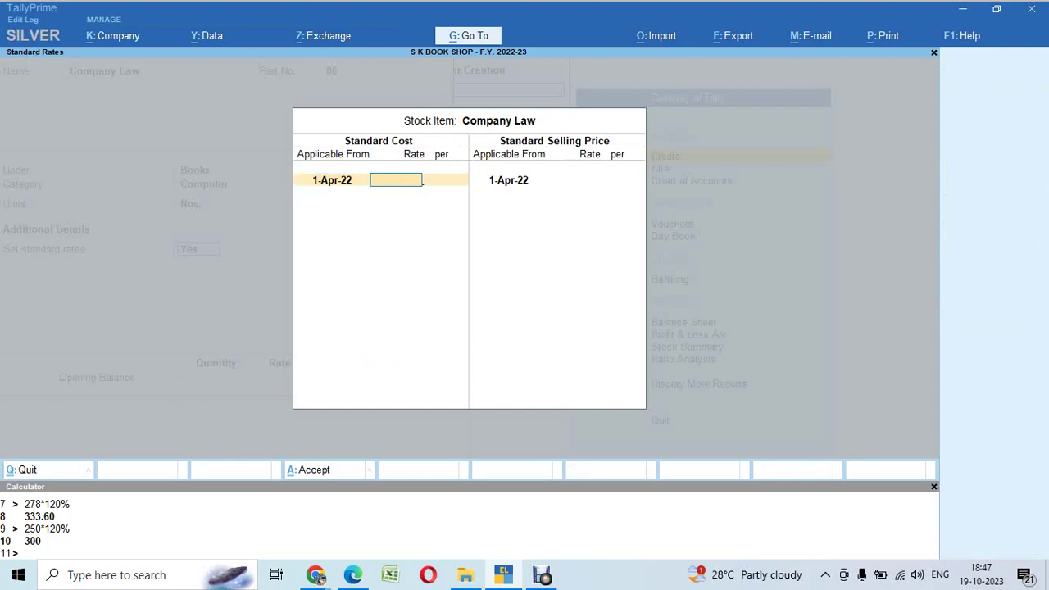
Step: Enter standard cost 225 and selling price 270 (225 × 120%)
key(alt+Tab)
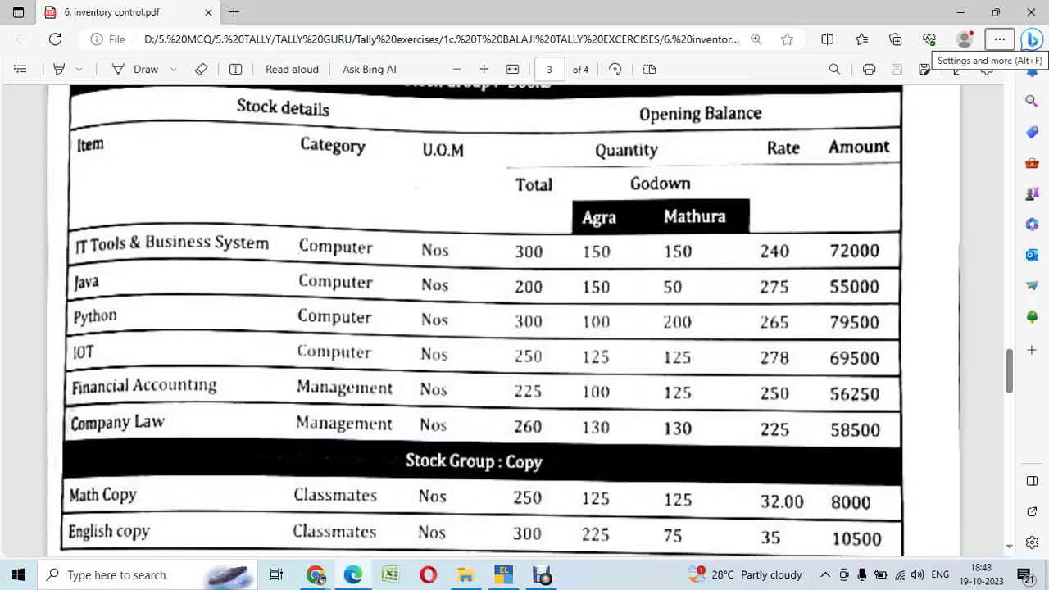
key(alt+Tab)
text(225)
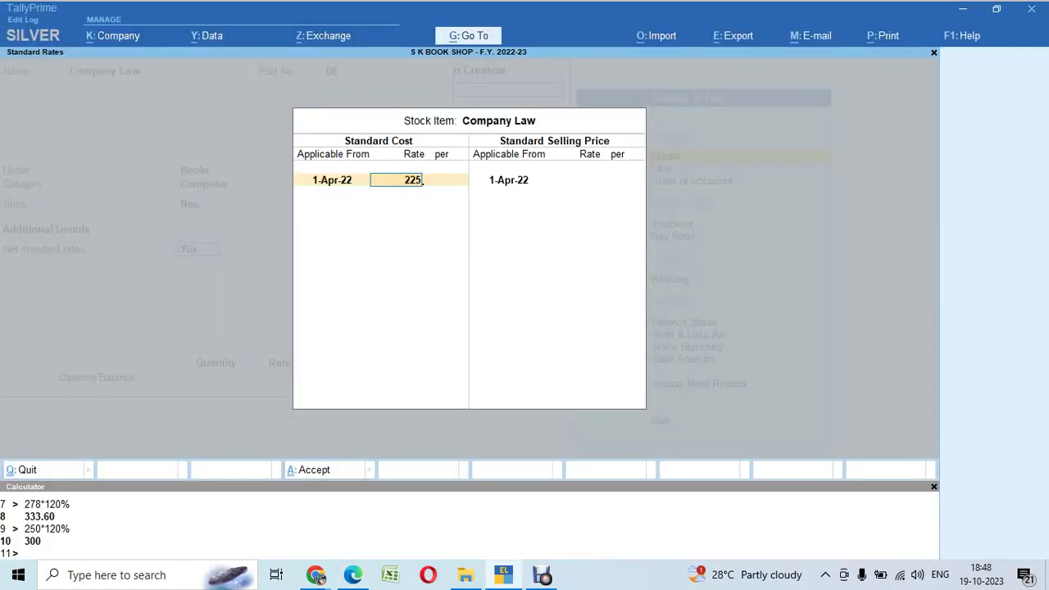
key(Return)
key(Return)
key(Return)
key(ctrl+n)
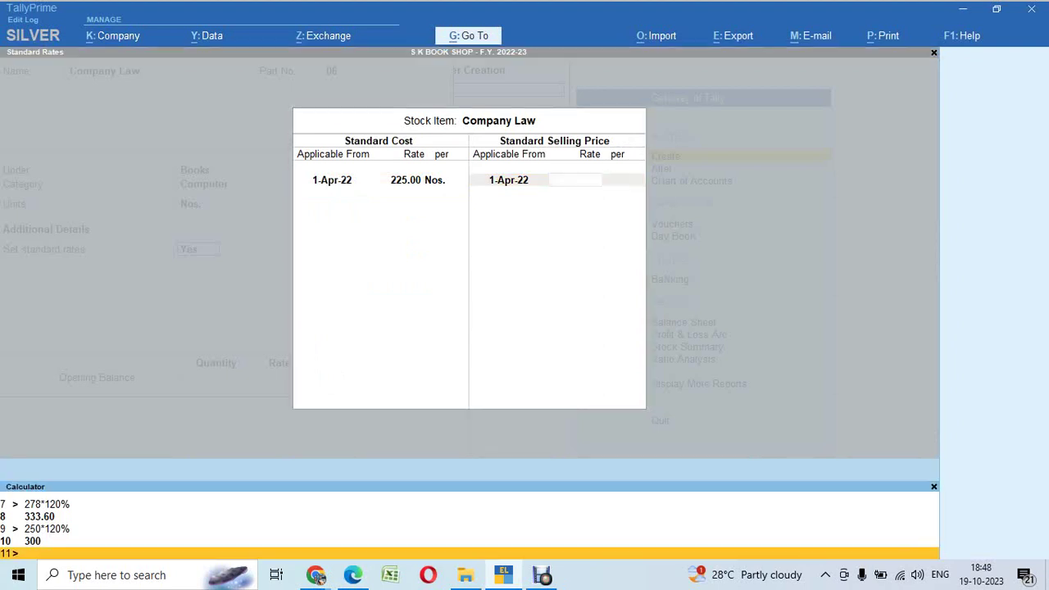
text(225*120%)
key(Return)
key(Return)
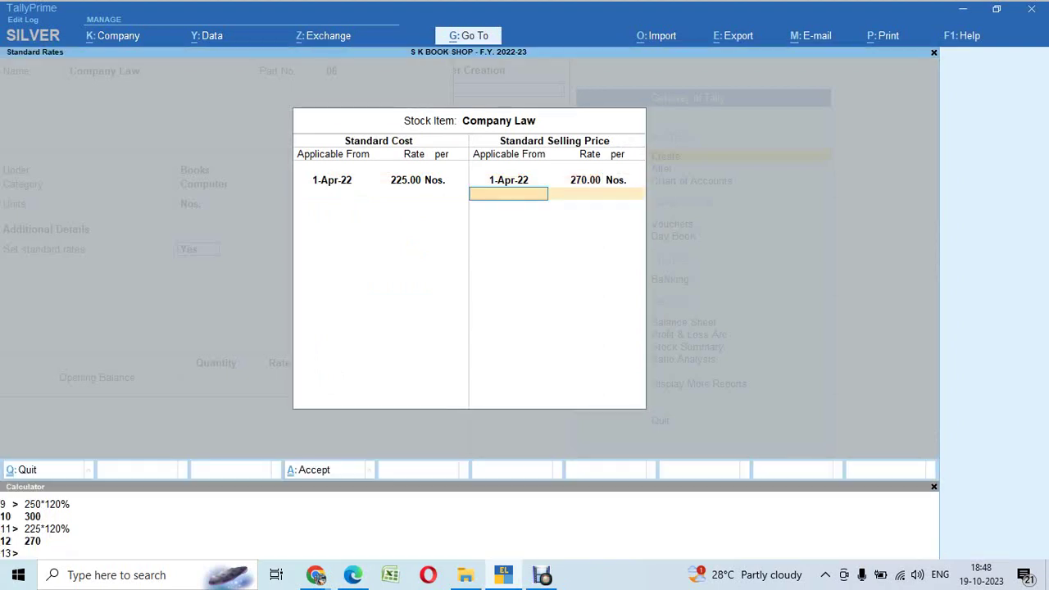
key(Return)
key(alt+Tab)
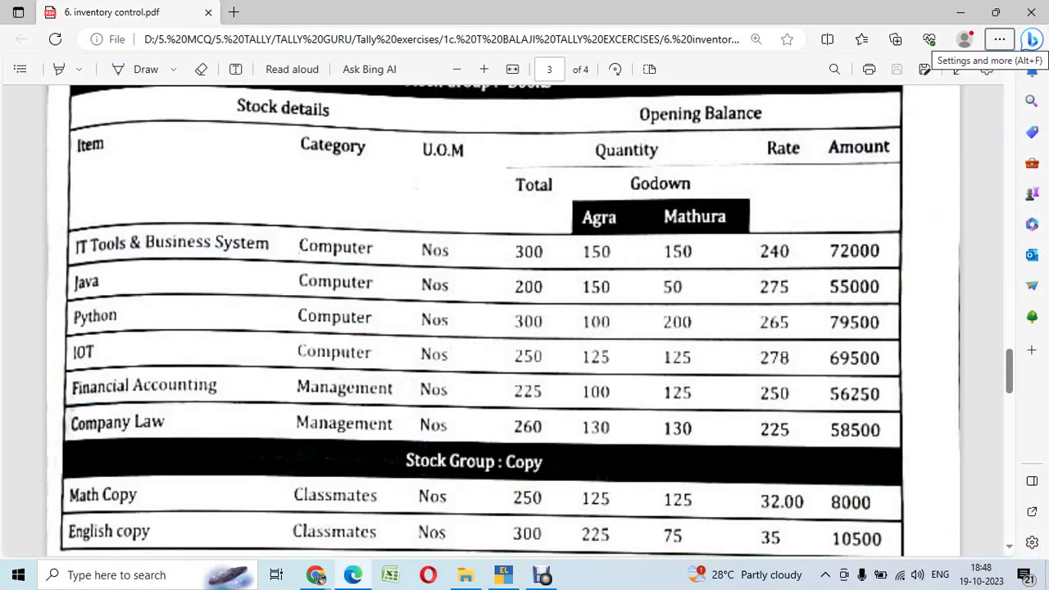
Step: Enter opening quantity 260 and choose Agra as the first godown
key(alt+Tab)
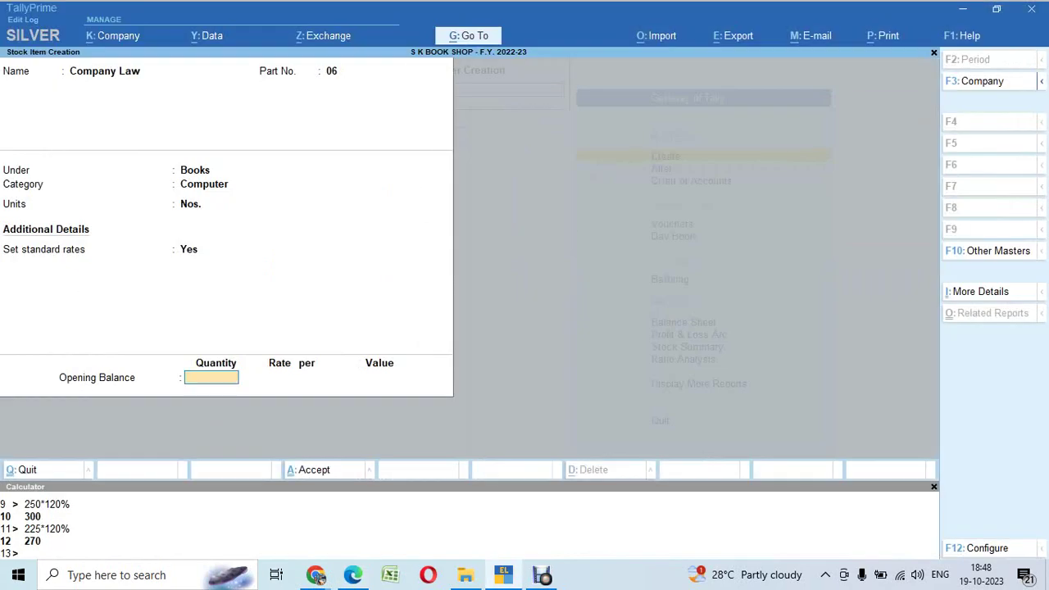
text(260)
key(Return)
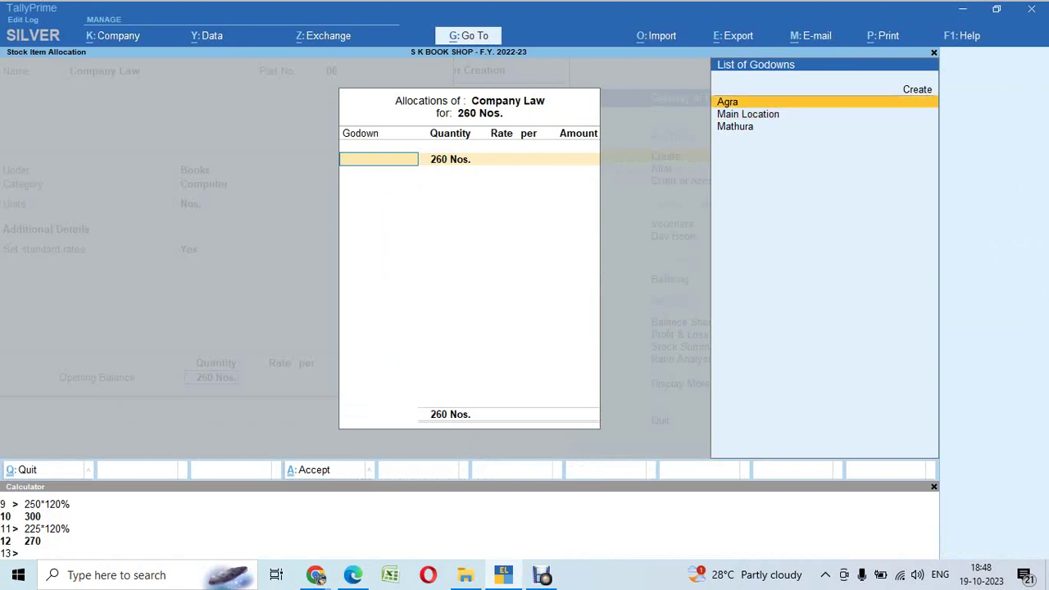
key(Return)
key(alt+Tab)
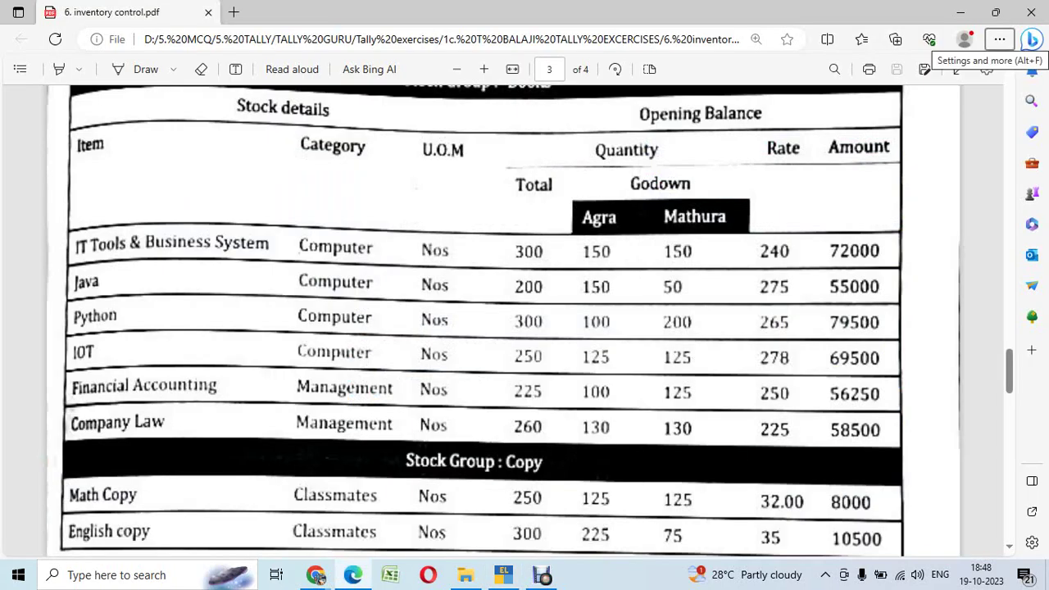
key(alt+Tab)
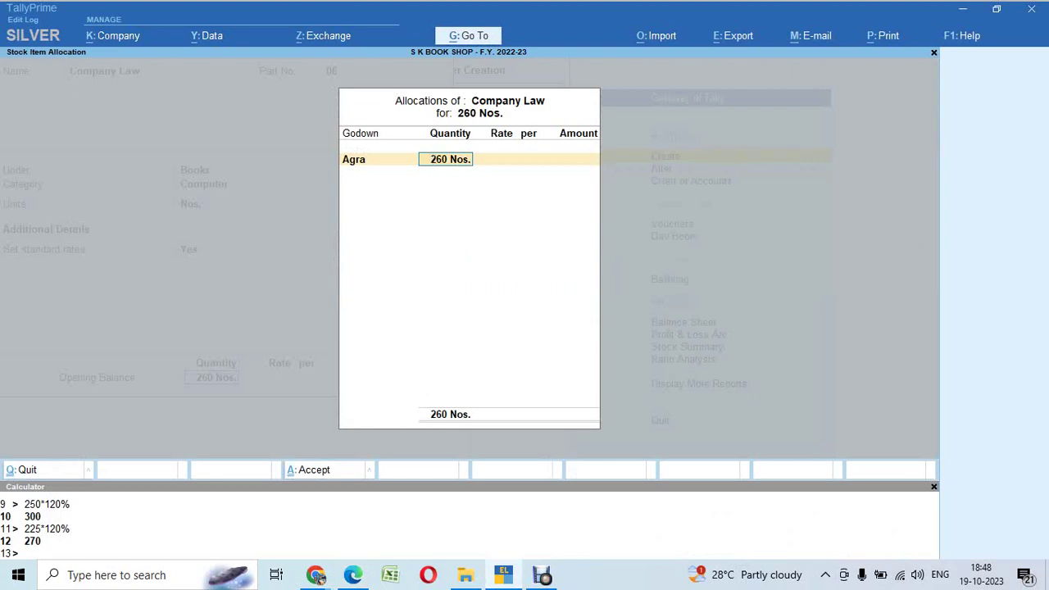
key(alt+Tab)
Step: Correct the Agra quantity with rate 225, declining the save prompt to revise the split
key(alt+Tab)
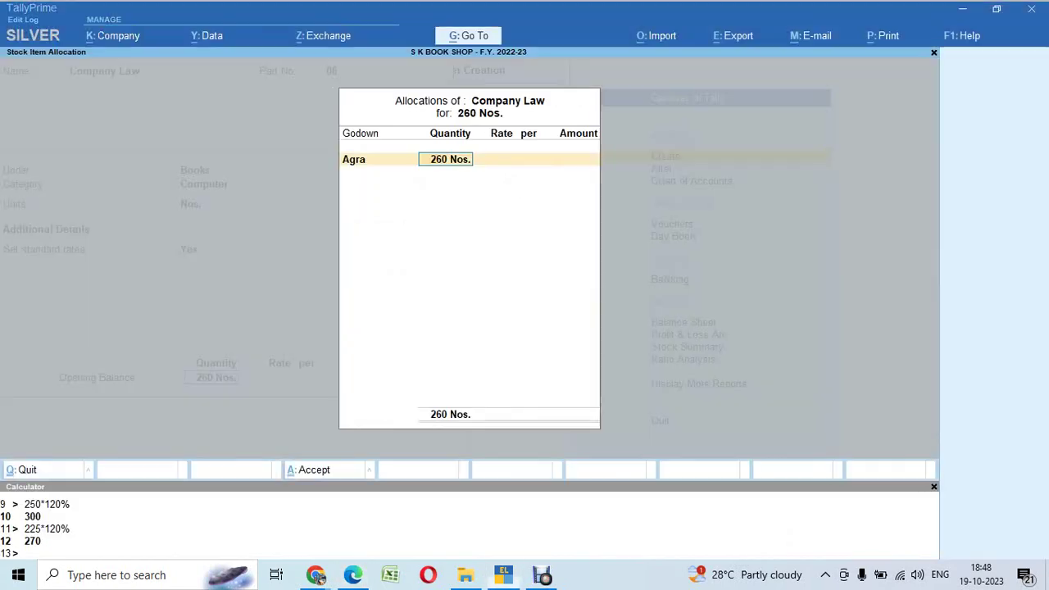
key(BackSpace)
text(0)
key(Return)
key(alt+Tab)
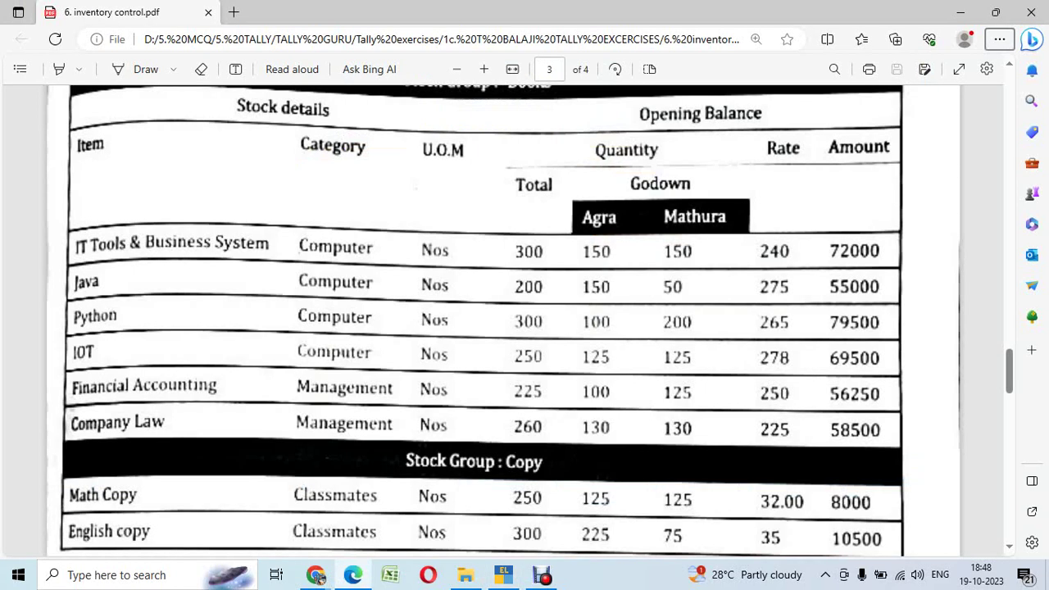
key(alt+Tab)
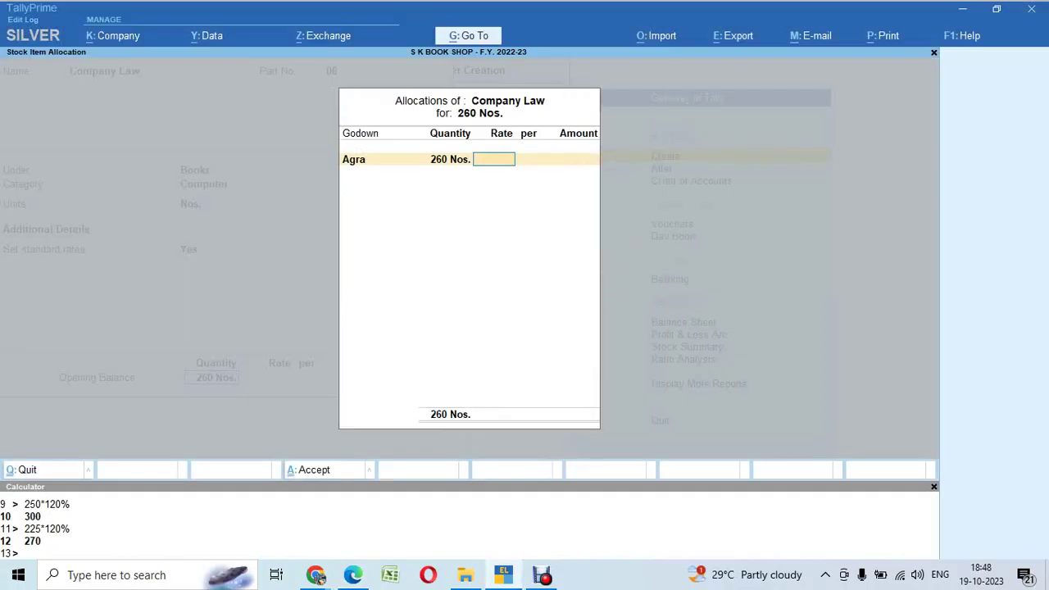
text(225)
key(Return)
key(Return)
key(Return)
key(Return)
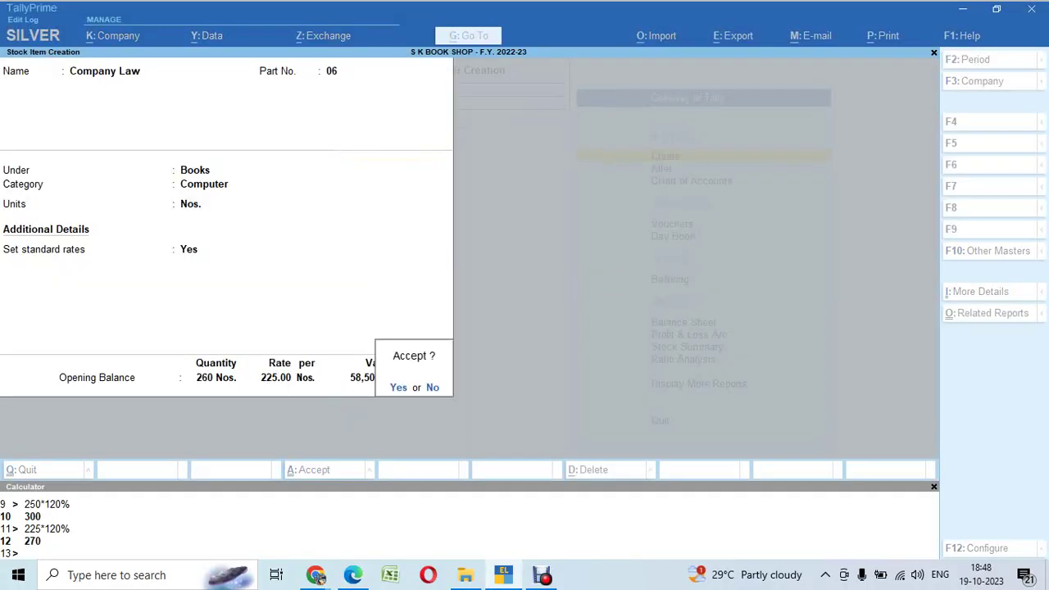
key(n)
Step: Allocate 130 units each to Agra and Mathura at 225 and save Company Law
key(Return)
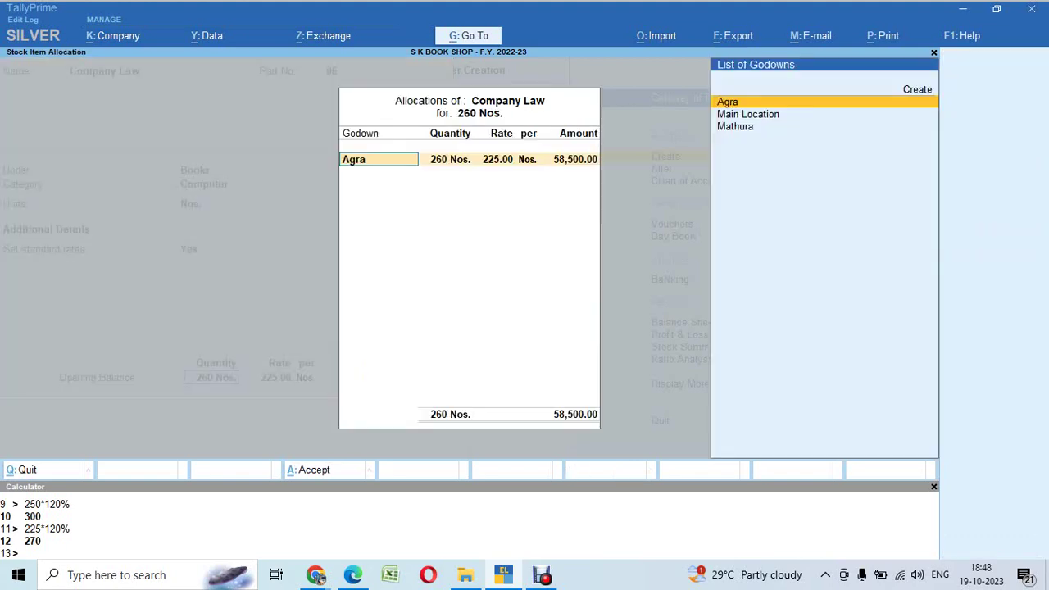
key(Return)
key(alt+Tab)
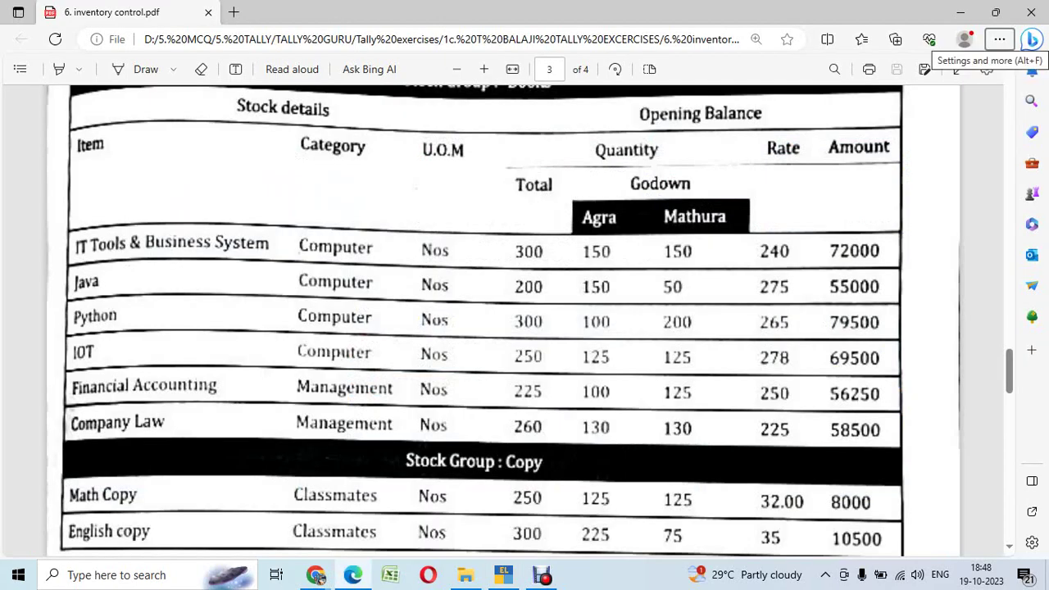
key(alt+Tab)
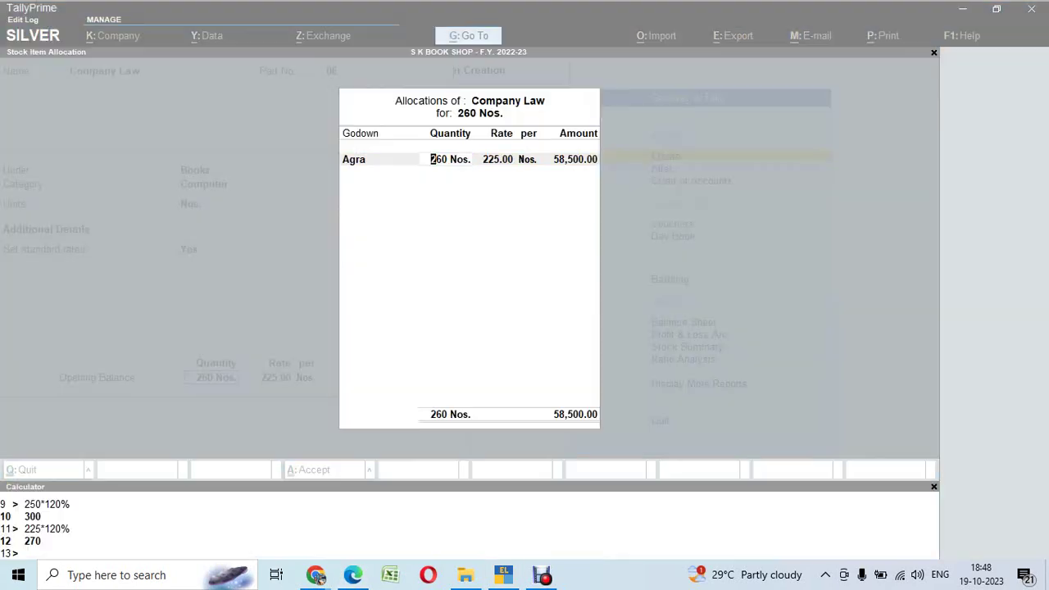
text(130)
key(Return)
key(Return)
key(Return)
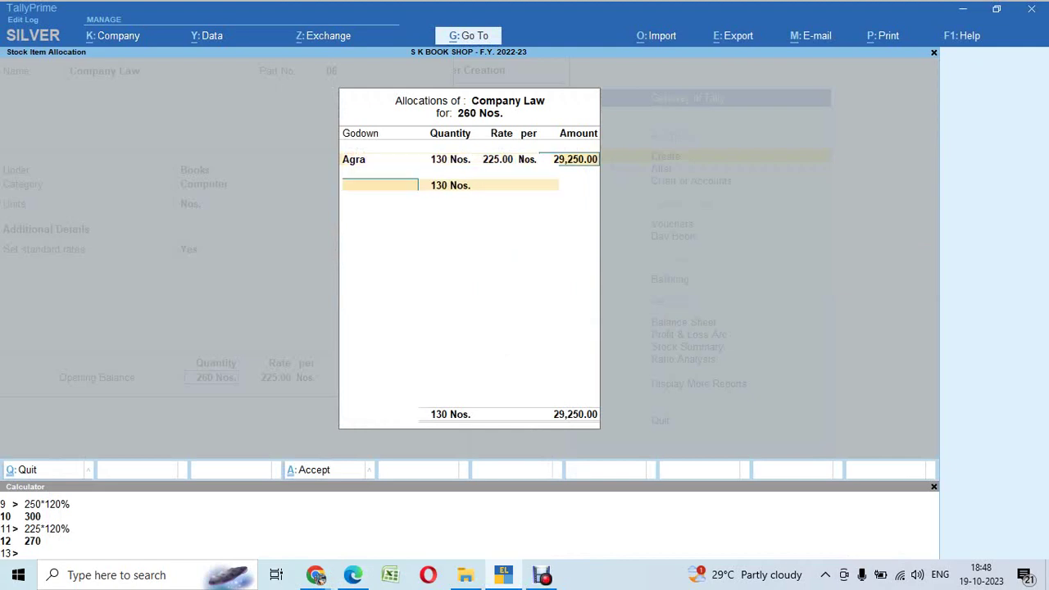
key(Down)
key(Down)
key(Return)
key(Return)
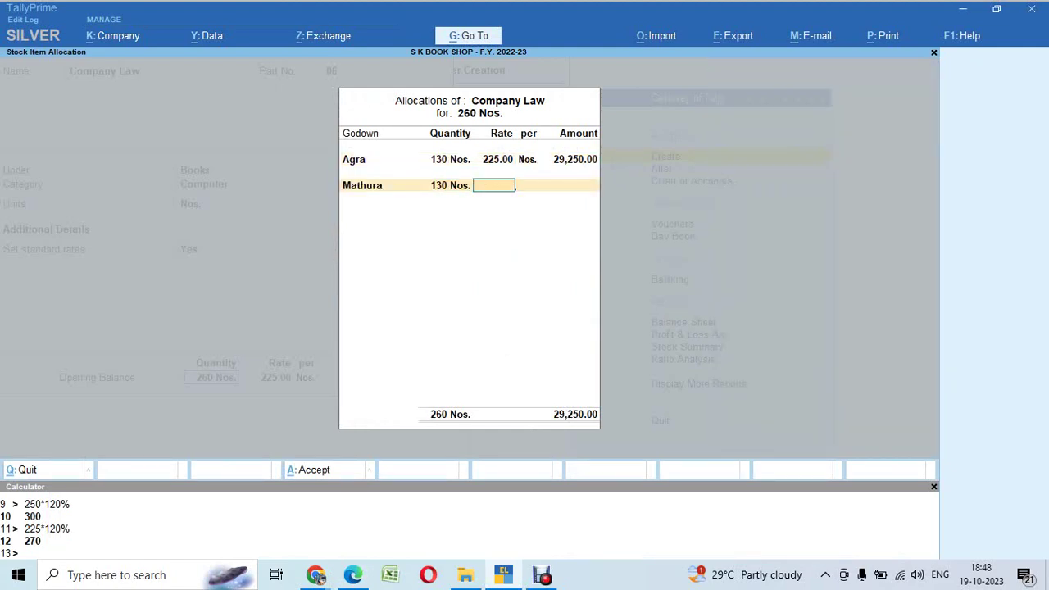
text(225)
key(Return)
key(Return)
key(Return)
key(Return)
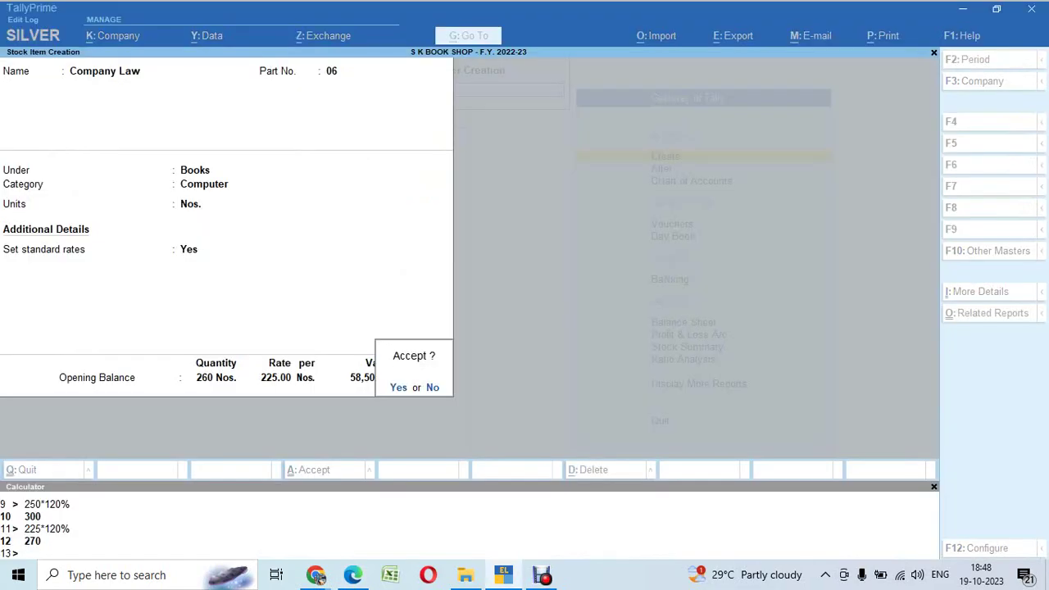
key(Return)
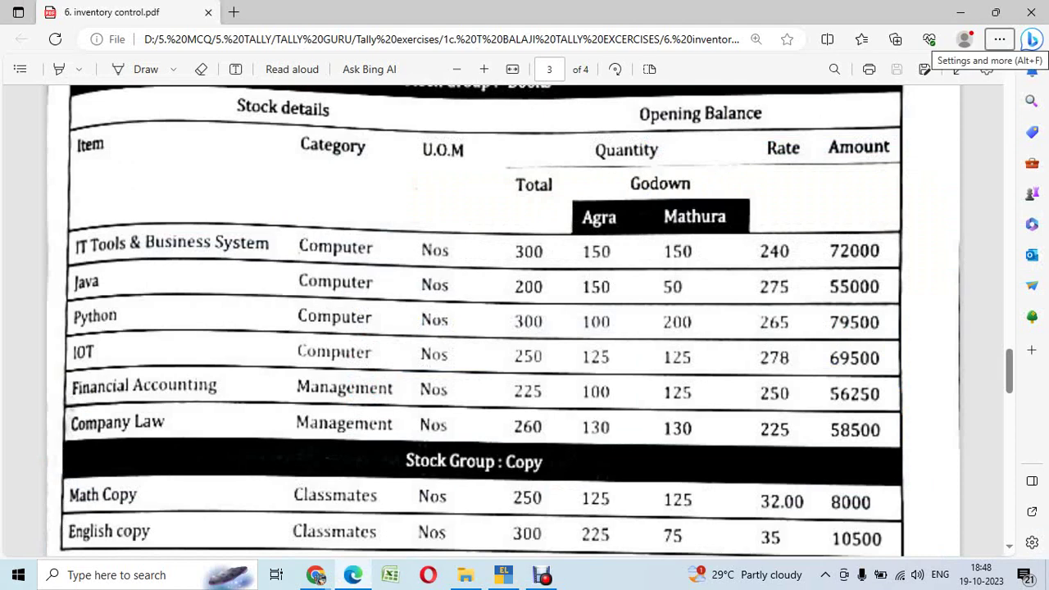
Step: Scroll the exercise PDF to the Copy rows and the report-check instructions
click(1000, 39)
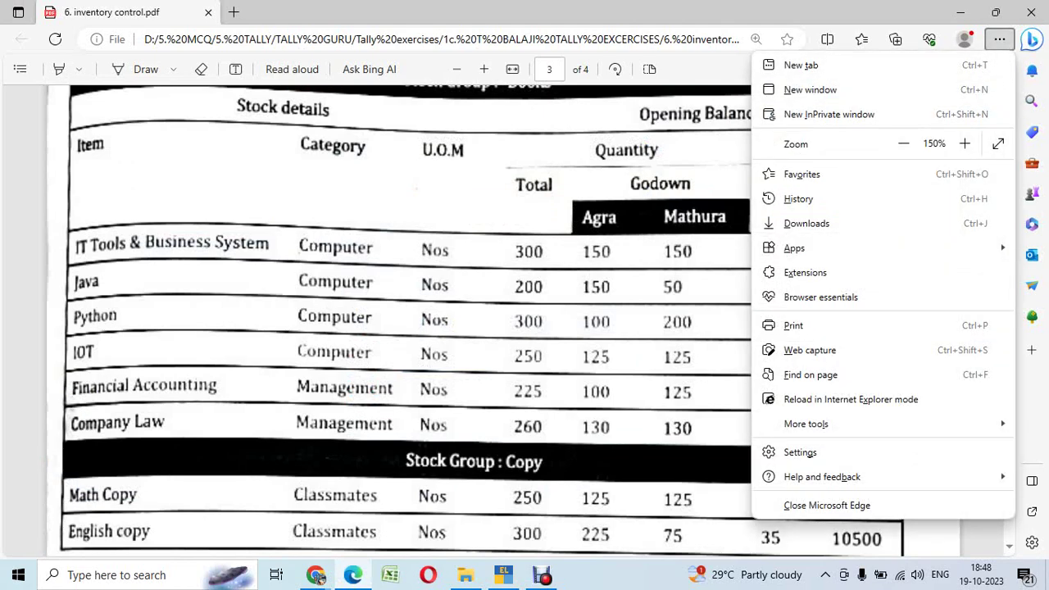
key(Escape)
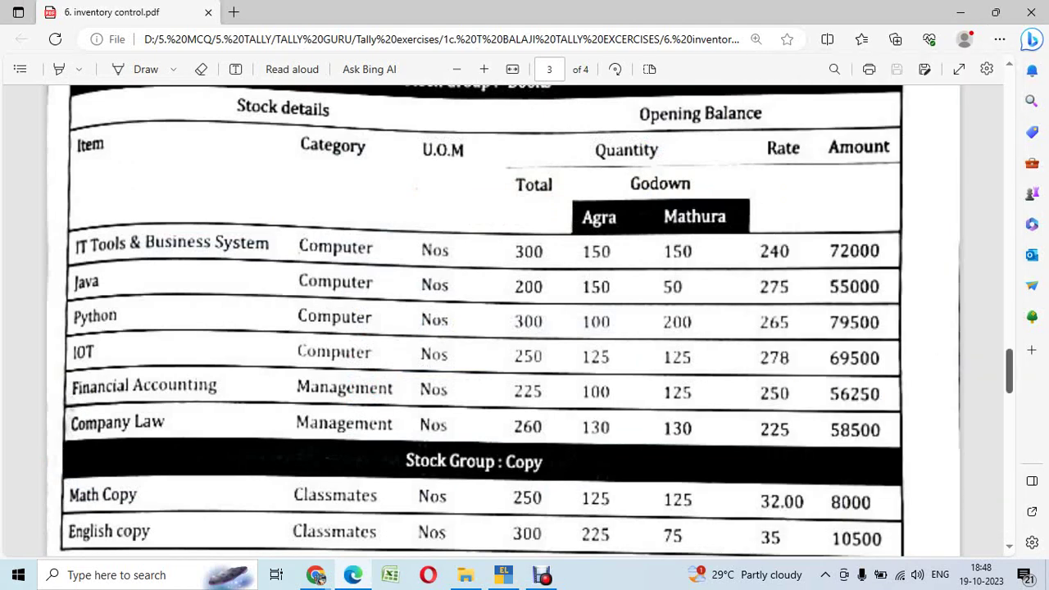
key(Down)
key(Down)
key(Down)
key(Down)
key(Down)
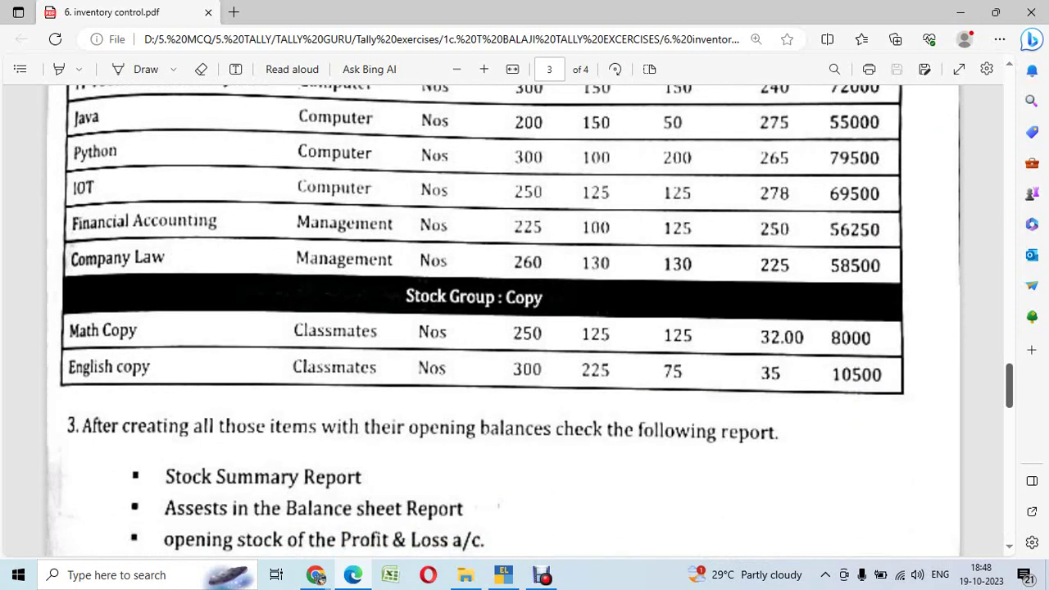
Step: Name the new item 'Math Copy' with part number 07, replacing the rejected 06
key(alt+Tab)
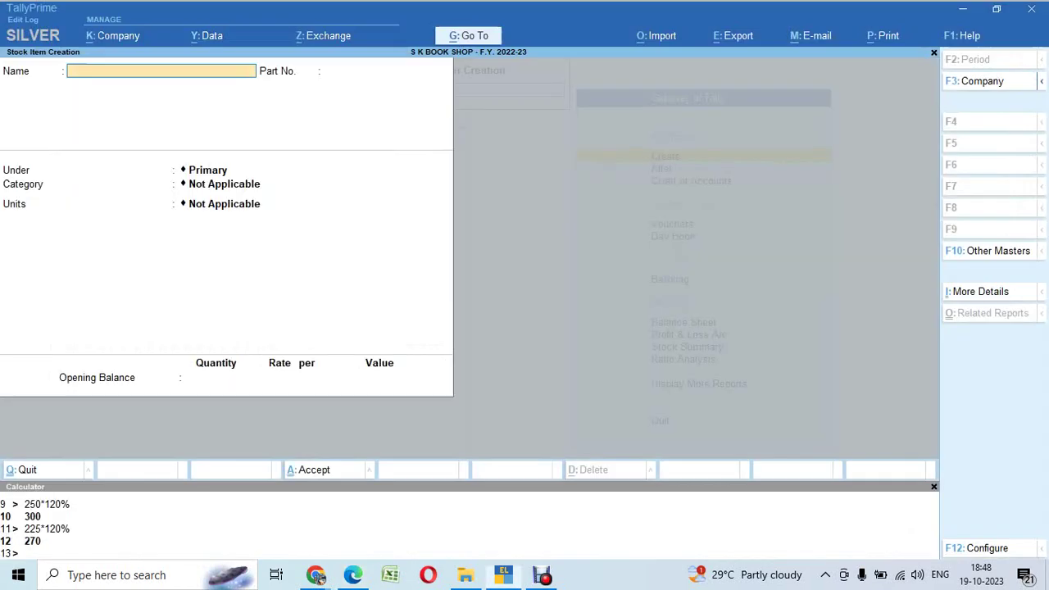
text(Math Copy)
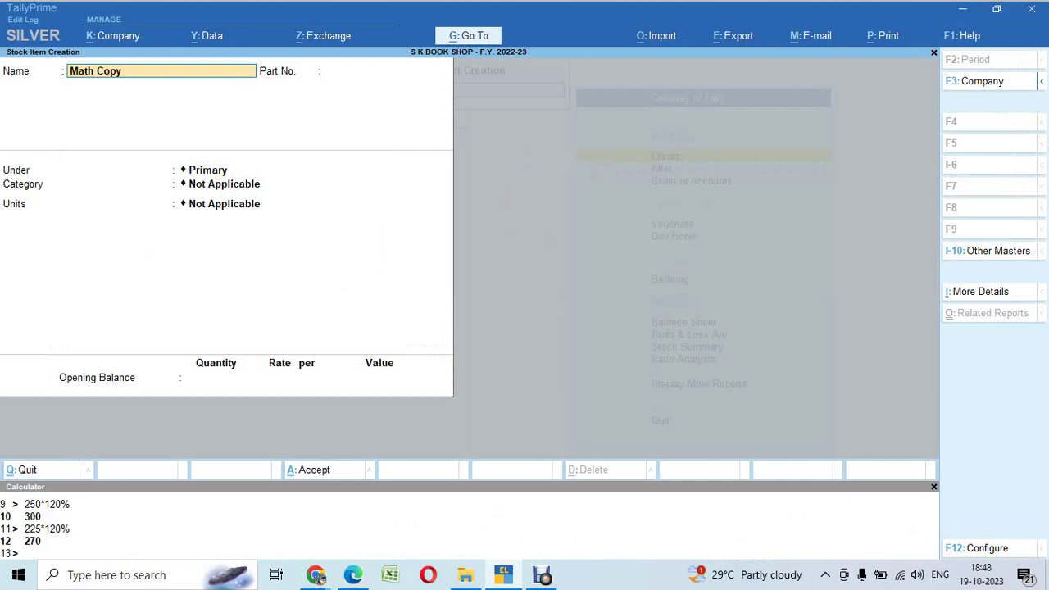
key(Return)
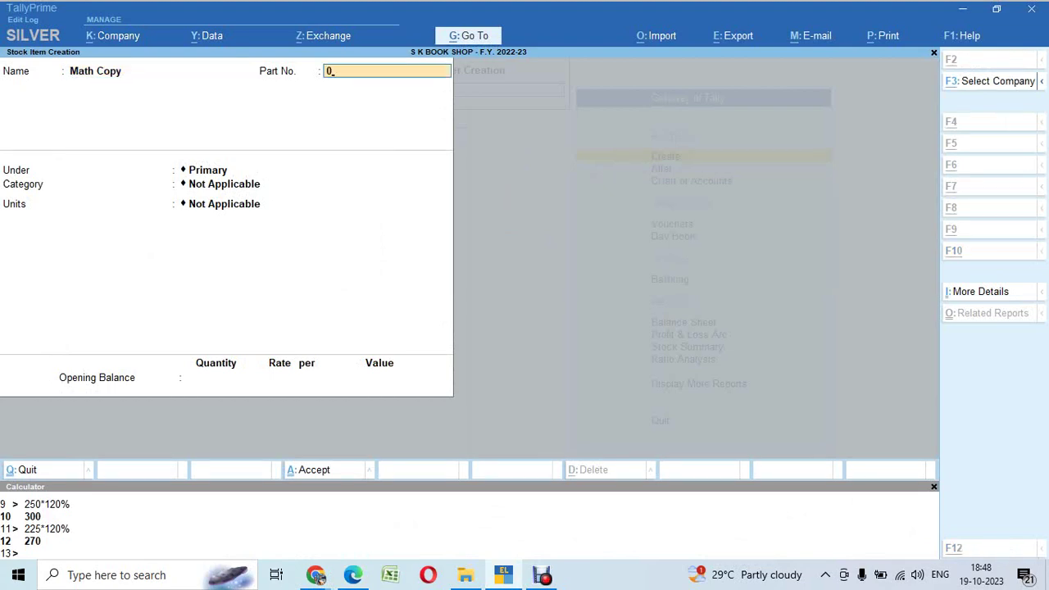
key(alt+Tab)
key(alt+Tab)
text(06)
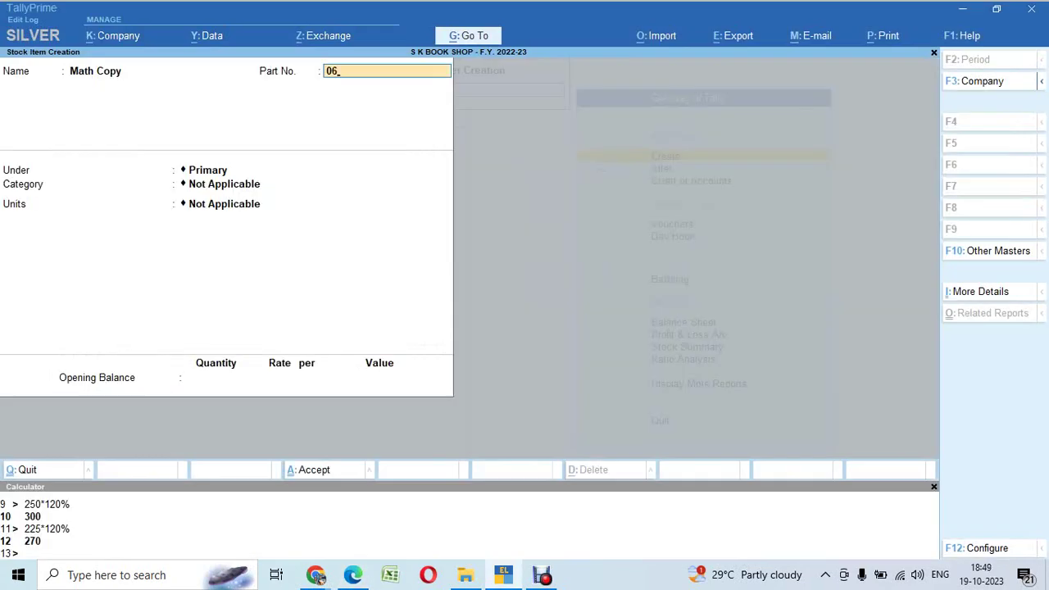
key(Return)
key(BackSpace)
text(07)
key(Return)
Step: Put it under Copy, category Classmates, units Nos., with standard rates turned on
key(Down)
key(Down)
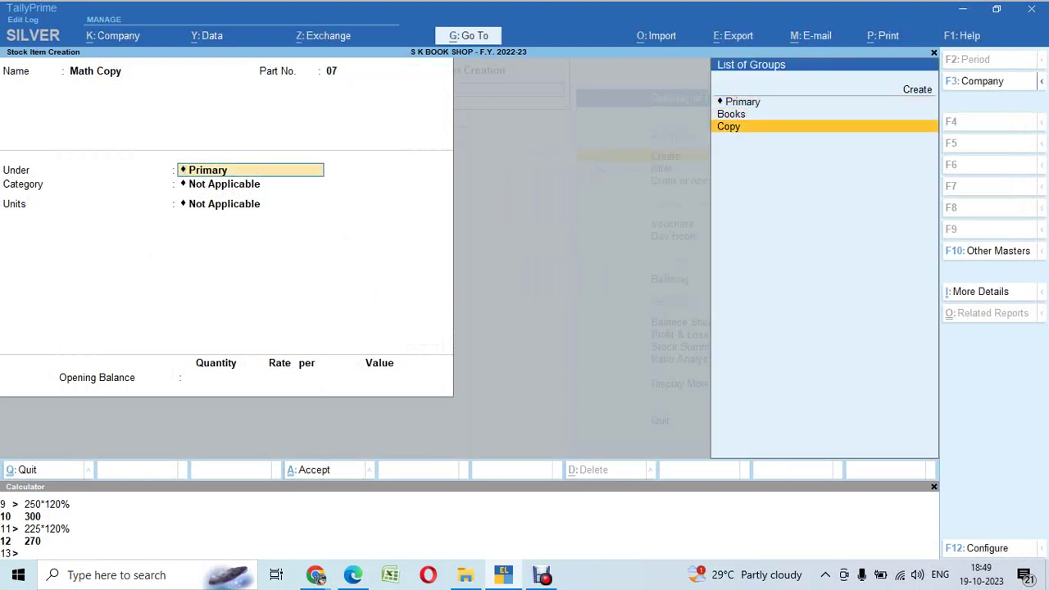
key(Return)
key(Down)
key(Down)
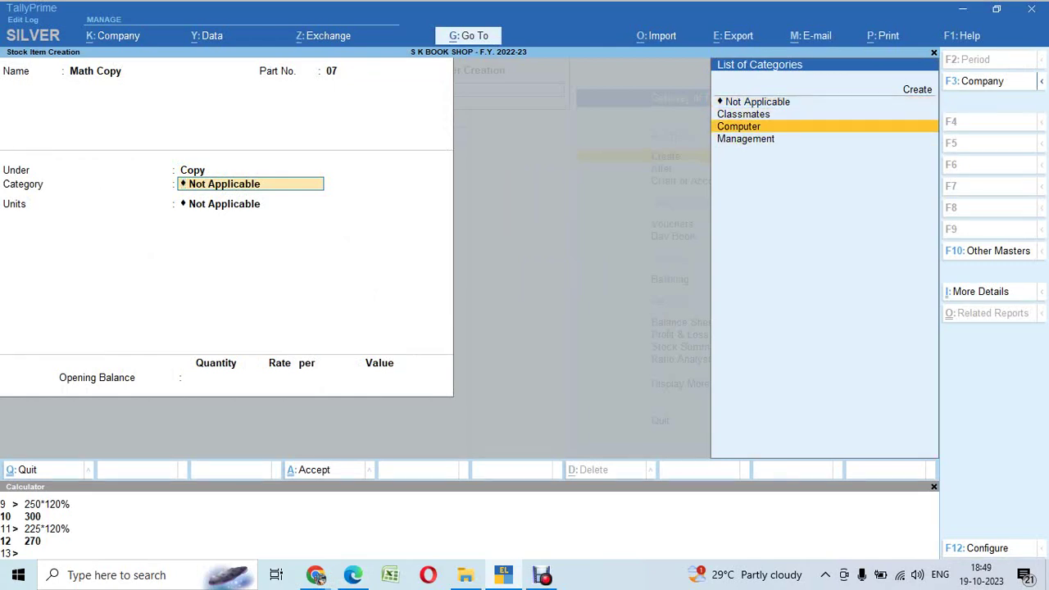
key(Up)
key(Return)
key(Down)
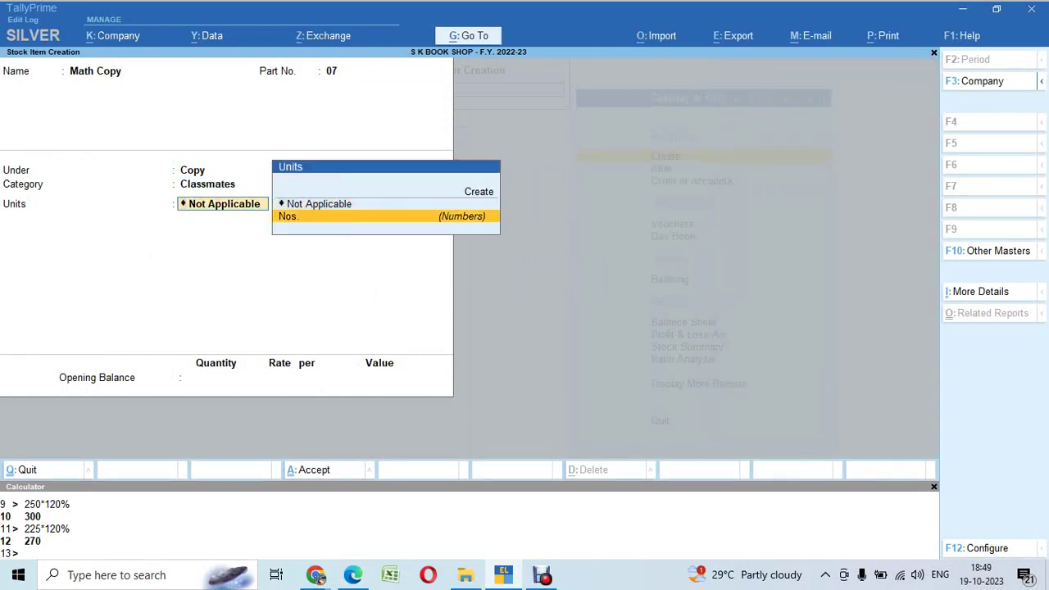
key(Return)
key(y)
key(Return)
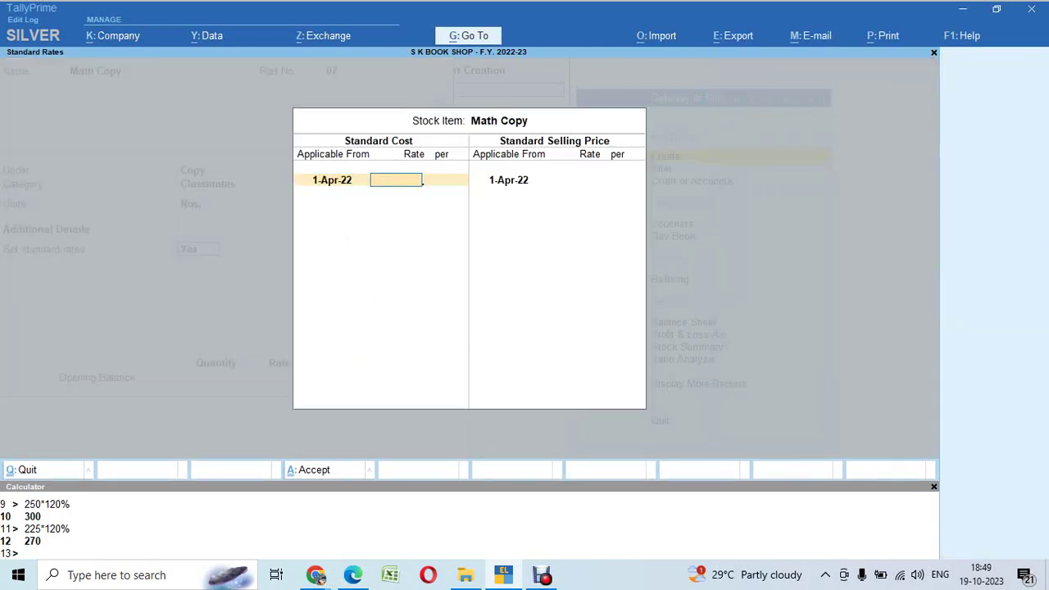
Step: Enter standard cost 32 and selling price 40 (32 × 125%)
key(alt+Tab)
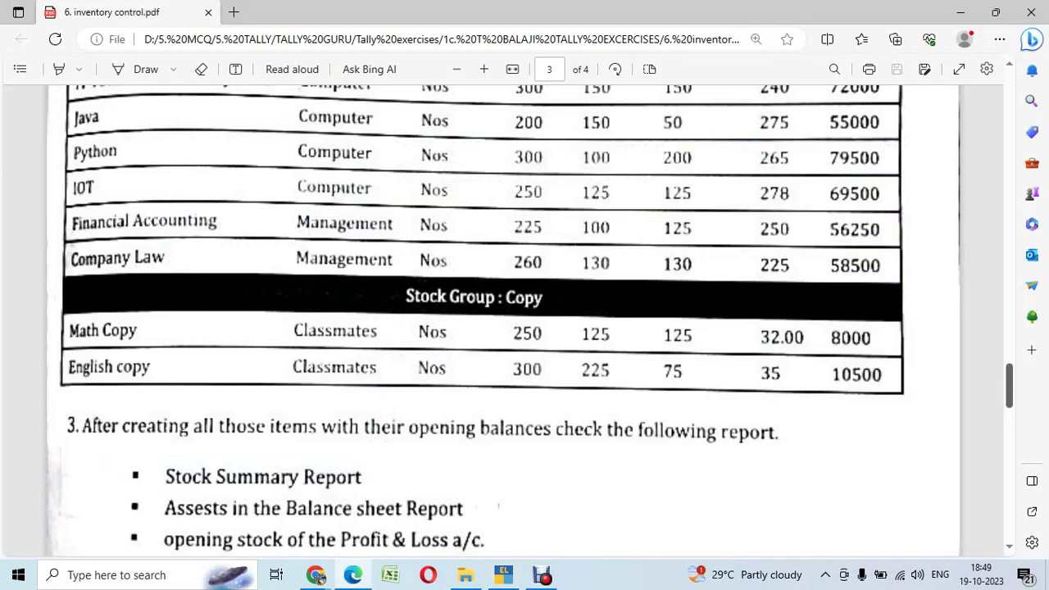
key(alt+Tab)
text(32)
key(Return)
key(Return)
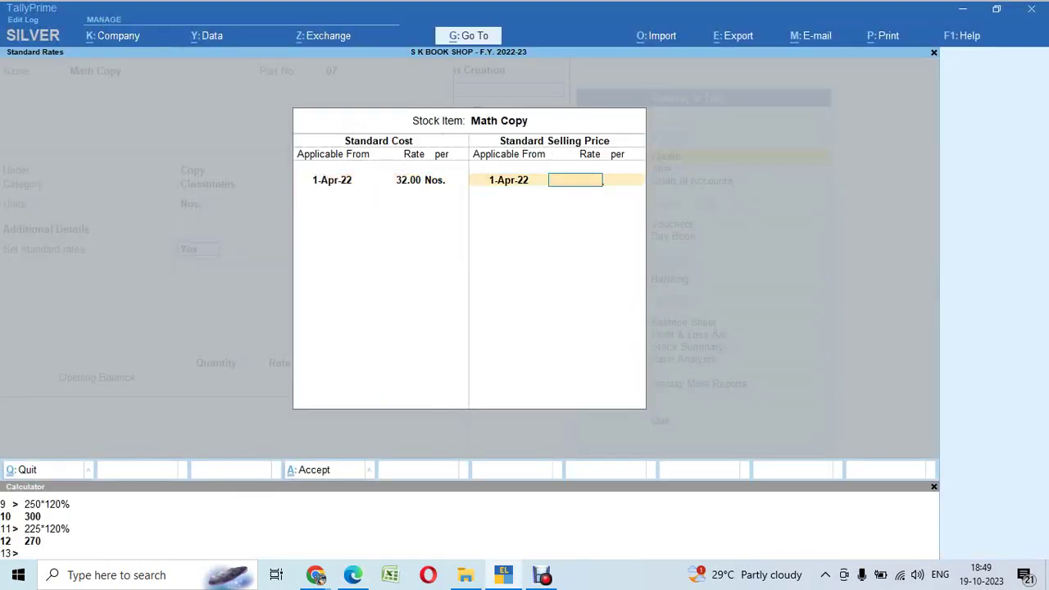
key(ctrl+n)
text(32*125%)
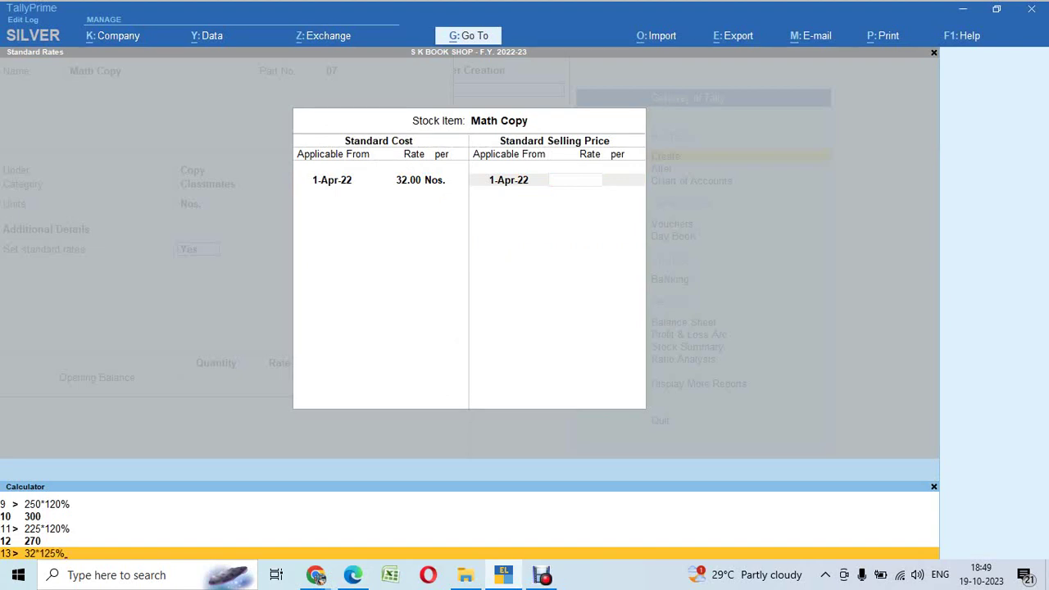
key(Return)
key(ctrl+m)
key(Return)
key(Return)
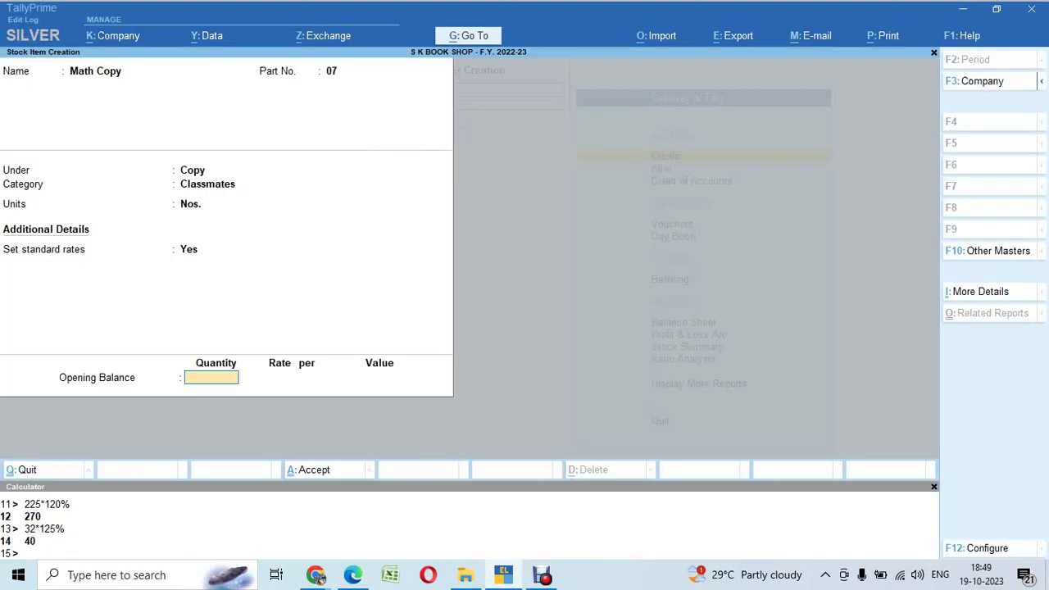
Step: Enter an opening quantity of 250 Nos. and allocate 125 to Agra at 32 (4,000.00)
key(alt+Tab)
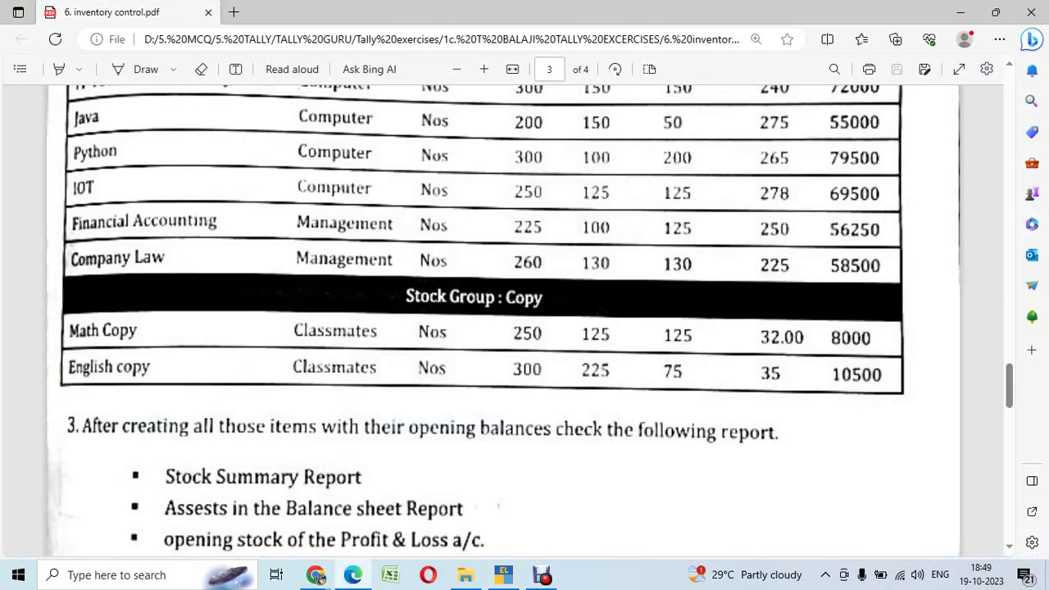
key(alt+Tab)
text(250)
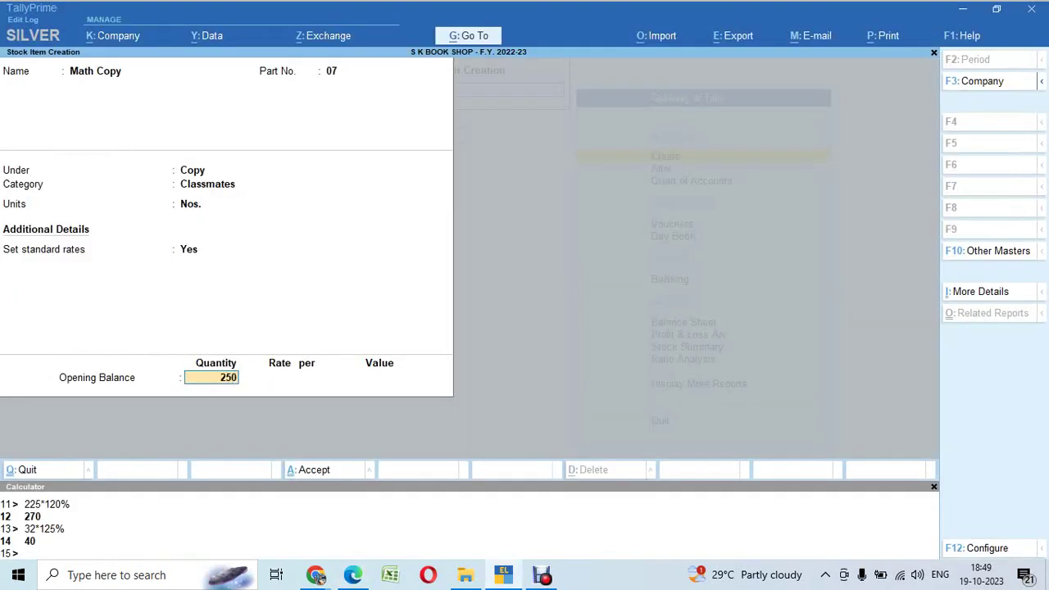
key(Return)
key(Return)
text(125)
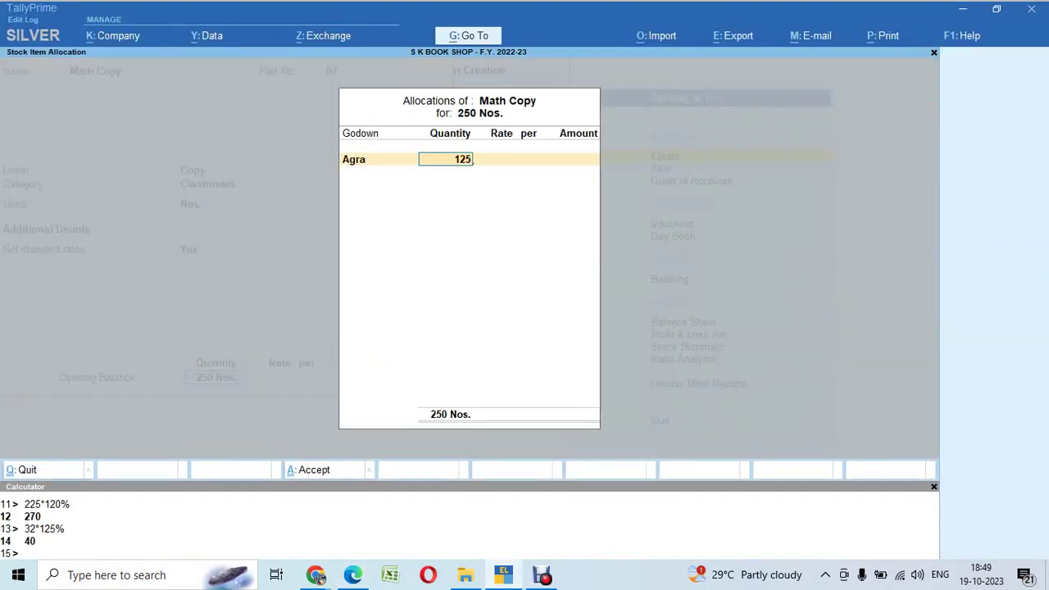
key(Return)
key(alt+Tab)
key(alt+Tab)
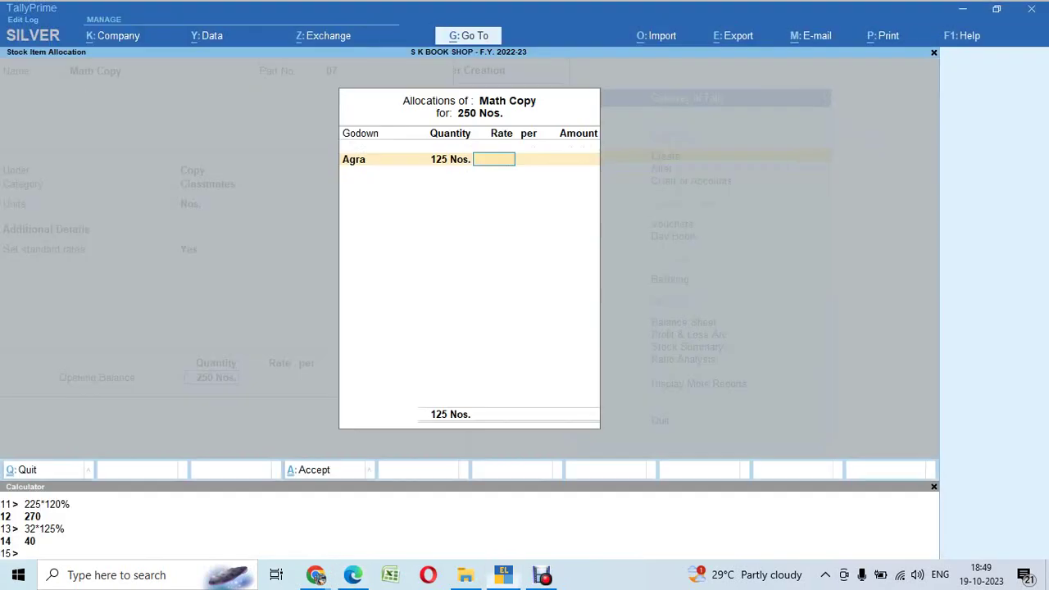
text(32)
key(Return)
key(Return)
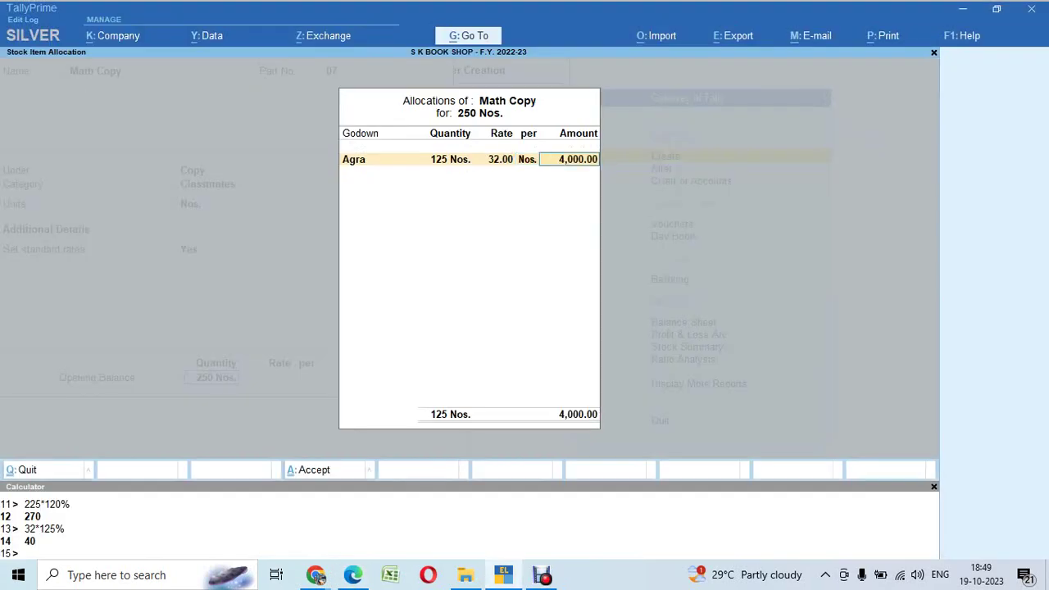
Step: Allocate the remaining 125 Nos. to Mathura at 32 and accept the Math Copy item
key(Return)
key(Down)
key(Down)
key(Return)
key(Return)
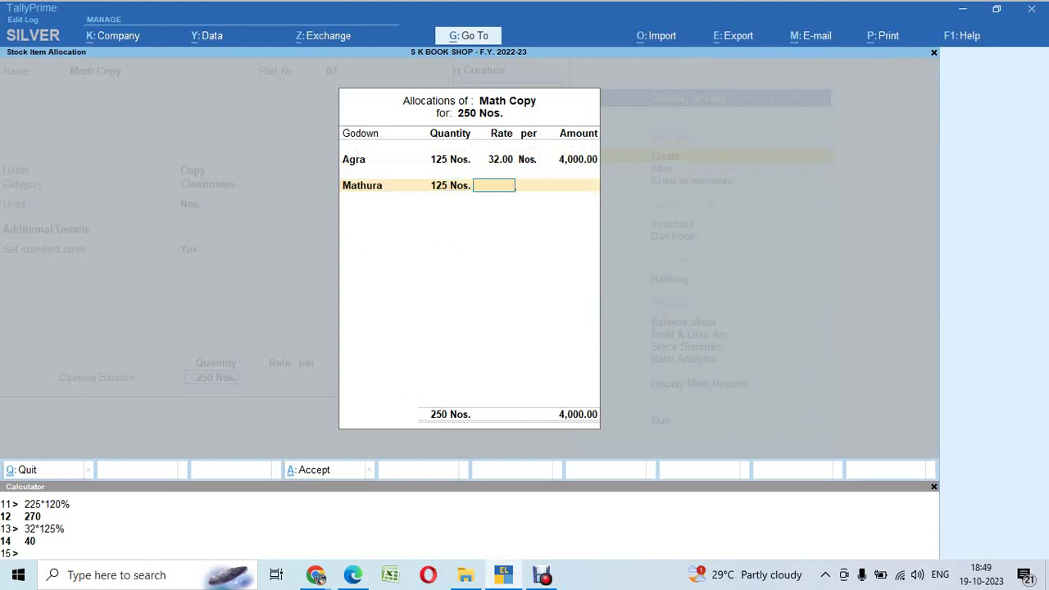
text(32)
key(Return)
key(Return)
key(Return)
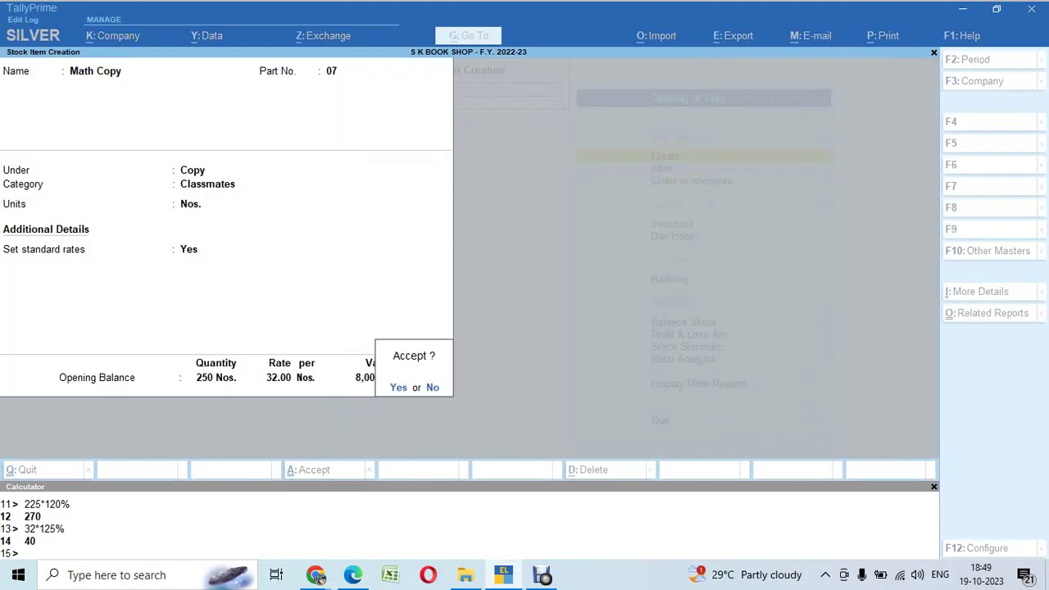
key(alt+Tab)
key(alt+Tab)
key(Return)
key(alt+Tab)
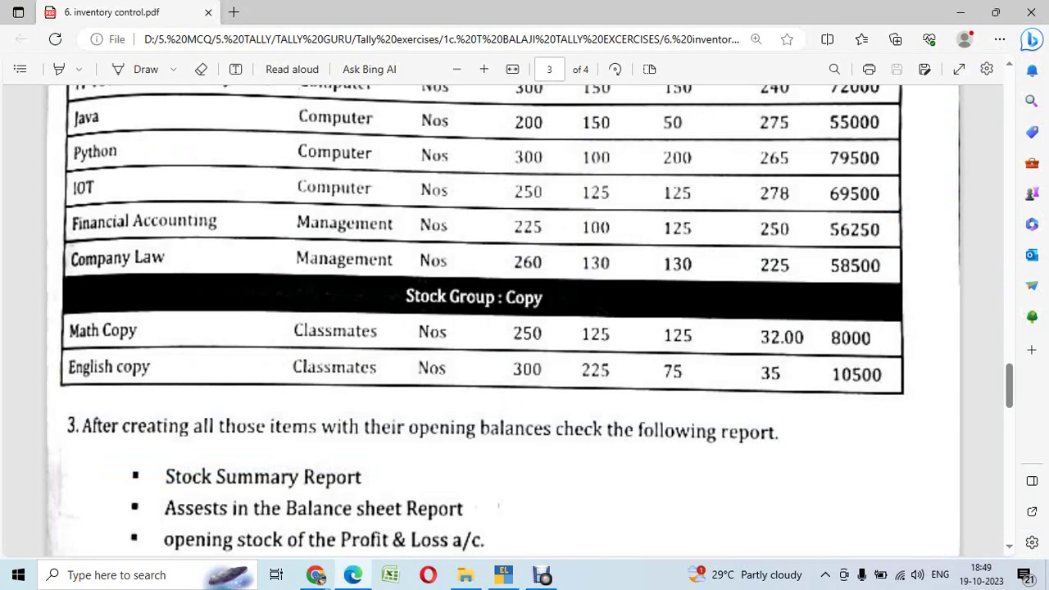
key(Down)
key(Down)
key(Down)
key(alt+Tab)
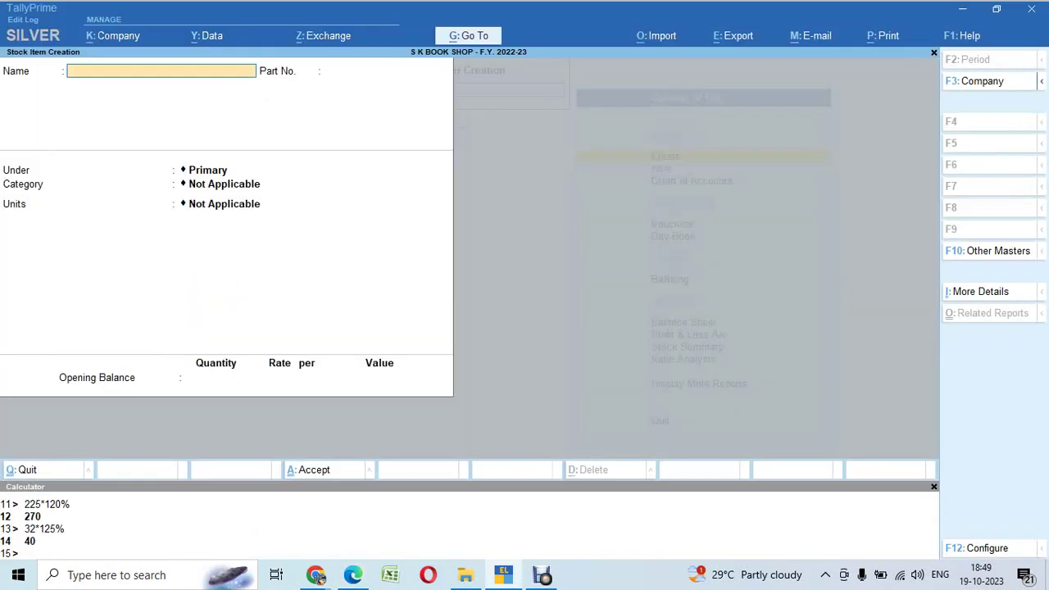
Step: Name the item Eglish Copy with part no. 08, under Copy, Classmates, units Nos., standard rates enabled
text(Eglish Copy)
key(Return)
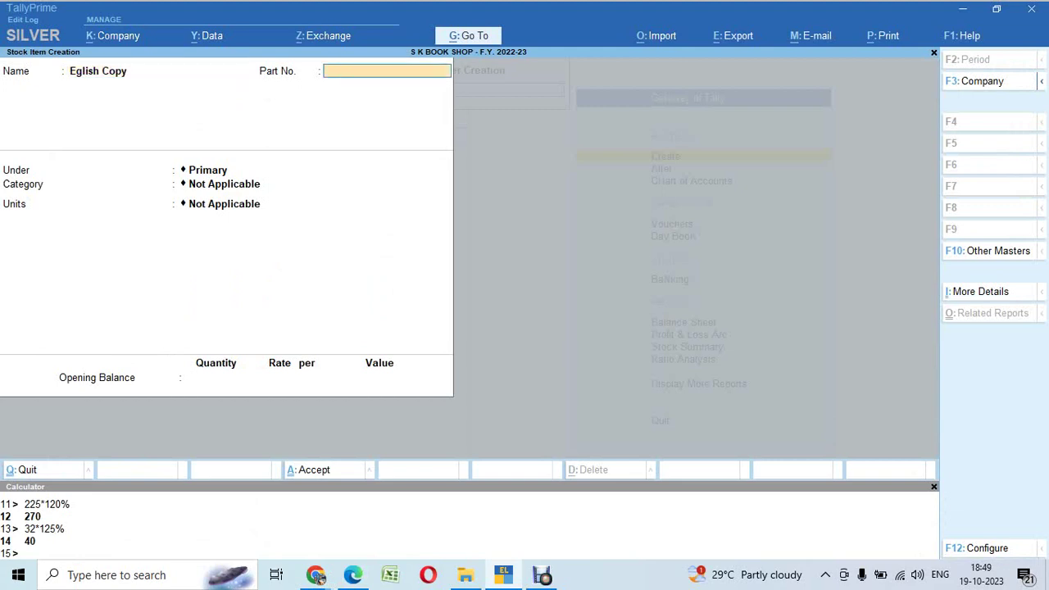
key(alt+Tab)
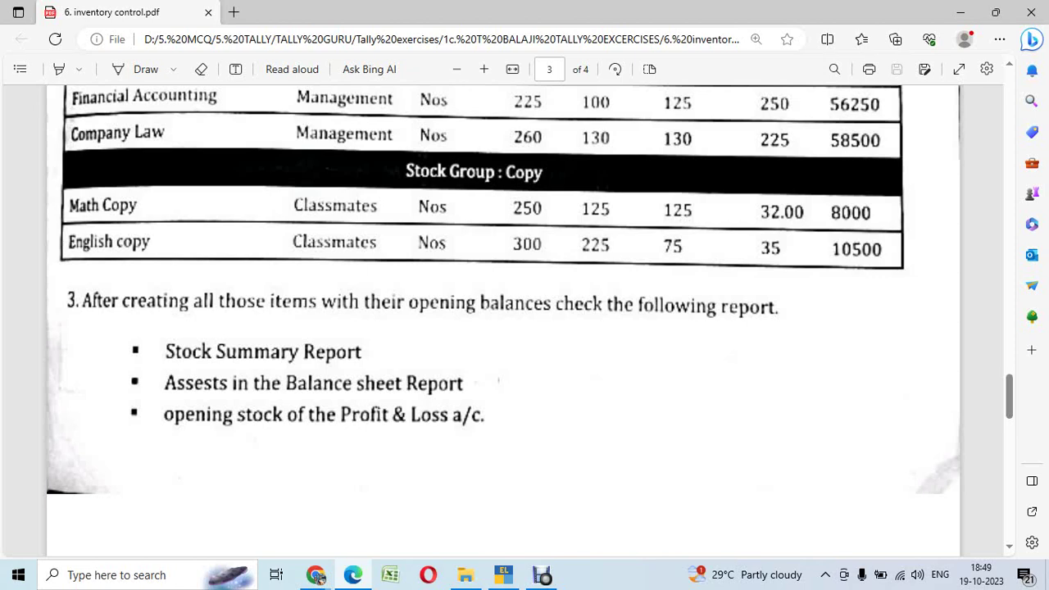
key(alt+Tab)
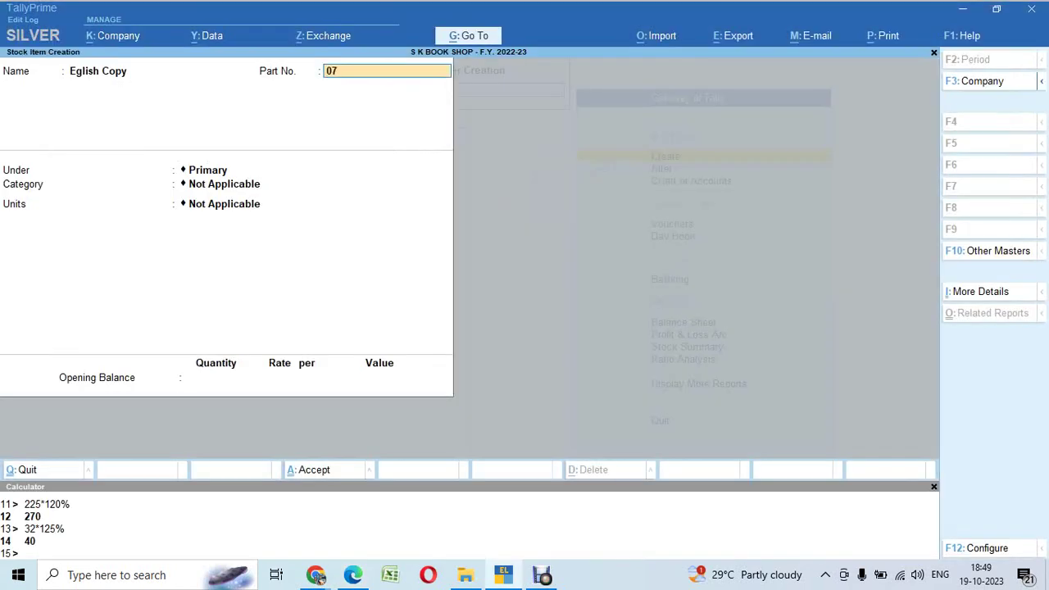
text(07)
key(BackSpace)
key(Return)
key(Down)
key(Down)
key(Return)
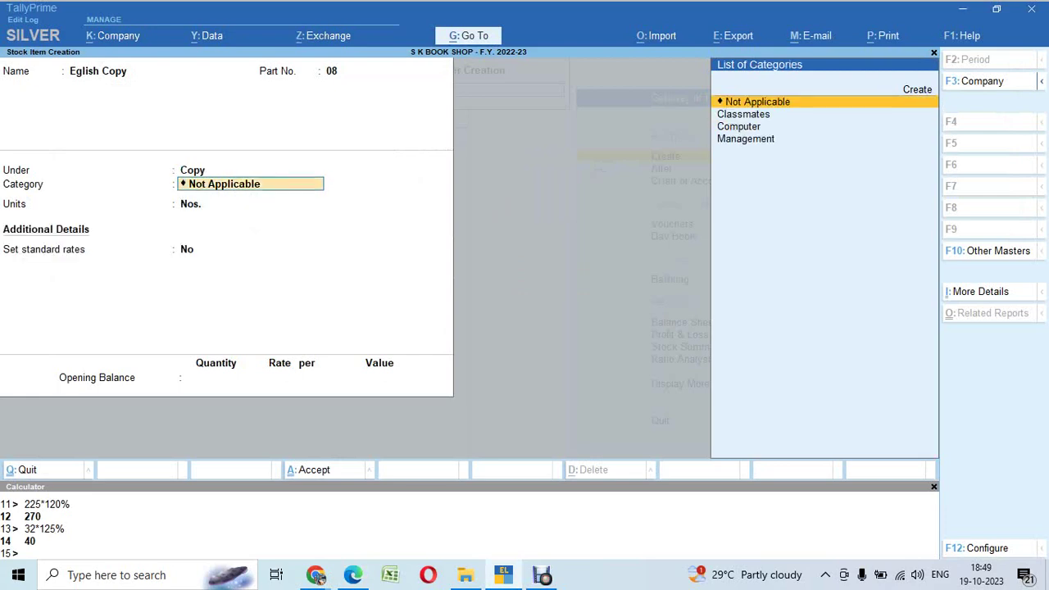
key(Down)
key(Return)
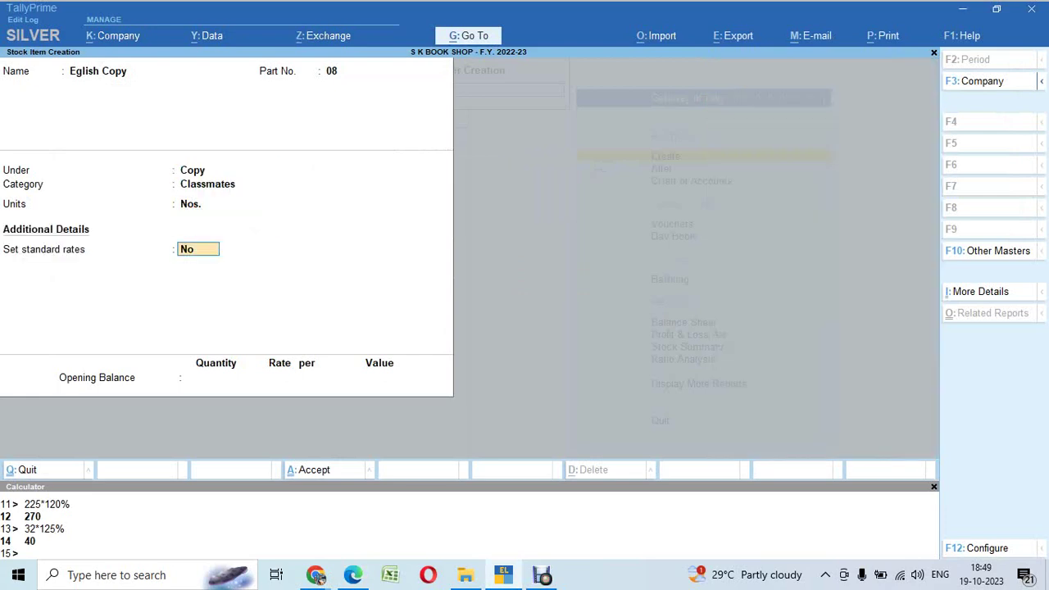
text(y)
key(Return)
Step: Set standard cost to 35 and selling price to 45, overriding the calculated 43.75
key(alt+Tab)
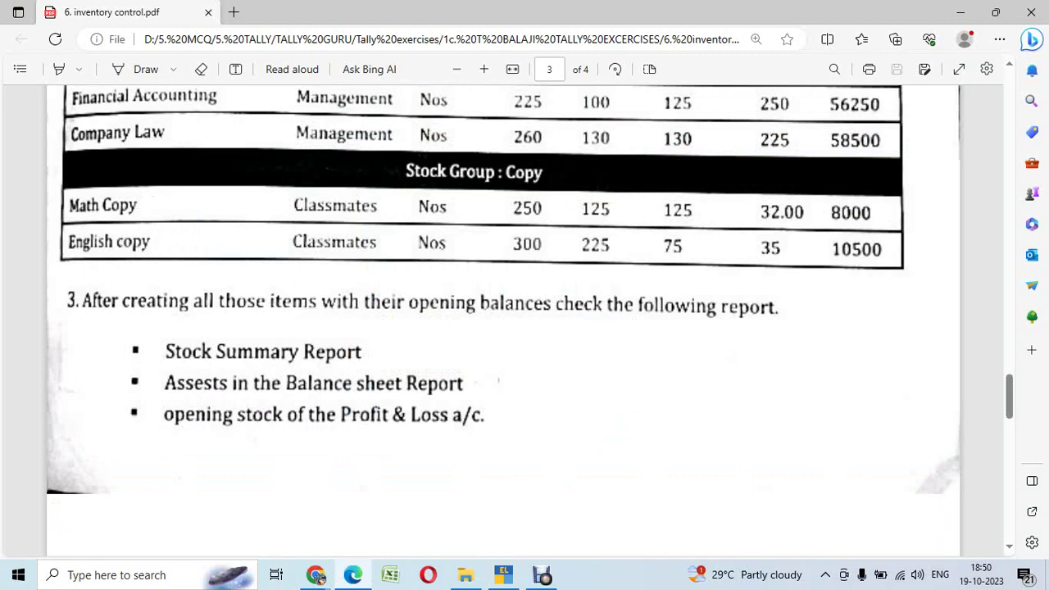
key(alt+Tab)
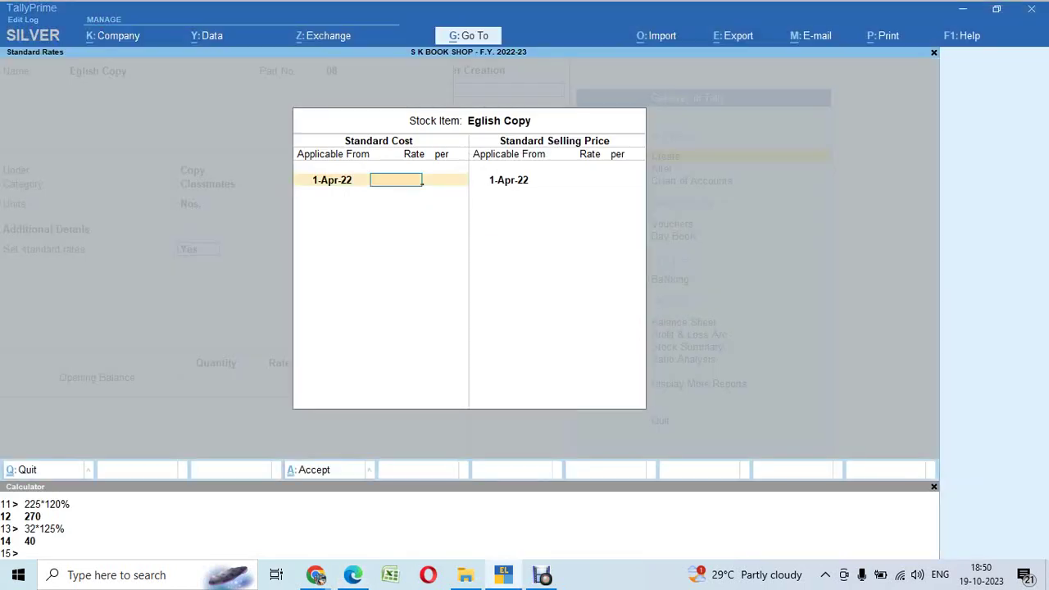
text(35)
key(Return)
key(Return)
key(Return)
key(ctrl+n)
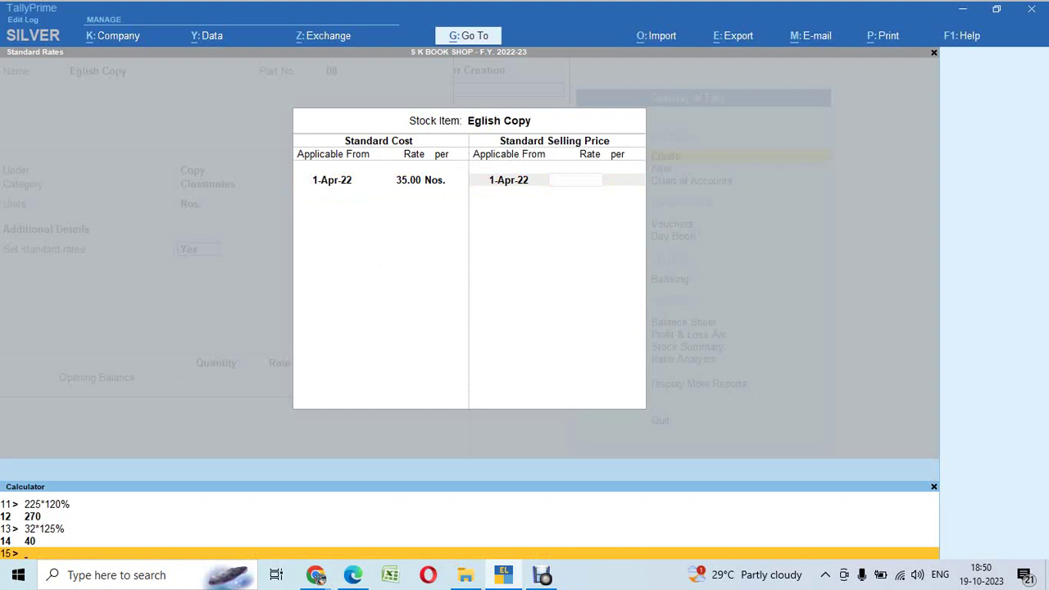
text(35*125%)
key(Return)
key(ctrl+m)
key(Return)
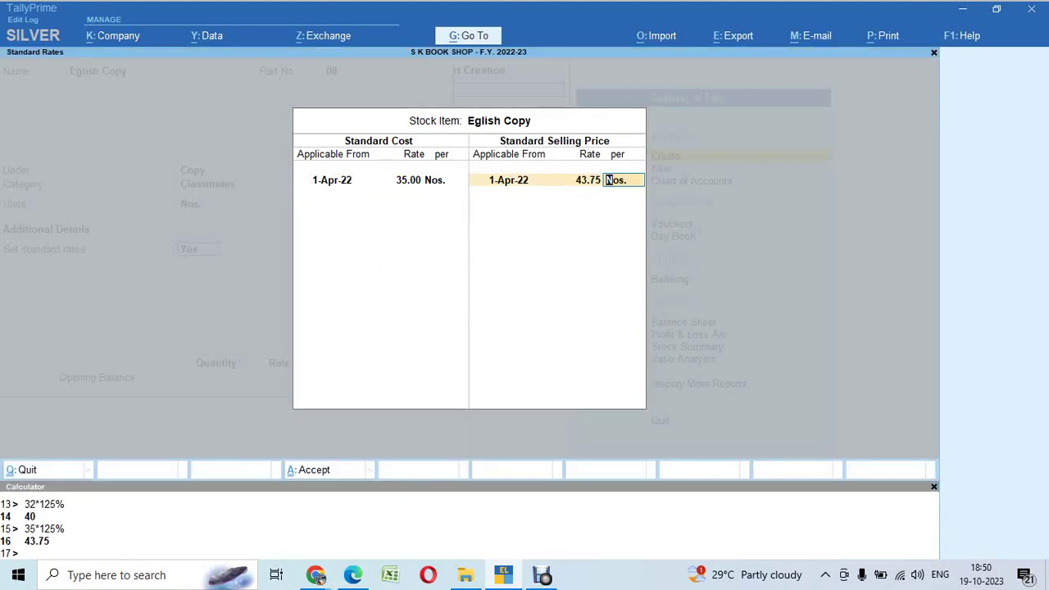
key(BackSpace)
key(BackSpace)
text(45)
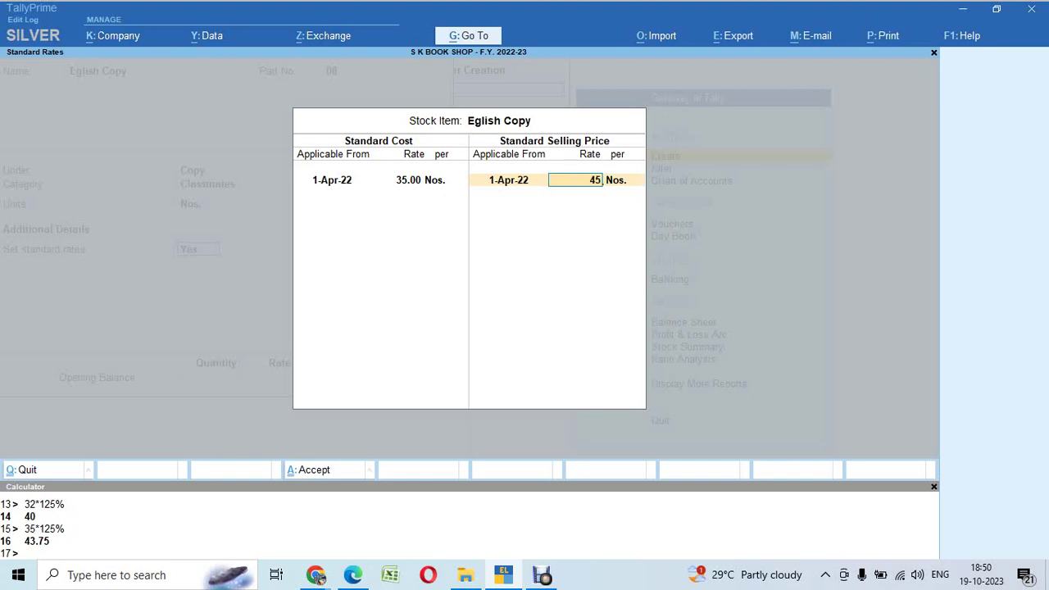
key(Return)
key(Return)
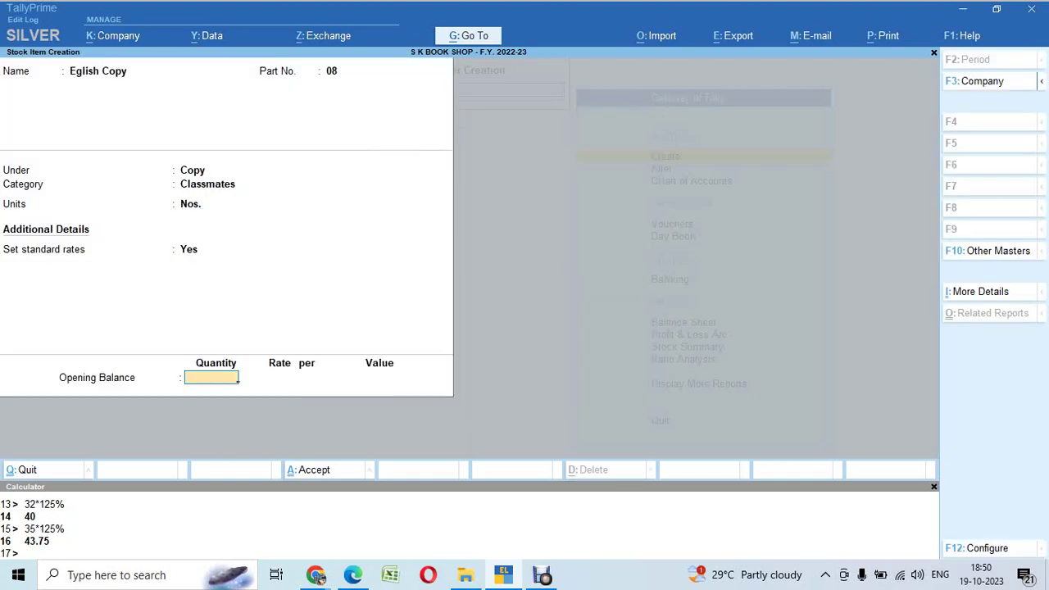
Step: Enter an opening stock quantity of 300 Nos. for Eglish Copy
key(alt+Tab)
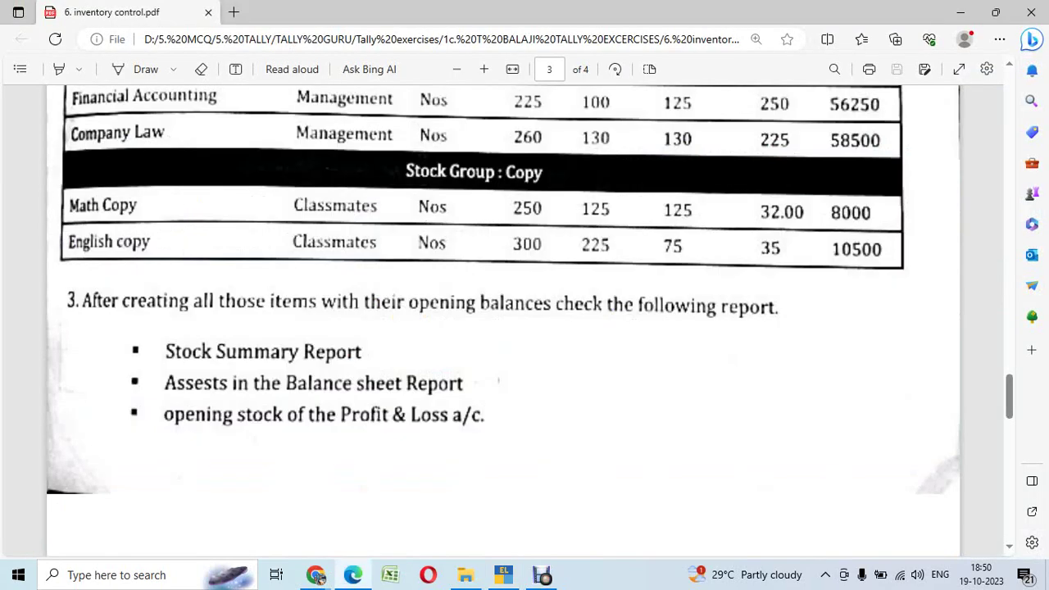
key(alt+Tab)
text(300)
key(Return)
key(Down)
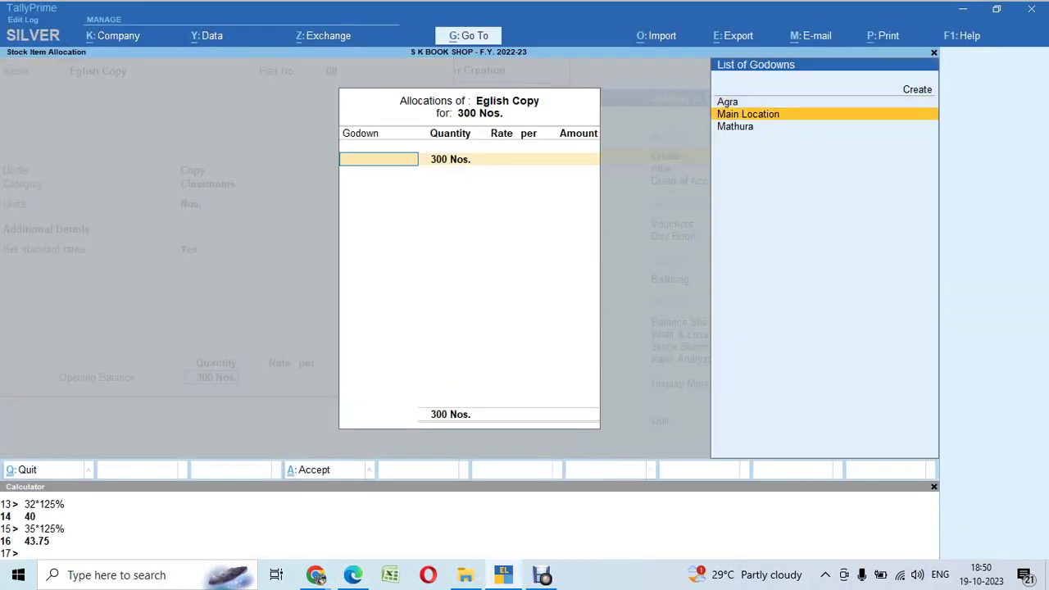
Step: Allocate 225 Nos. to the Agra godown at a rate of 35
key(Up)
key(Return)
key(alt+Tab)
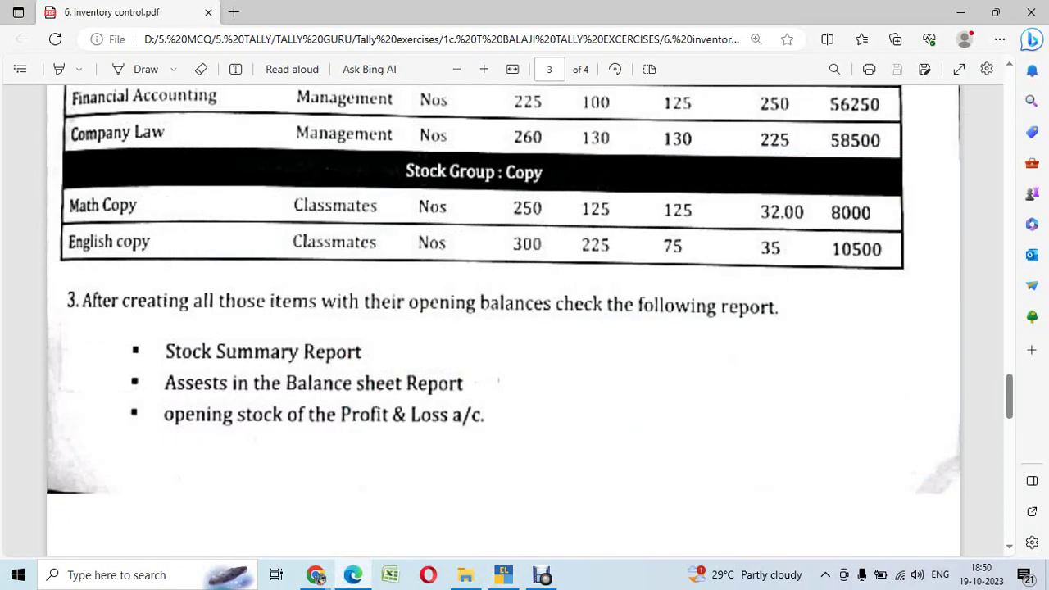
key(alt+Tab)
text(225)
key(Return)
key(alt+Tab)
key(alt+Tab)
text(35)
key(Return)
key(Return)
key(Return)
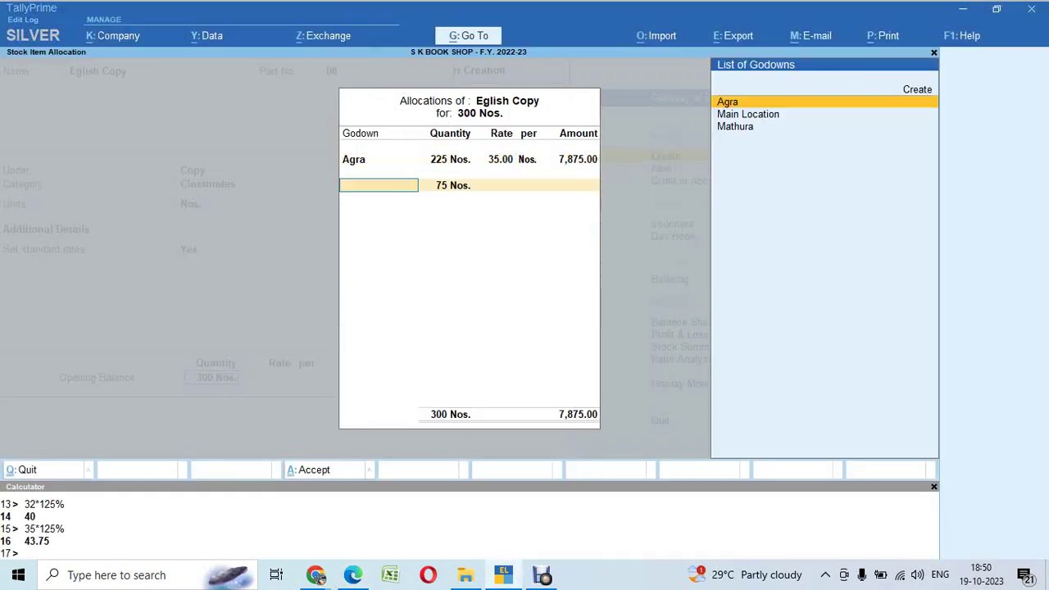
key(Down)
key(Down)
key(Return)
key(Return)
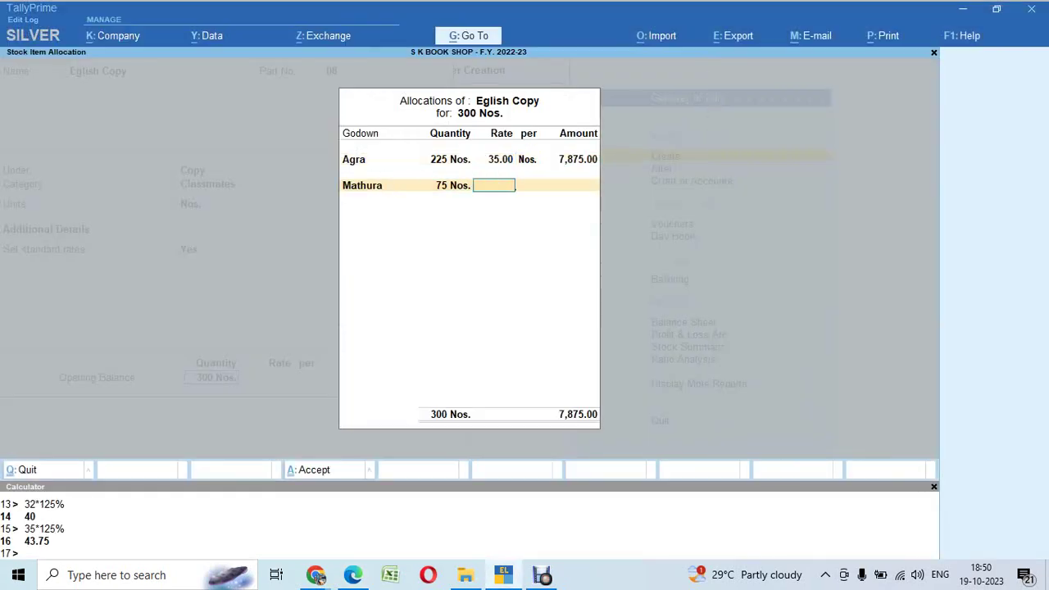
Step: Allocate the remaining 75 Nos. to Mathura at 35 (2,625.00) and accept the item
key(alt+Tab)
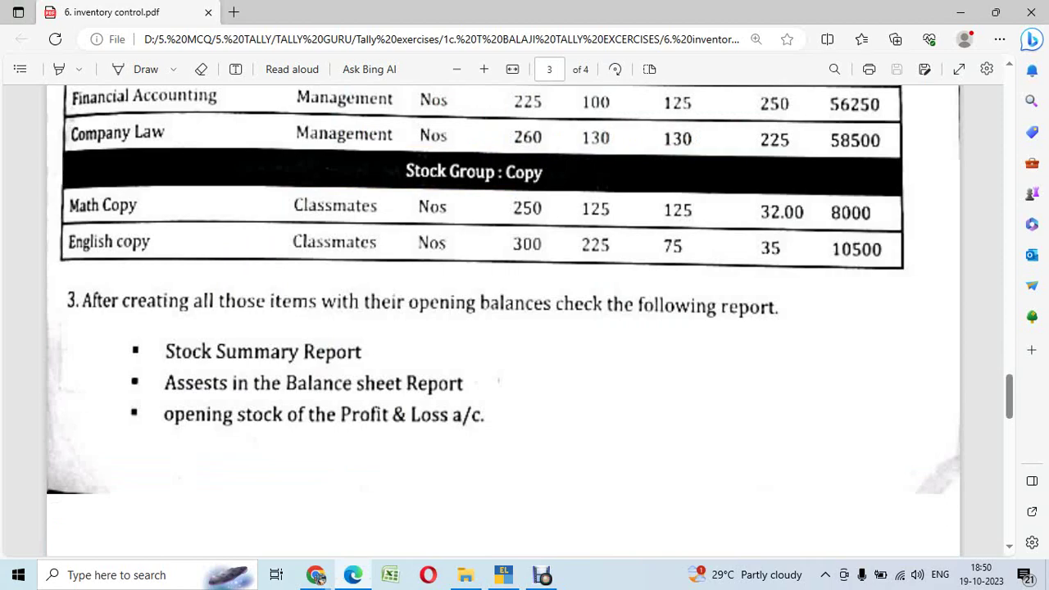
key(alt+Tab)
text(35)
key(Return)
key(Return)
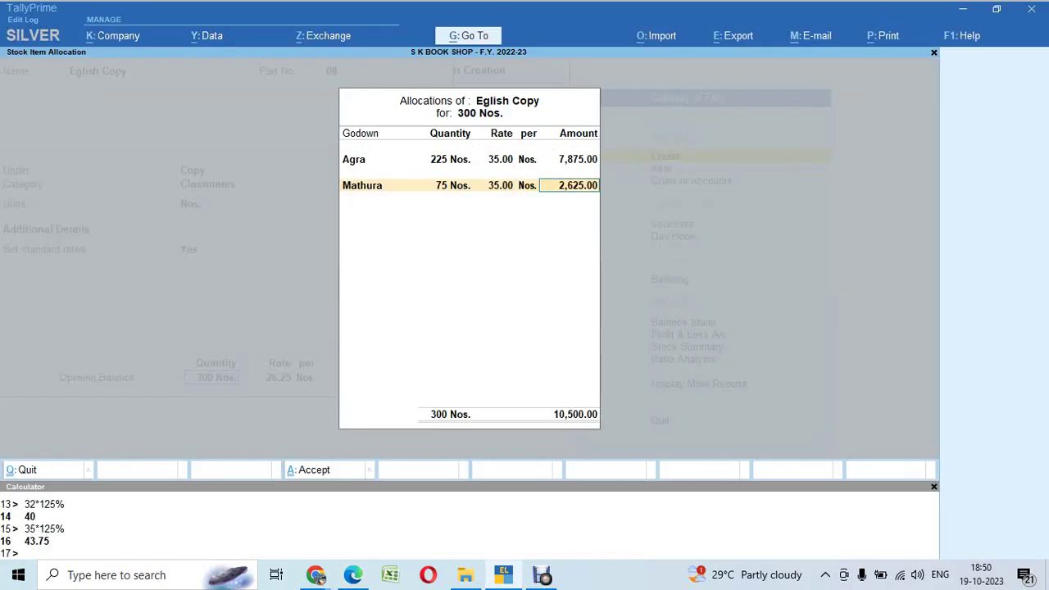
key(alt+Tab)
key(alt+Tab)
key(Return)
key(Return)
key(Return)
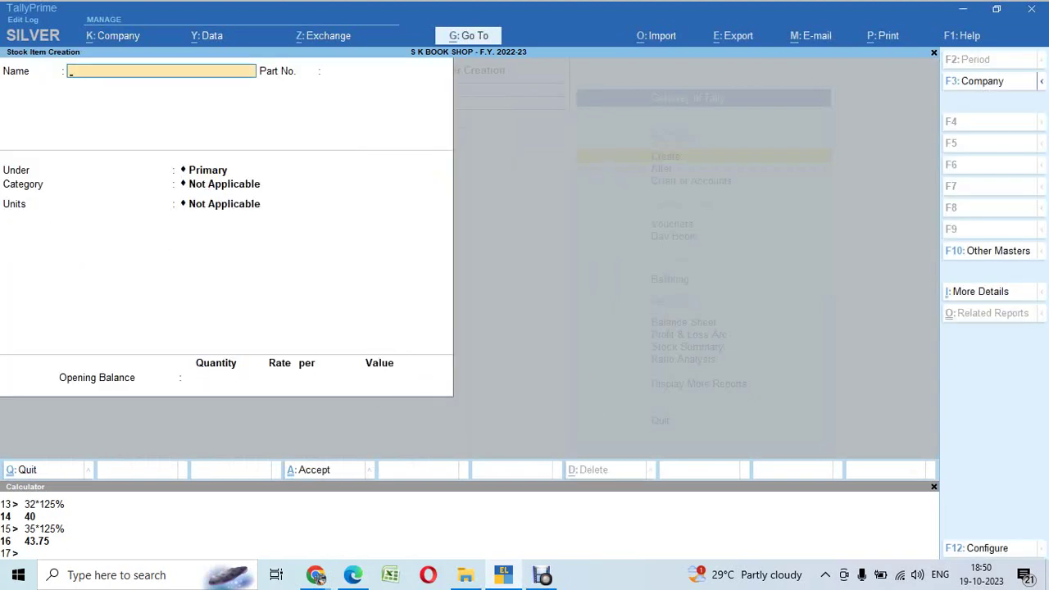
Step: Quit stock item creation, open the Balance Sheet, and drill into Closing Stock under Current Assets
key(Escape)
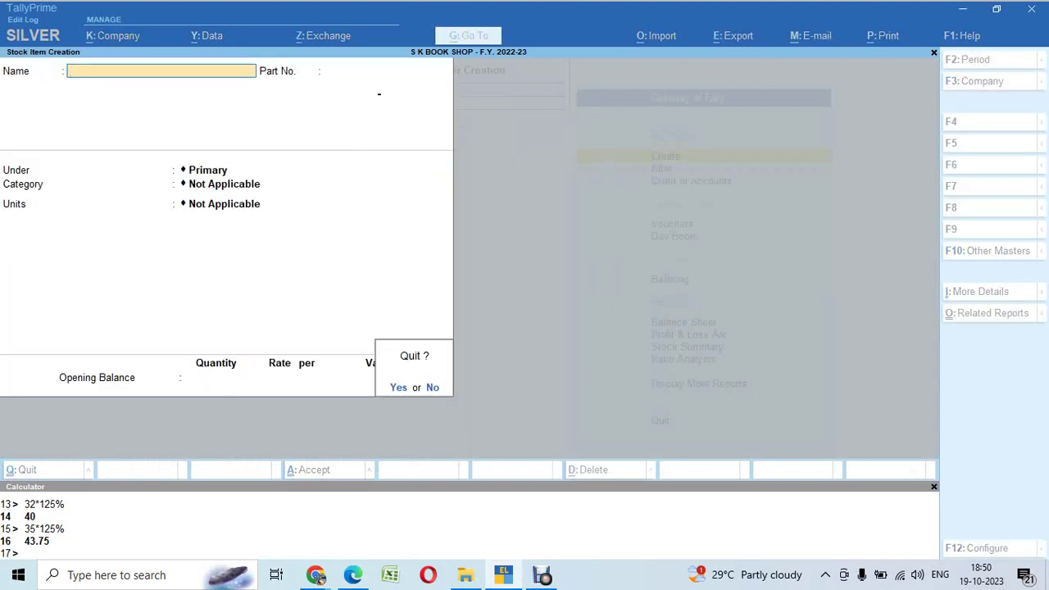
key(Return)
key(b)
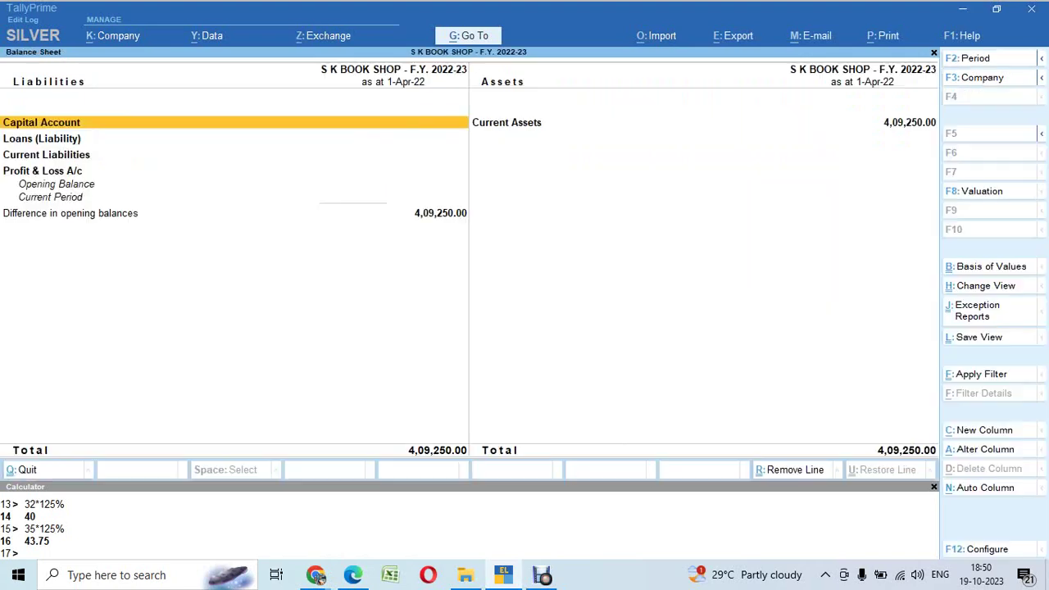
key(Right)
key(Down)
key(Left)
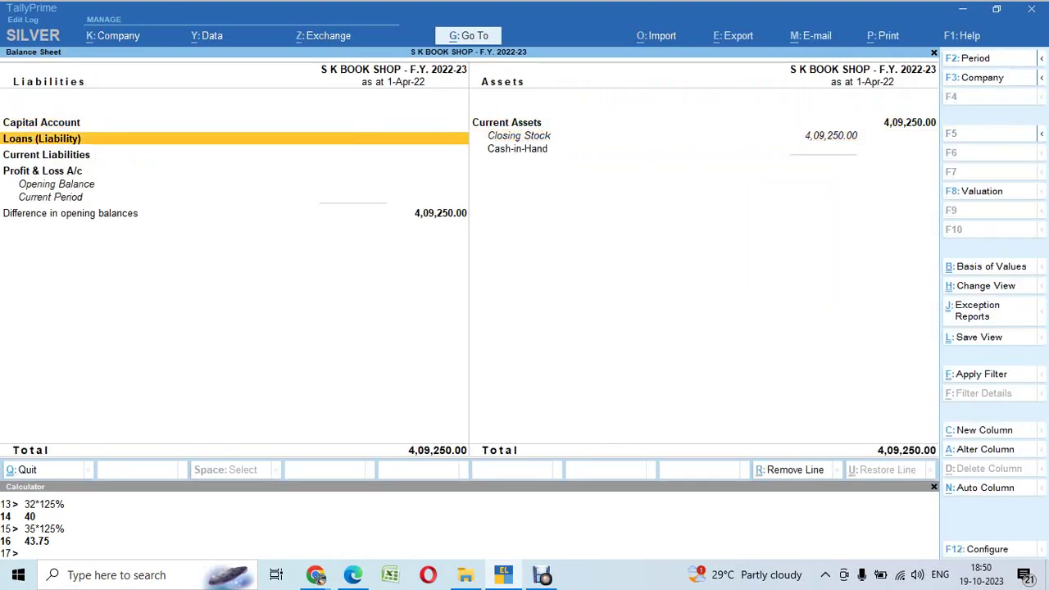
key(Down)
key(Down)
key(Right)
key(Up)
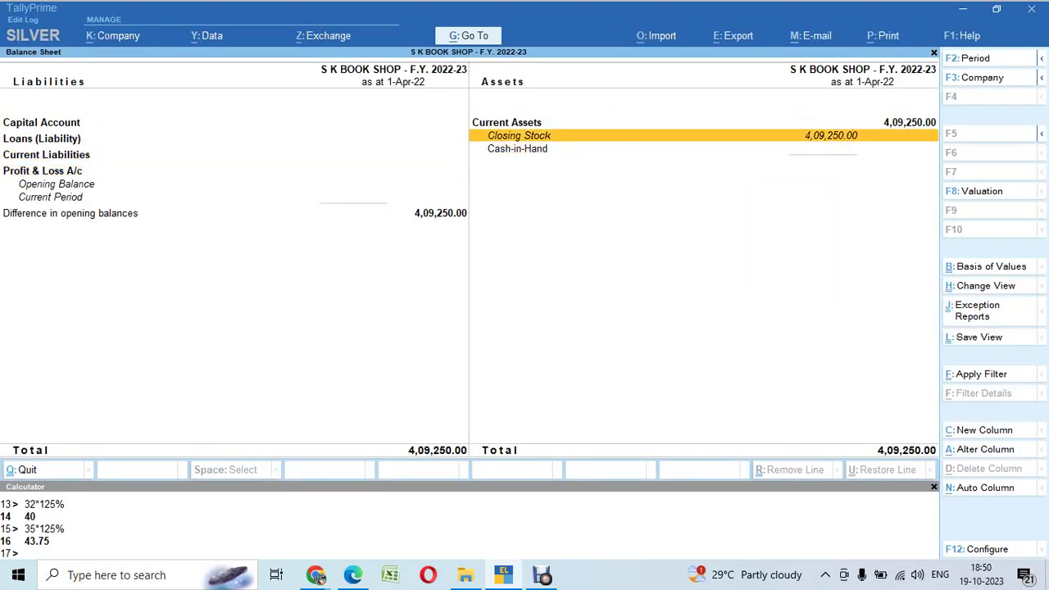
key(Return)
Step: Check item-wise stock values in detailed view total 4,09,250.00, then bring up company features
key(alt+F5)
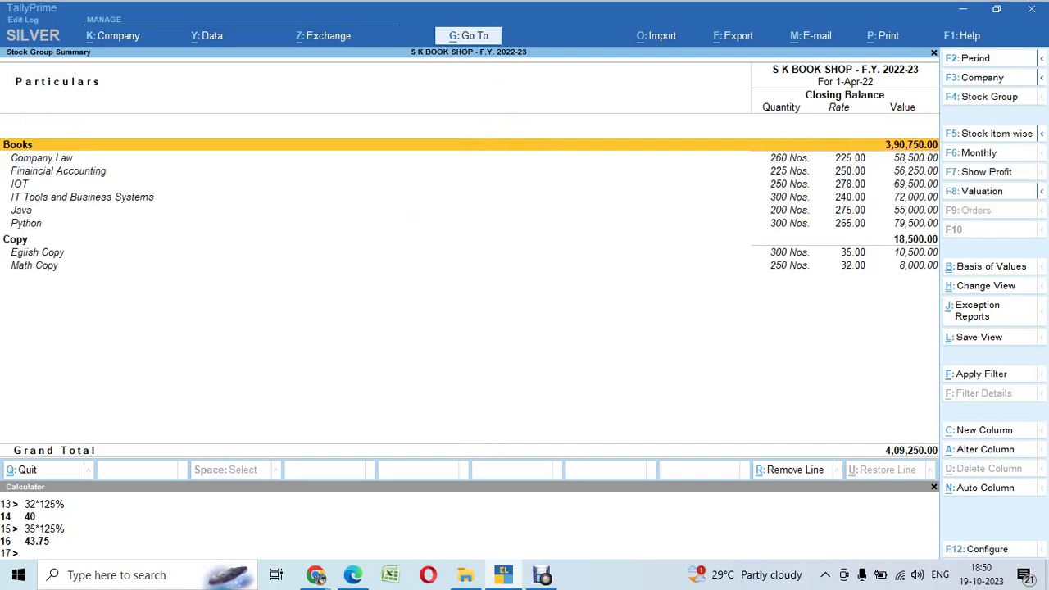
key(Down)
key(Down)
key(Down)
key(Down)
key(Down)
key(Down)
key(Down)
key(Escape)
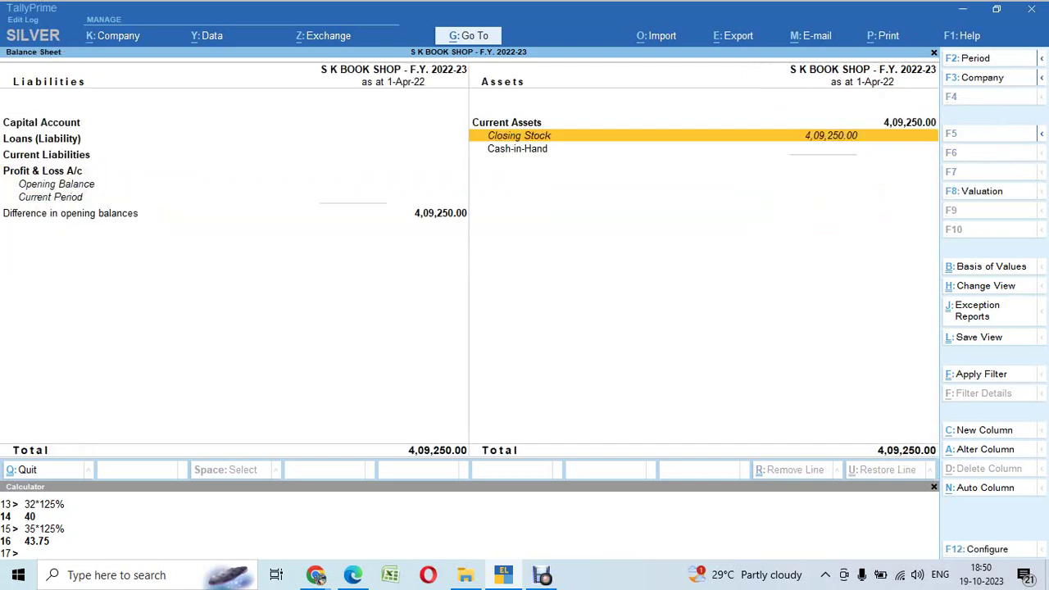
key(Left)
key(Down)
key(Down)
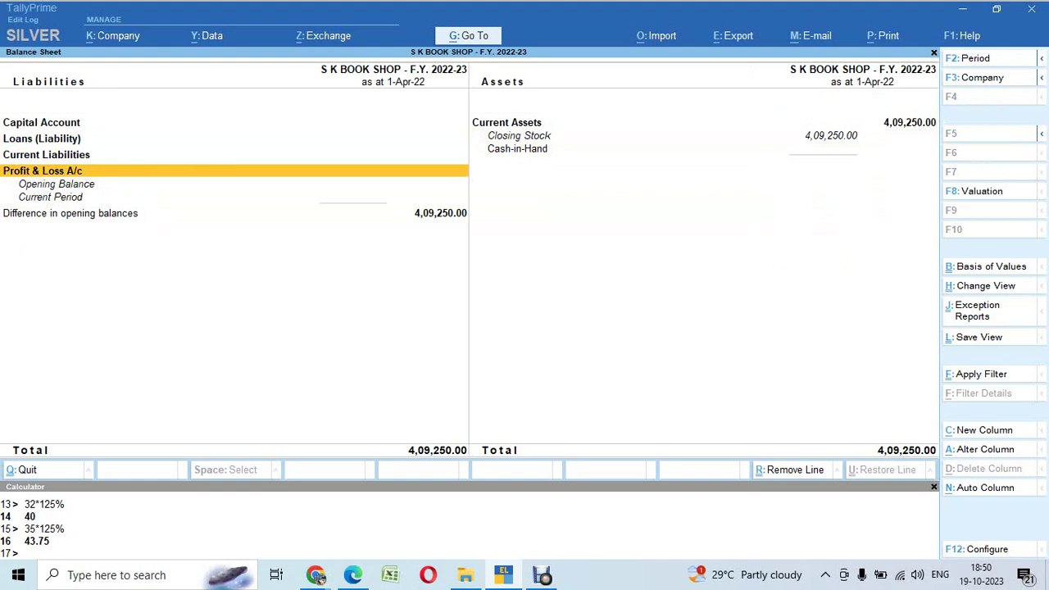
key(Right)
key(Up)
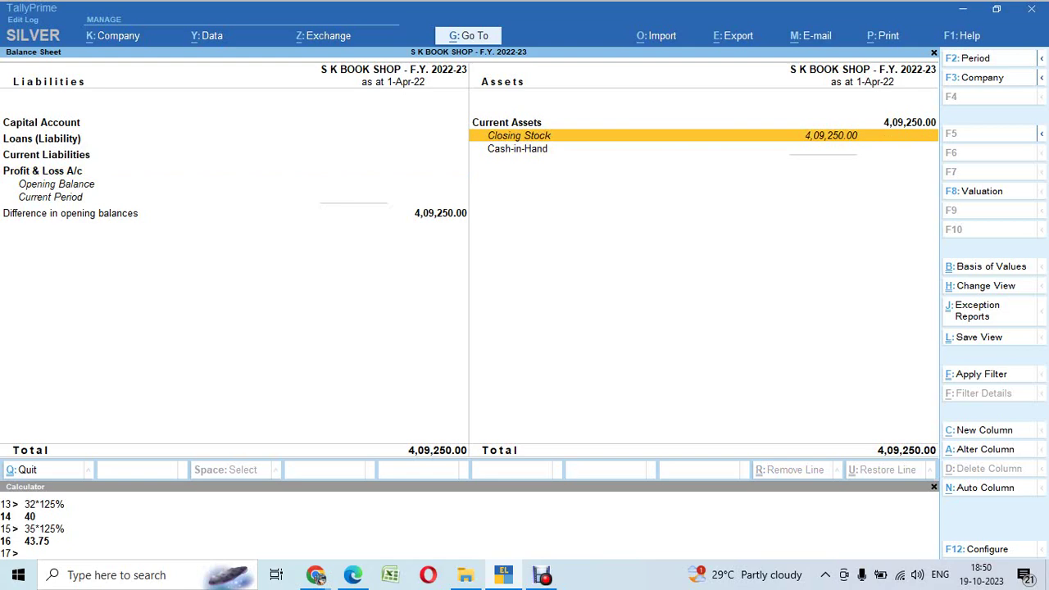
key(F11)
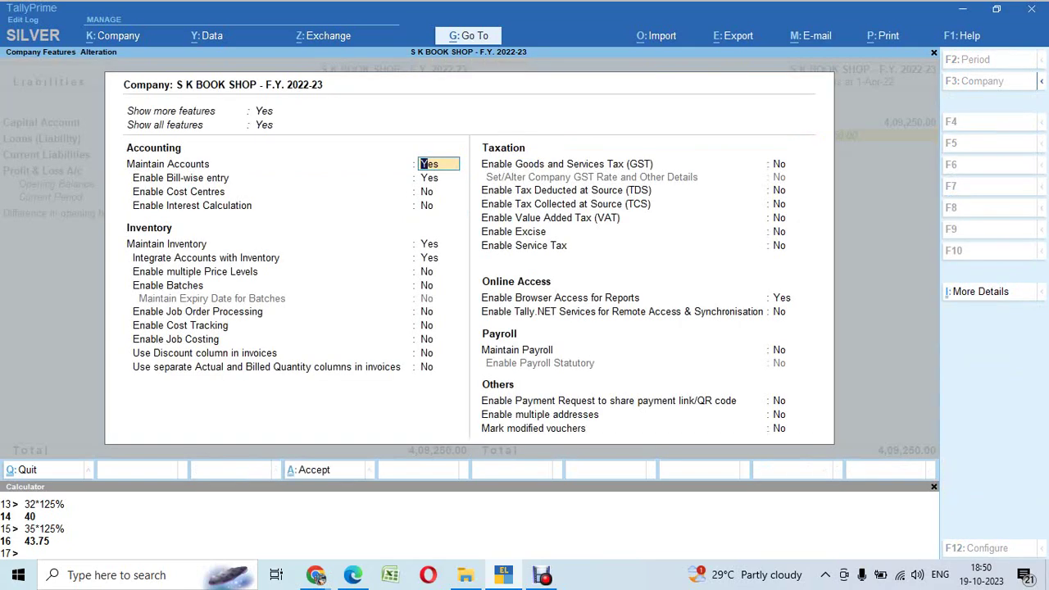
Step: Set Integrate Accounts with Inventory to No and accept the company features
key(Down)
key(Down)
key(Down)
key(Down)
key(Down)
text(n)
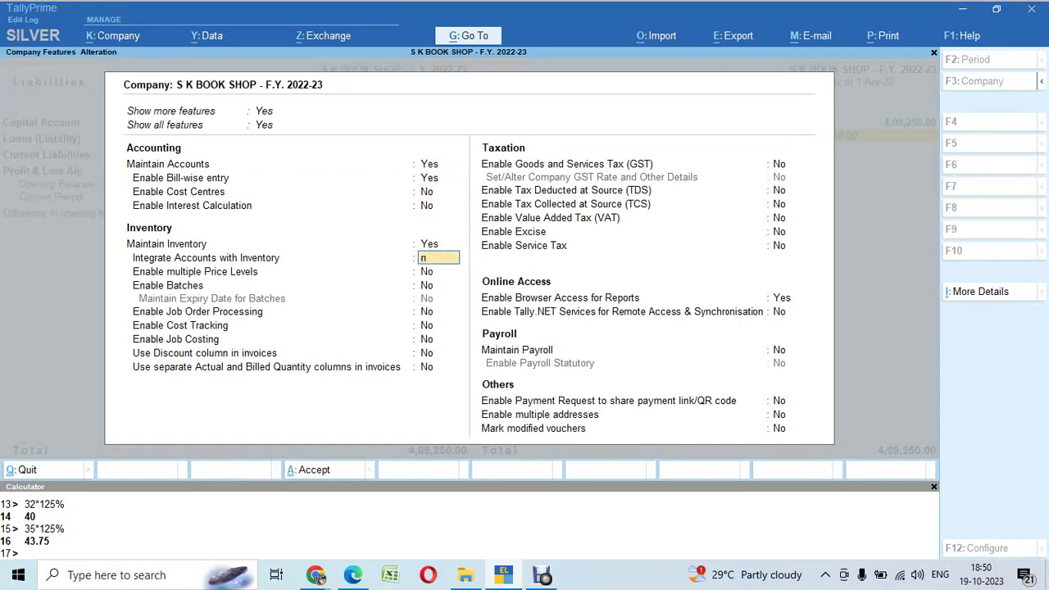
key(Return)
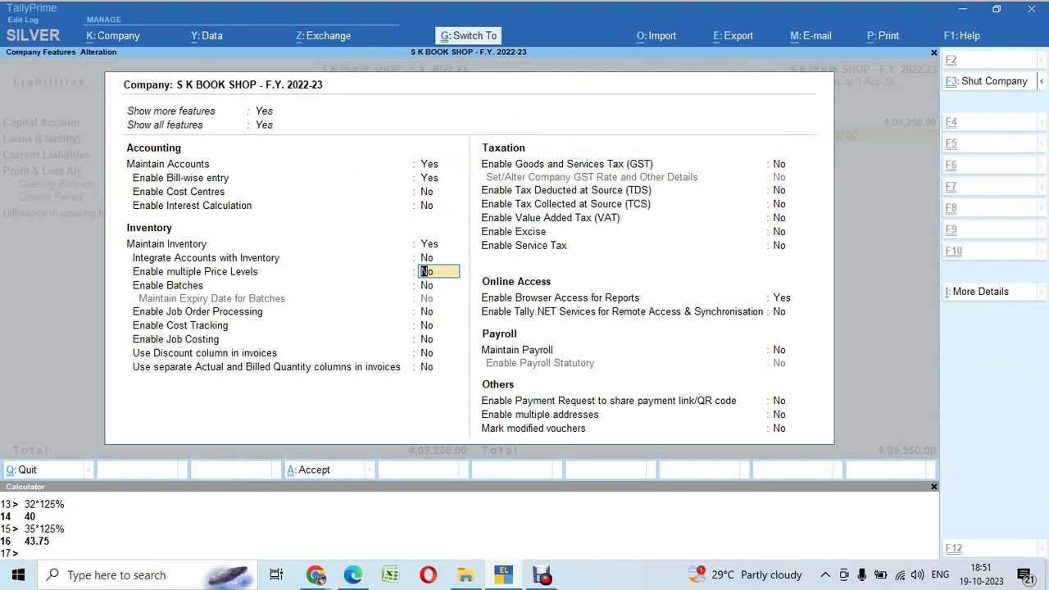
key(ctrl+a)
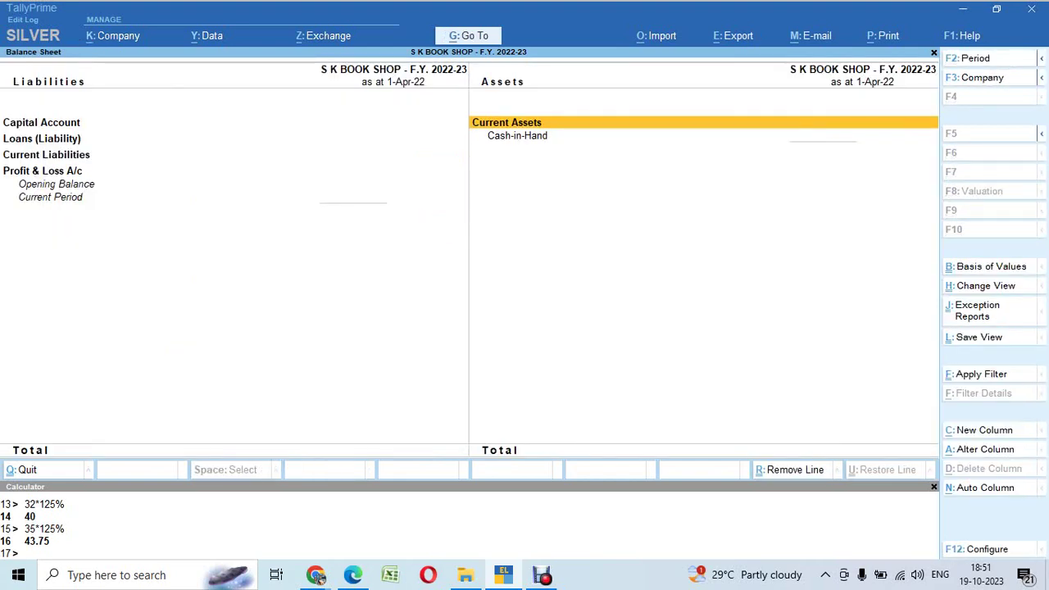
Step: Review the detailed Stock Summary, still totalling 4,09,250, down to Math Copy
key(Escape)
key(Escape)
key(Escape)
key(s)
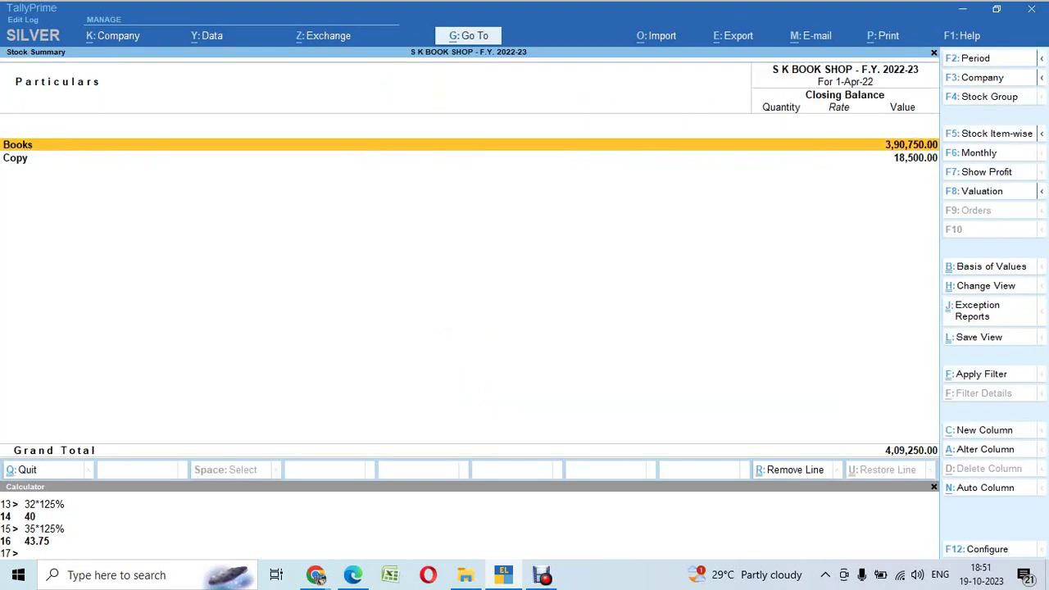
key(alt+F5)
key(Down)
key(Down)
key(Down)
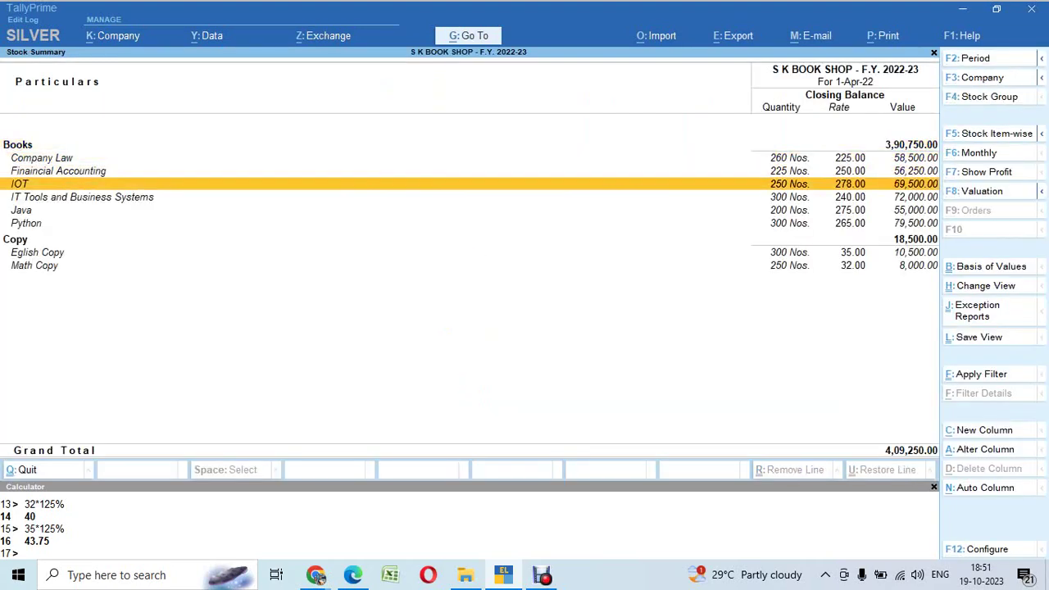
key(Down)
key(Down)
key(Down)
key(Down)
key(Down)
key(Down)
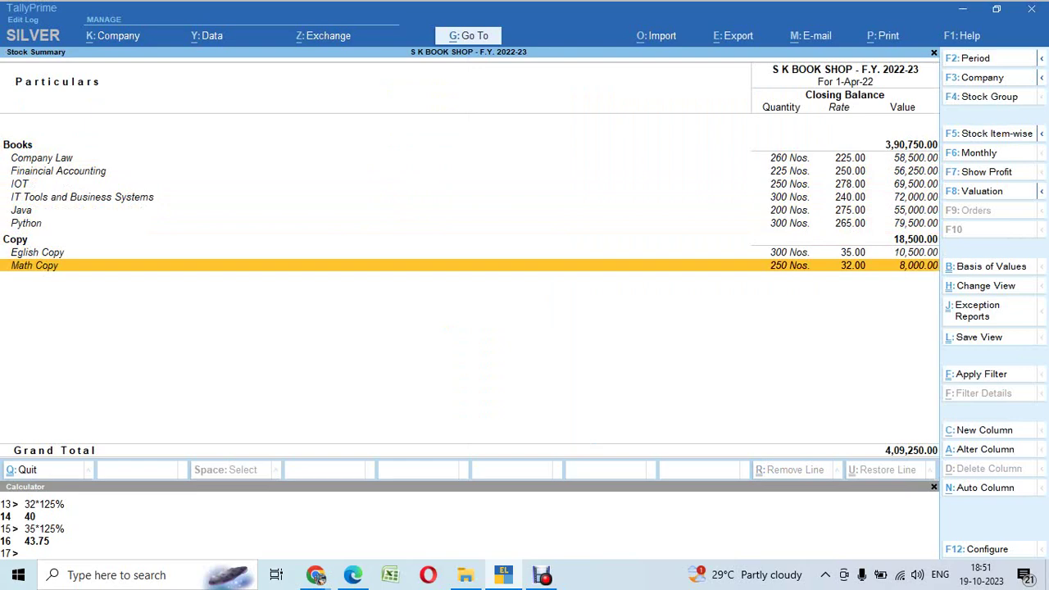
key(Escape)
Step: Reopen the Balance Sheet to confirm Current Assets now shows only Cash-in-Hand
key(Up)
key(Up)
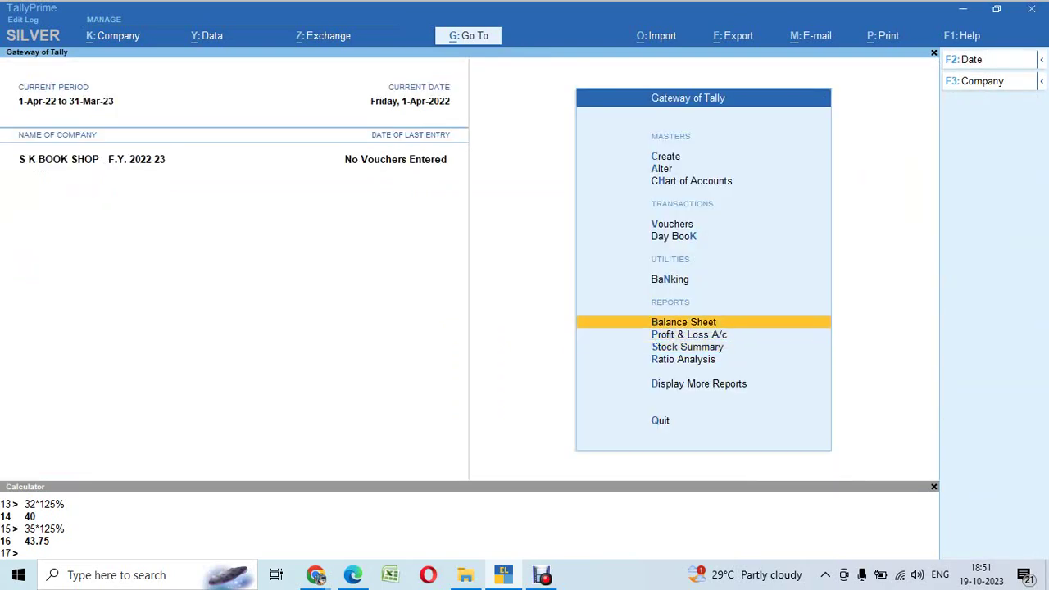
key(Return)
key(Down)
key(Right)
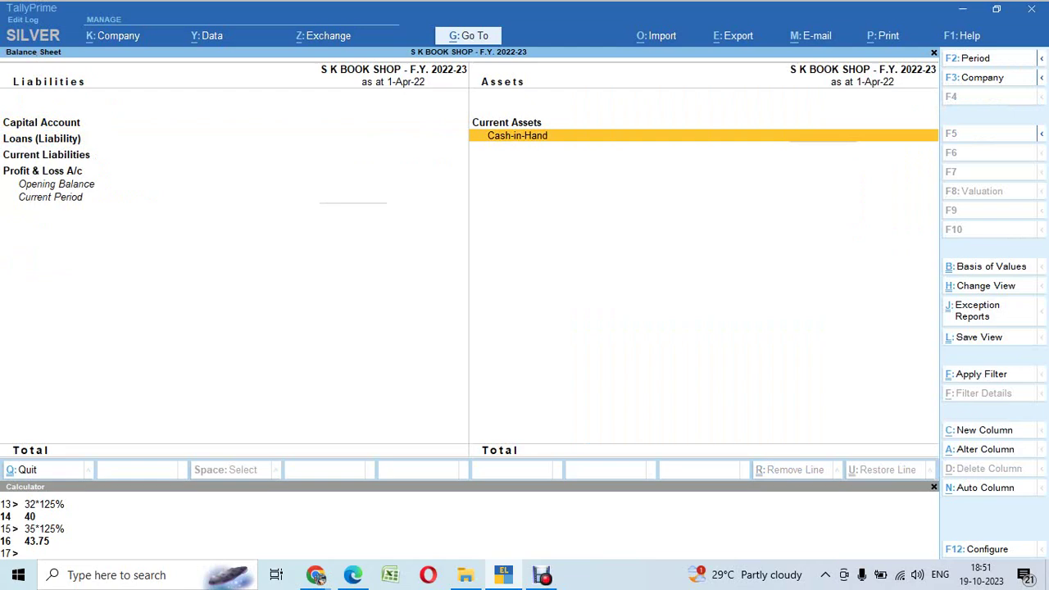
Step: Set Integrate Accounts with Inventory to Yes in the company features
key(F11)
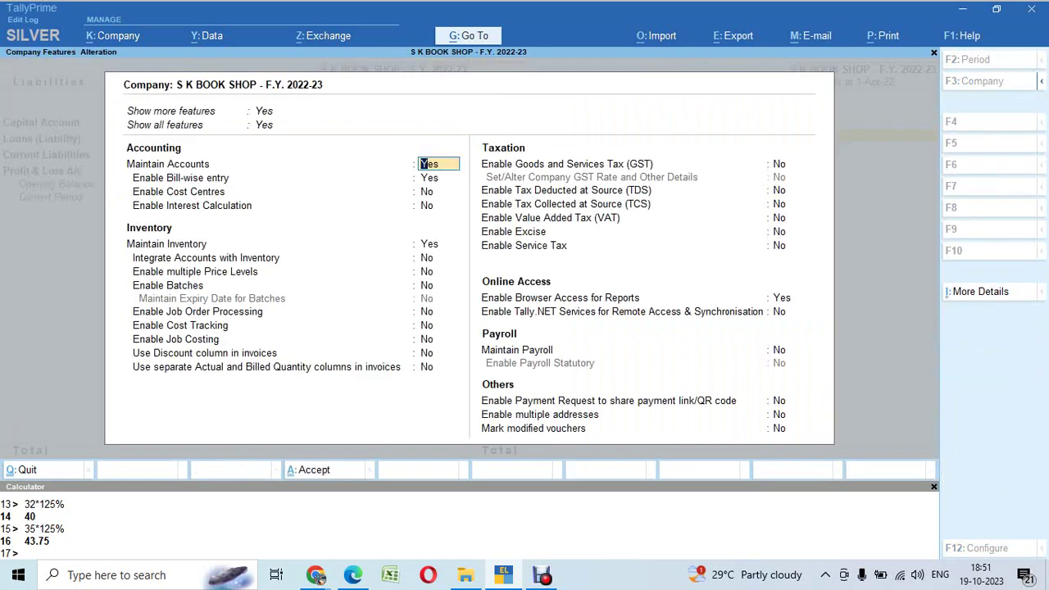
key(Down)
key(Down)
key(Down)
key(Down)
key(Down)
text(y)
key(Return)
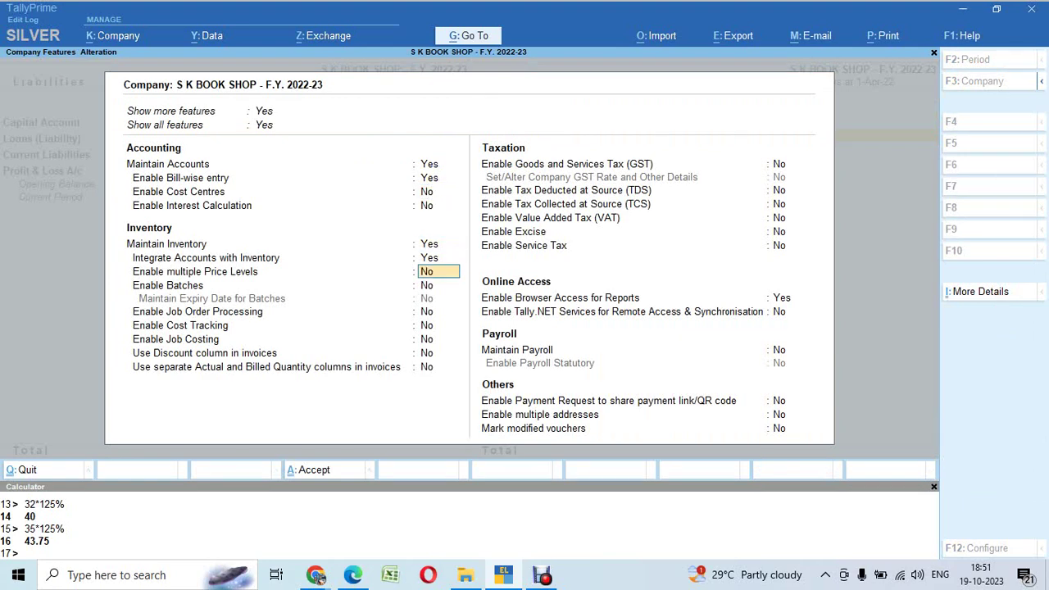
key(ctrl+a)
Step: Review the 4,09,250 closing stock by Books and Copy items, then the Balance Sheet's Current Assets
key(Down)
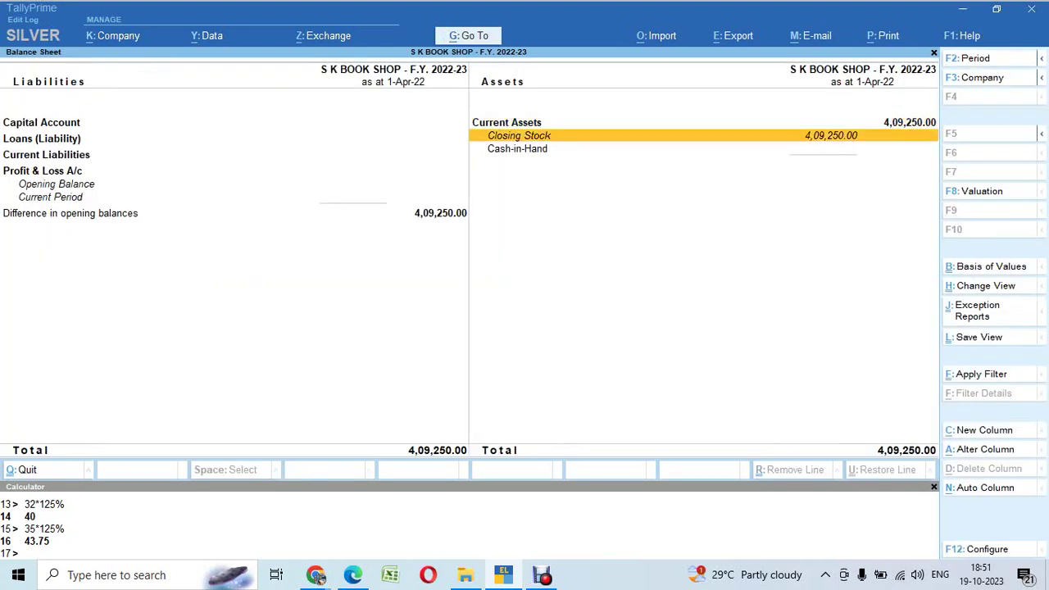
key(Return)
key(Return)
key(Escape)
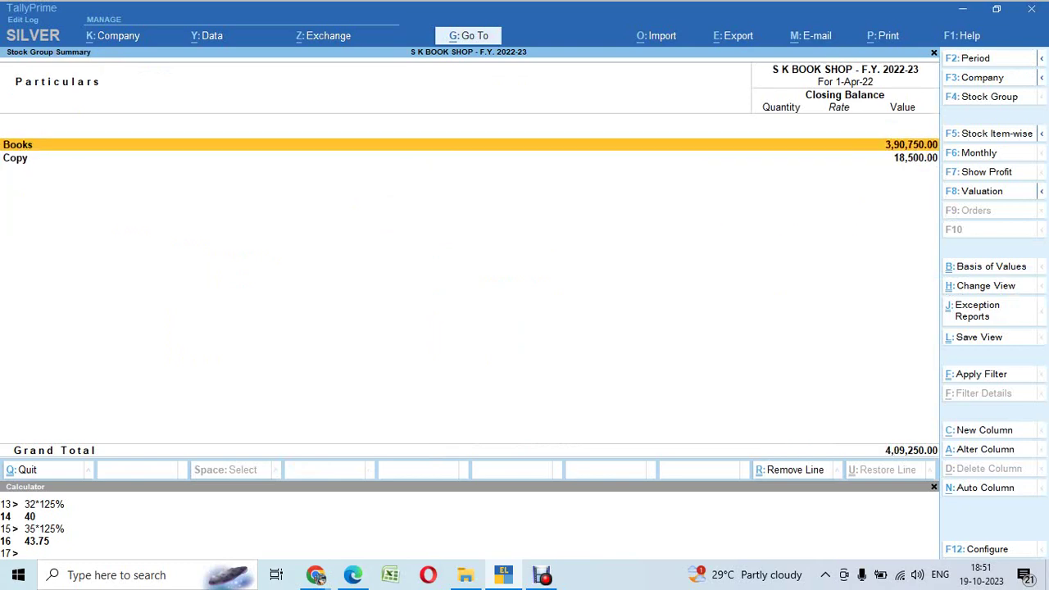
key(alt+F5)
key(Escape)
key(Escape)
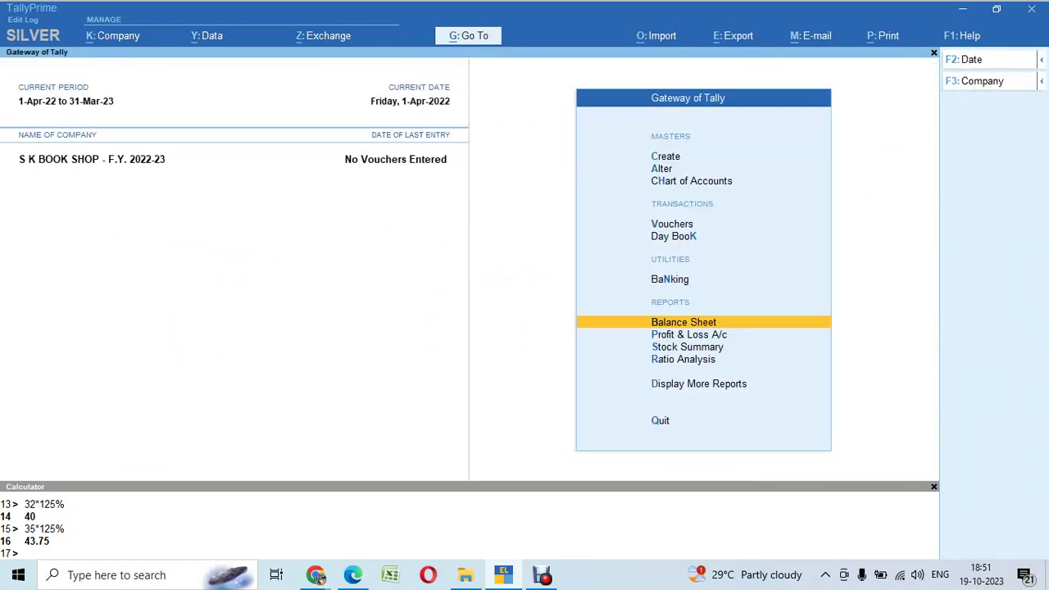
key(Return)
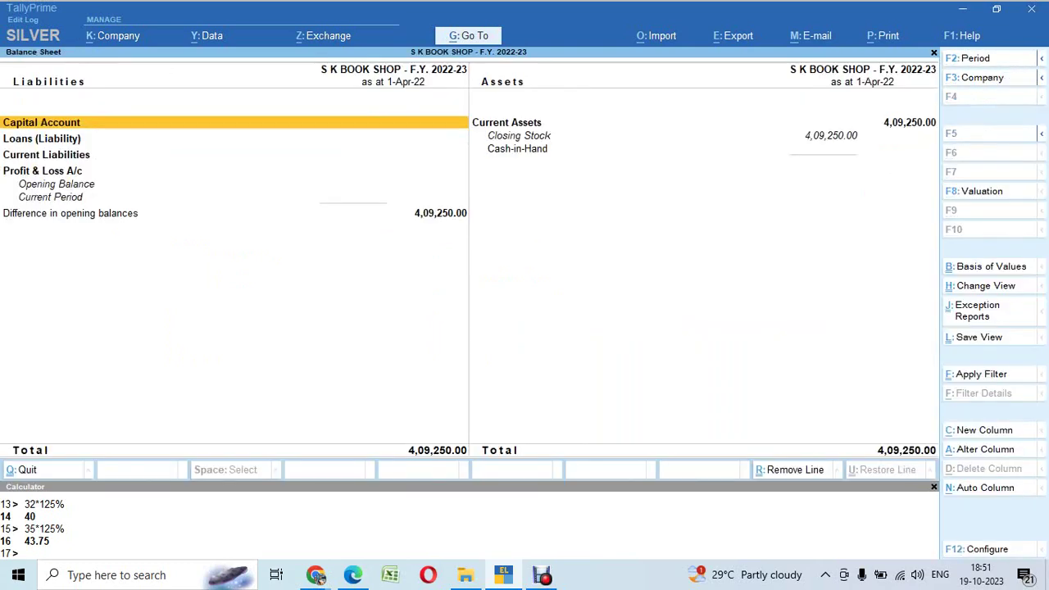
key(Right)
Step: Switch inventory integration back to No and return to the Gateway of Tally
key(F11)
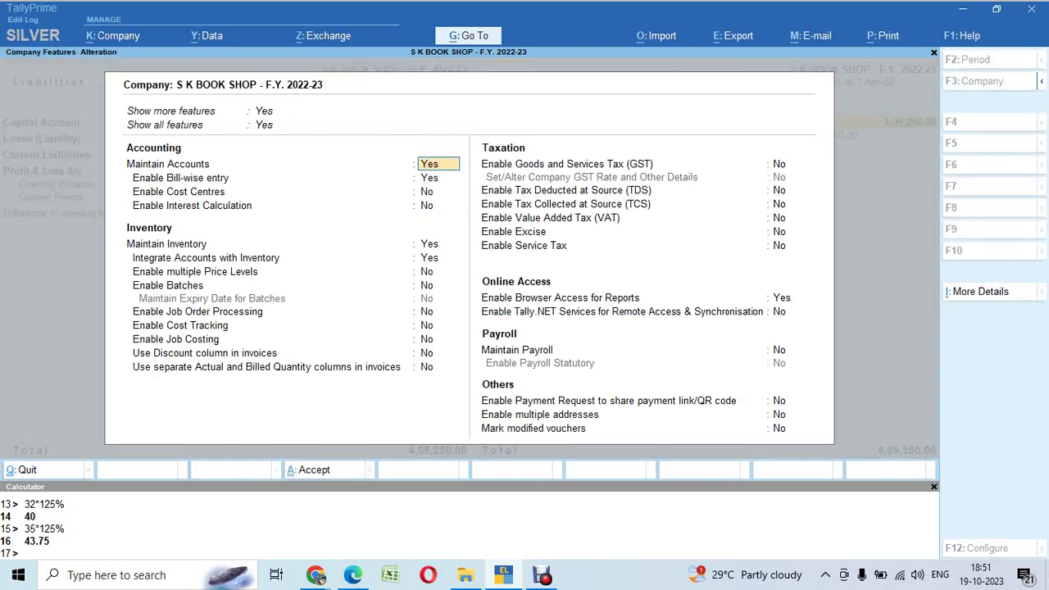
key(Down)
key(Down)
key(Down)
key(Down)
key(Down)
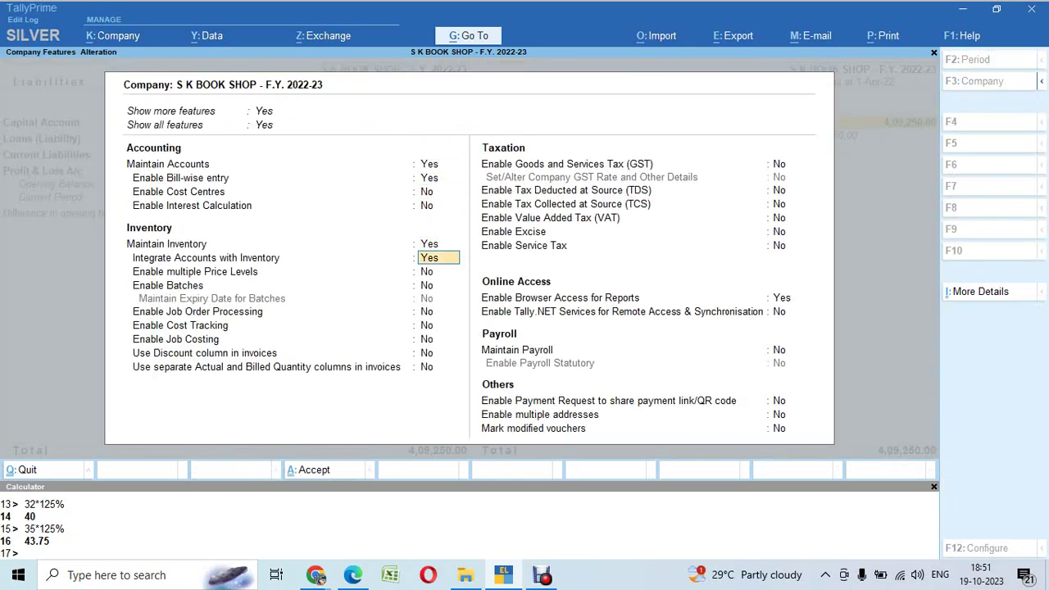
text(n)
key(Return)
key(ctrl+a)
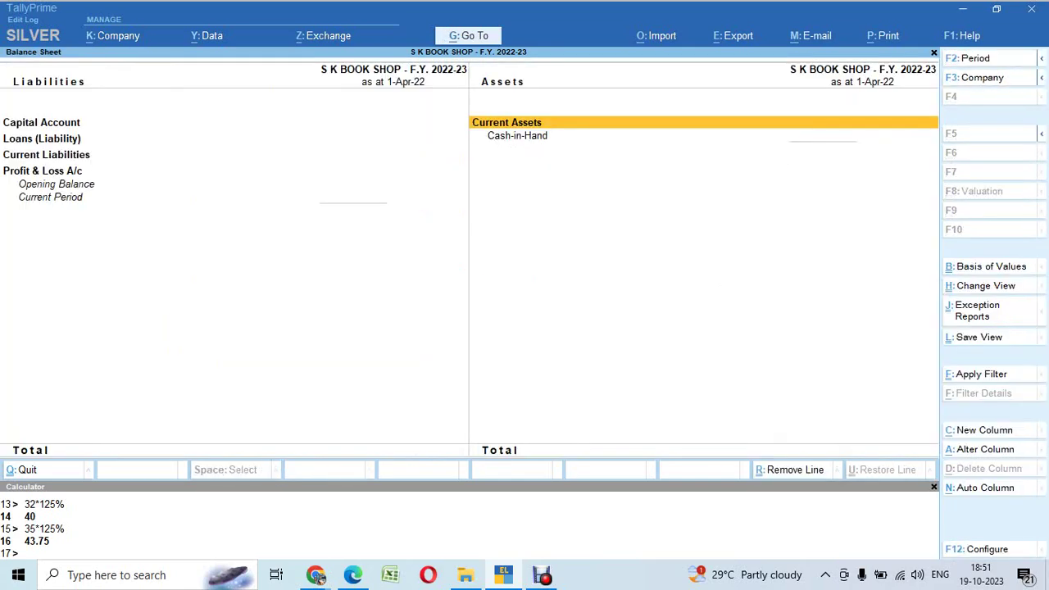
key(Escape)
key(Up)
key(Up)
key(Up)
key(Up)
key(Up)
key(Up)
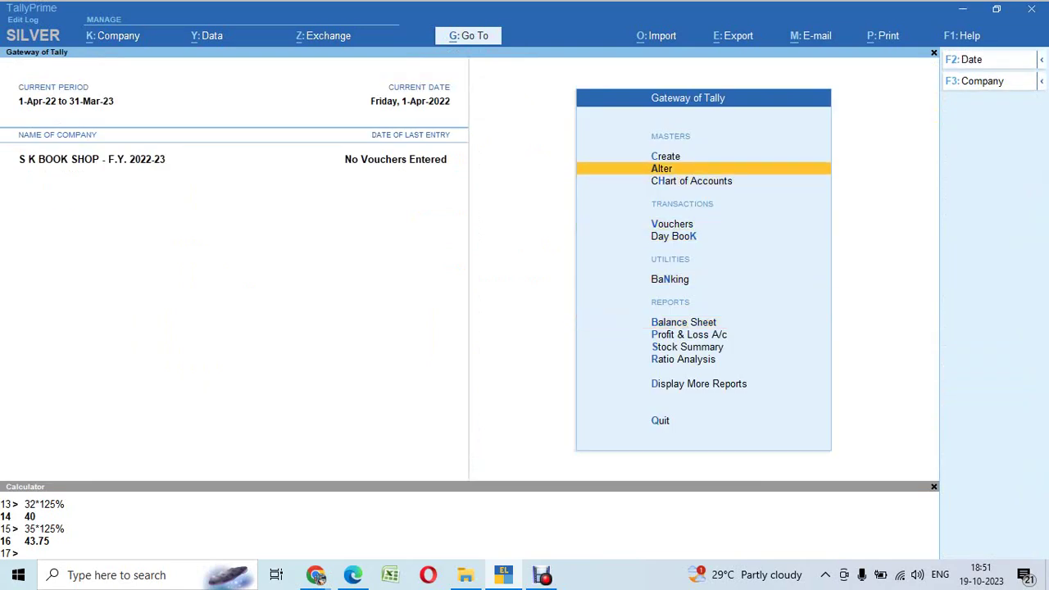
Step: Add a ledger named 'Stock in Hand' in the Stock-in-Hand group, opening balance 5000000 Dr
key(Return)
key(Down)
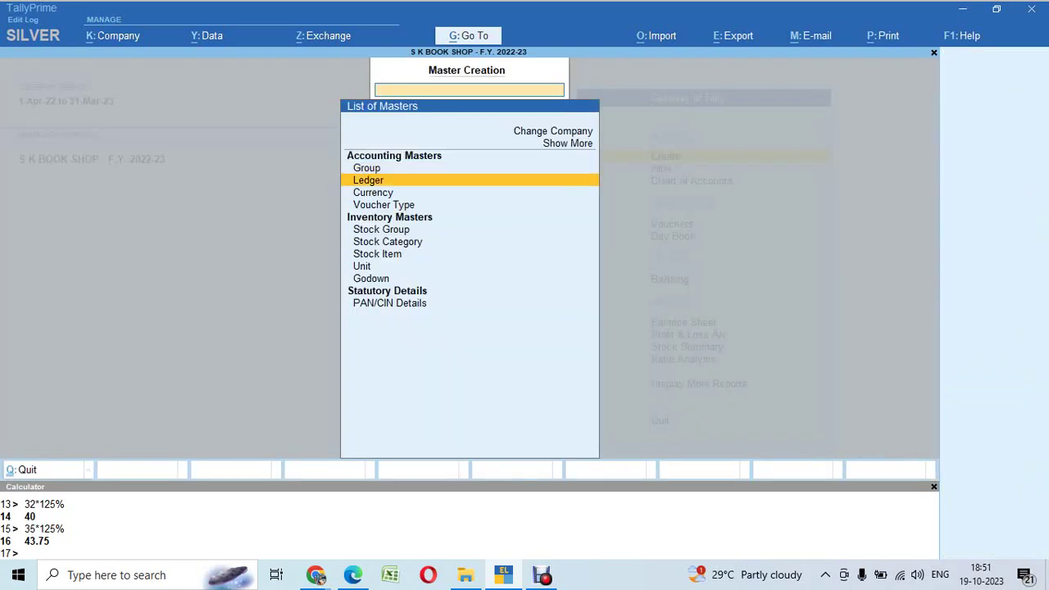
key(Return)
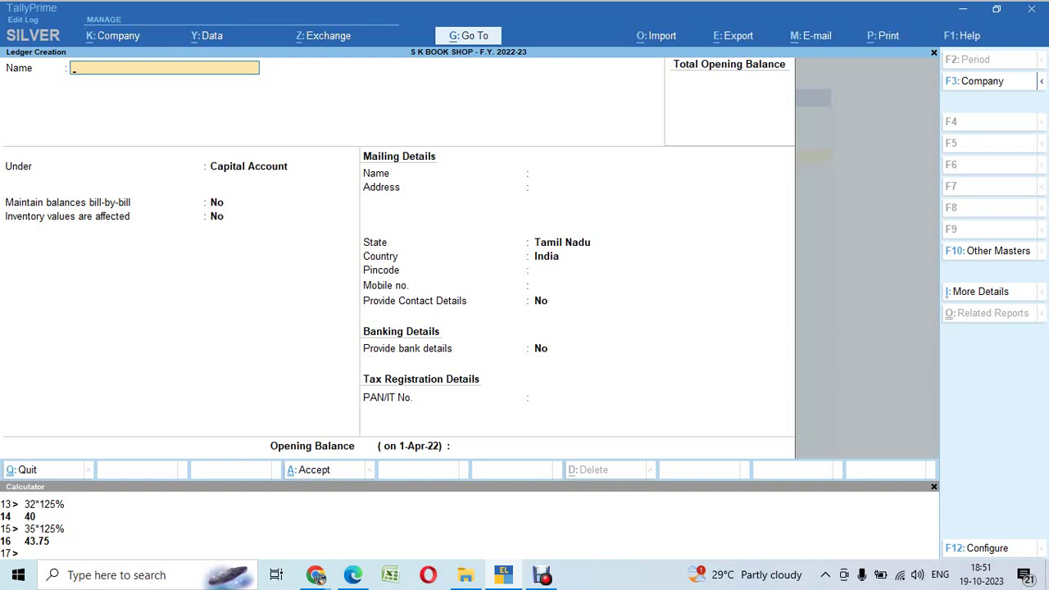
text(Stock in Han)
key(Return)
key(Return)
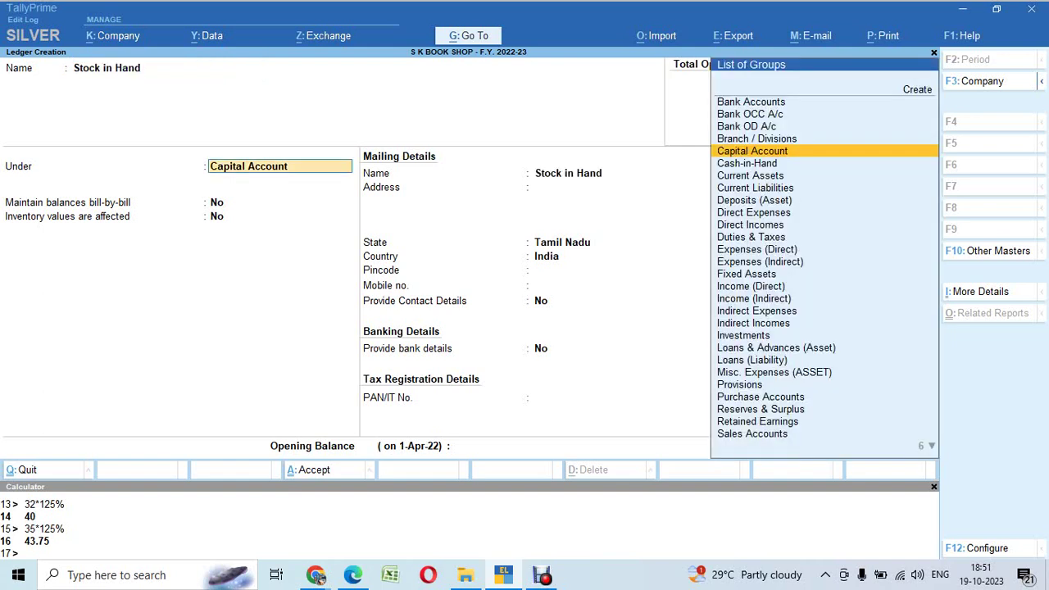
key(BackSpace)
text(St)
key(Return)
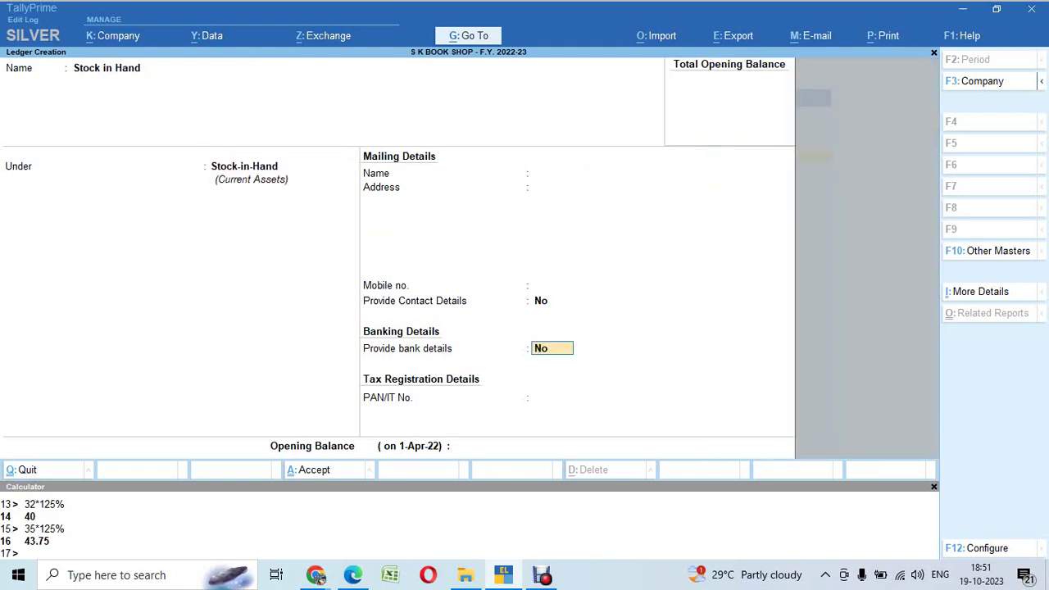
key(Return)
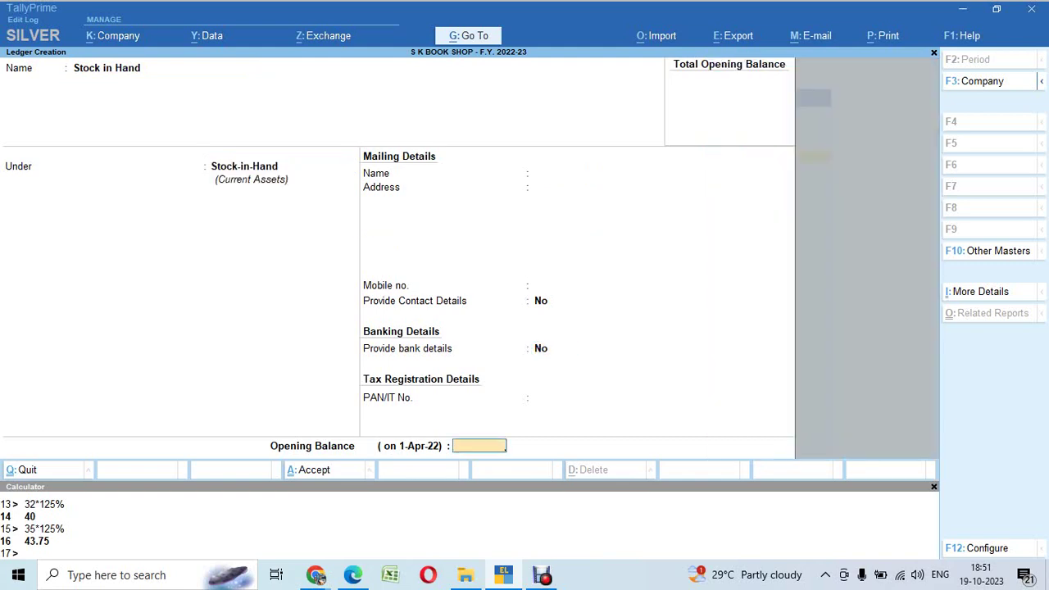
text(5000000)
key(Return)
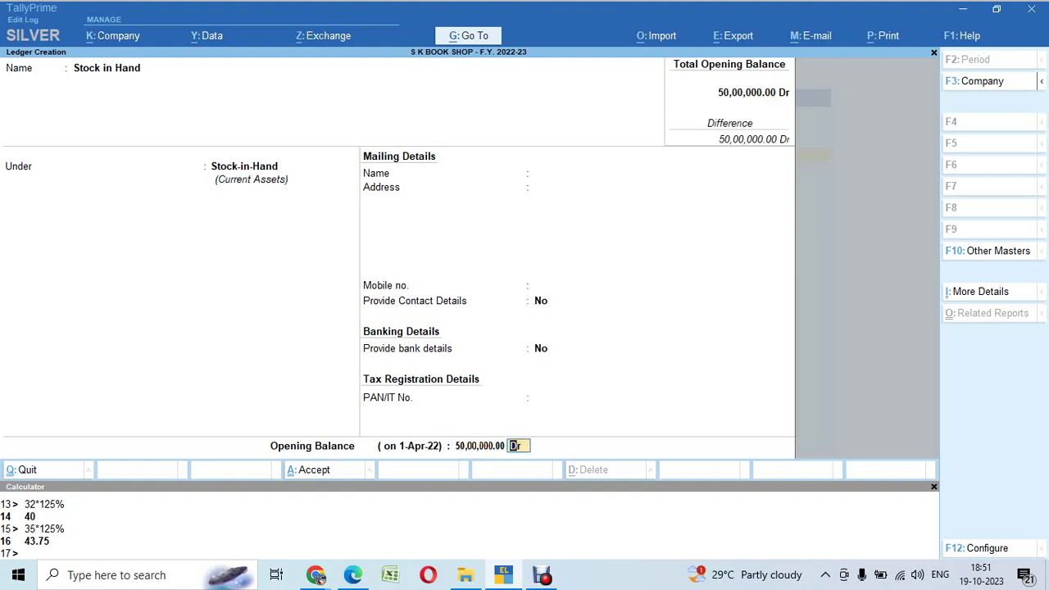
key(Return)
key(Return)
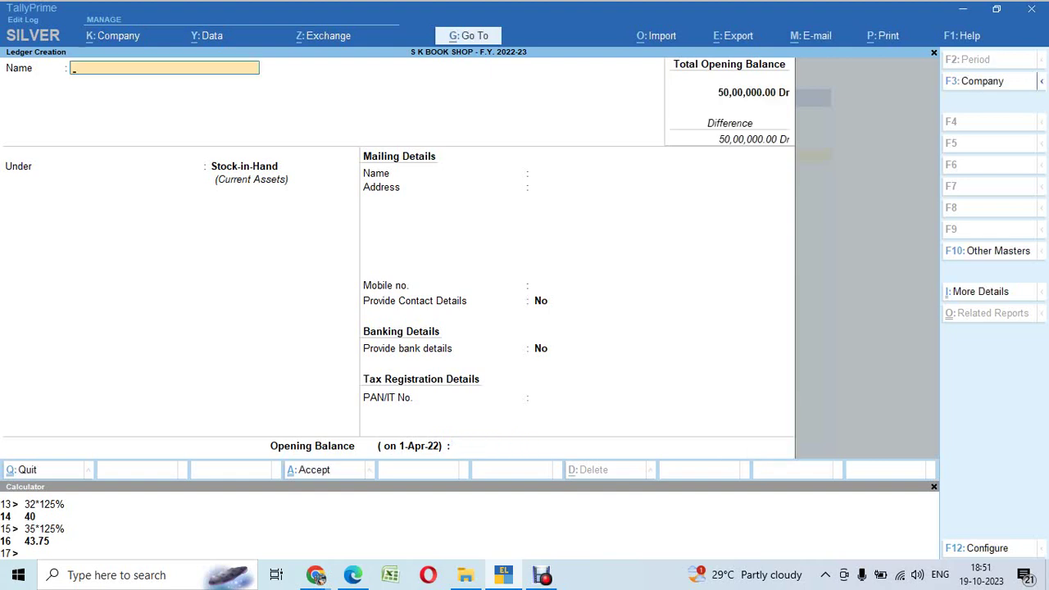
Step: Start a new ledger named for the proprietor's capital, grouped under Capital Account
key(Escape)
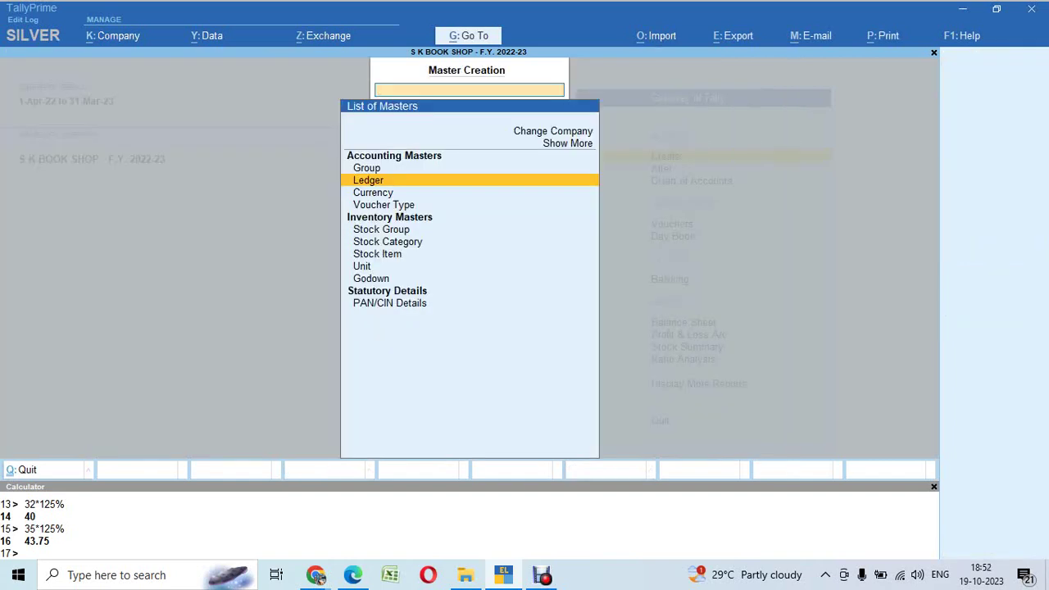
key(Return)
text(Srinis)
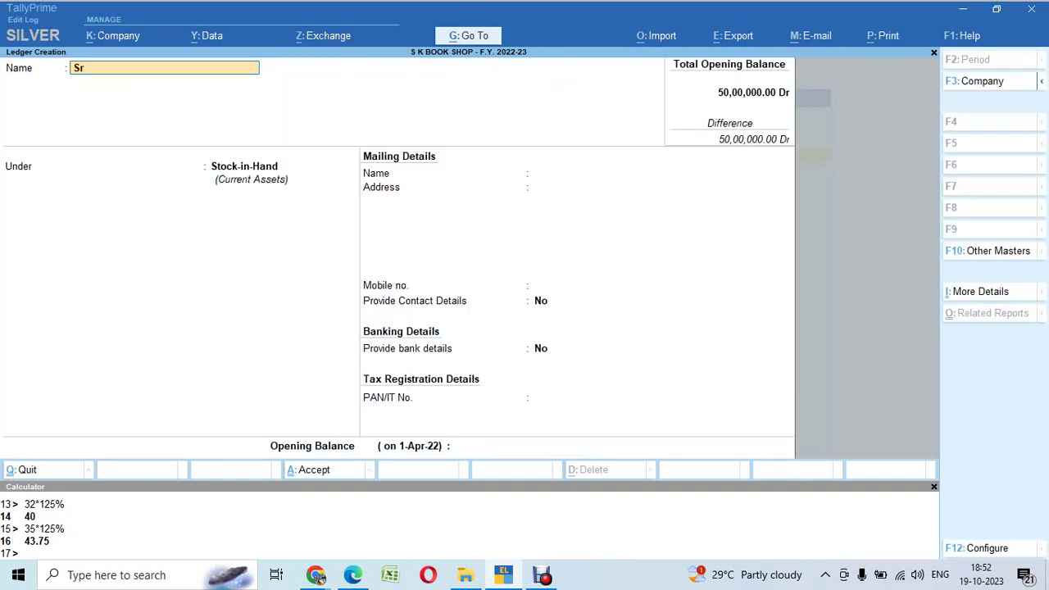
key(BackSpace)
text(Capital)
key(Return)
text(Cap)
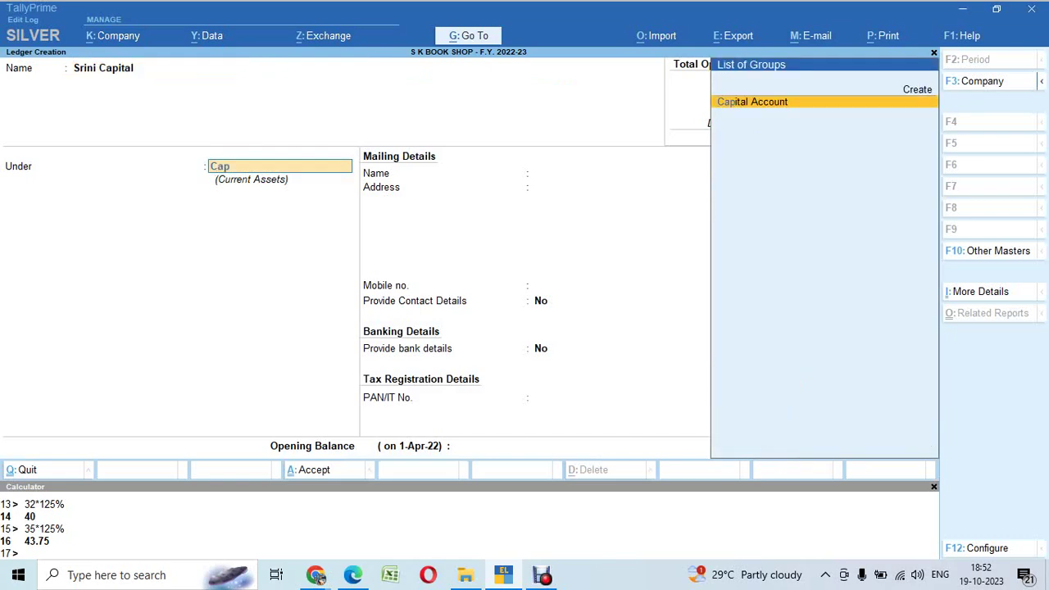
key(Return)
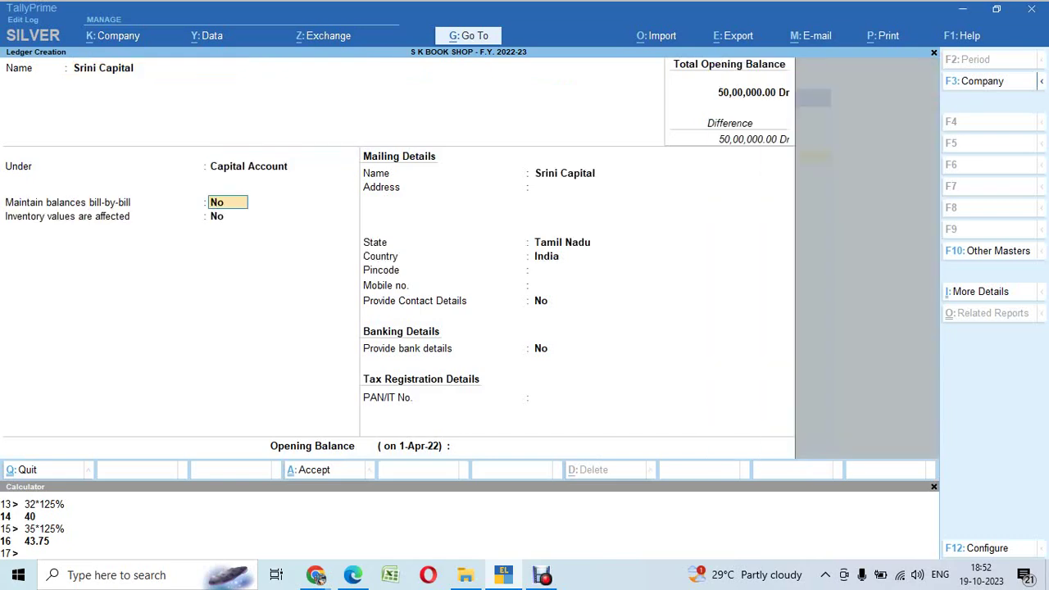
Step: Skip the mailing details and give it a 50,00,000 Cr opening balance
key(Return)
key(Return)
key(Return)
key(Return)
key(Return)
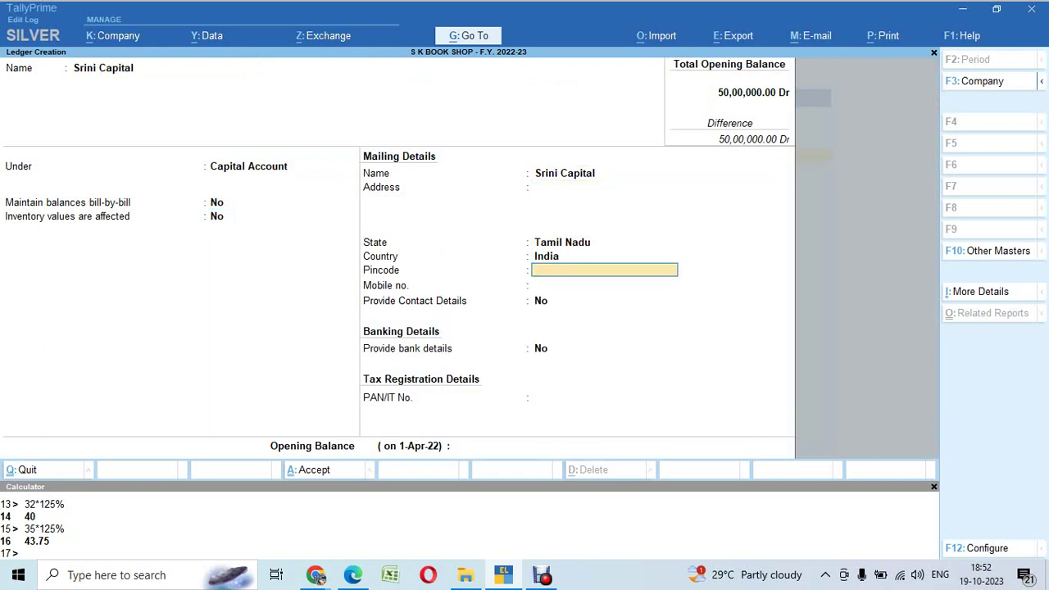
key(Return)
key(Return)
key(Return)
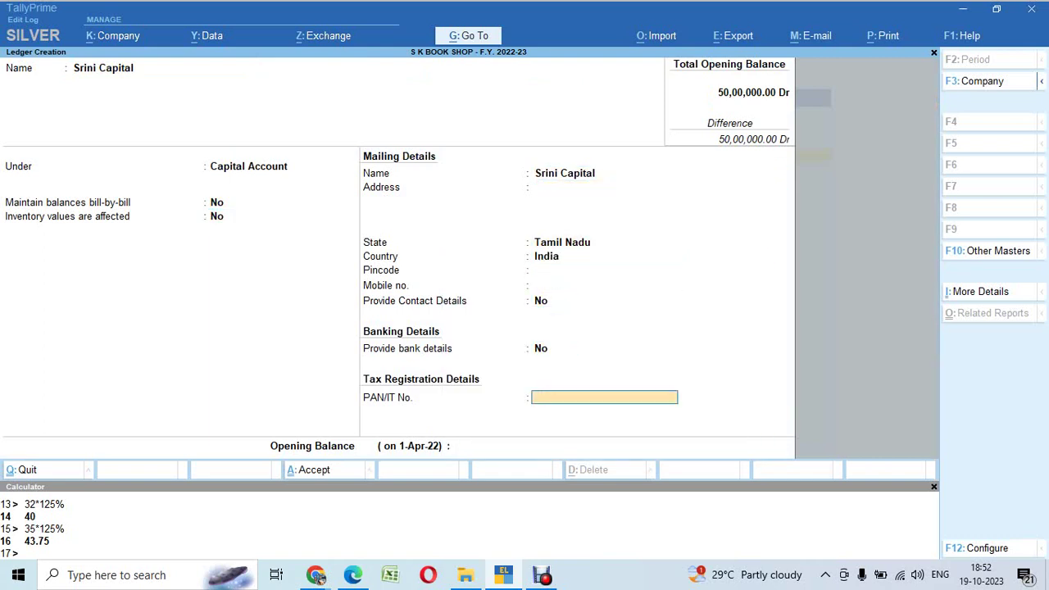
key(Return)
text(50,0)
text(0,000)
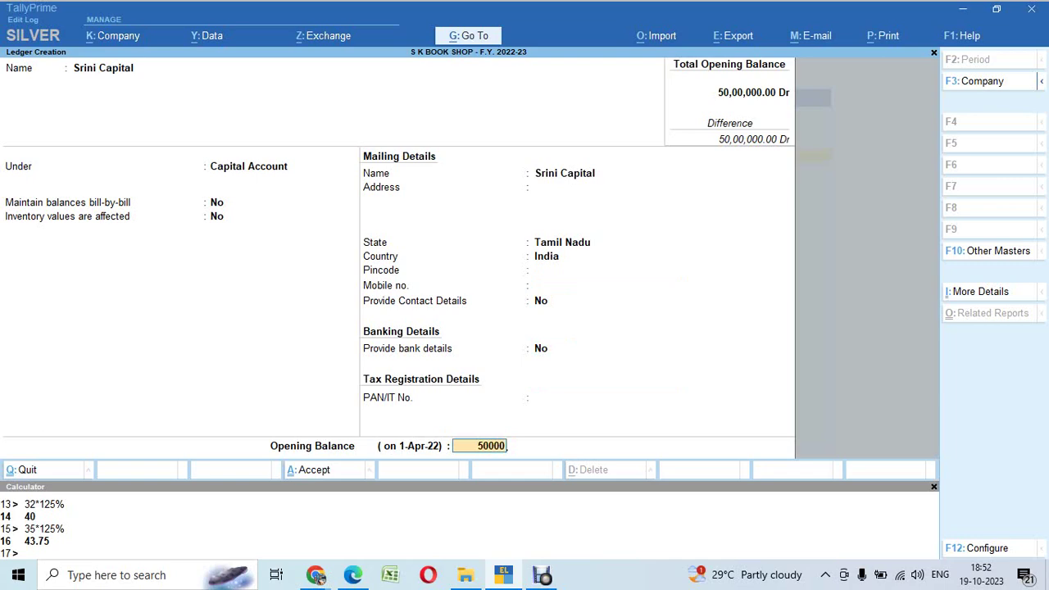
key(Return)
key(Return)
key(Return)
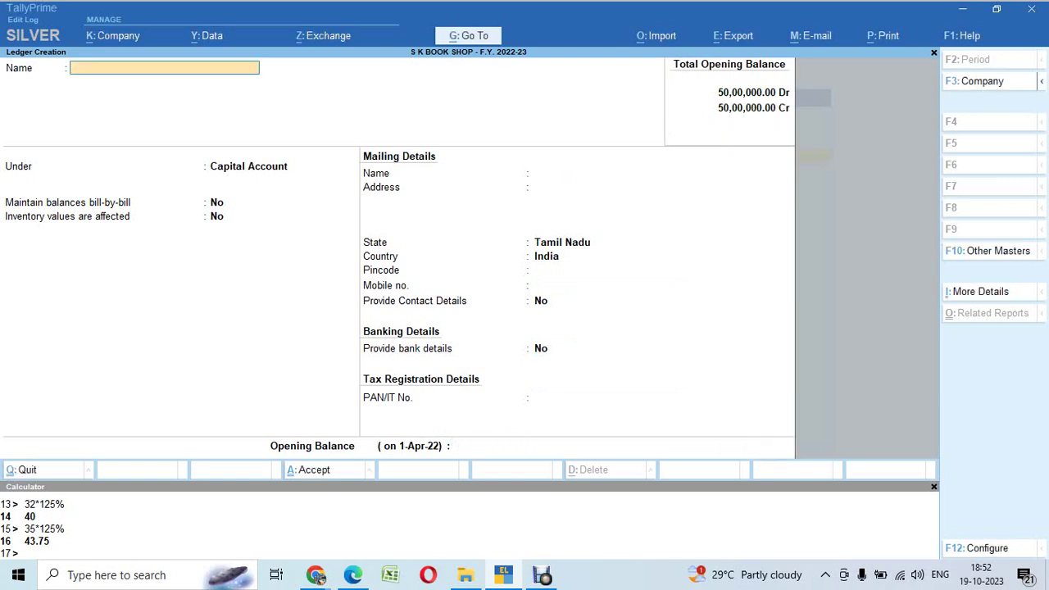
Step: Save the capital ledger and check the Stock Summary from the Gateway of Tally
key(Escape)
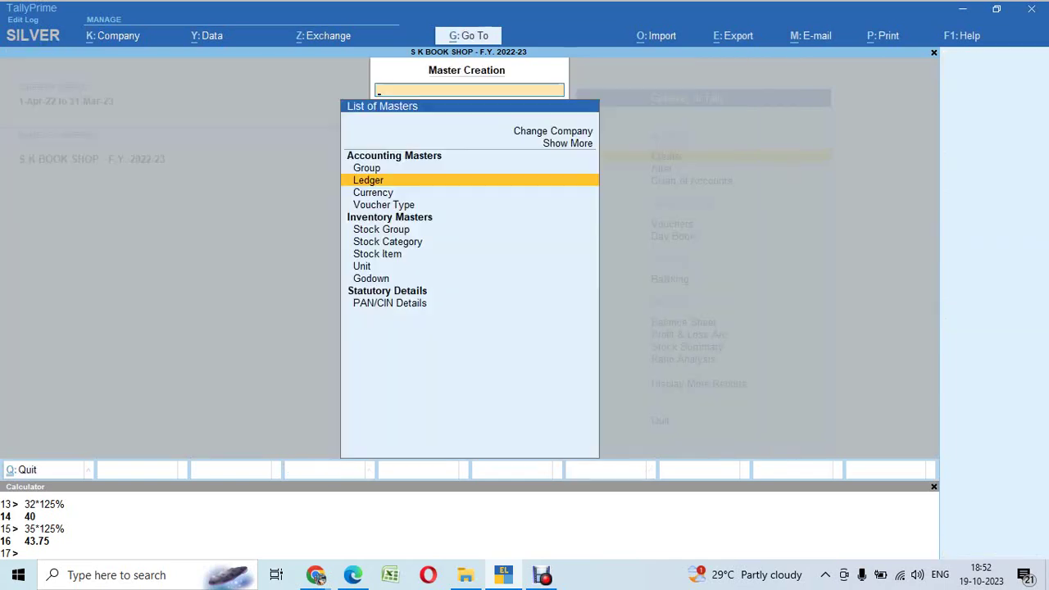
key(Escape)
key(s)
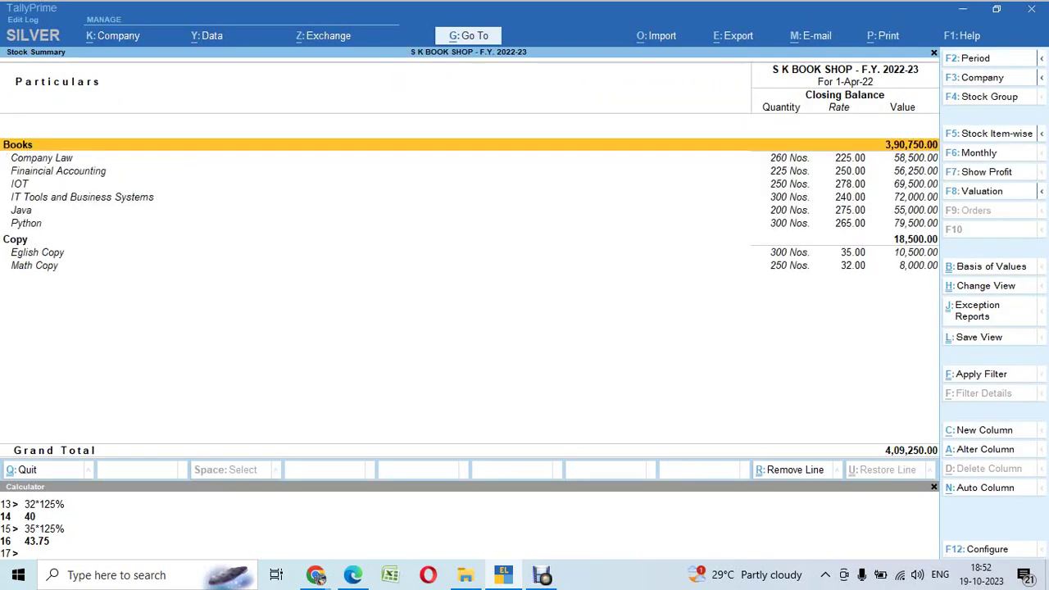
key(Escape)
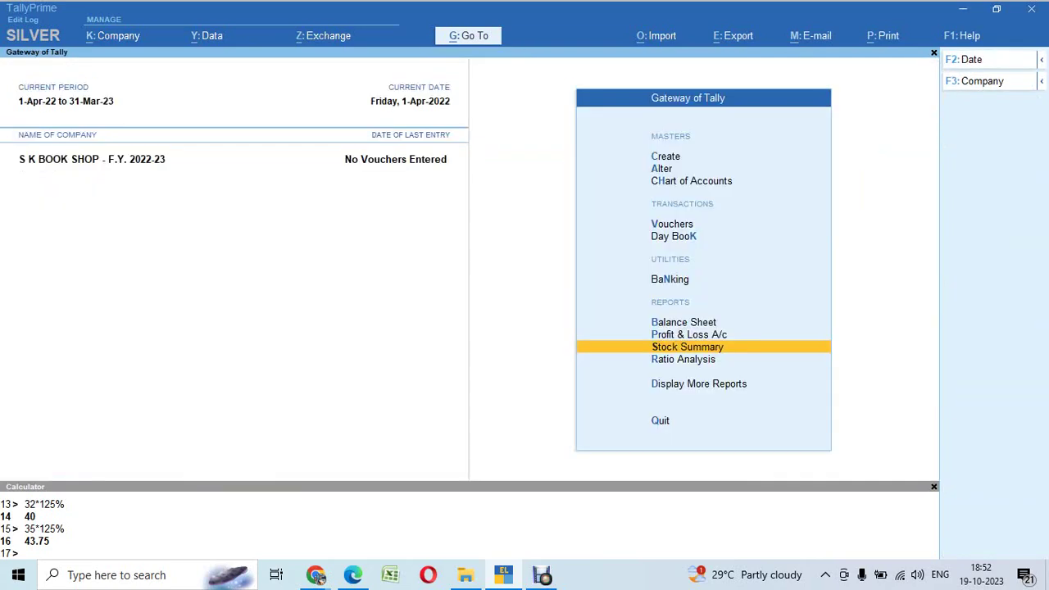
Step: Open the detailed Balance Sheet and drill into Closing Stock's 50,00,000 Stock-in-Hand summary
key(b)
key(alt+F5)
key(Right)
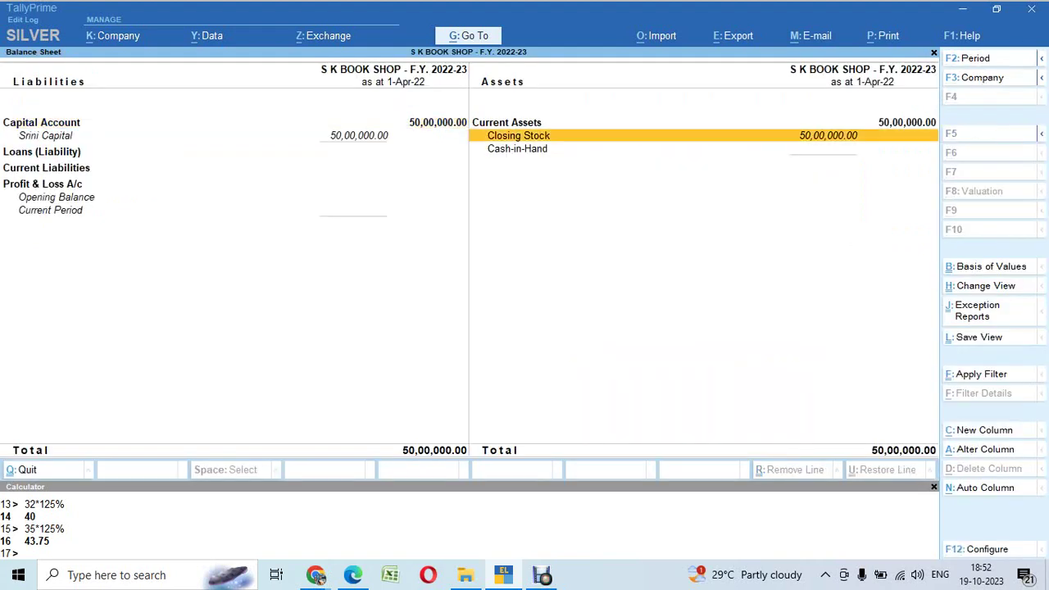
key(Left)
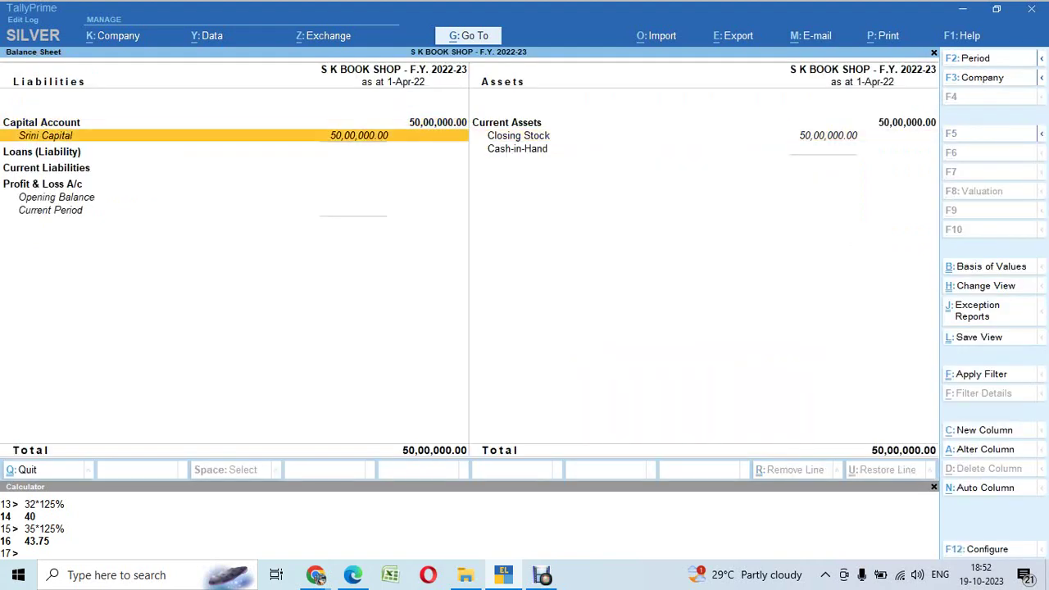
key(Right)
key(Up)
key(Down)
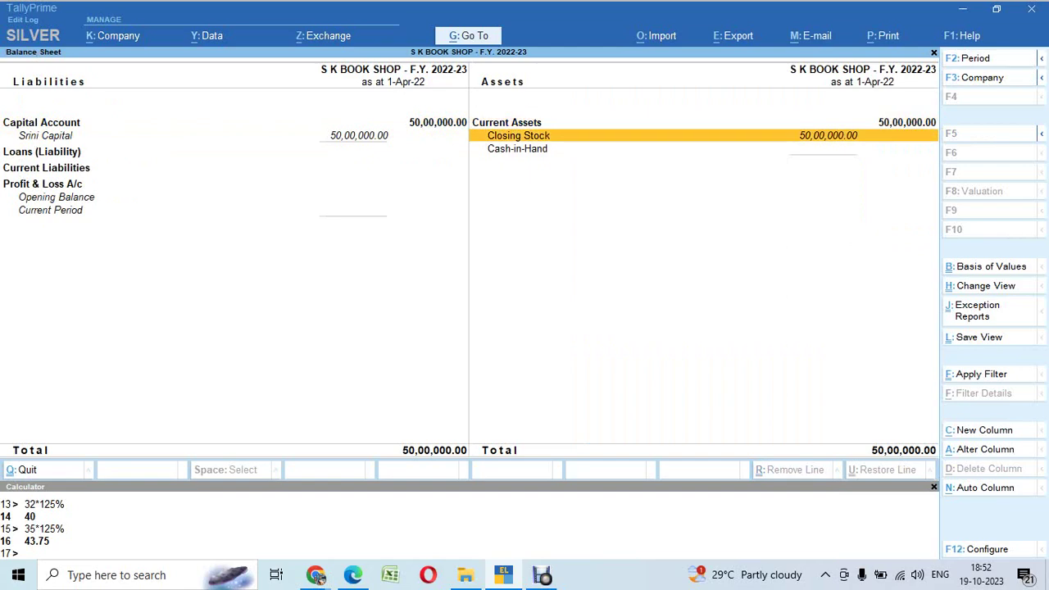
key(Return)
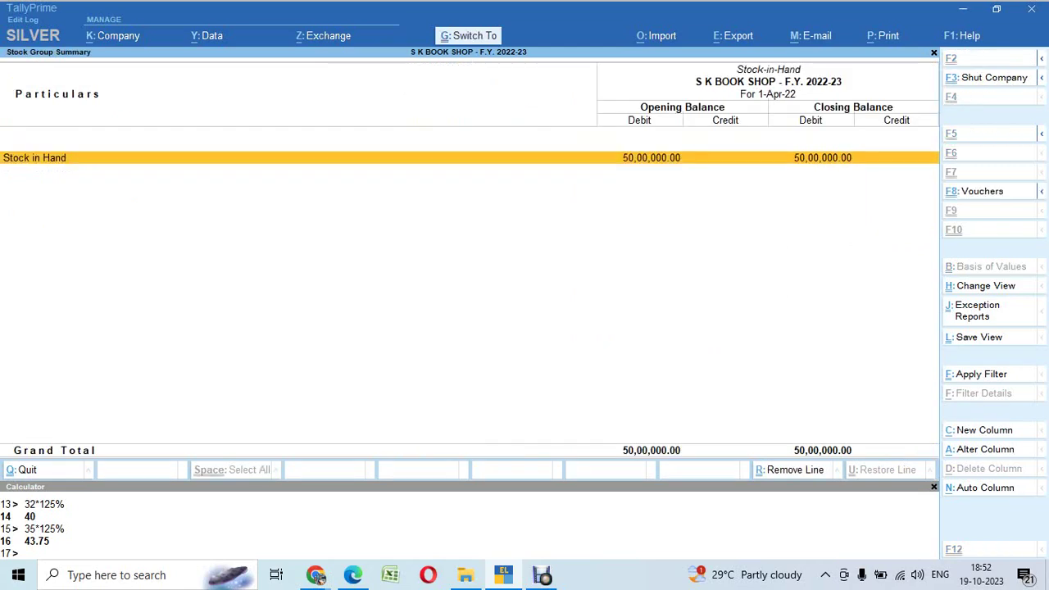
Step: Give the Stock in Hand ledger a 40,000 Dr closing balance dated 31.3.23, correcting the mistyped 400000
key(ctrl+Return)
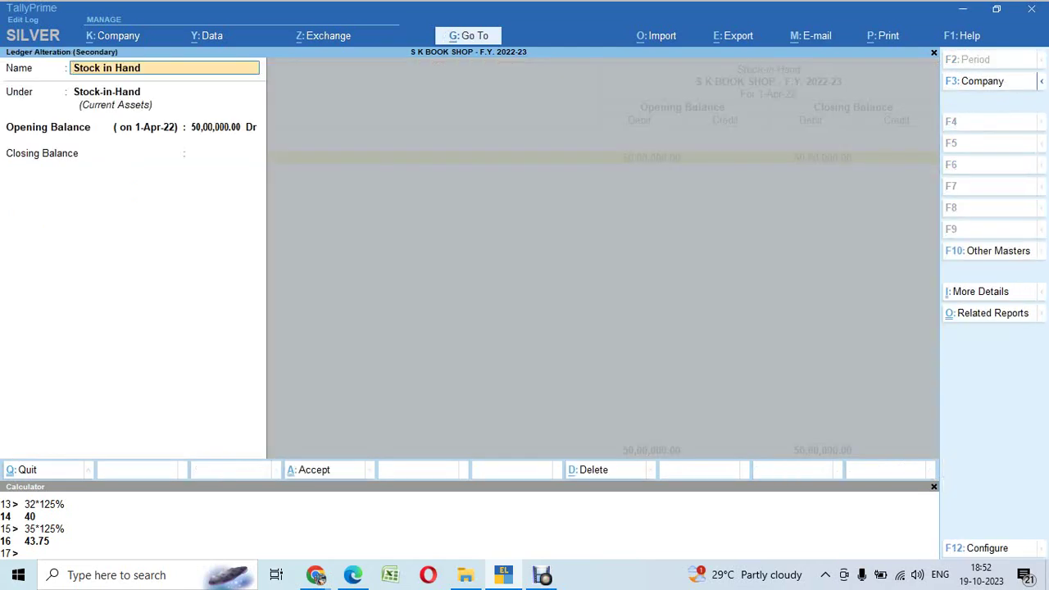
key(Return)
key(Return)
key(Return)
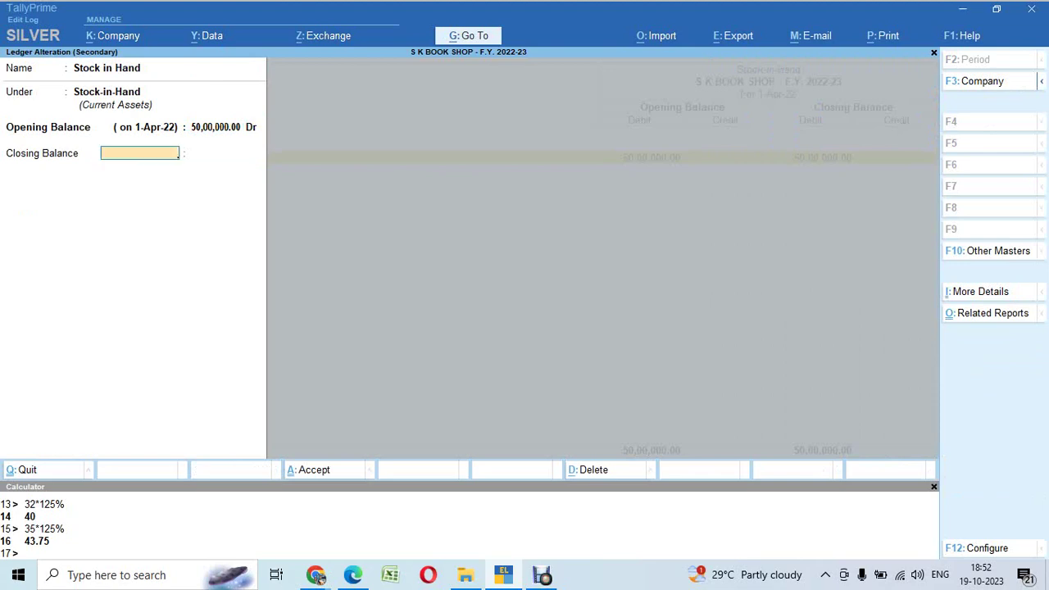
text(31.3.23)
key(Return)
text(400000)
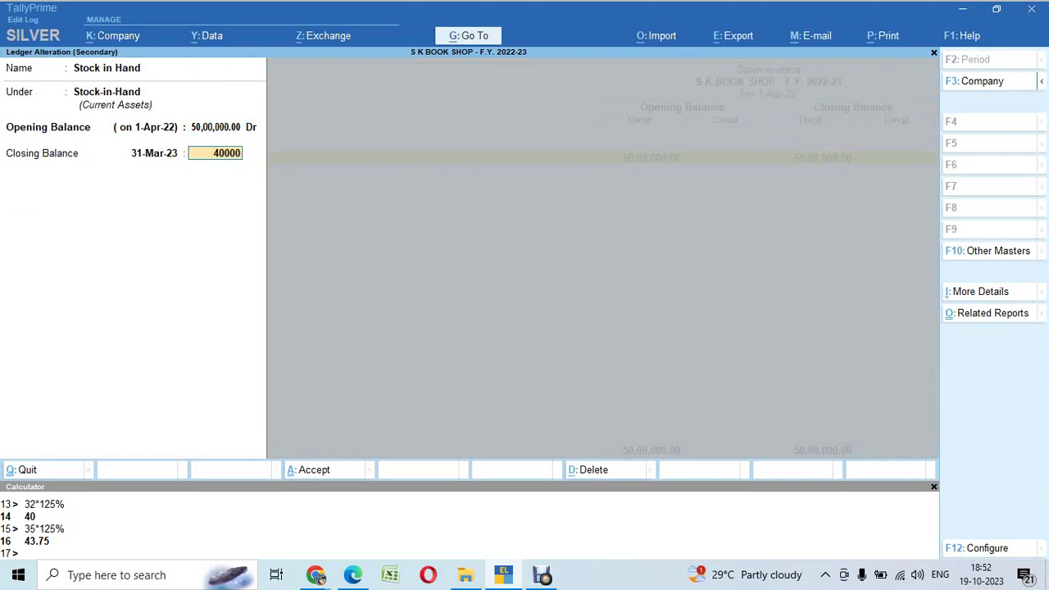
key(Return)
key(Return)
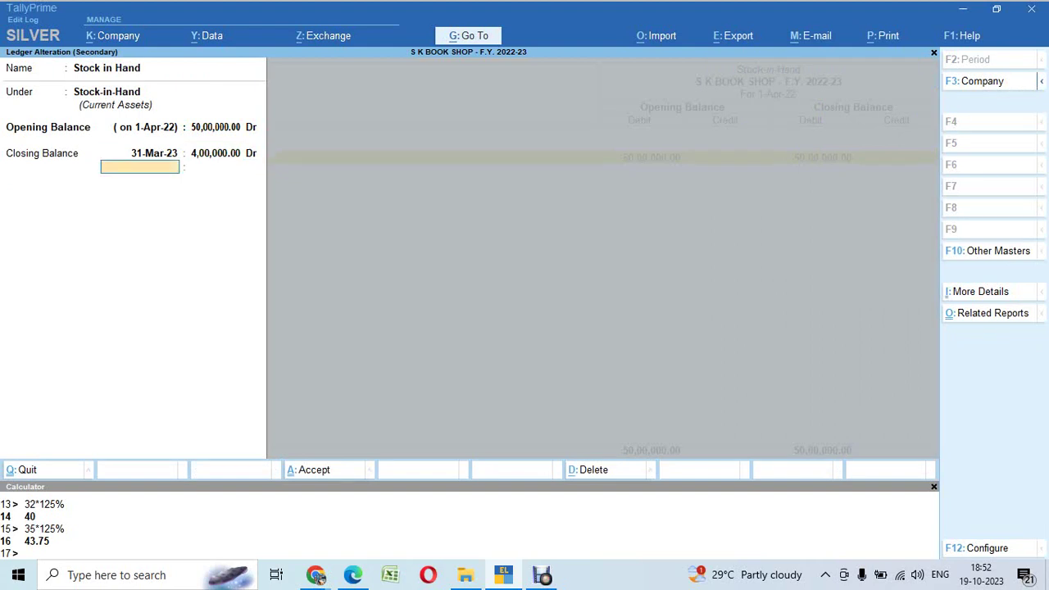
key(BackSpace)
key(BackSpace)
key(BackSpace)
text(4)
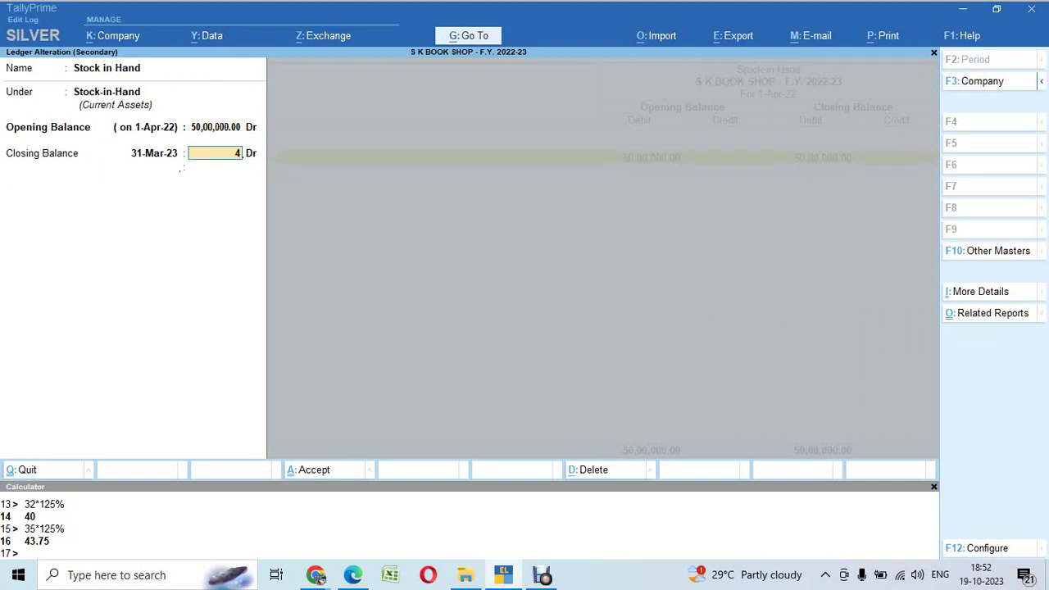
text(0,000)
key(Return)
key(Return)
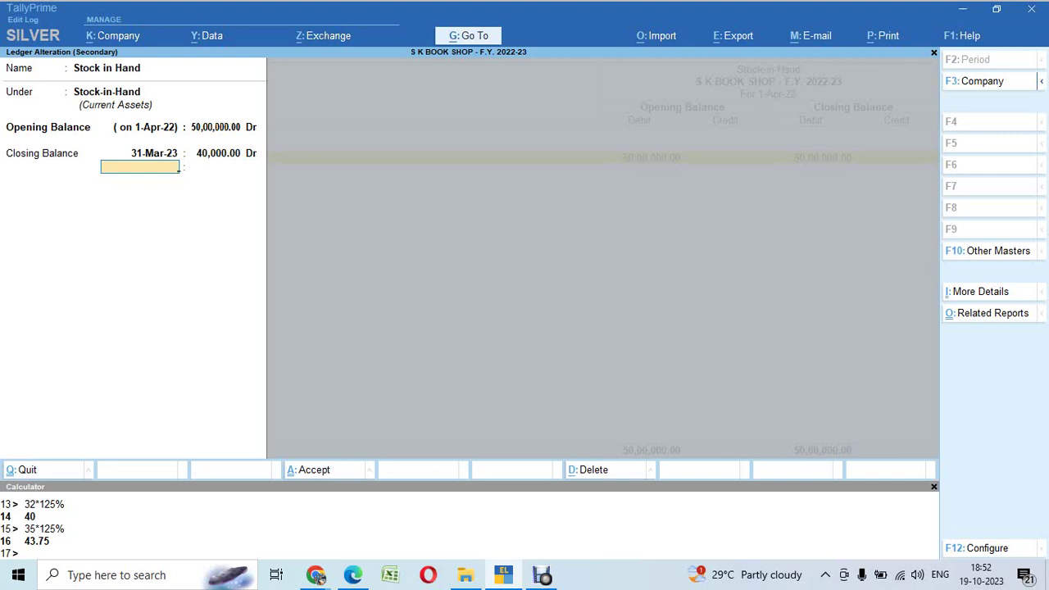
key(Return)
key(Return)
Step: Set the Balance Sheet period from 1-4-2022 to 31.3.23
key(Escape)
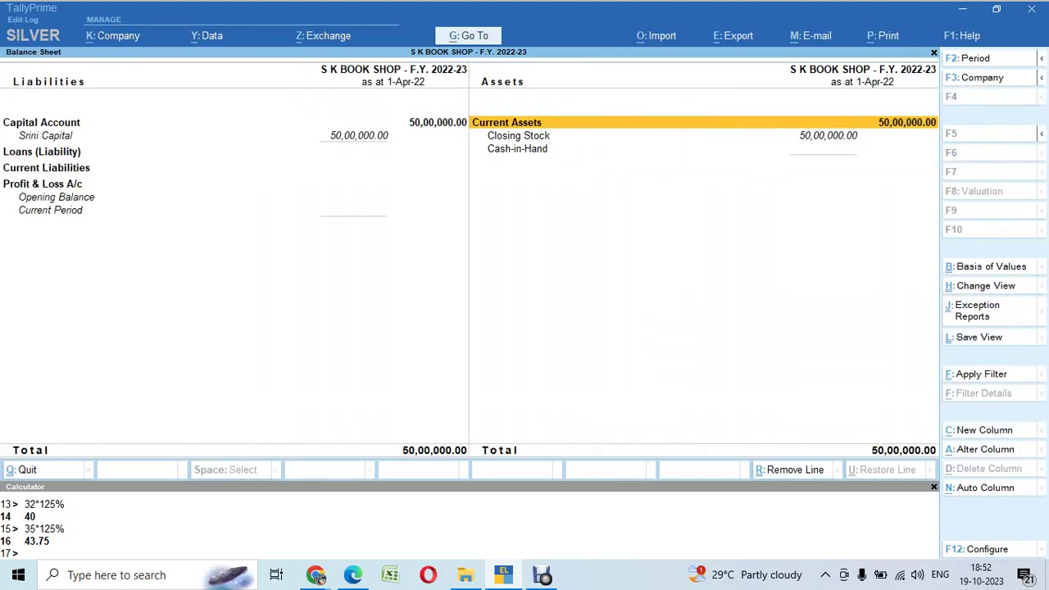
key(alt+F2)
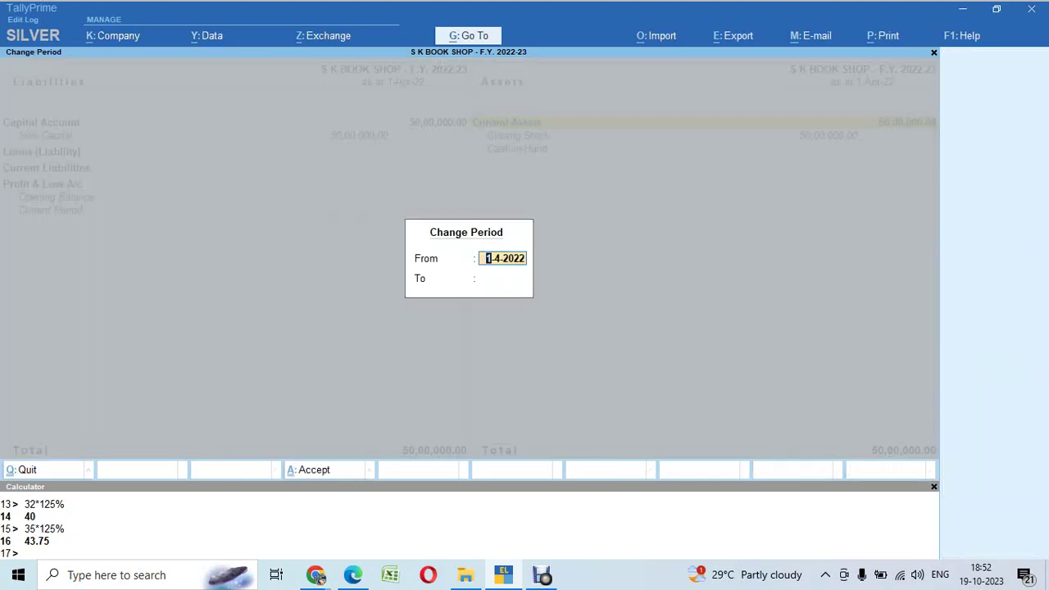
key(Return)
text(31.3.23)
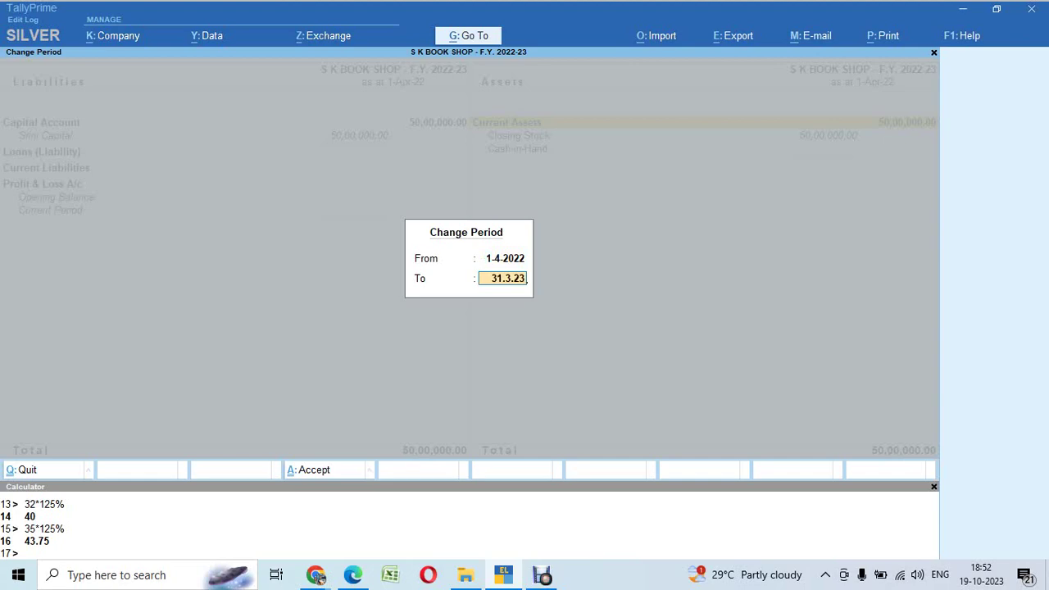
key(Return)
Step: Examine the detailed Profit & Loss A/c: opening and closing Stock in Hand and the Nett Loss
key(Right)
key(Down)
key(Down)
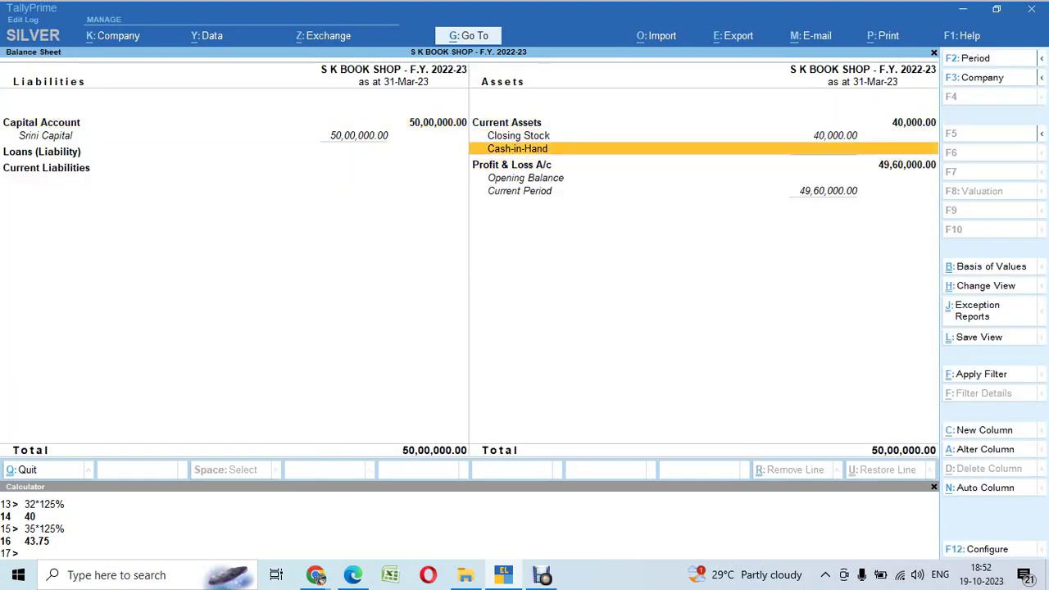
key(Up)
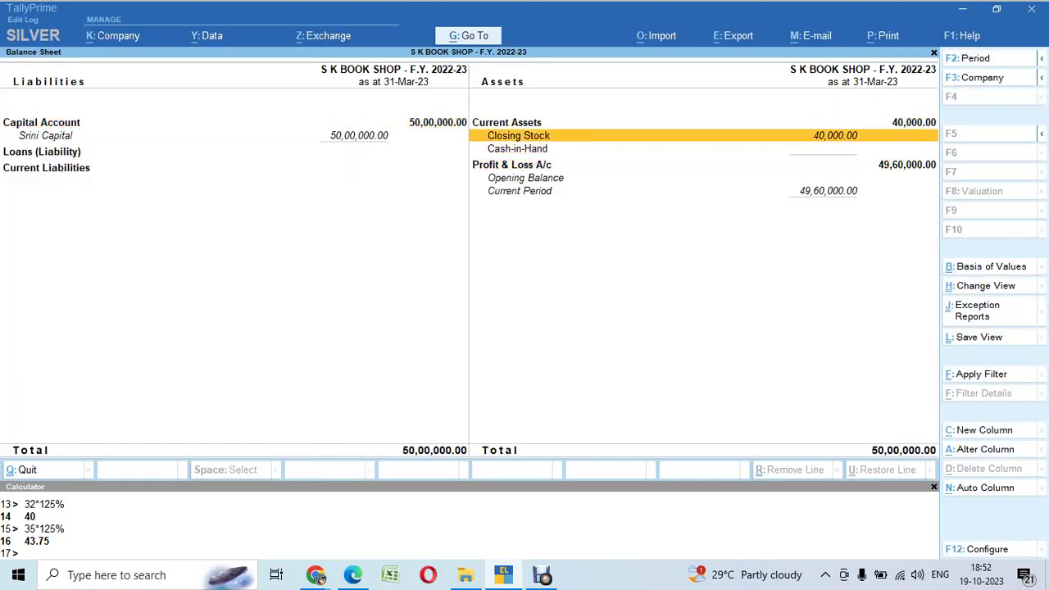
key(Down)
key(Down)
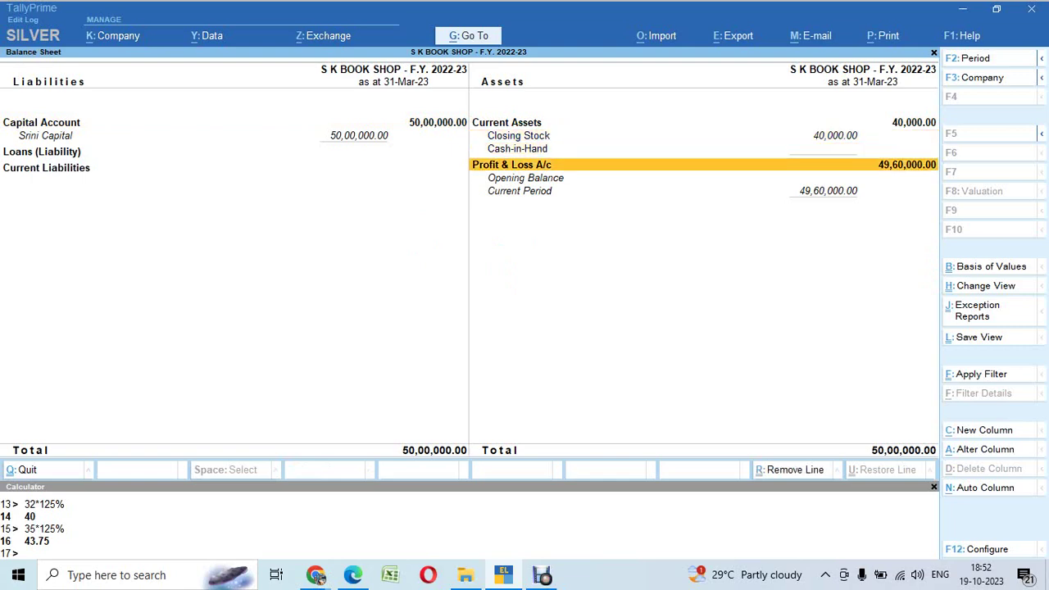
key(Return)
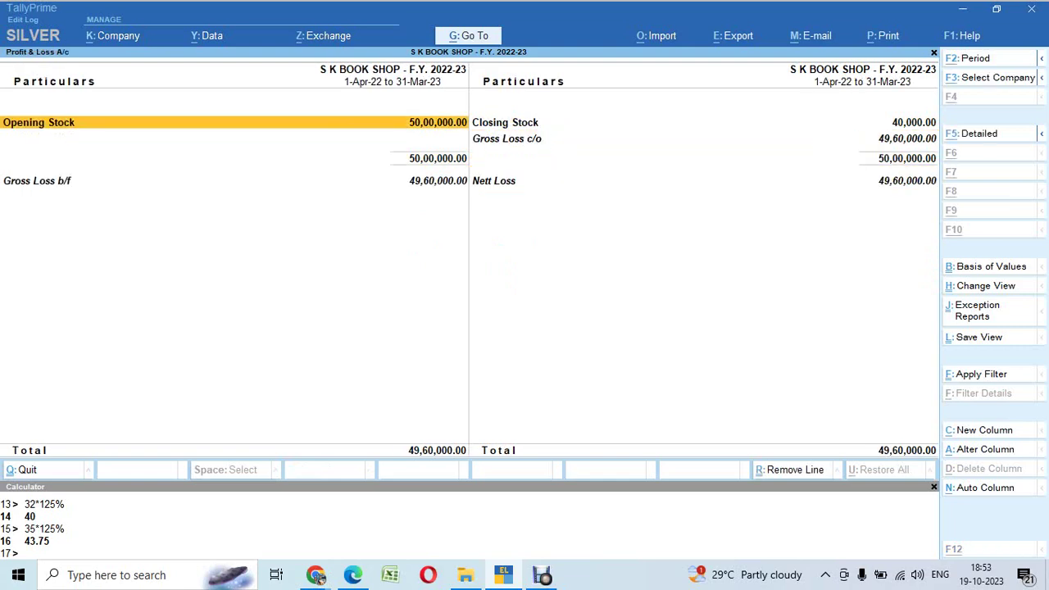
key(alt+F5)
key(Down)
key(Left)
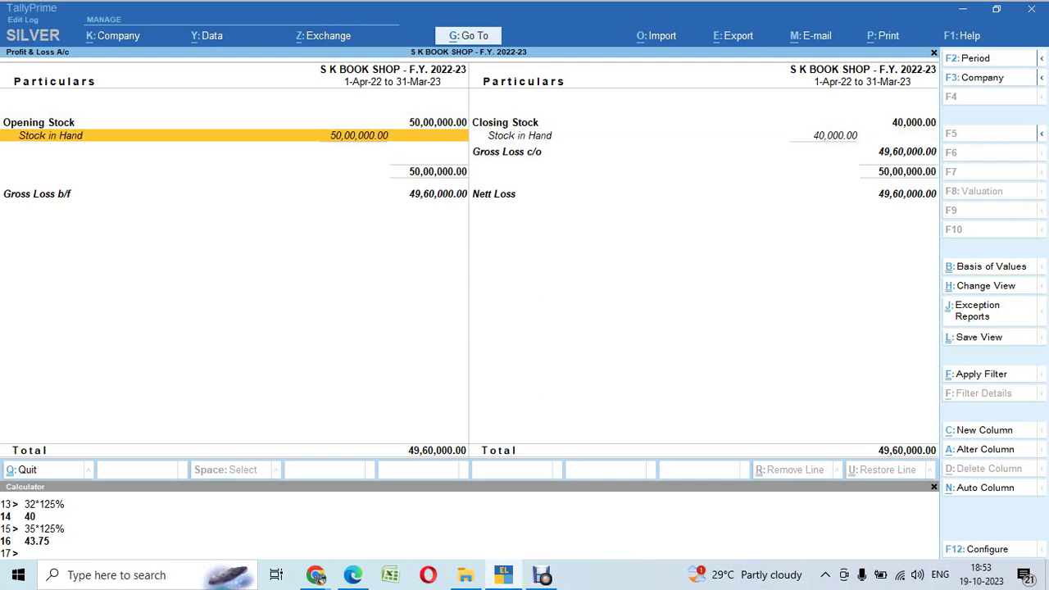
key(Right)
key(Down)
key(Down)
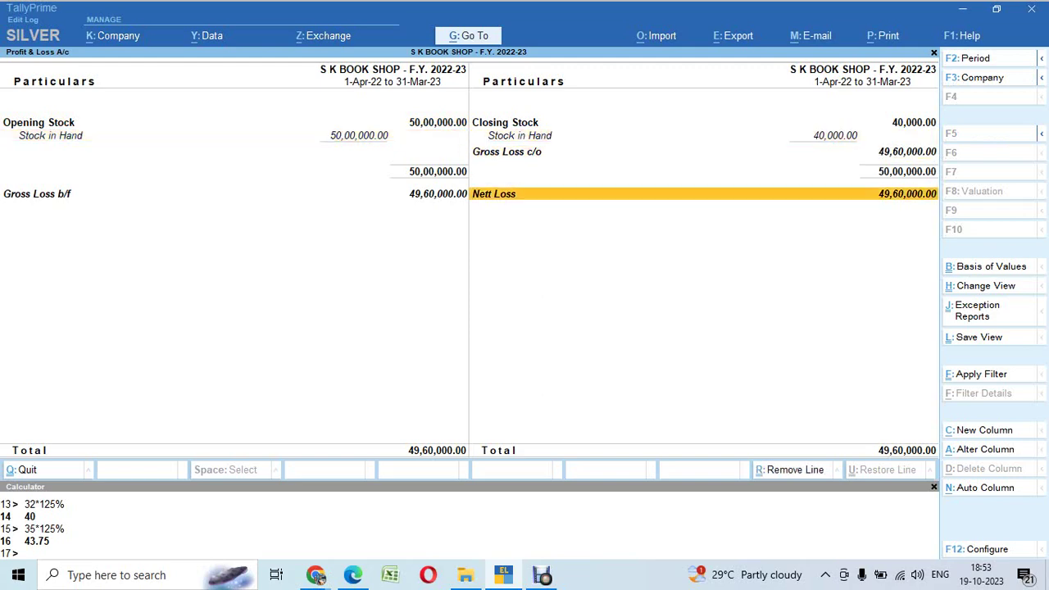
key(Escape)
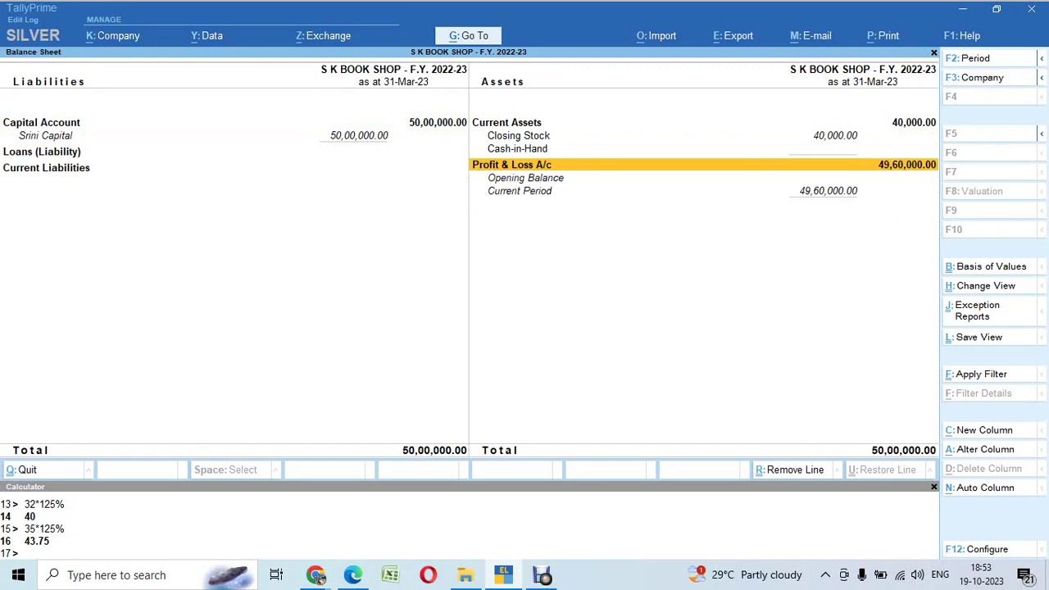
Step: Recheck the Balance Sheet's capital, closing stock and cash lines, then switch to Google Meet
key(Left)
key(Up)
key(Right)
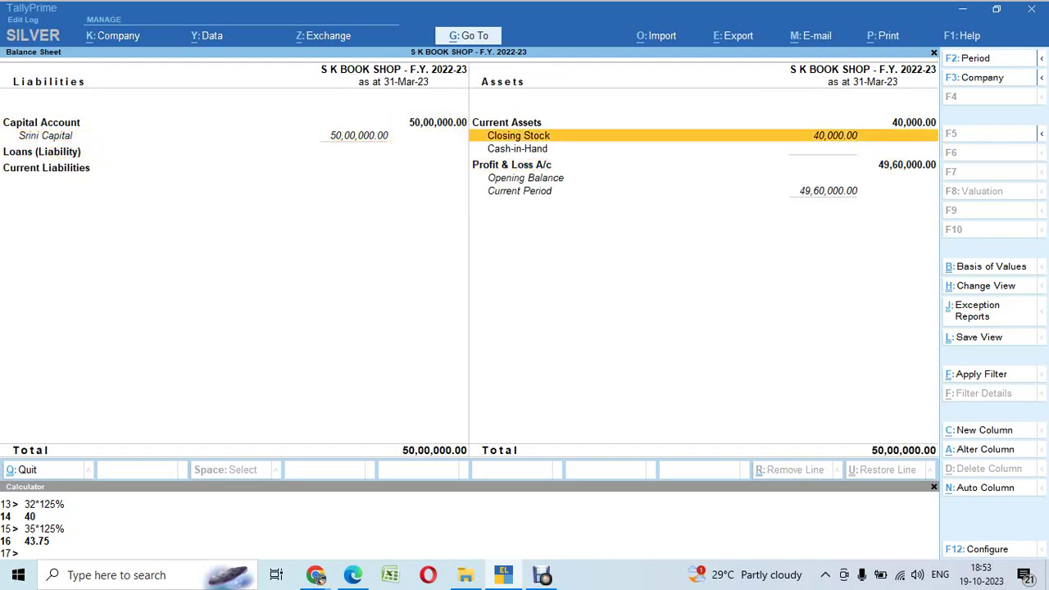
key(Down)
key(Down)
key(Up)
key(Up)
key(Left)
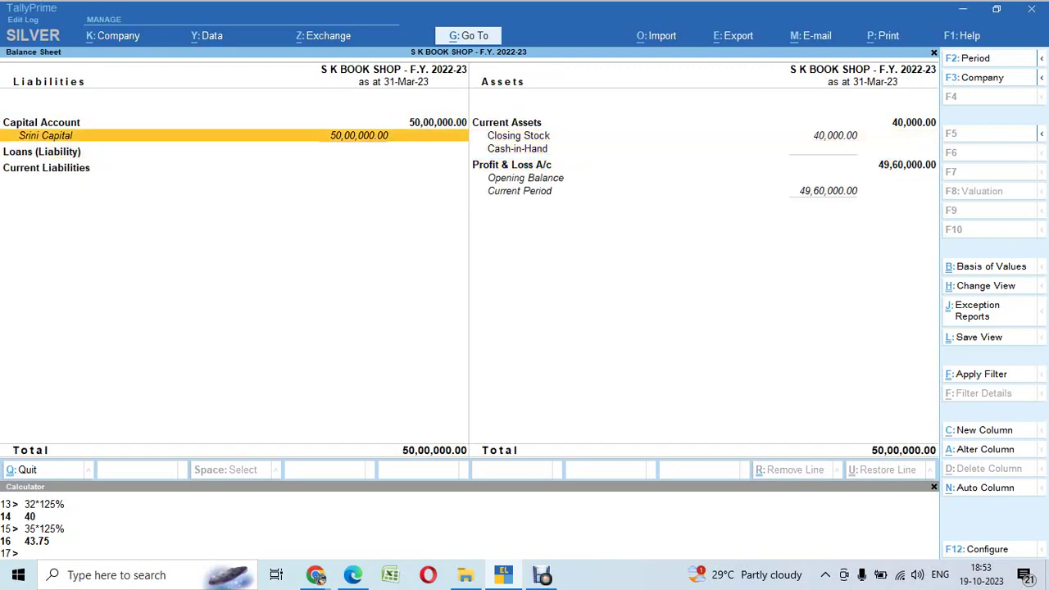
key(Right)
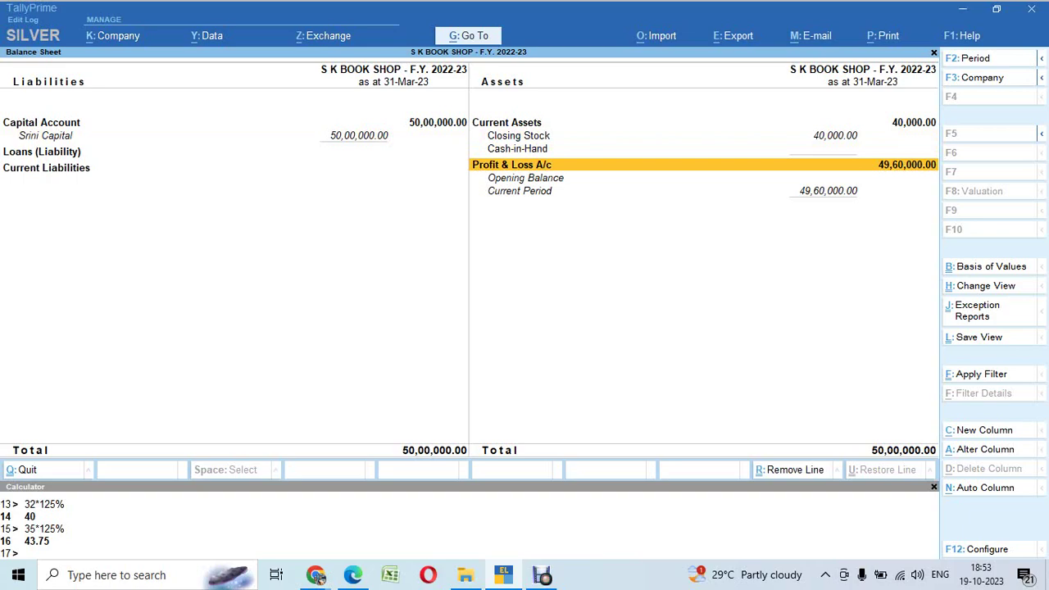
key(alt+Tab)
key(alt+Tab)
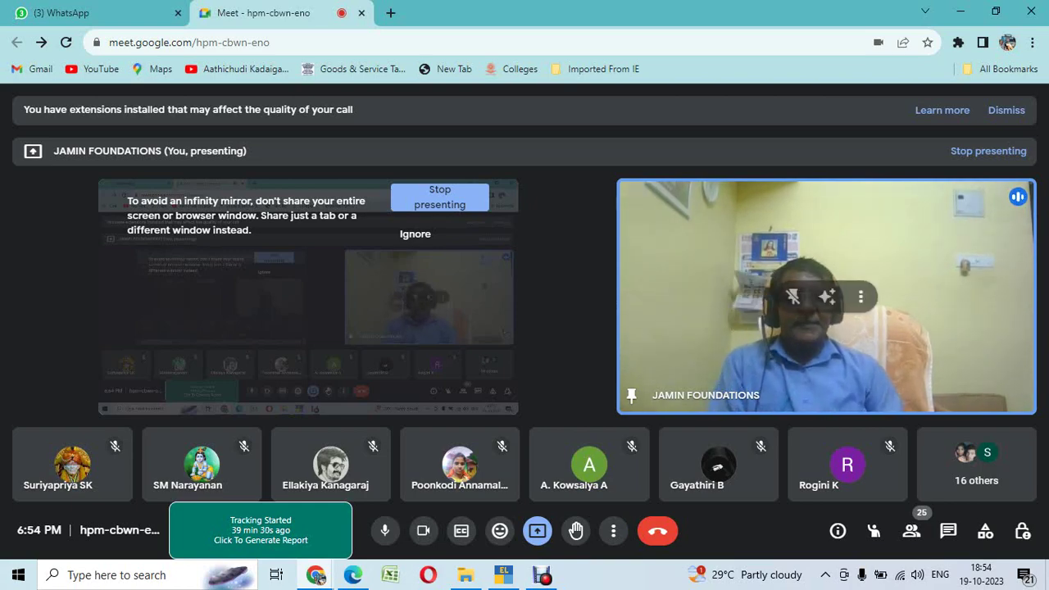
Step: Bring TallyPrime back to the Gateway of Tally, glancing at the exercise PDF's report list
key(alt+Tab)
key(Escape)
key(alt+Tab)
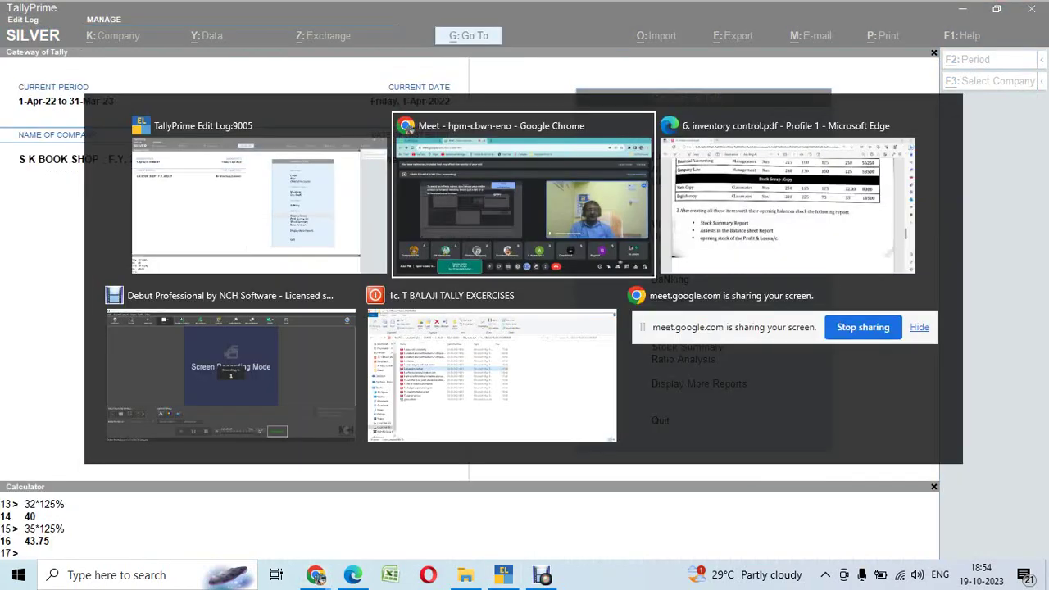
key(Tab)
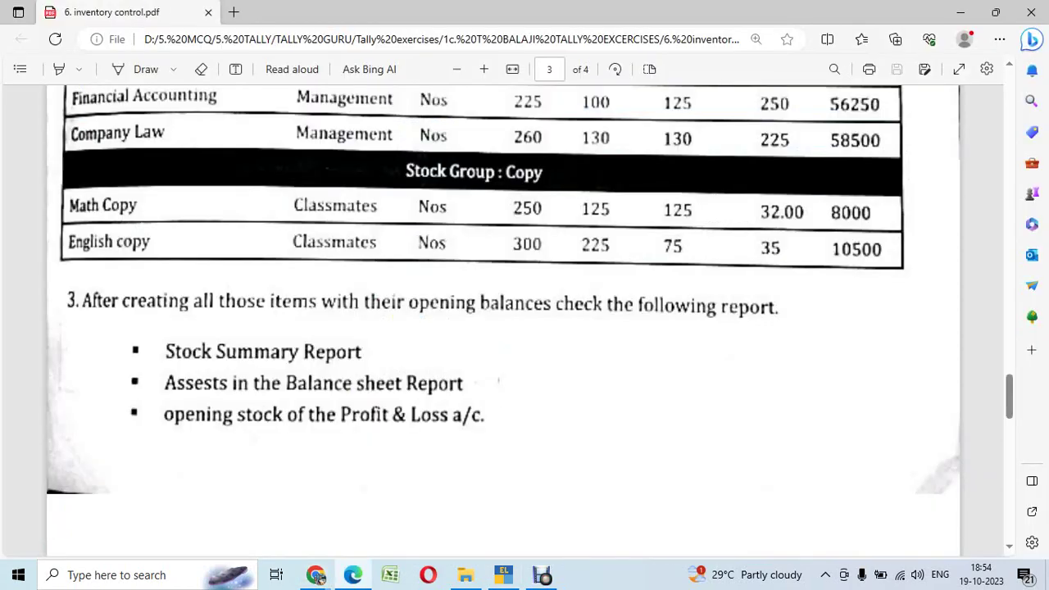
key(alt+Tab)
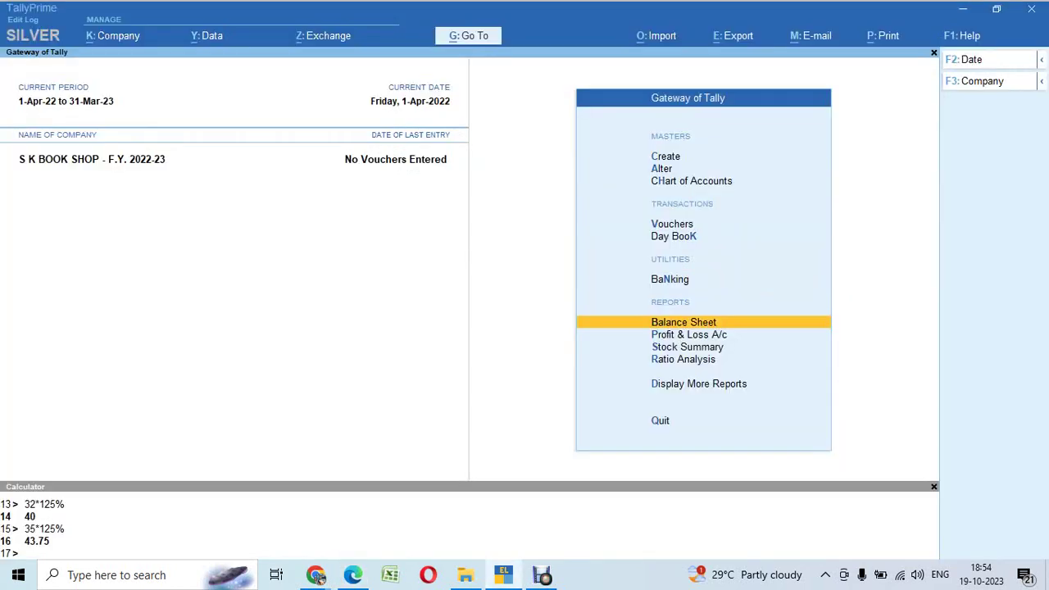
Step: From the Balance Sheet, set Integrate Accounts with Inventory to Yes and save
key(Return)
key(Right)
key(Down)
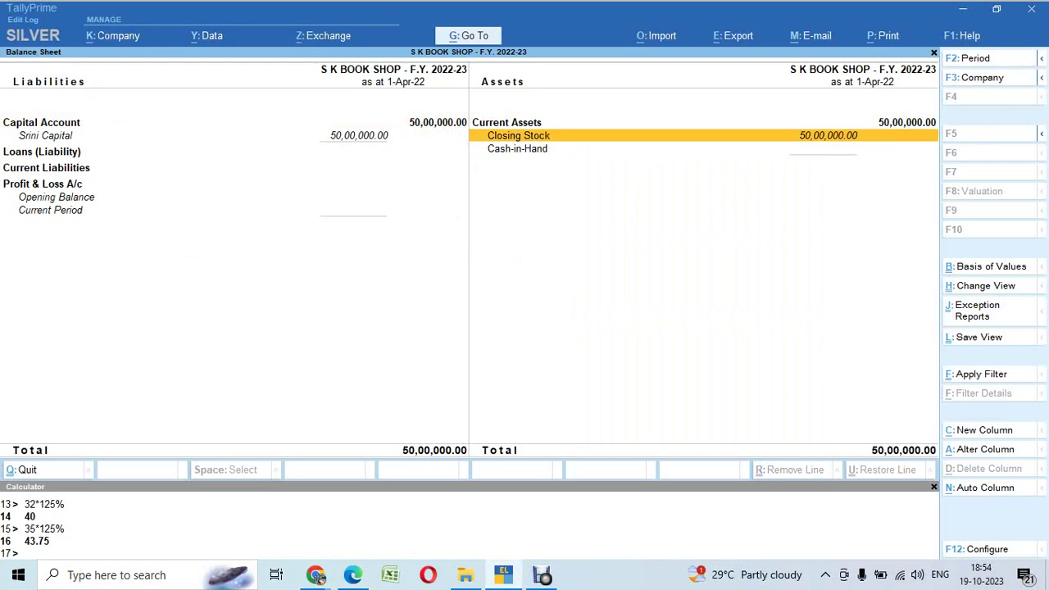
key(F11)
key(Down)
key(Down)
key(Down)
key(Down)
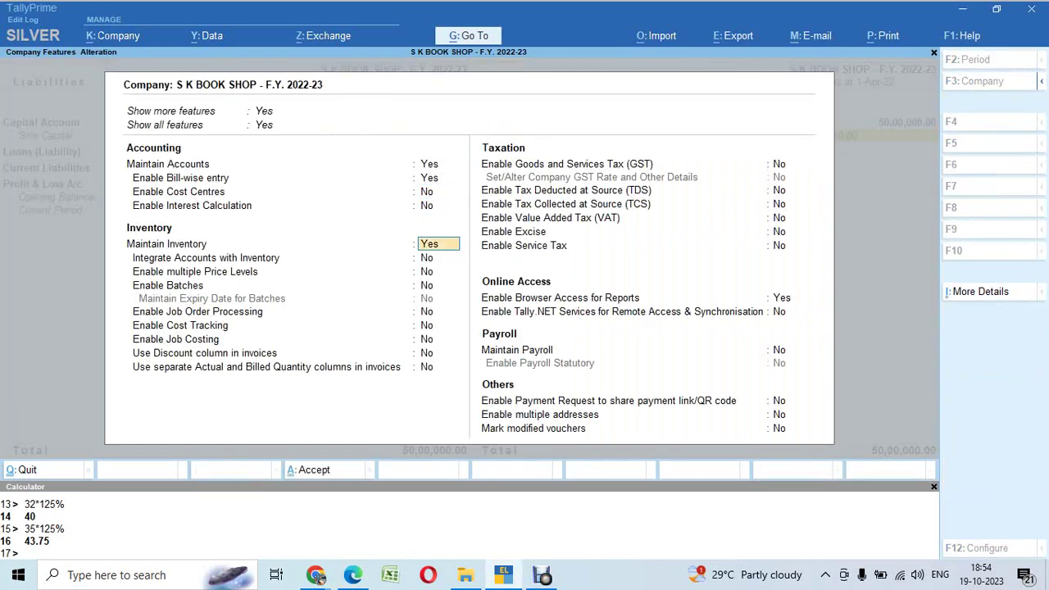
key(Down)
text(y)
key(Return)
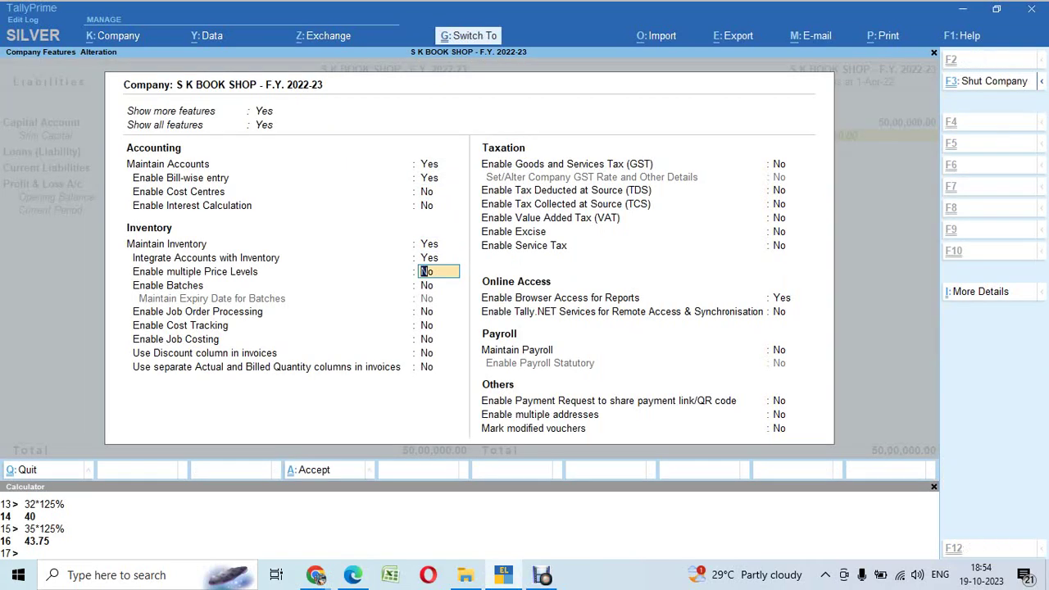
key(ctrl+a)
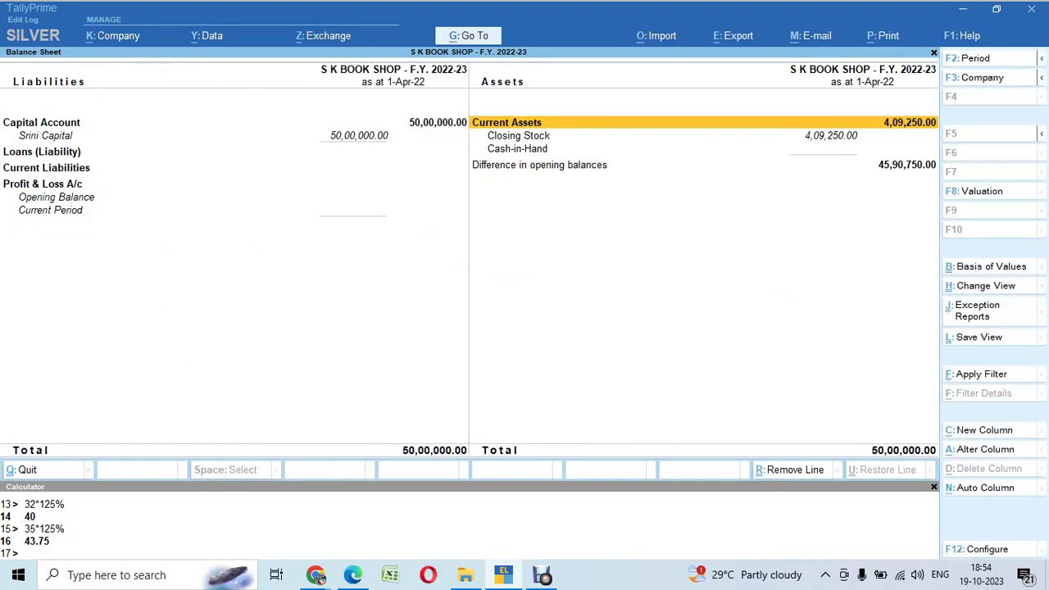
Step: Drill into the 4,09,250 Closing Stock by stock group, then go back
key(Down)
key(Down)
key(Up)
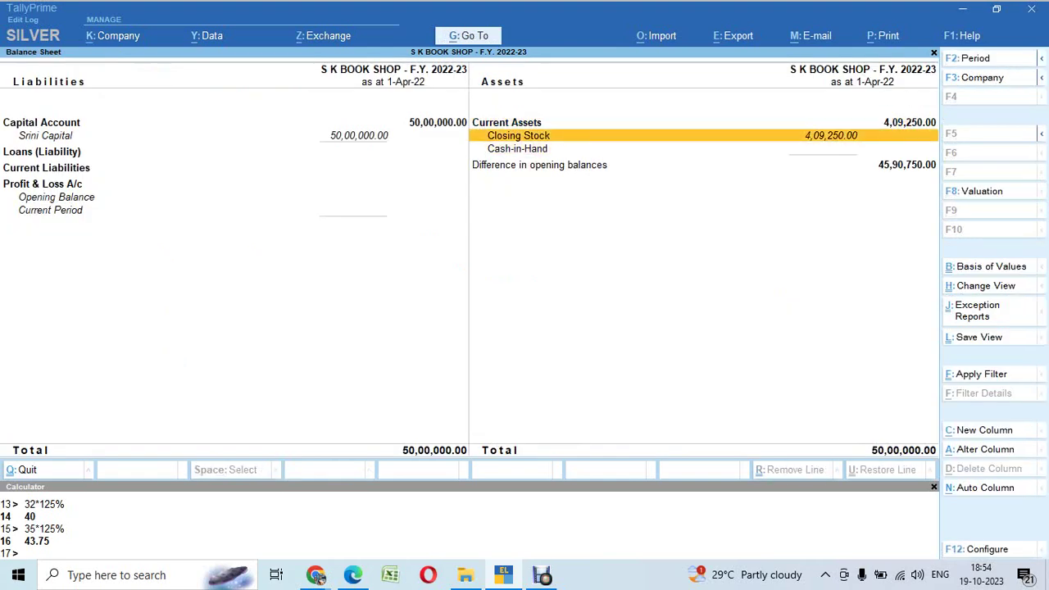
key(Return)
key(Escape)
key(Escape)
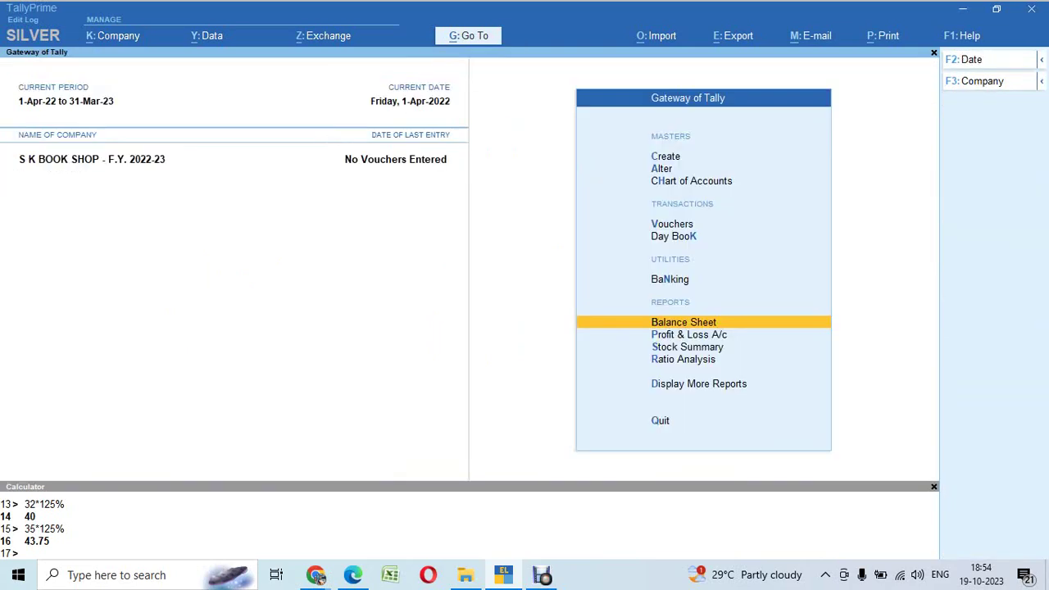
Step: Open the Stock Summary in detailed view listing items under the Books and Copy groups
key(Down)
key(Down)
key(Down)
key(Up)
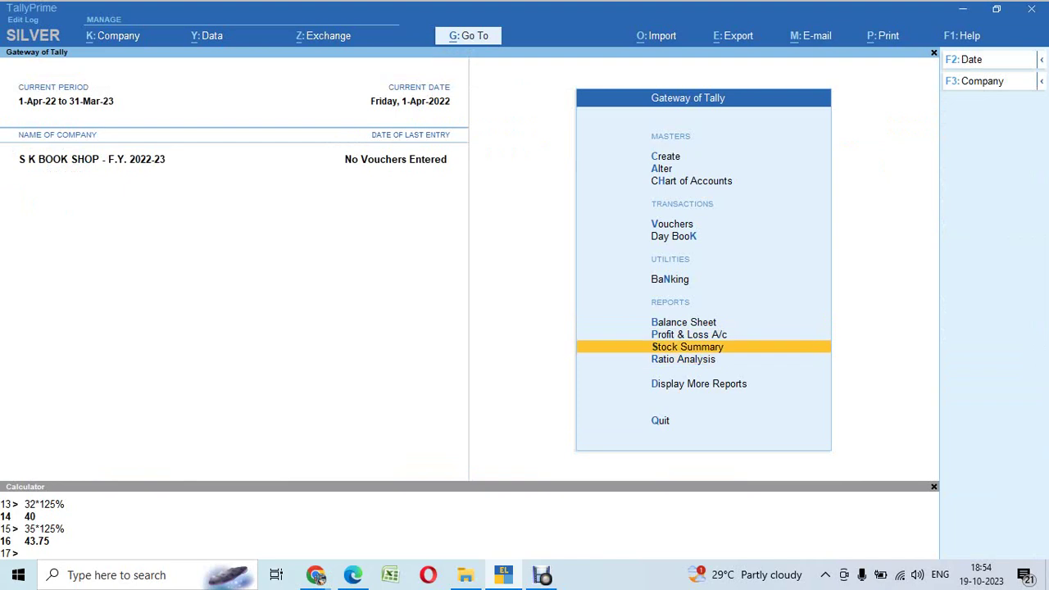
key(Return)
key(alt+F5)
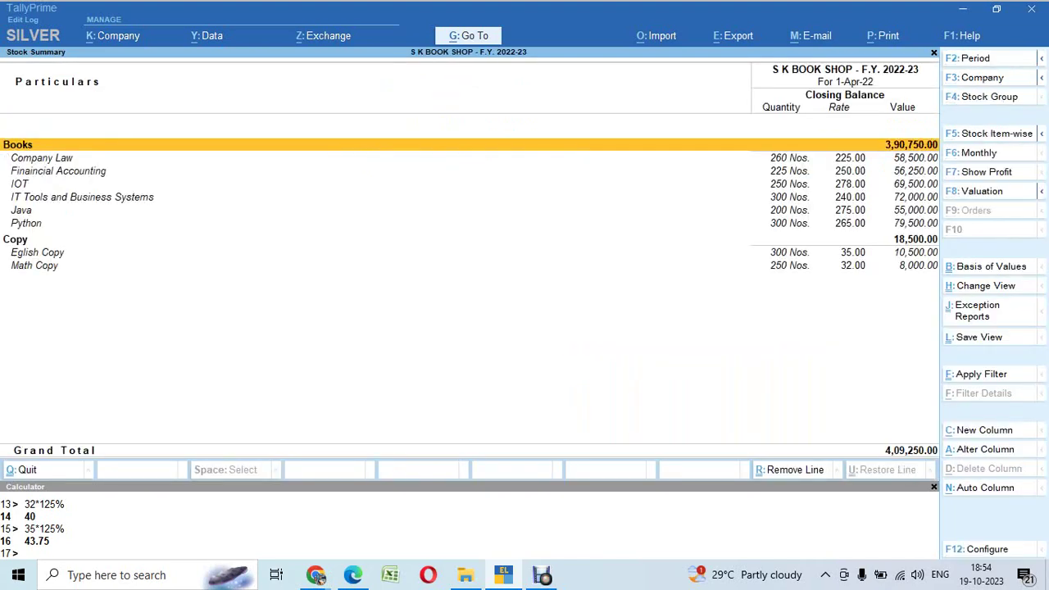
key(Down)
key(Down)
key(Down)
key(Down)
key(Down)
key(Down)
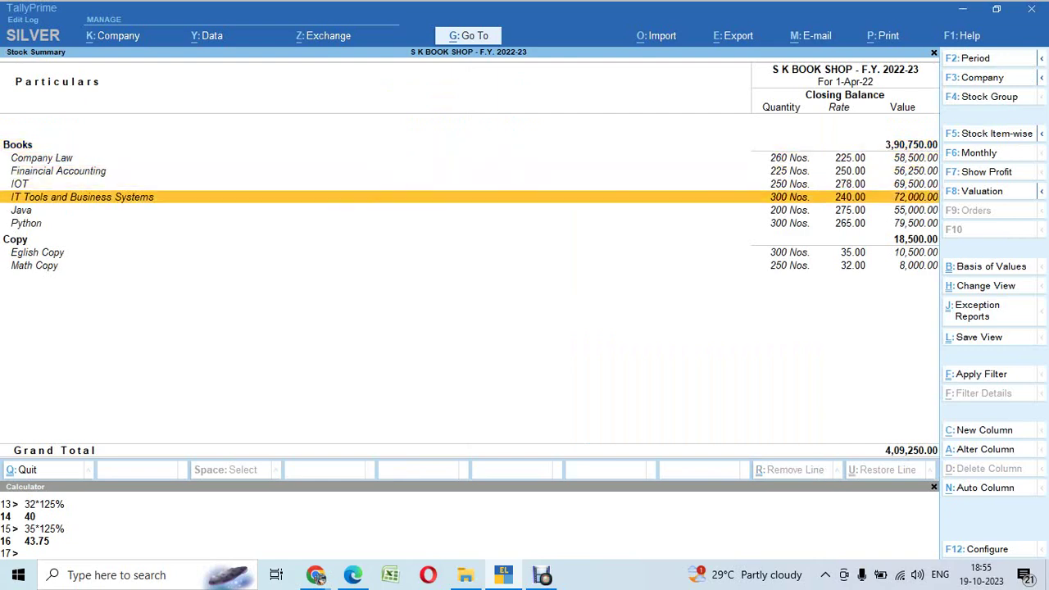
key(Up)
key(Up)
key(Up)
key(Up)
key(Up)
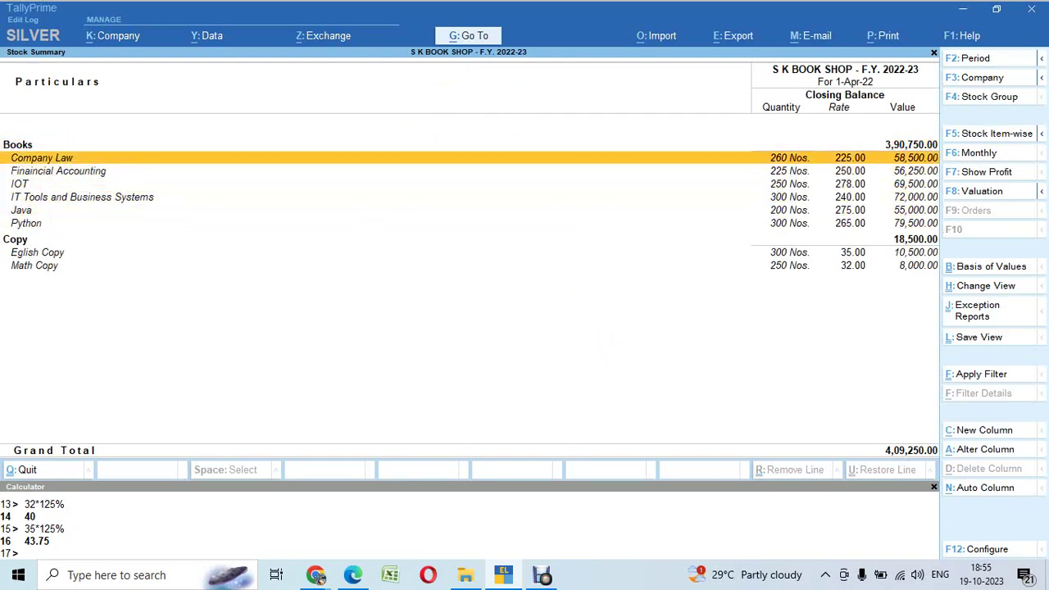
key(Down)
key(Down)
key(Down)
key(Down)
key(Down)
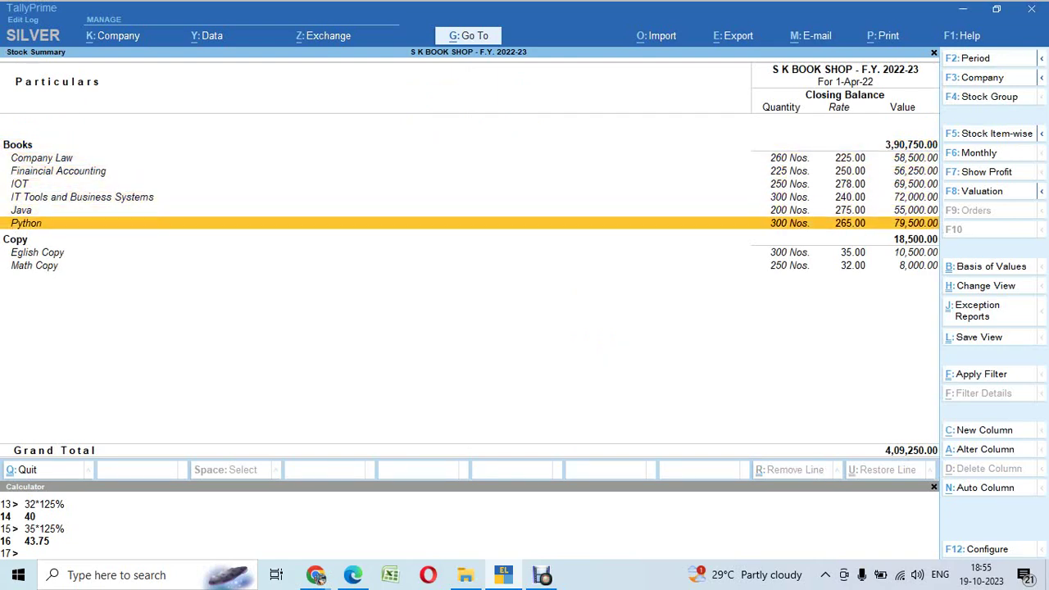
key(Up)
key(Up)
key(Up)
key(Up)
key(Up)
key(Up)
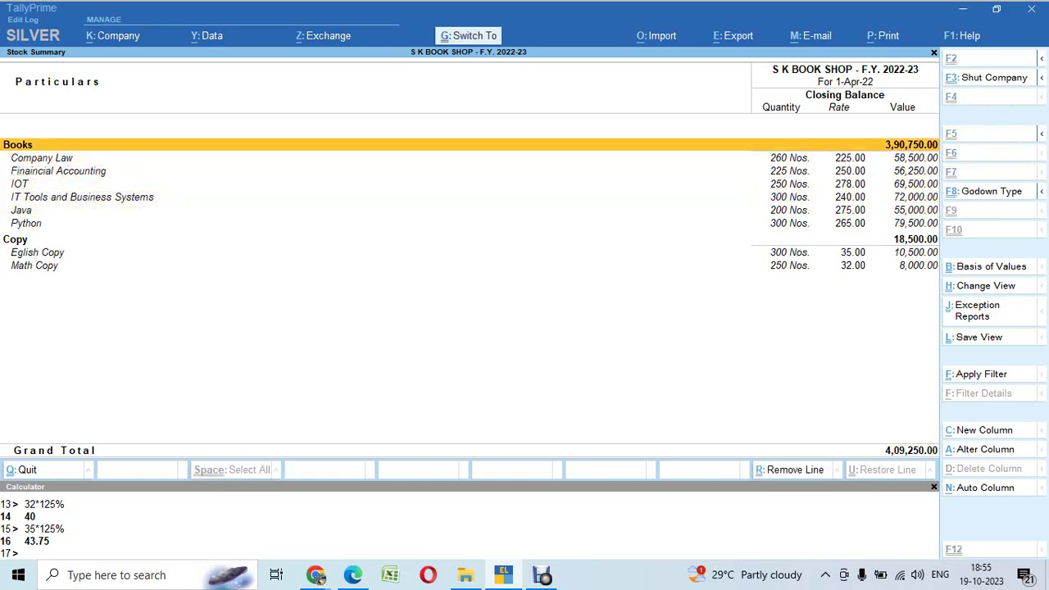
Step: Set the Books group's 'Should quantities of items be added' to Yes, totalling 1,535 Nos
key(ctrl+Return)
key(Return)
key(Return)
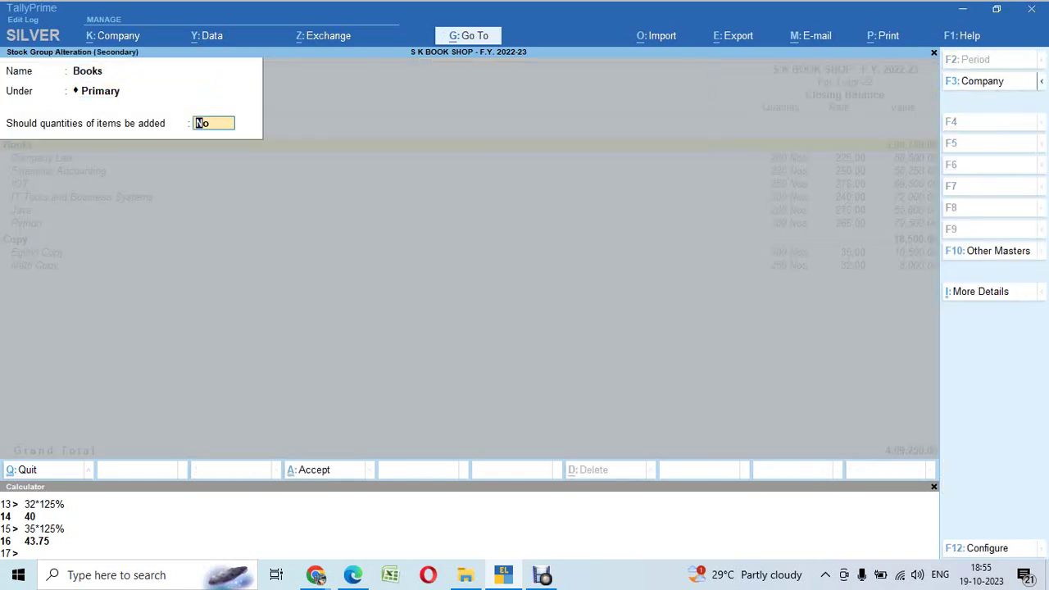
text(y)
key(Return)
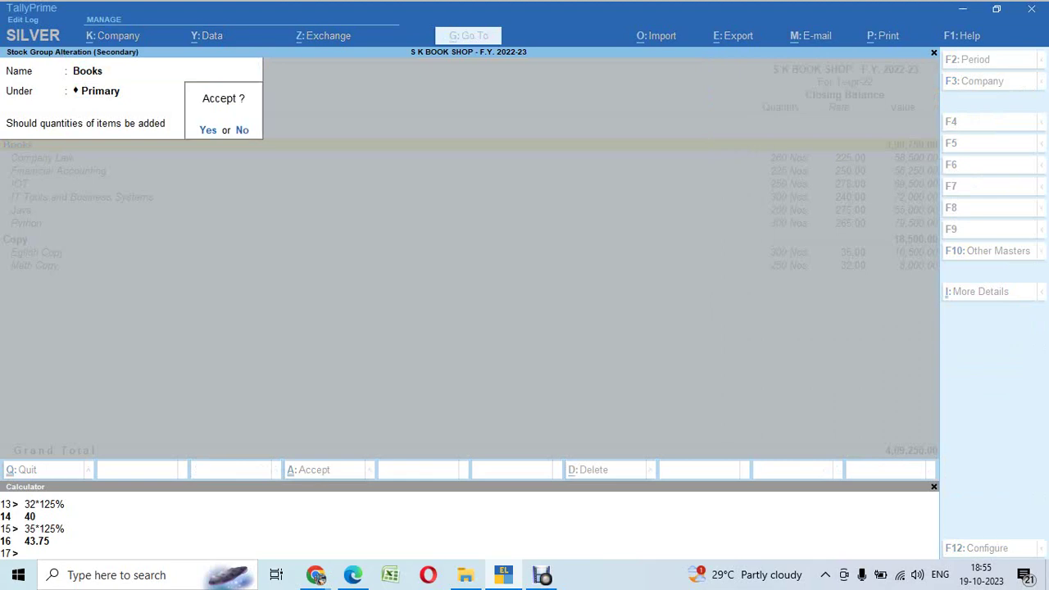
key(Return)
key(Down)
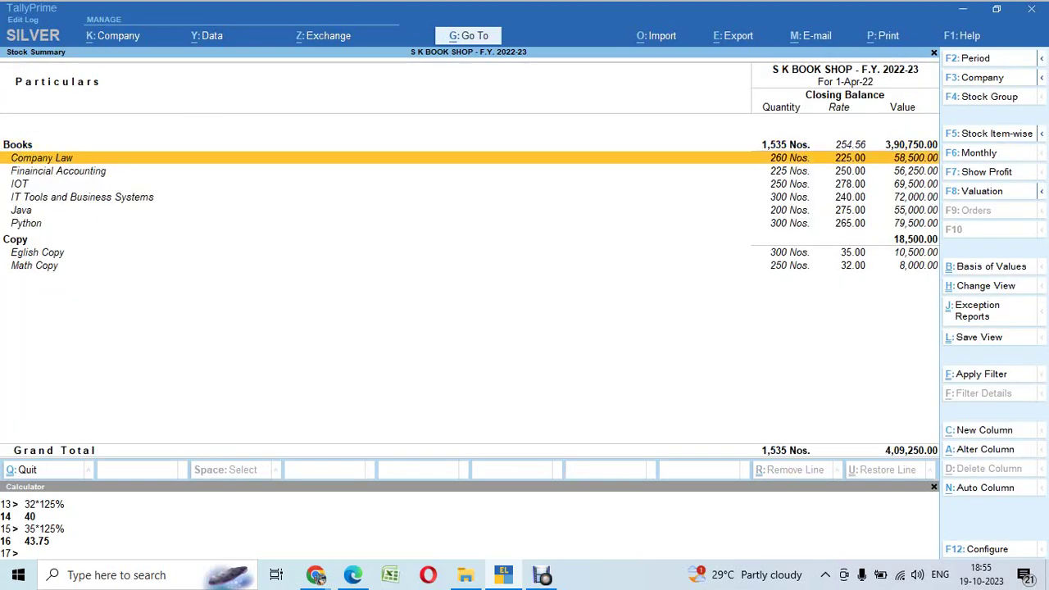
key(Up)
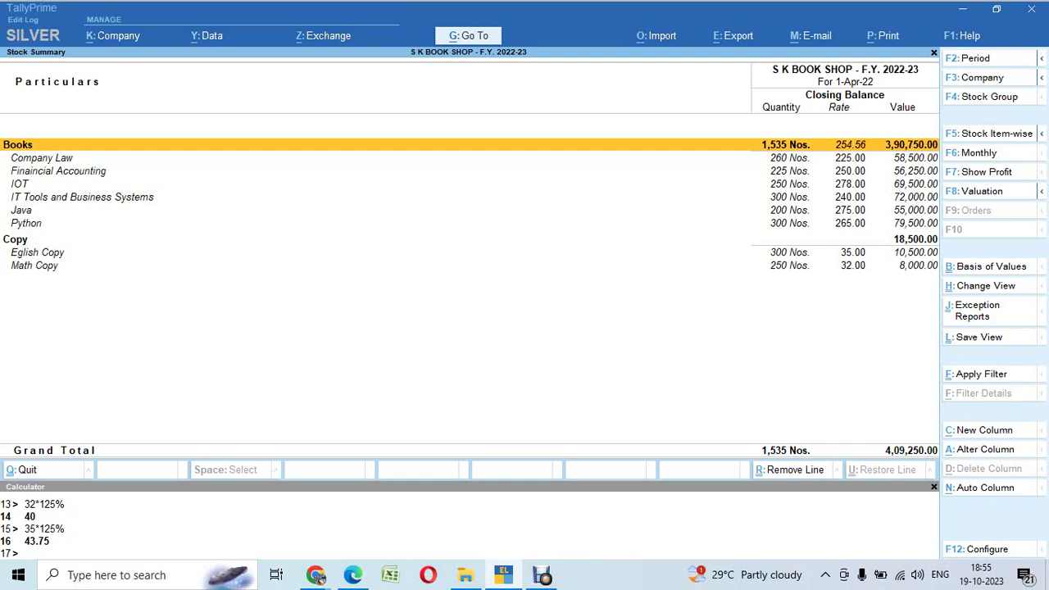
Step: Alter the Copy group twice, leaving its quantities-added setting at No
key(Down)
key(Down)
key(Down)
key(Down)
key(Down)
key(Down)
key(Down)
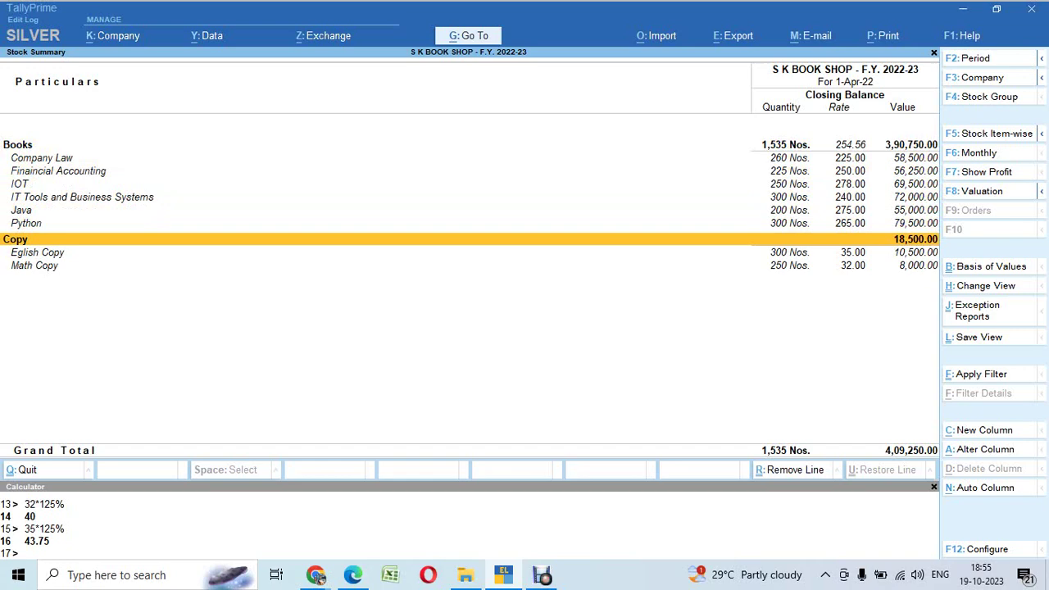
key(ctrl+Return)
key(Return)
key(Return)
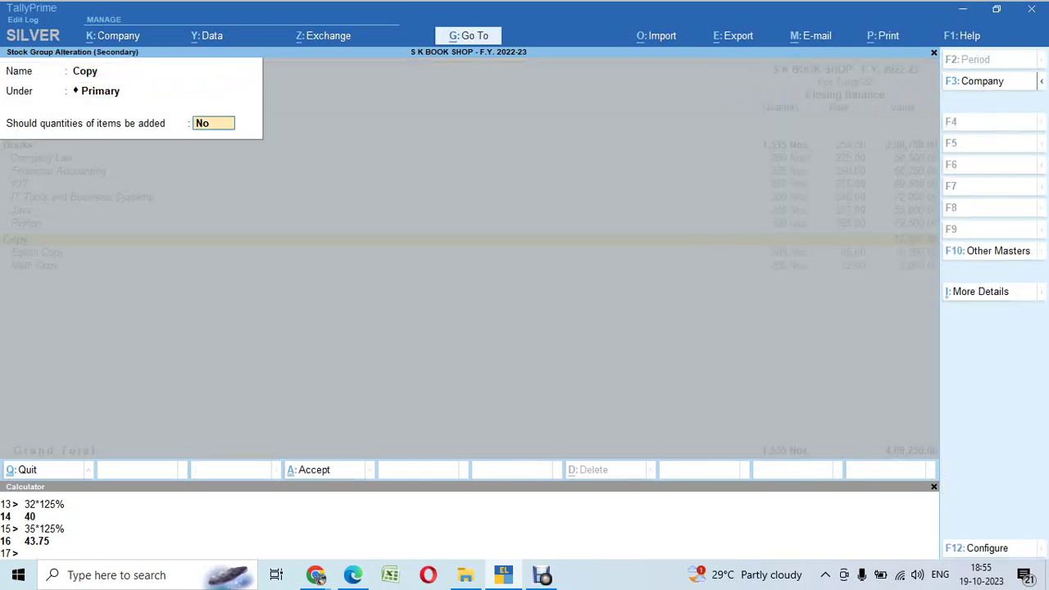
key(Return)
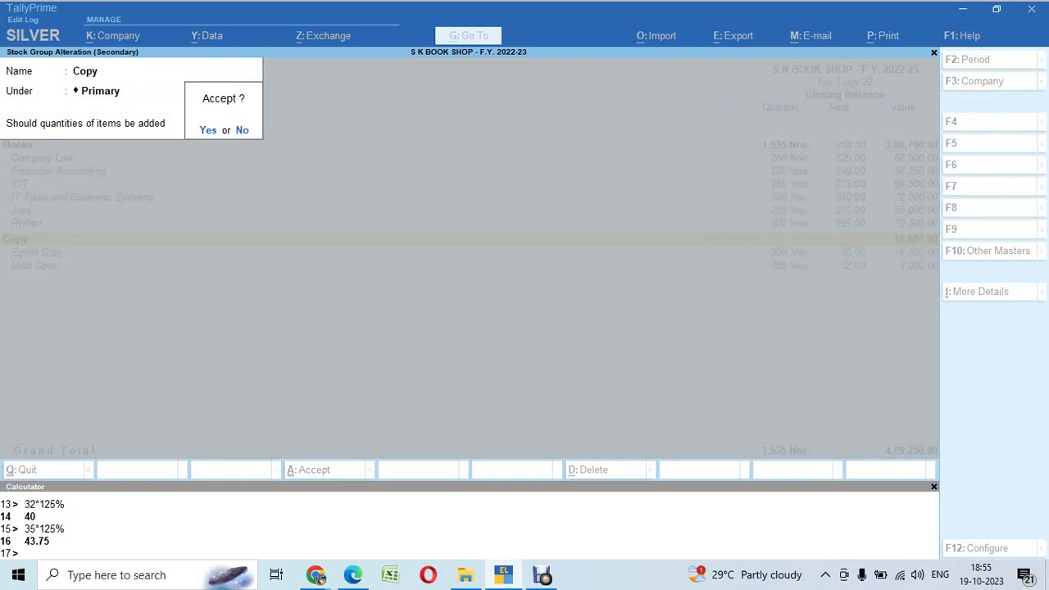
key(Return)
key(Down)
key(Up)
key(Up)
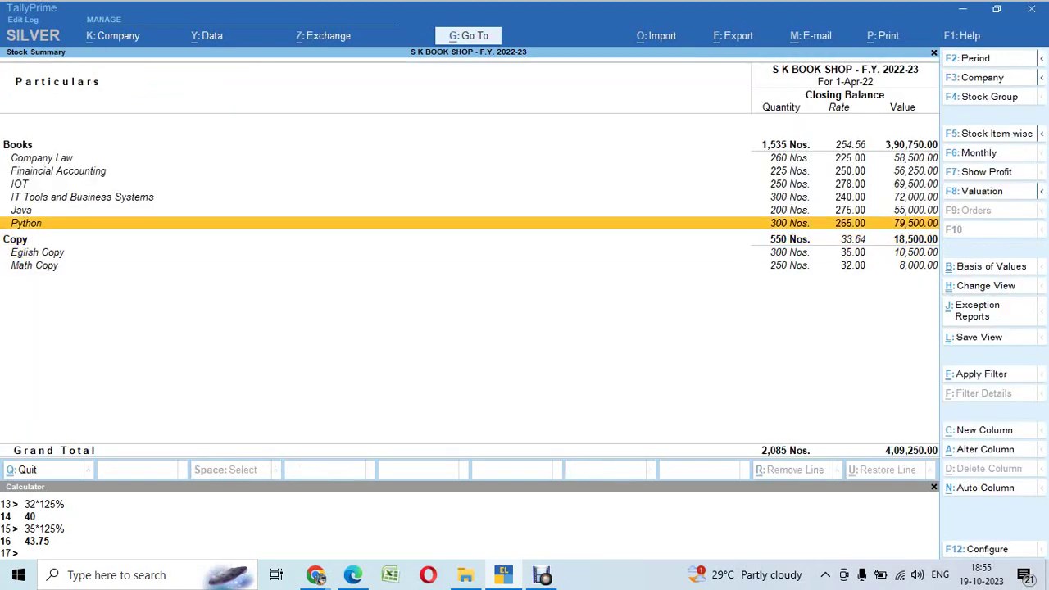
key(Down)
key(ctrl+Return)
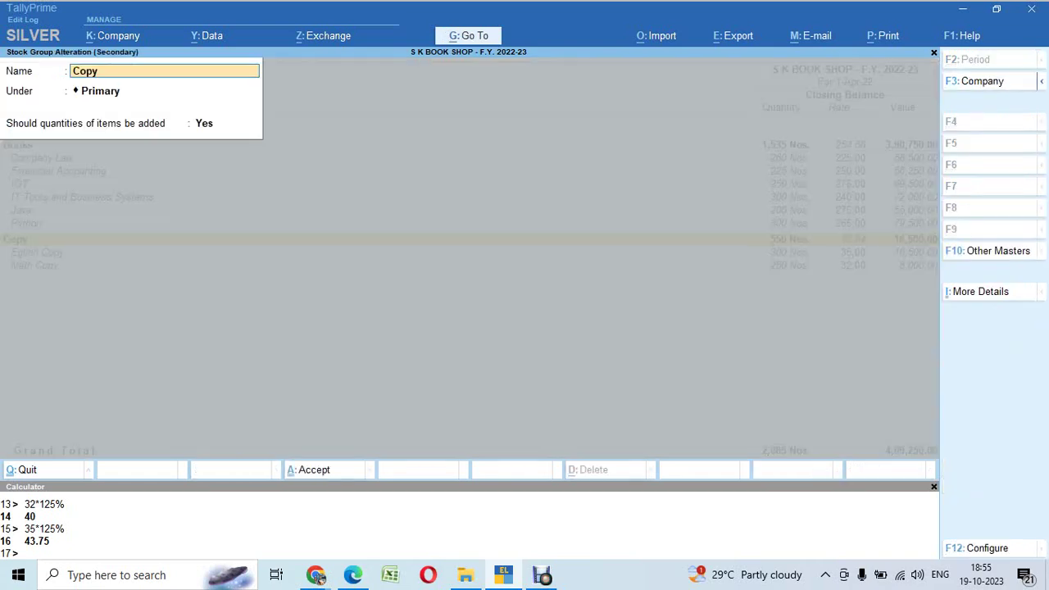
key(Return)
key(Return)
text(n)
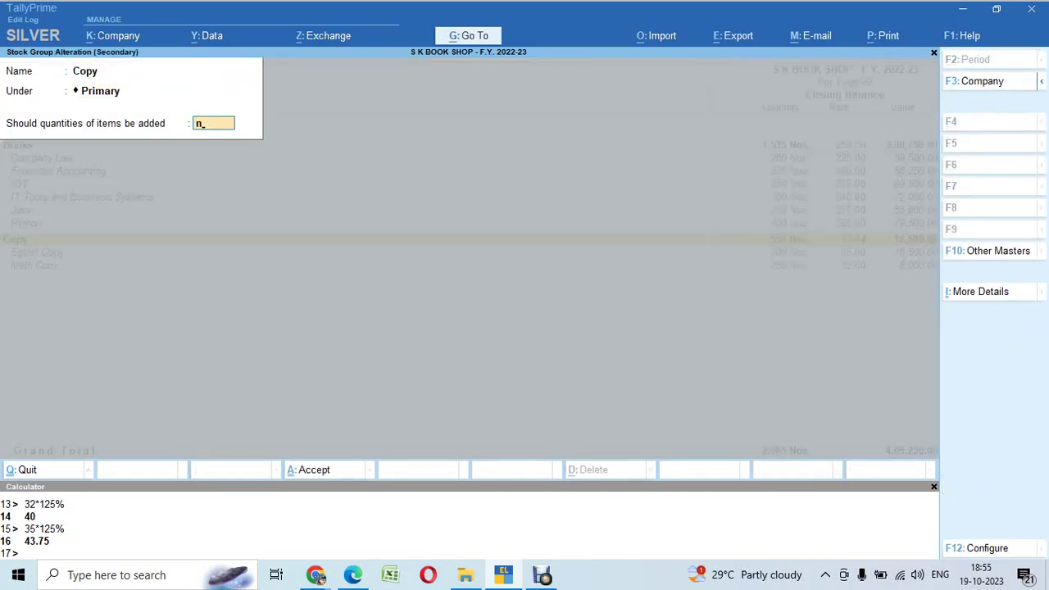
key(Return)
key(Return)
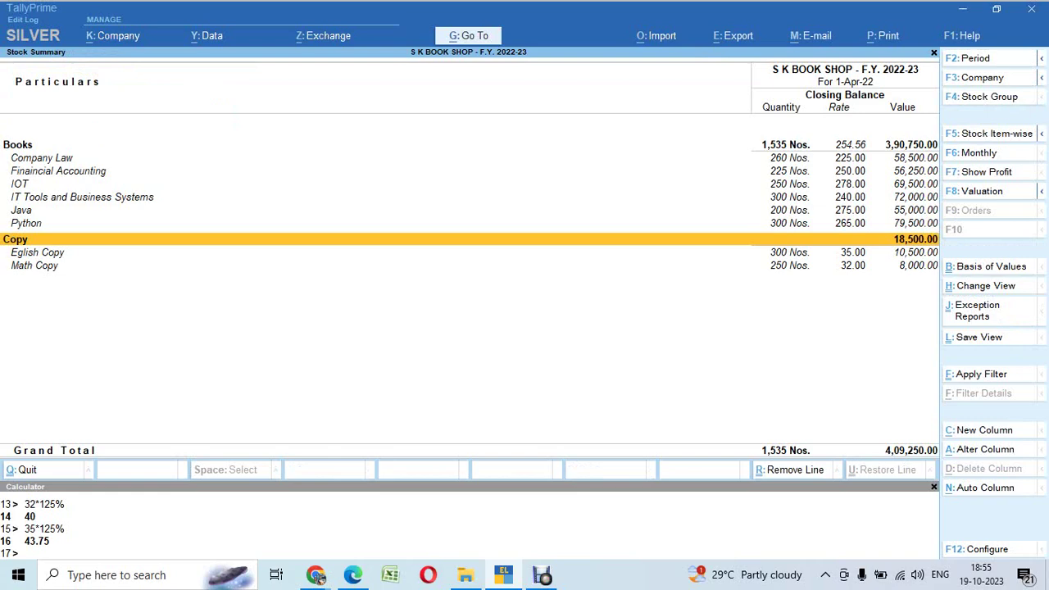
Step: Set the Copy group's quantities-added option to Yes, showing 550 Nos. and total 4,09,250
key(ctrl+Return)
key(Return)
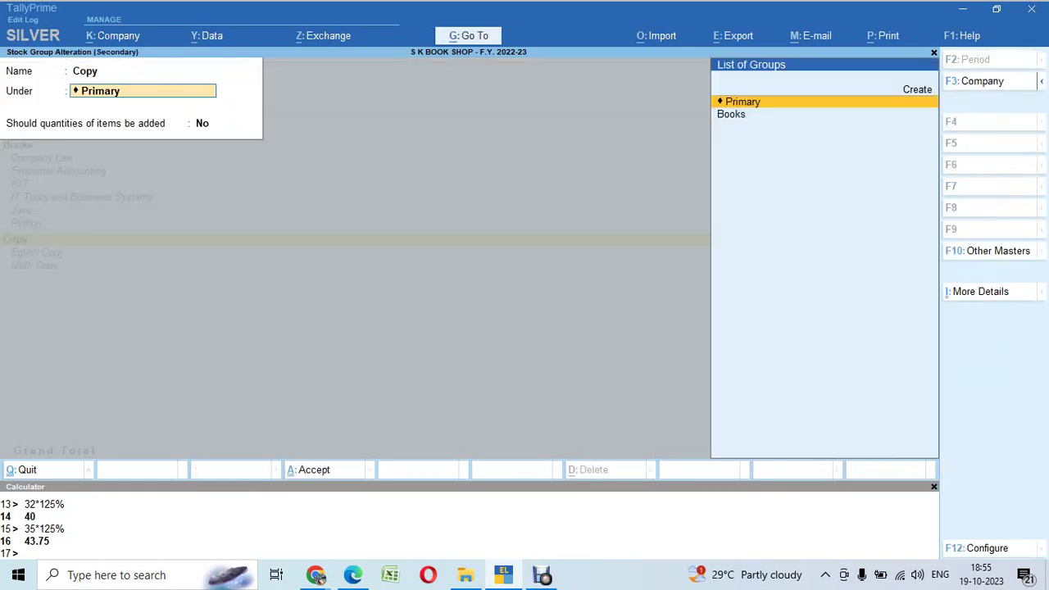
key(Return)
text(y)
key(Return)
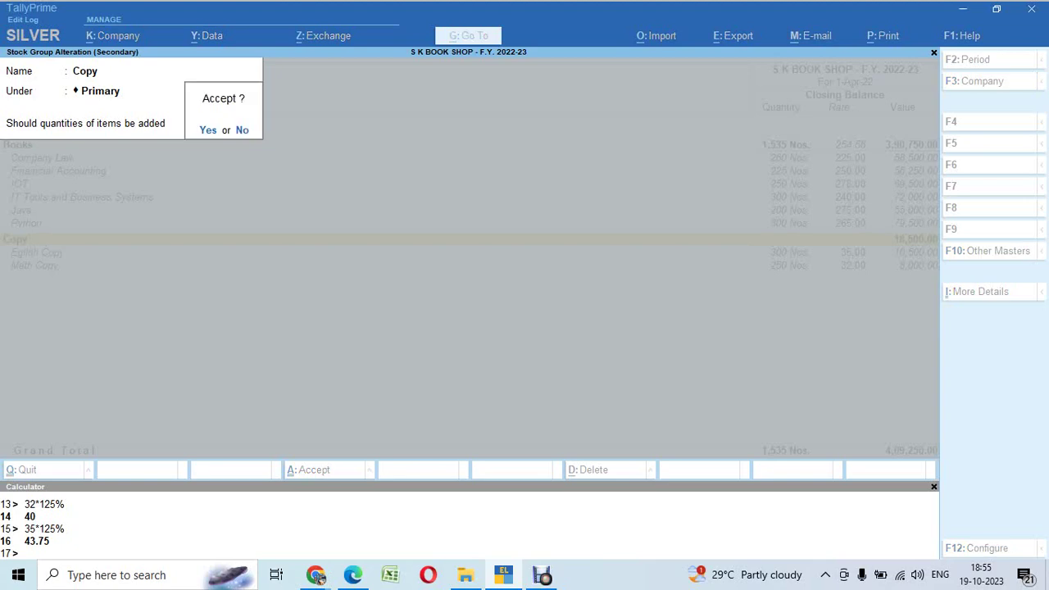
key(Return)
key(Down)
key(Down)
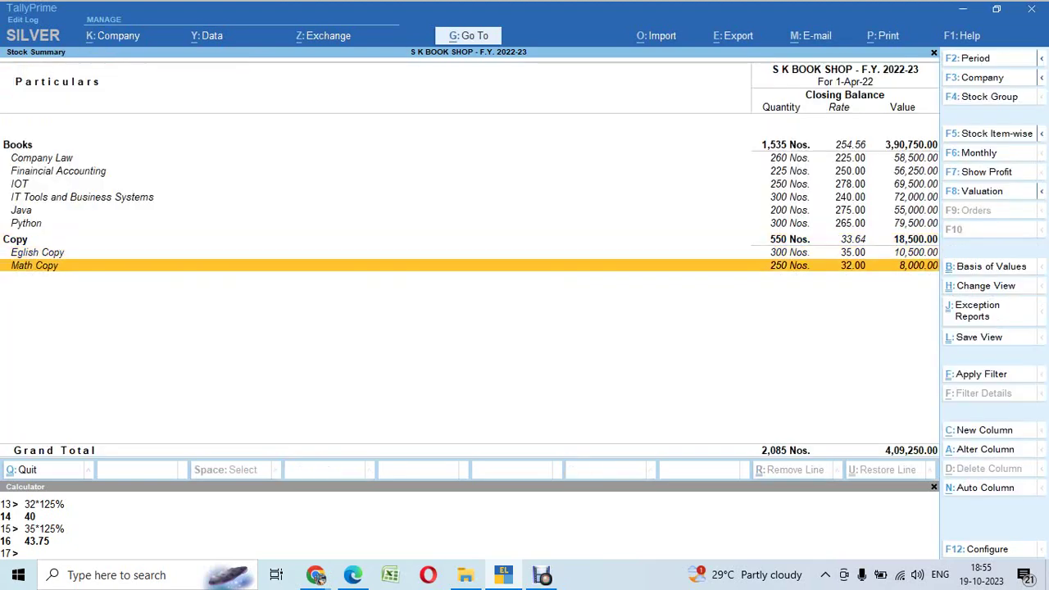
key(Up)
key(Up)
key(Up)
key(Up)
key(Up)
key(Up)
key(Up)
key(Up)
key(Up)
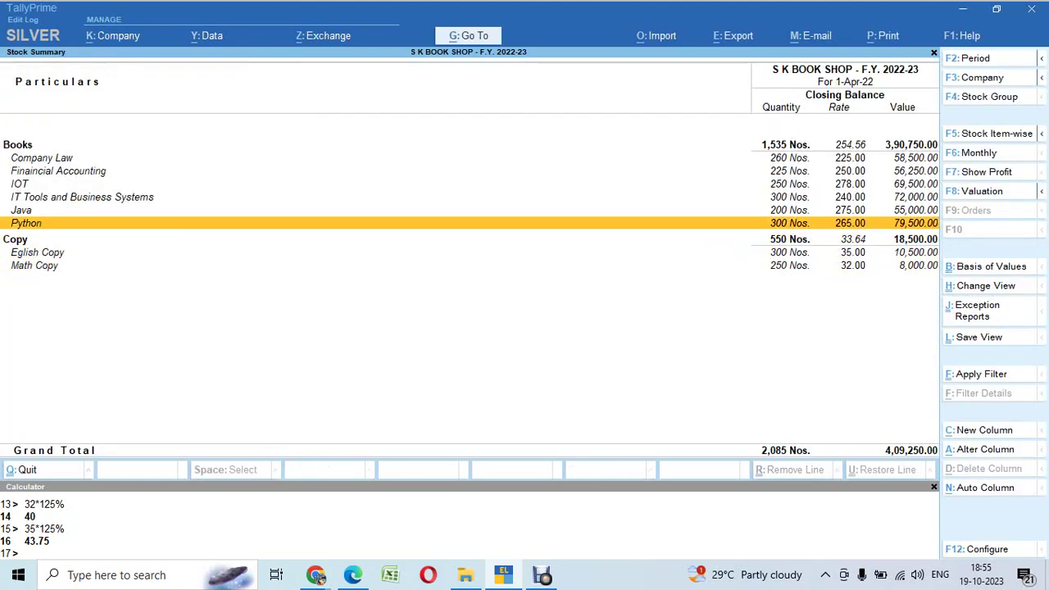
Step: Check the Balance Sheet's Closing Stock of 4,09,250, broken down into Books and Copy groups
key(alt)
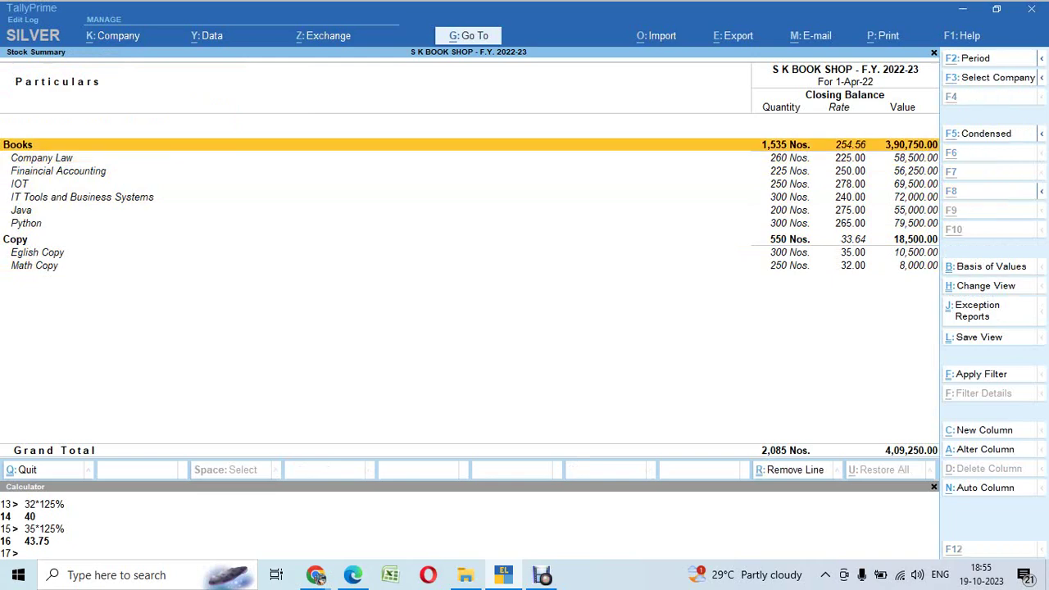
key(alt+Tab)
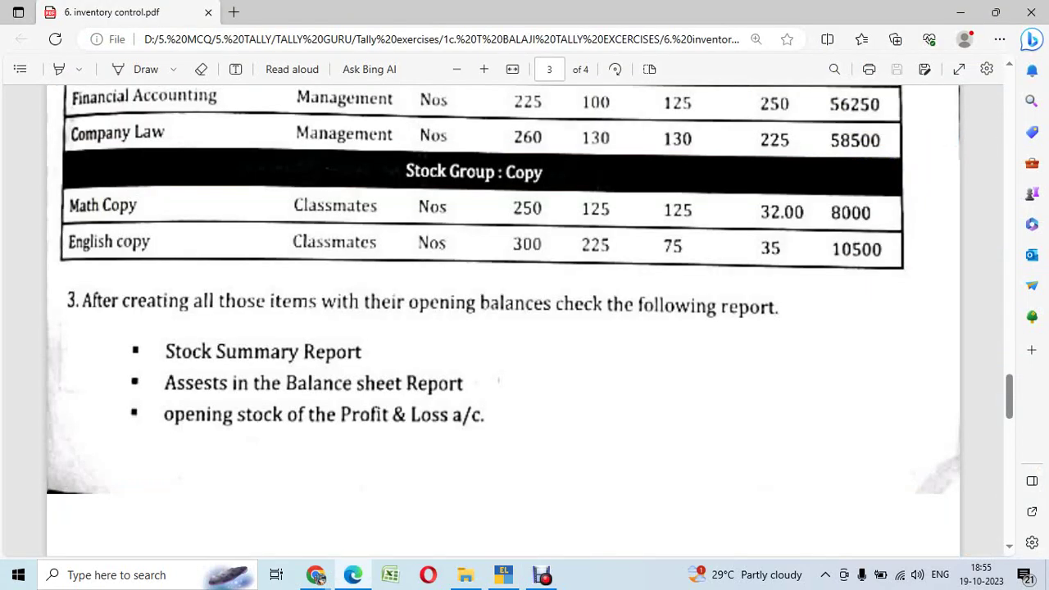
key(alt+Tab)
key(Escape)
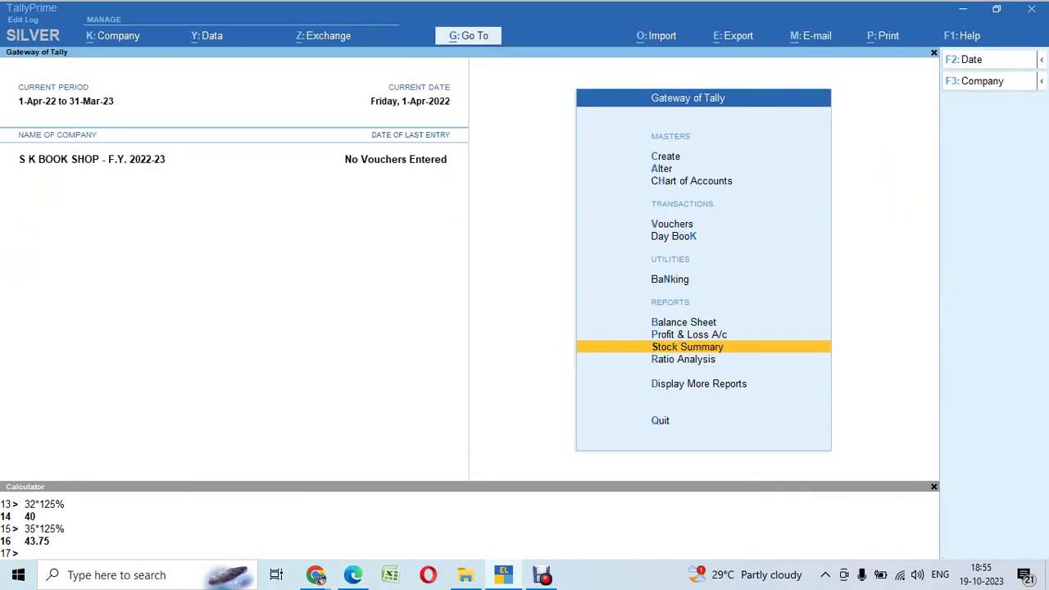
key(Up)
key(Up)
key(Return)
key(alt+F5)
key(Right)
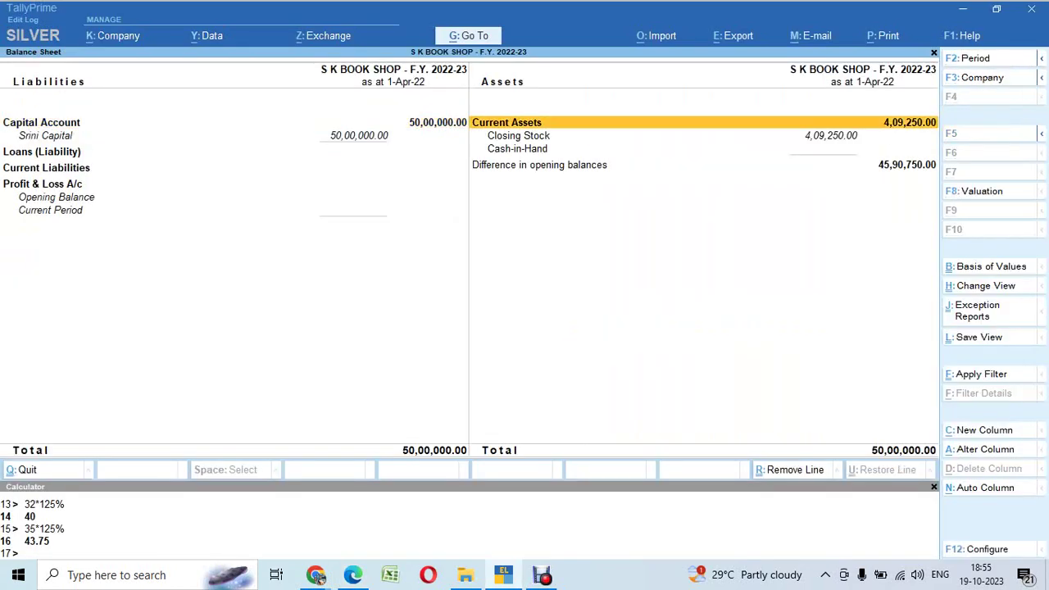
key(Down)
key(Down)
key(Up)
key(Return)
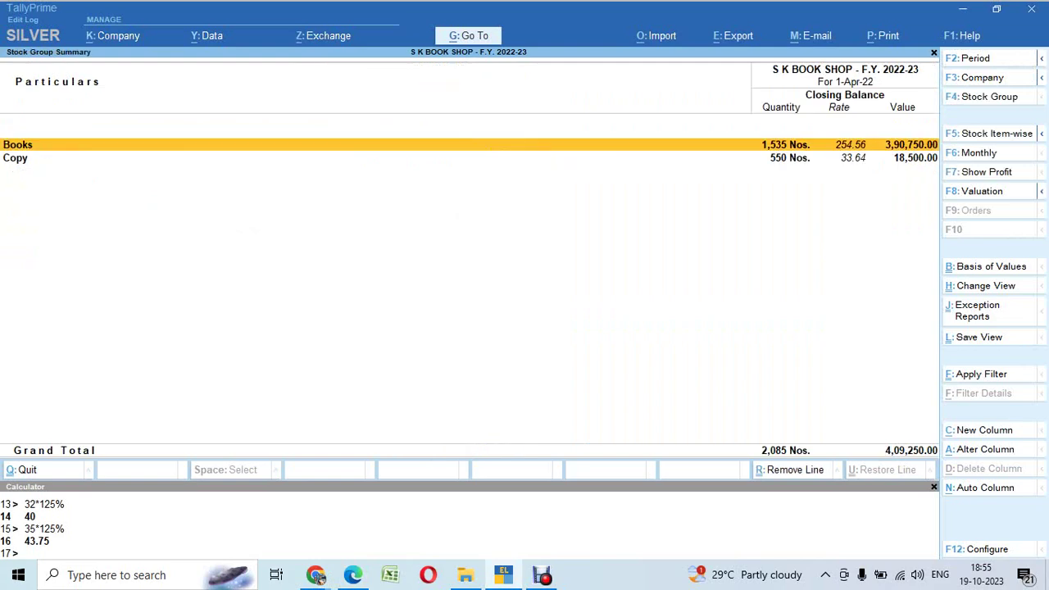
Step: Review Profit & Loss opening and closing stock of 4,09,250, then show Assignment 2 on PDF page 4
key(Escape)
key(Escape)
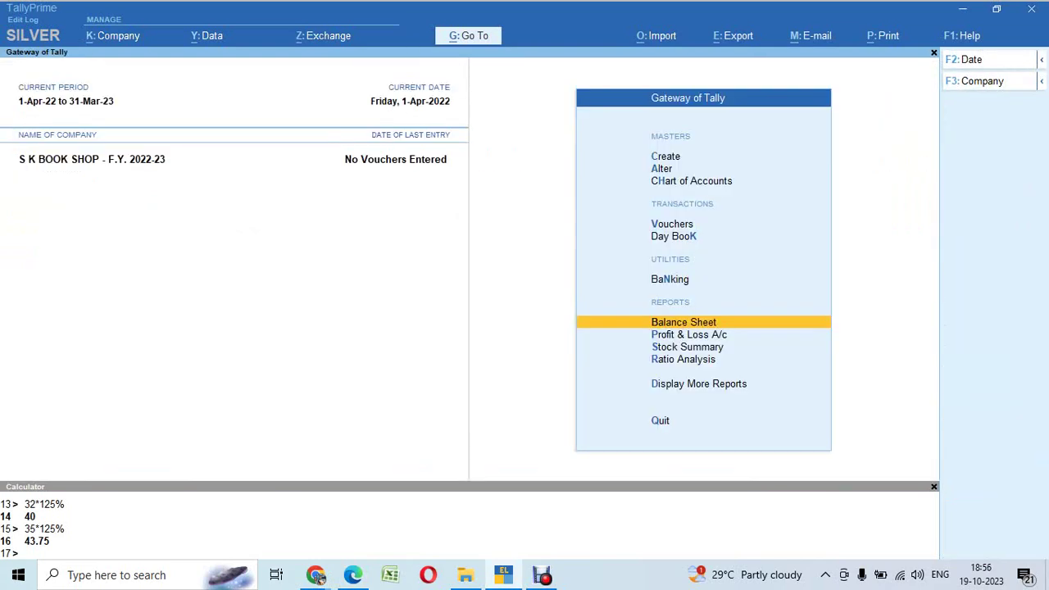
key(p)
key(alt+F5)
key(Right)
key(Down)
key(Down)
key(Down)
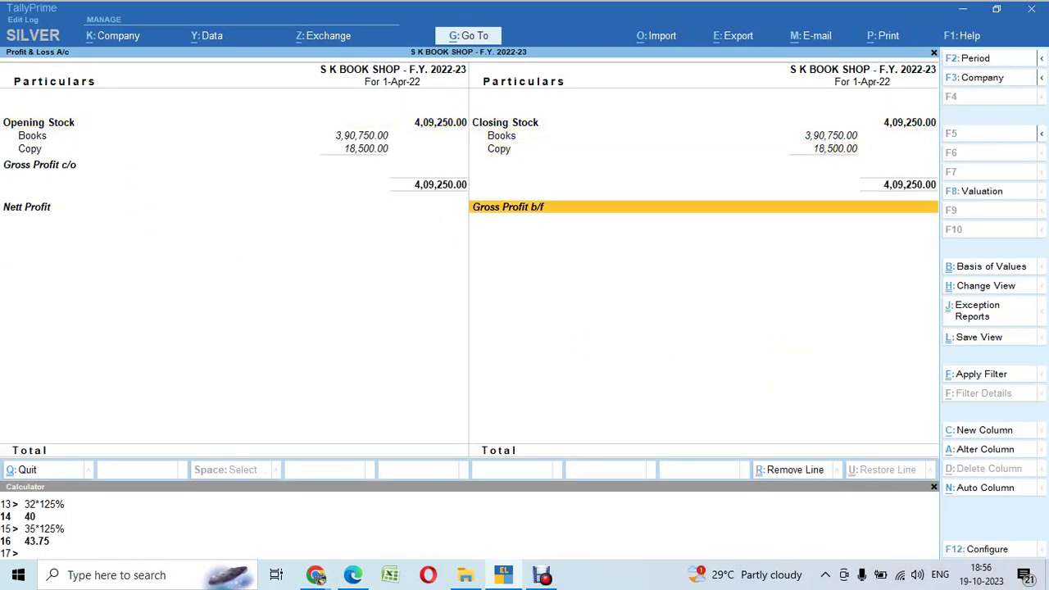
key(Up)
key(Up)
key(Up)
key(Down)
key(Down)
key(Down)
key(Left)
key(Up)
key(Up)
key(Up)
key(Right)
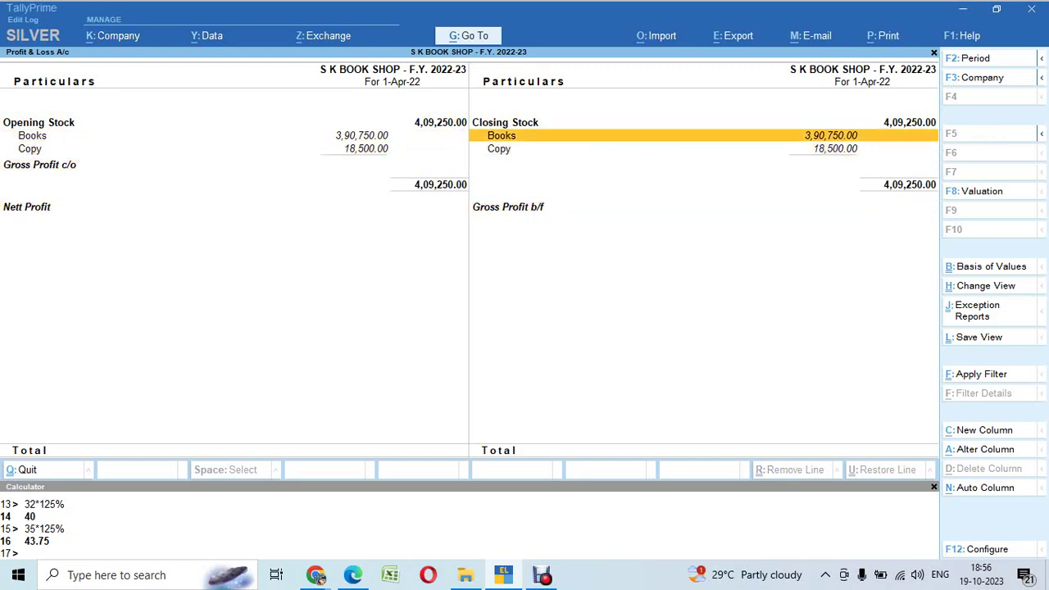
key(Down)
key(Down)
key(alt+Tab)
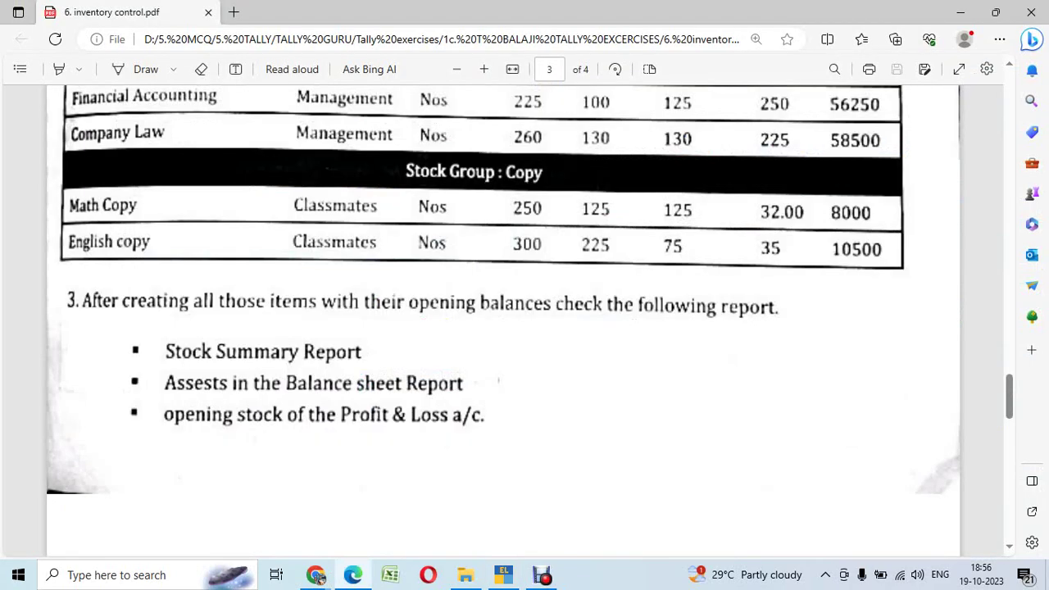
key(Down)
key(Down)
key(Down)
key(Down)
key(Down)
key(Down)
key(Down)
key(Down)
key(Down)
key(Down)
key(Down)
key(Down)
key(Down)
key(Down)
key(Down)
key(Down)
key(Down)
key(Down)
key(Down)
key(Down)
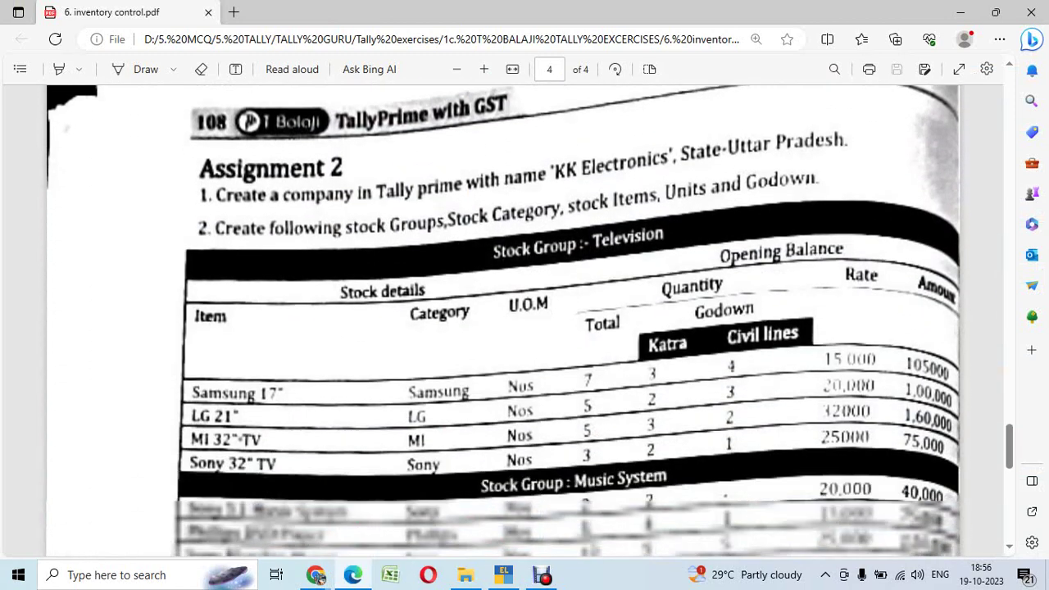